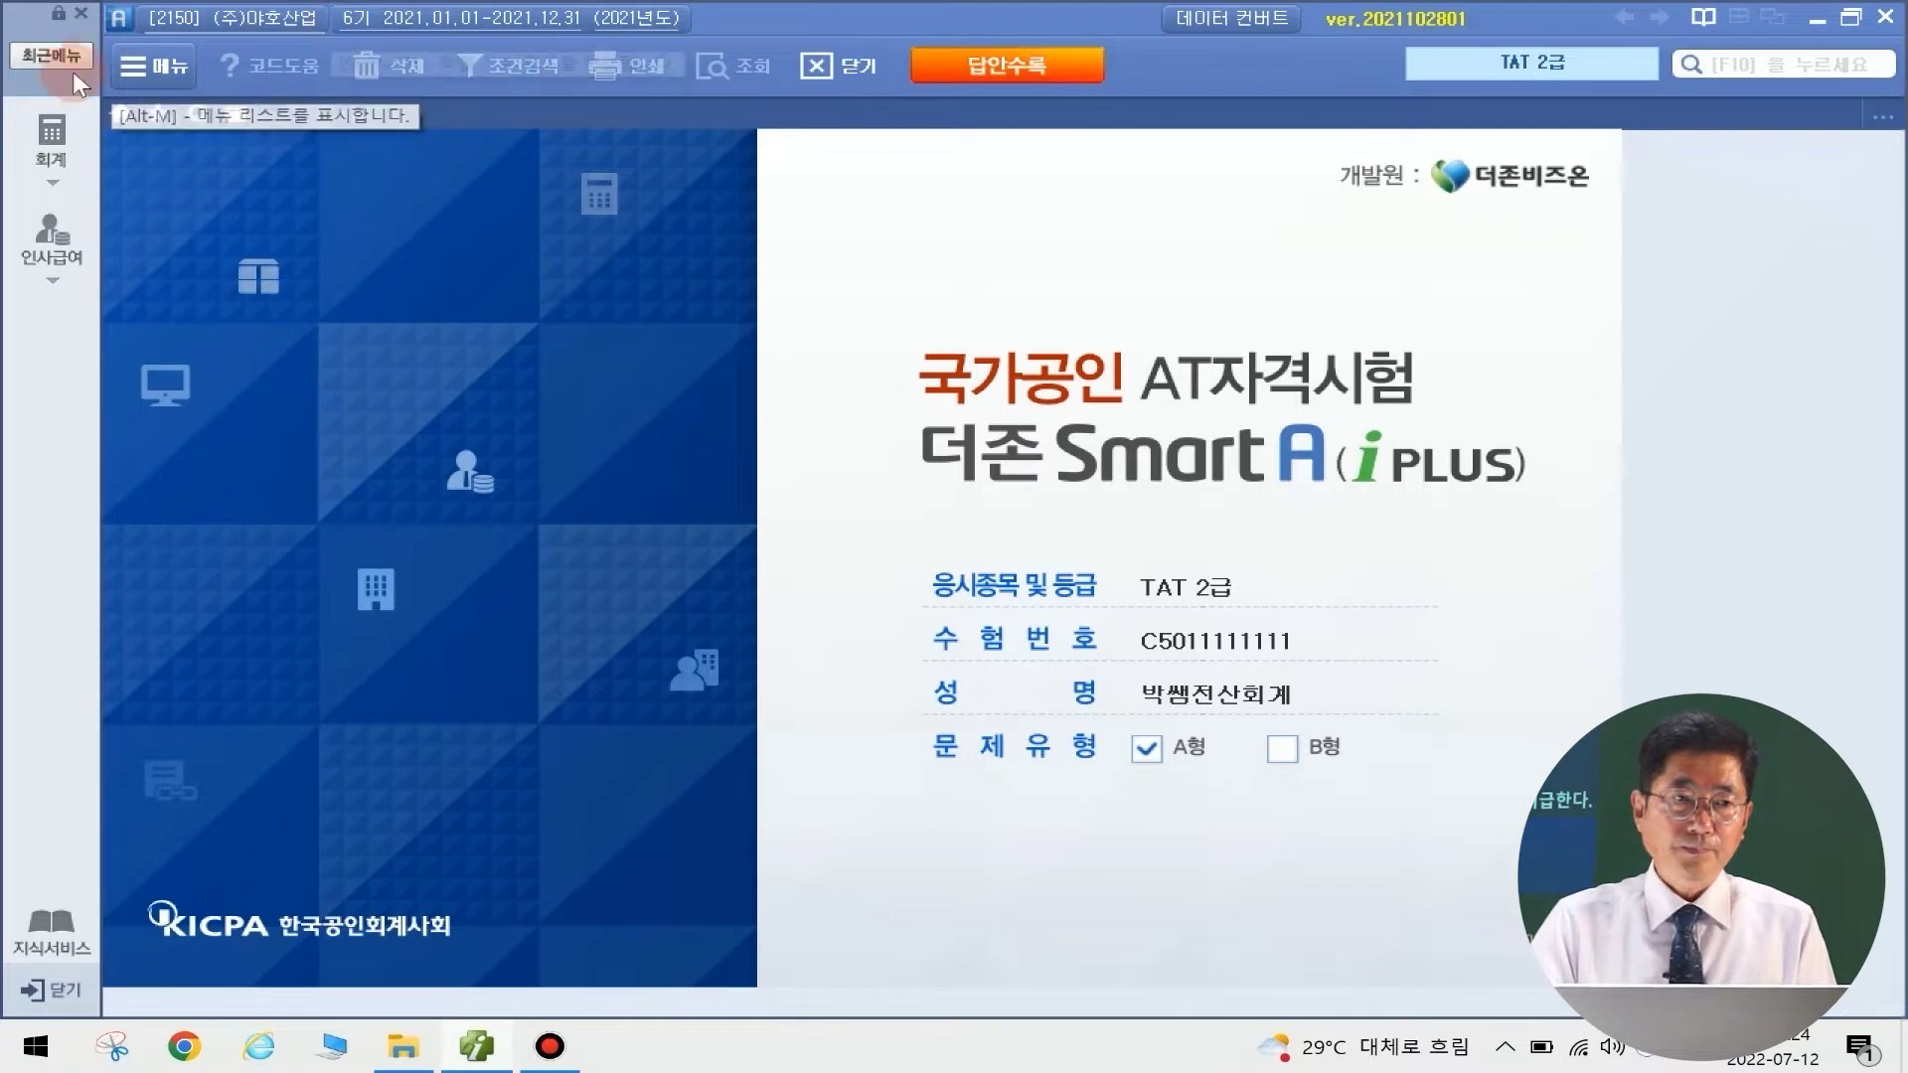
Open the general voucher entry screen (일반전표입력) and set the voucher date to month 01, day 10
left_click(54, 129)
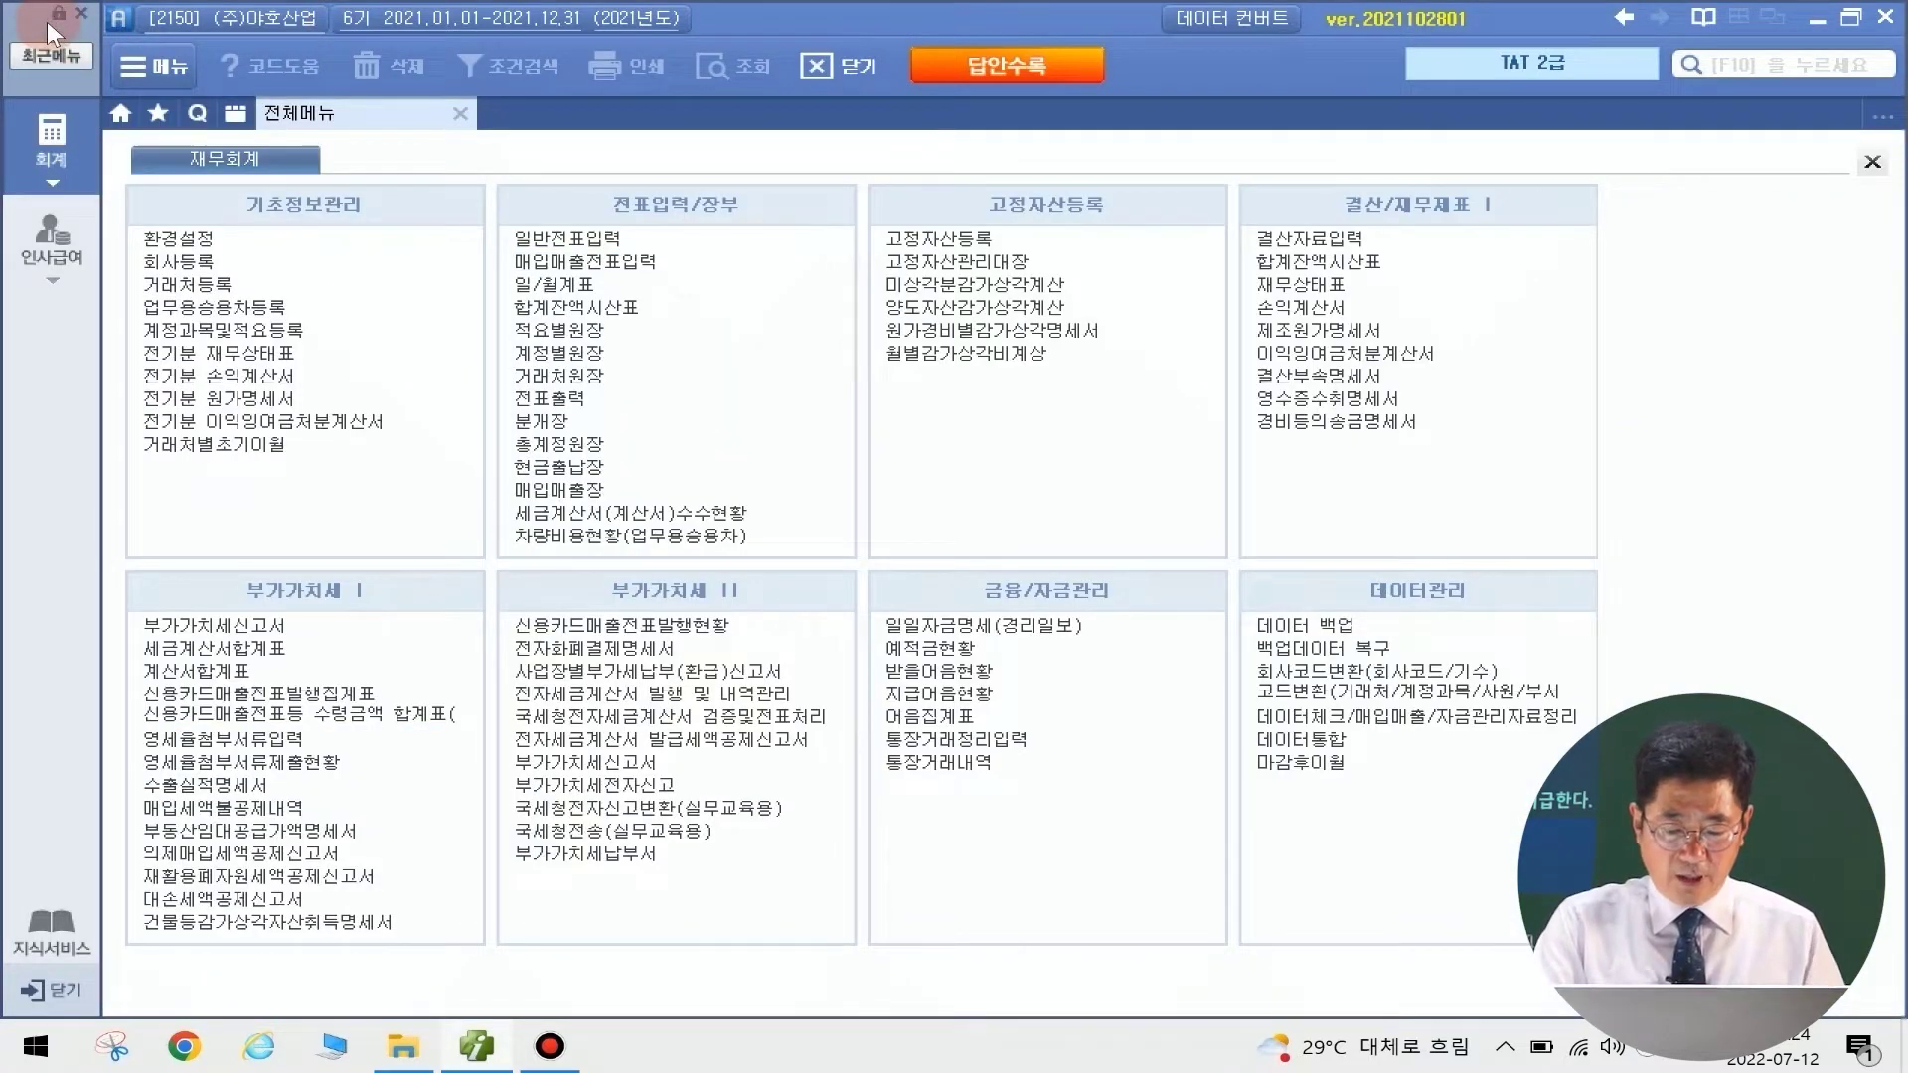
left_click(602, 239)
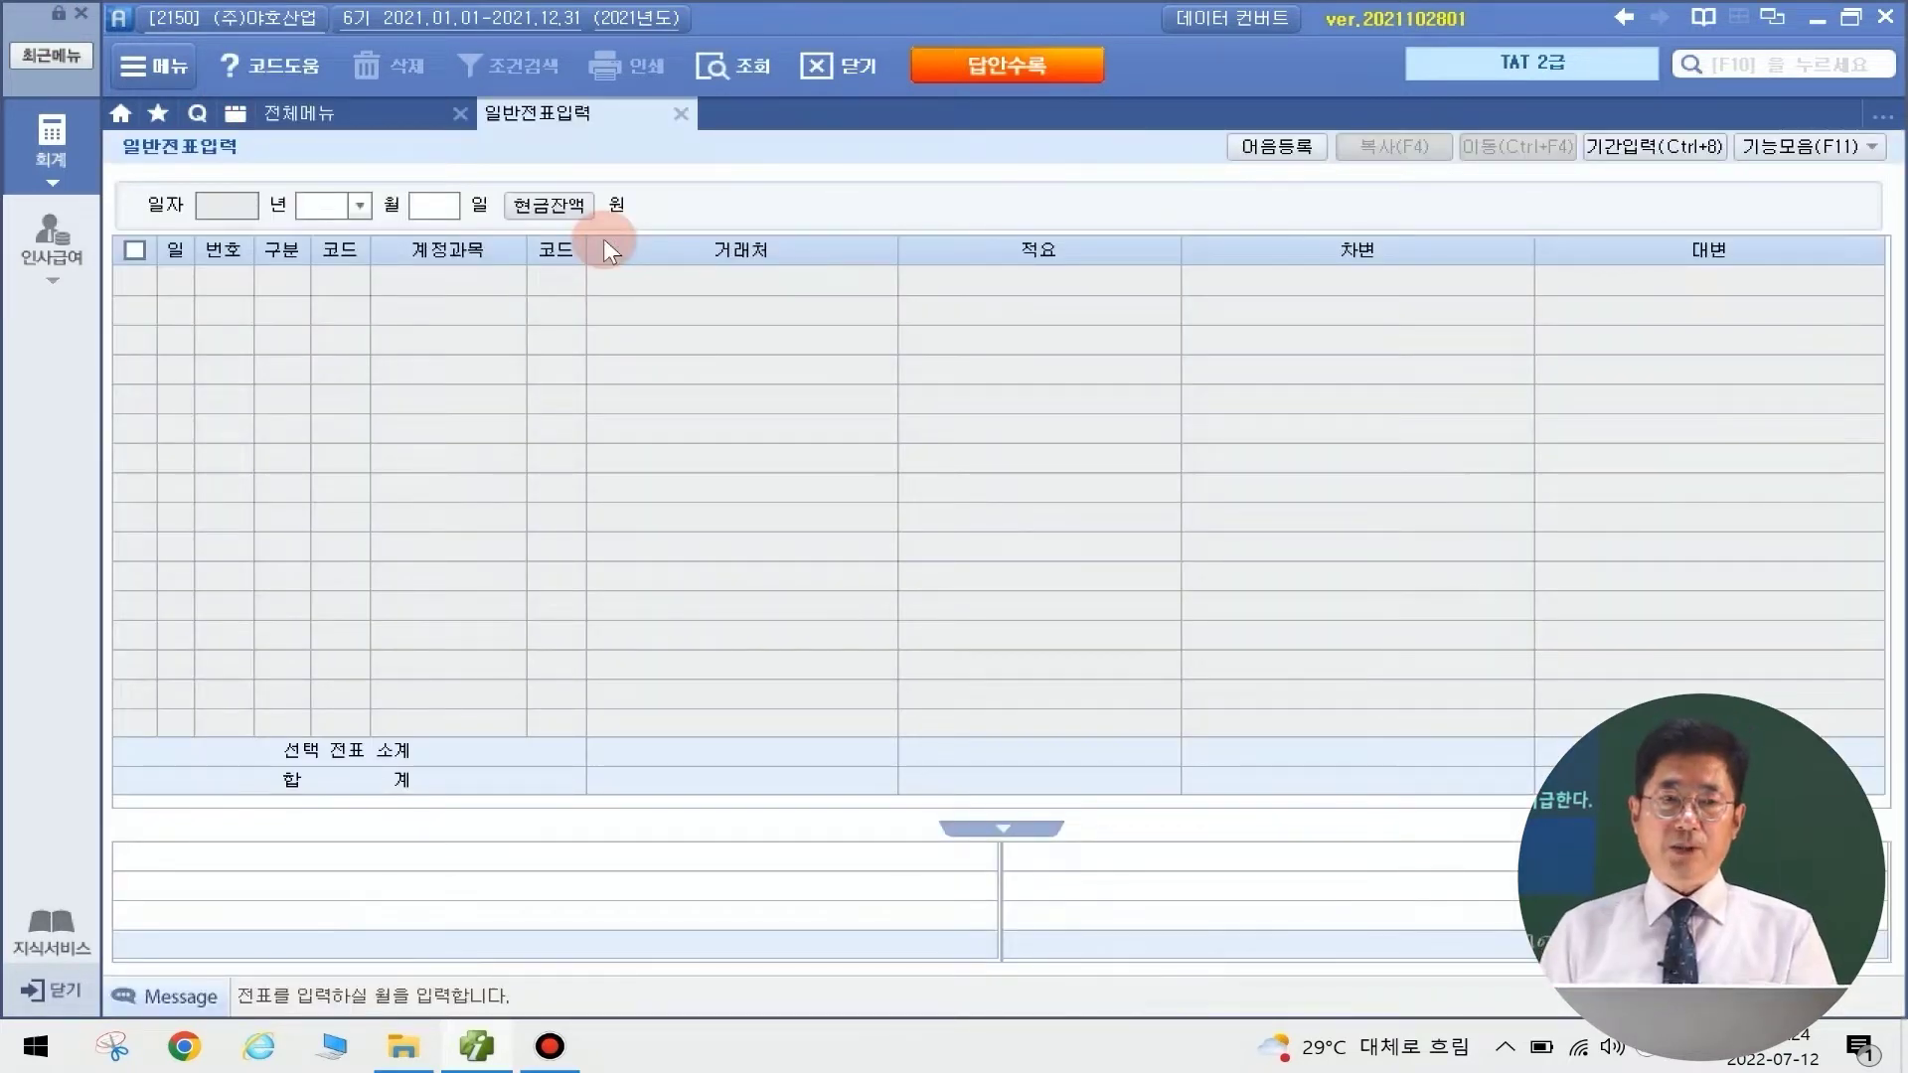
type("01")
key("Return")
type("10")
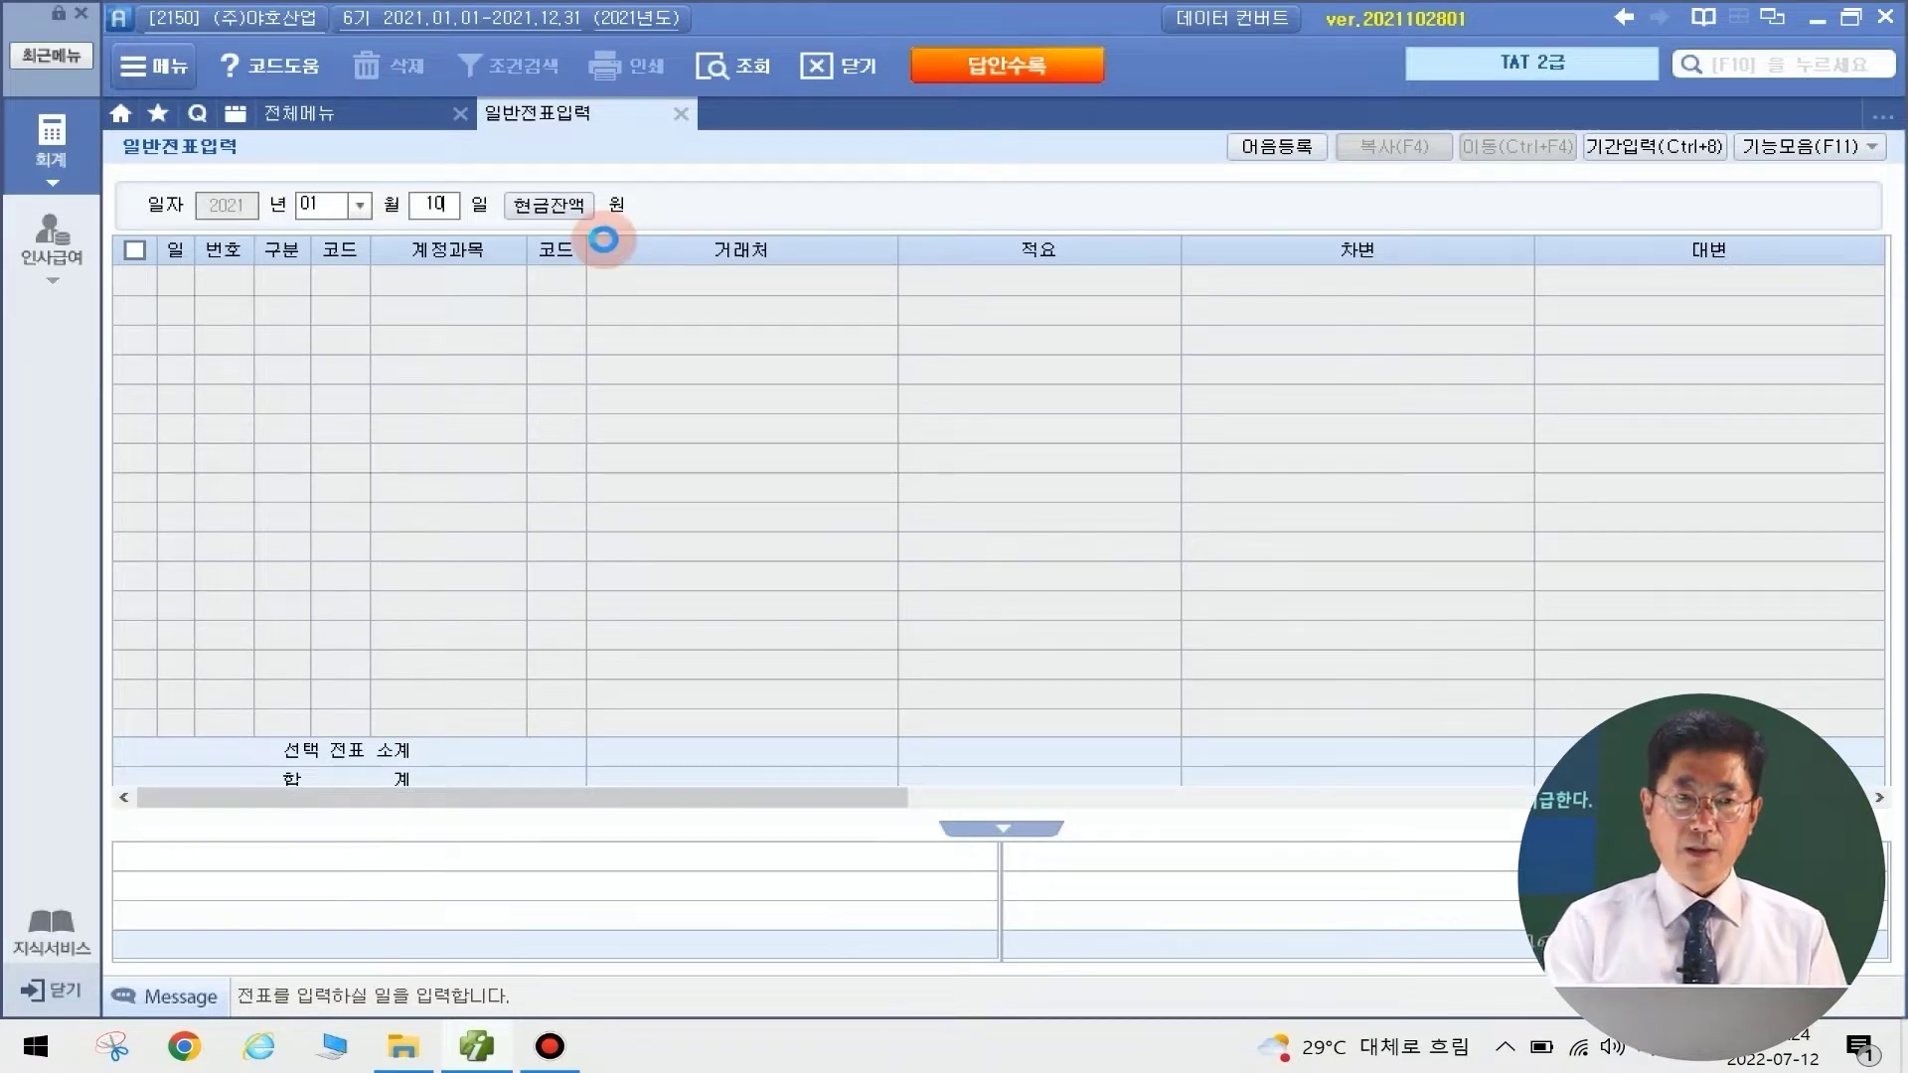
key("Return")
Enter a debit line (차변) for account 519 임차료 with an amount of 400,000
type("3")
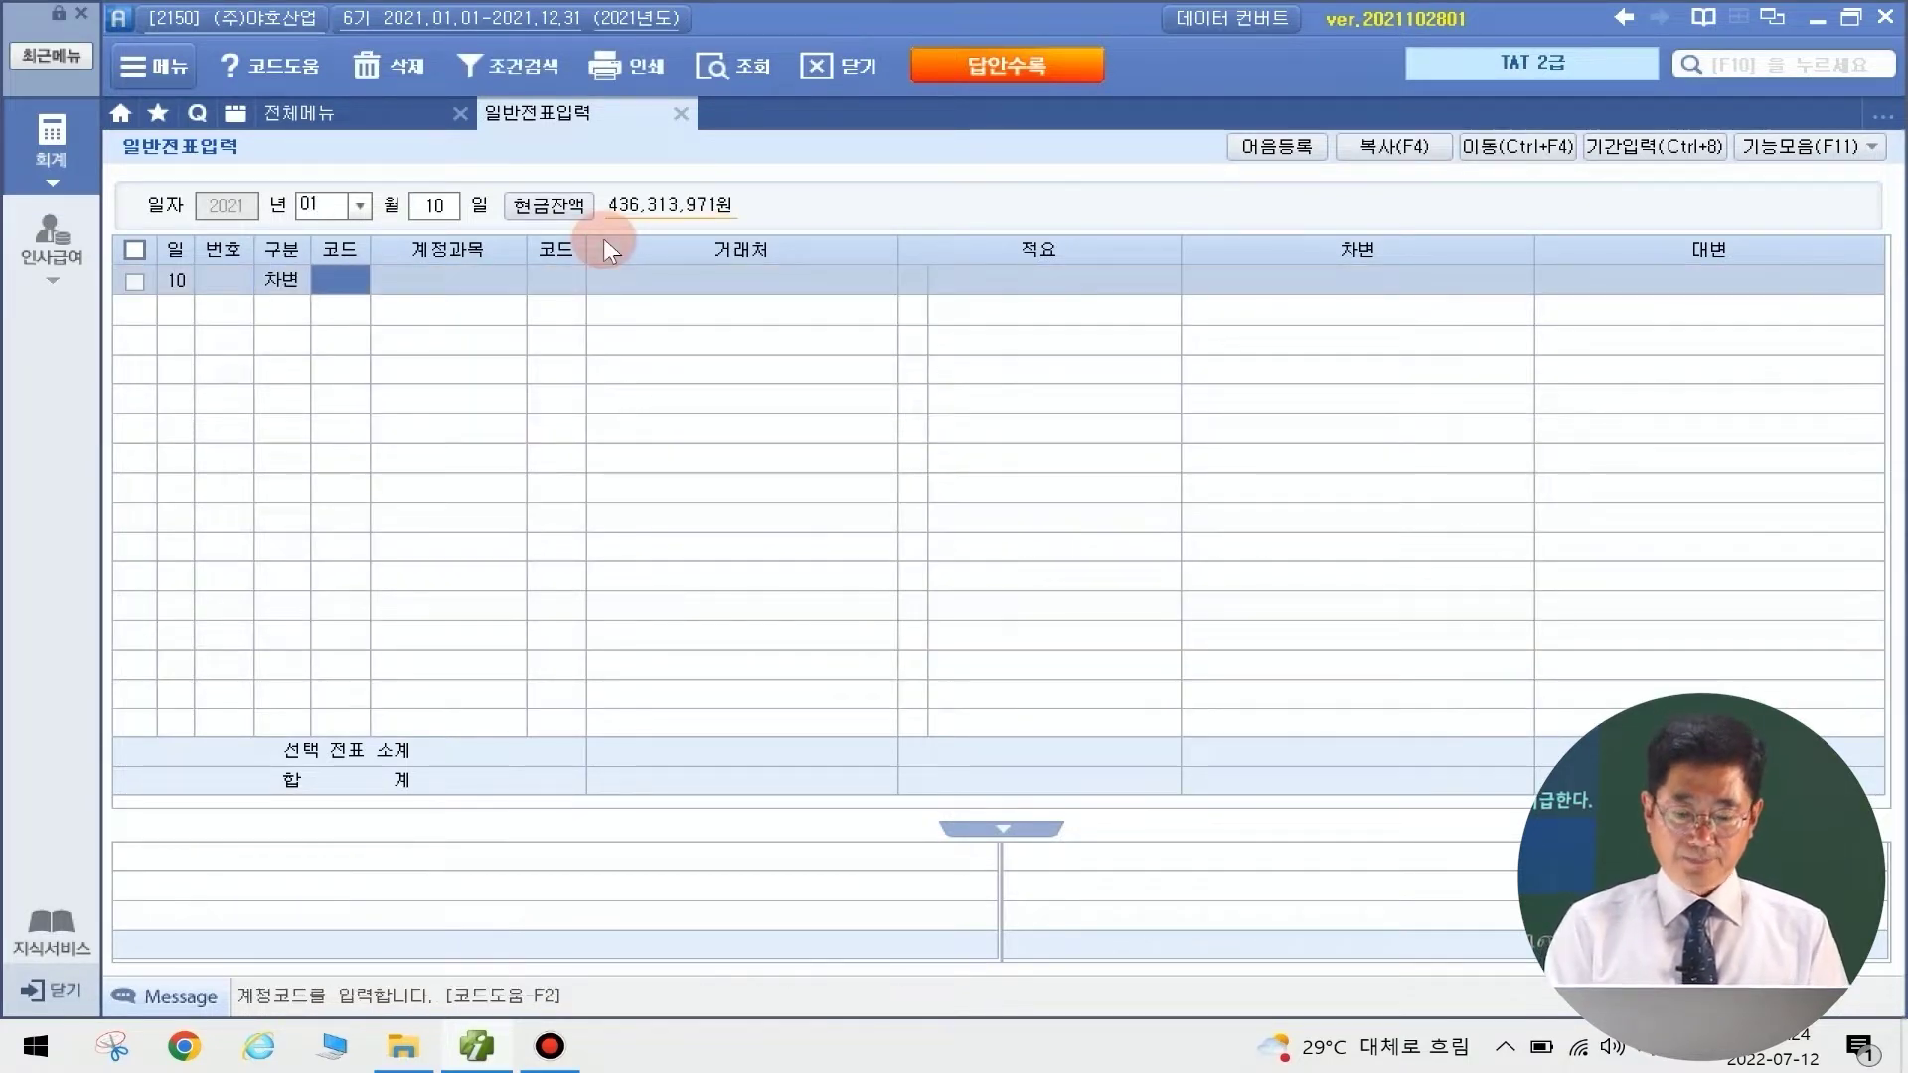
type("임차")
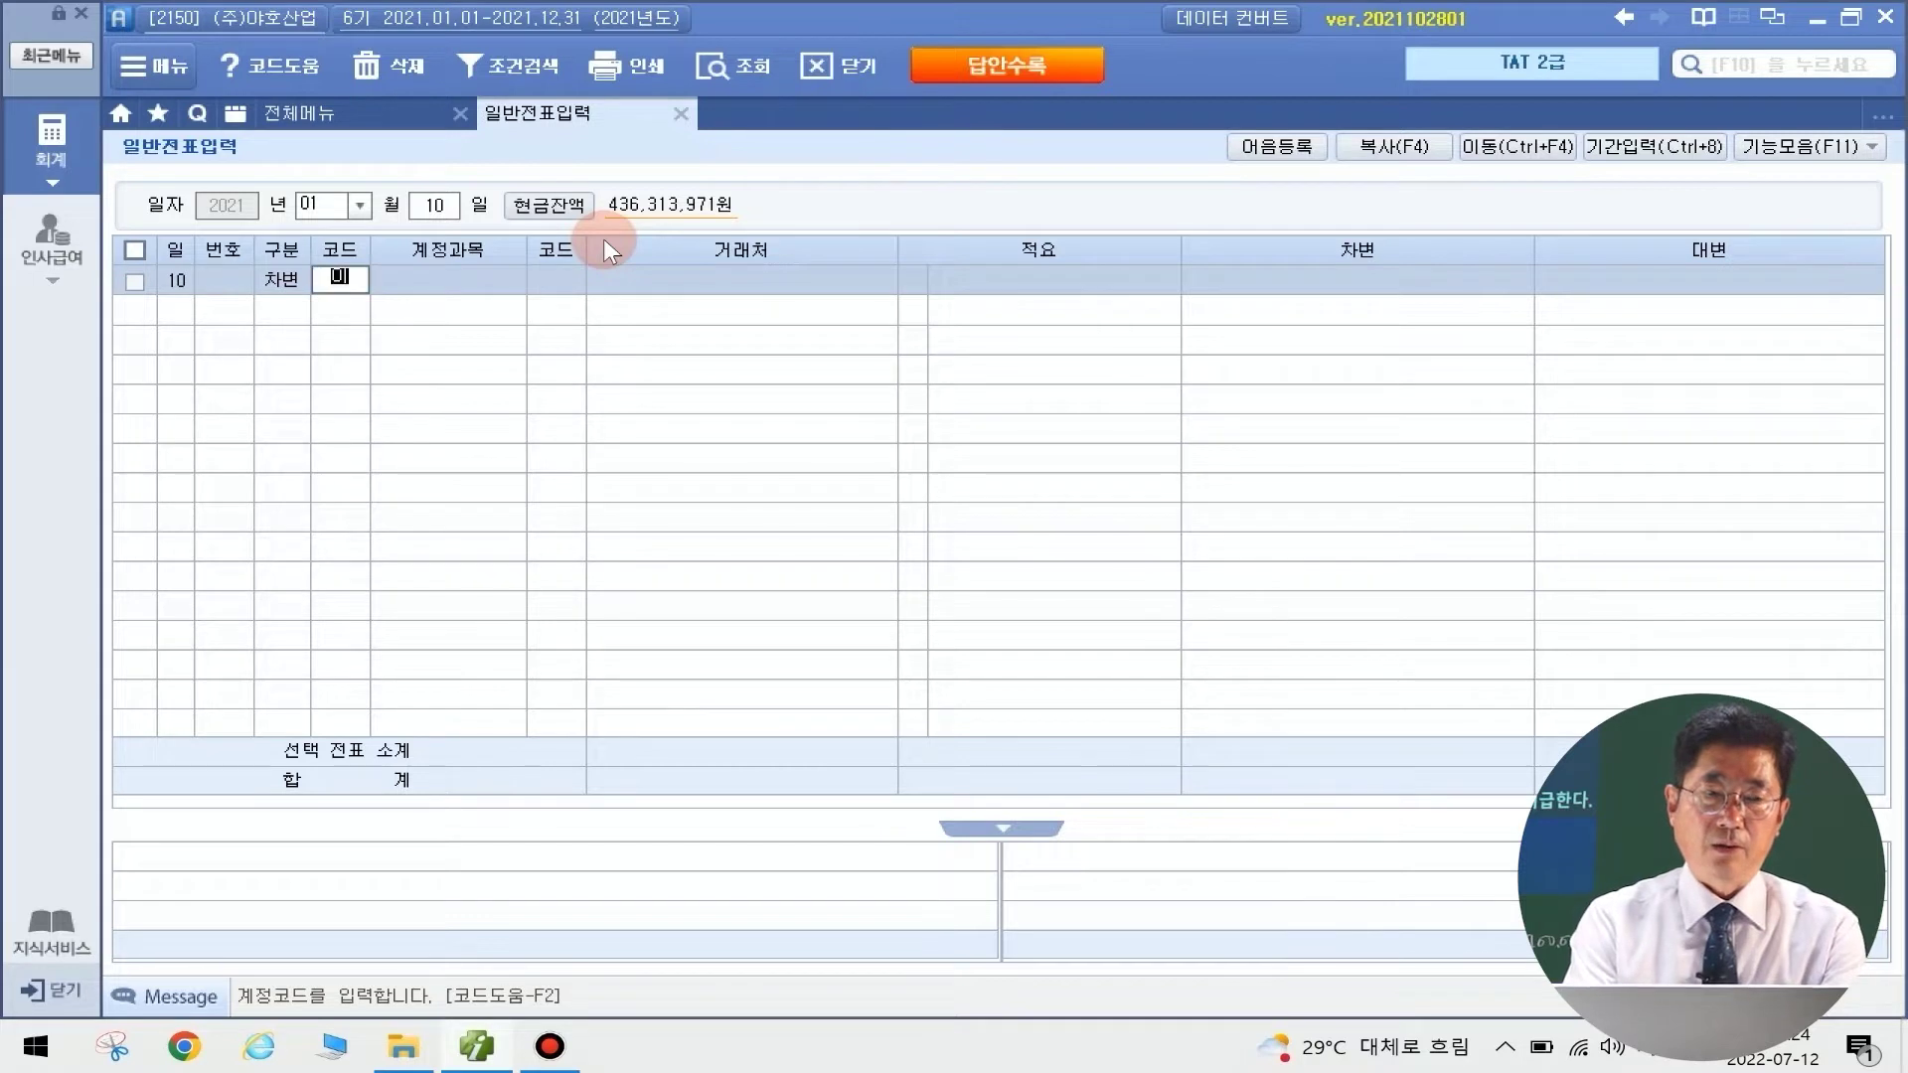
key("Return")
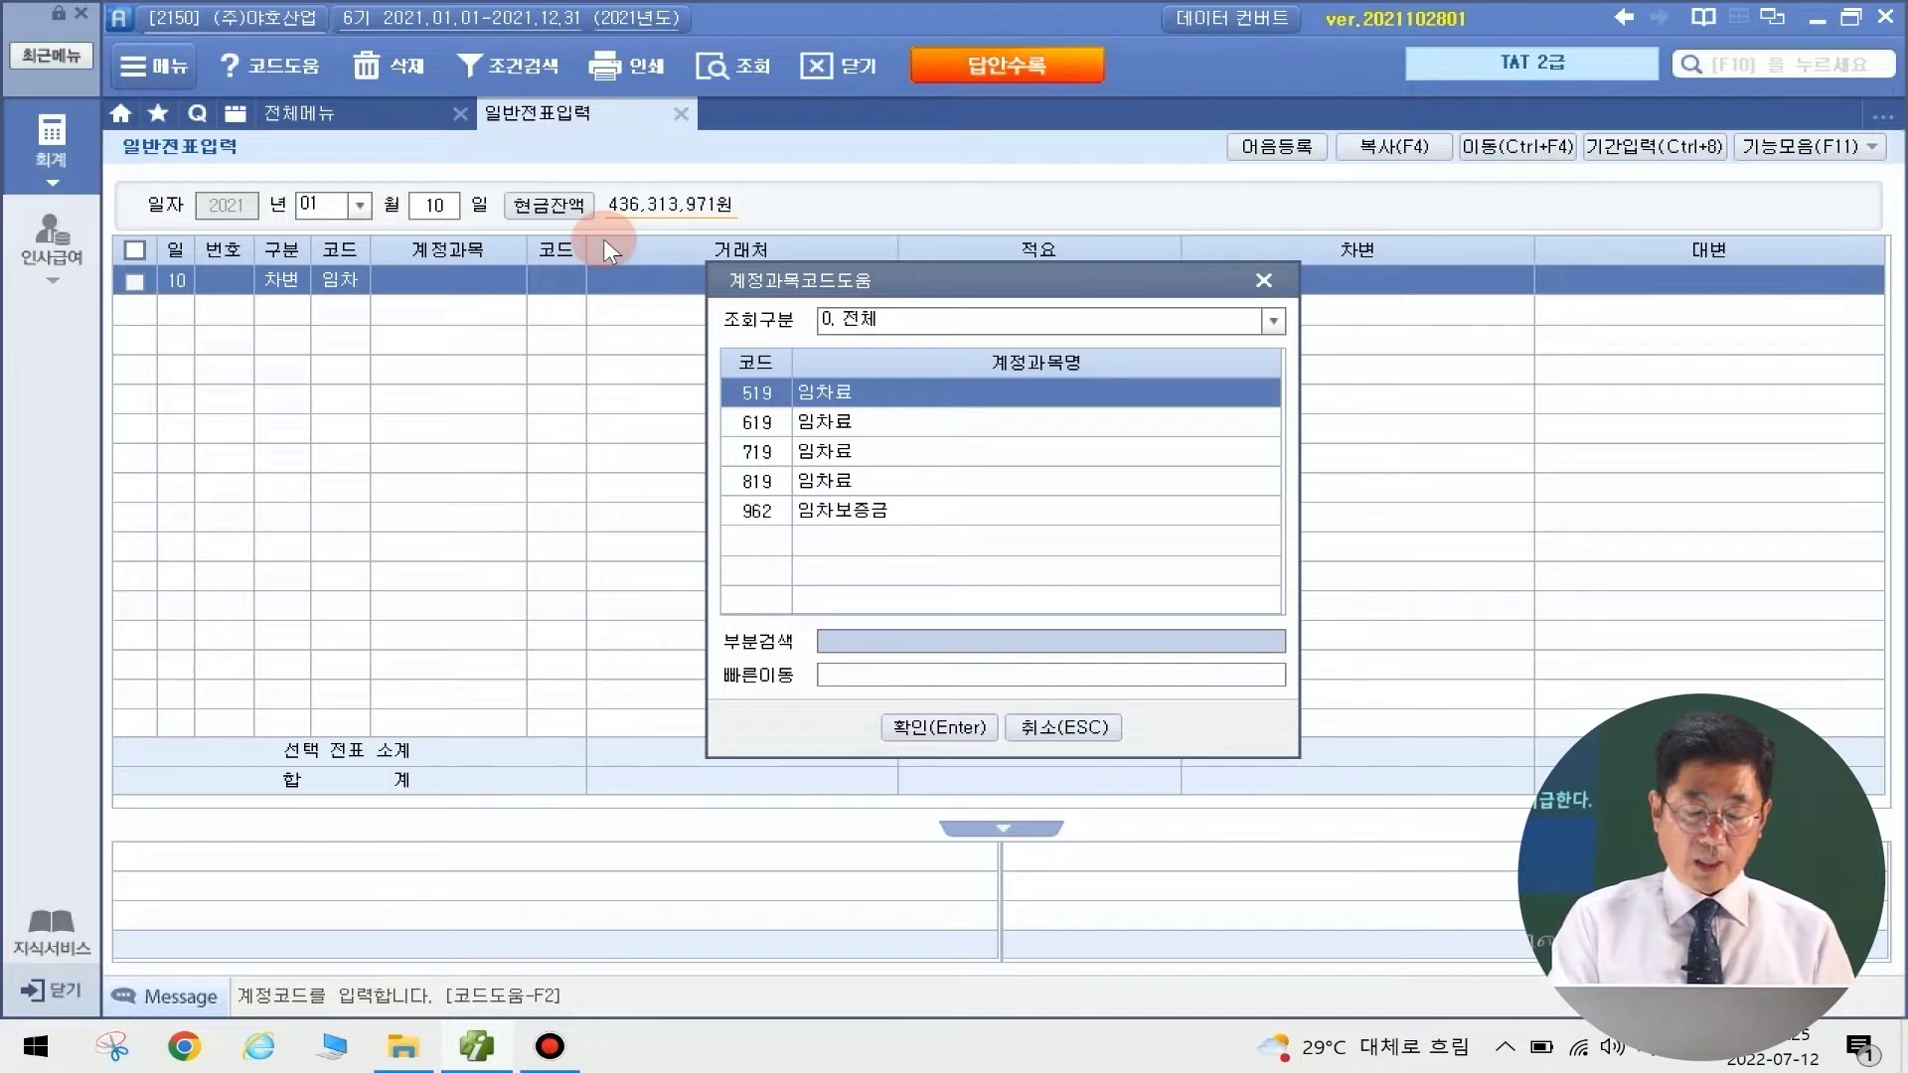
key("Return")
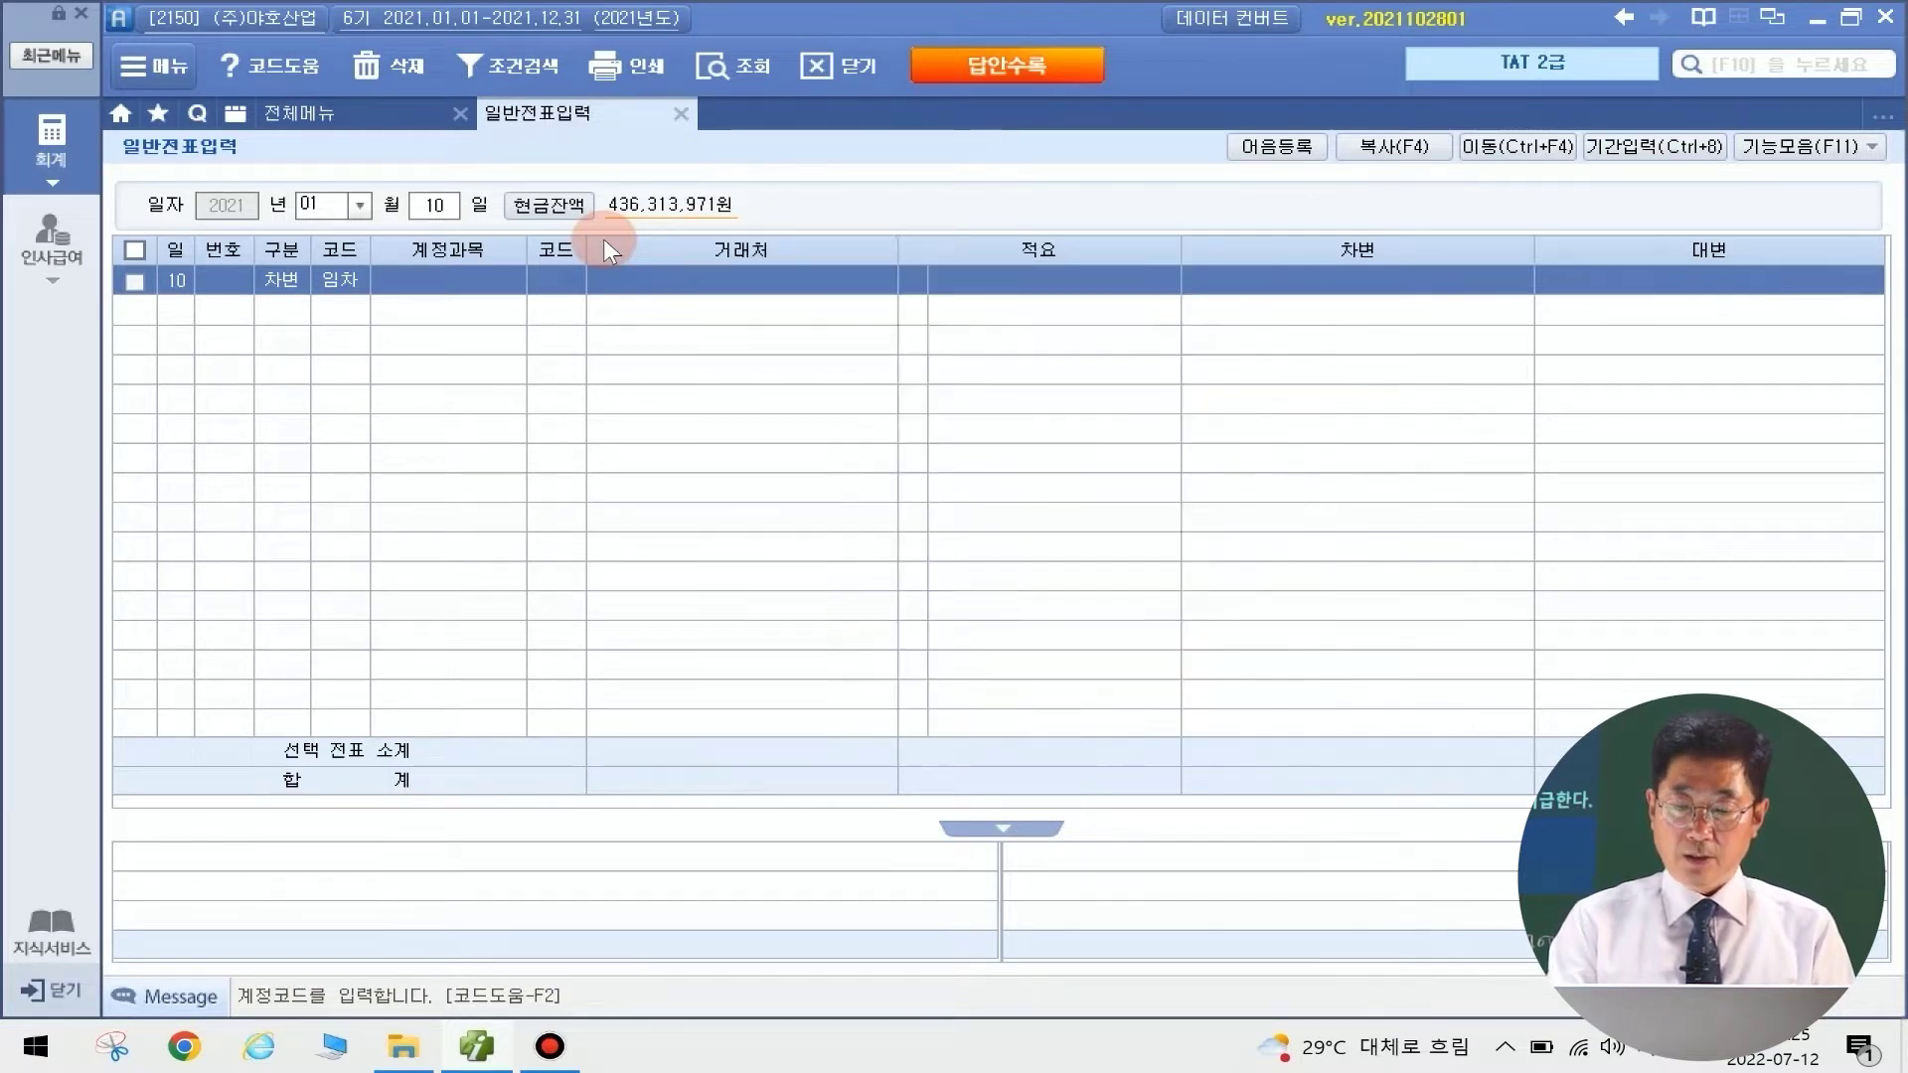
key("Return")
key("Return")
key("Return")
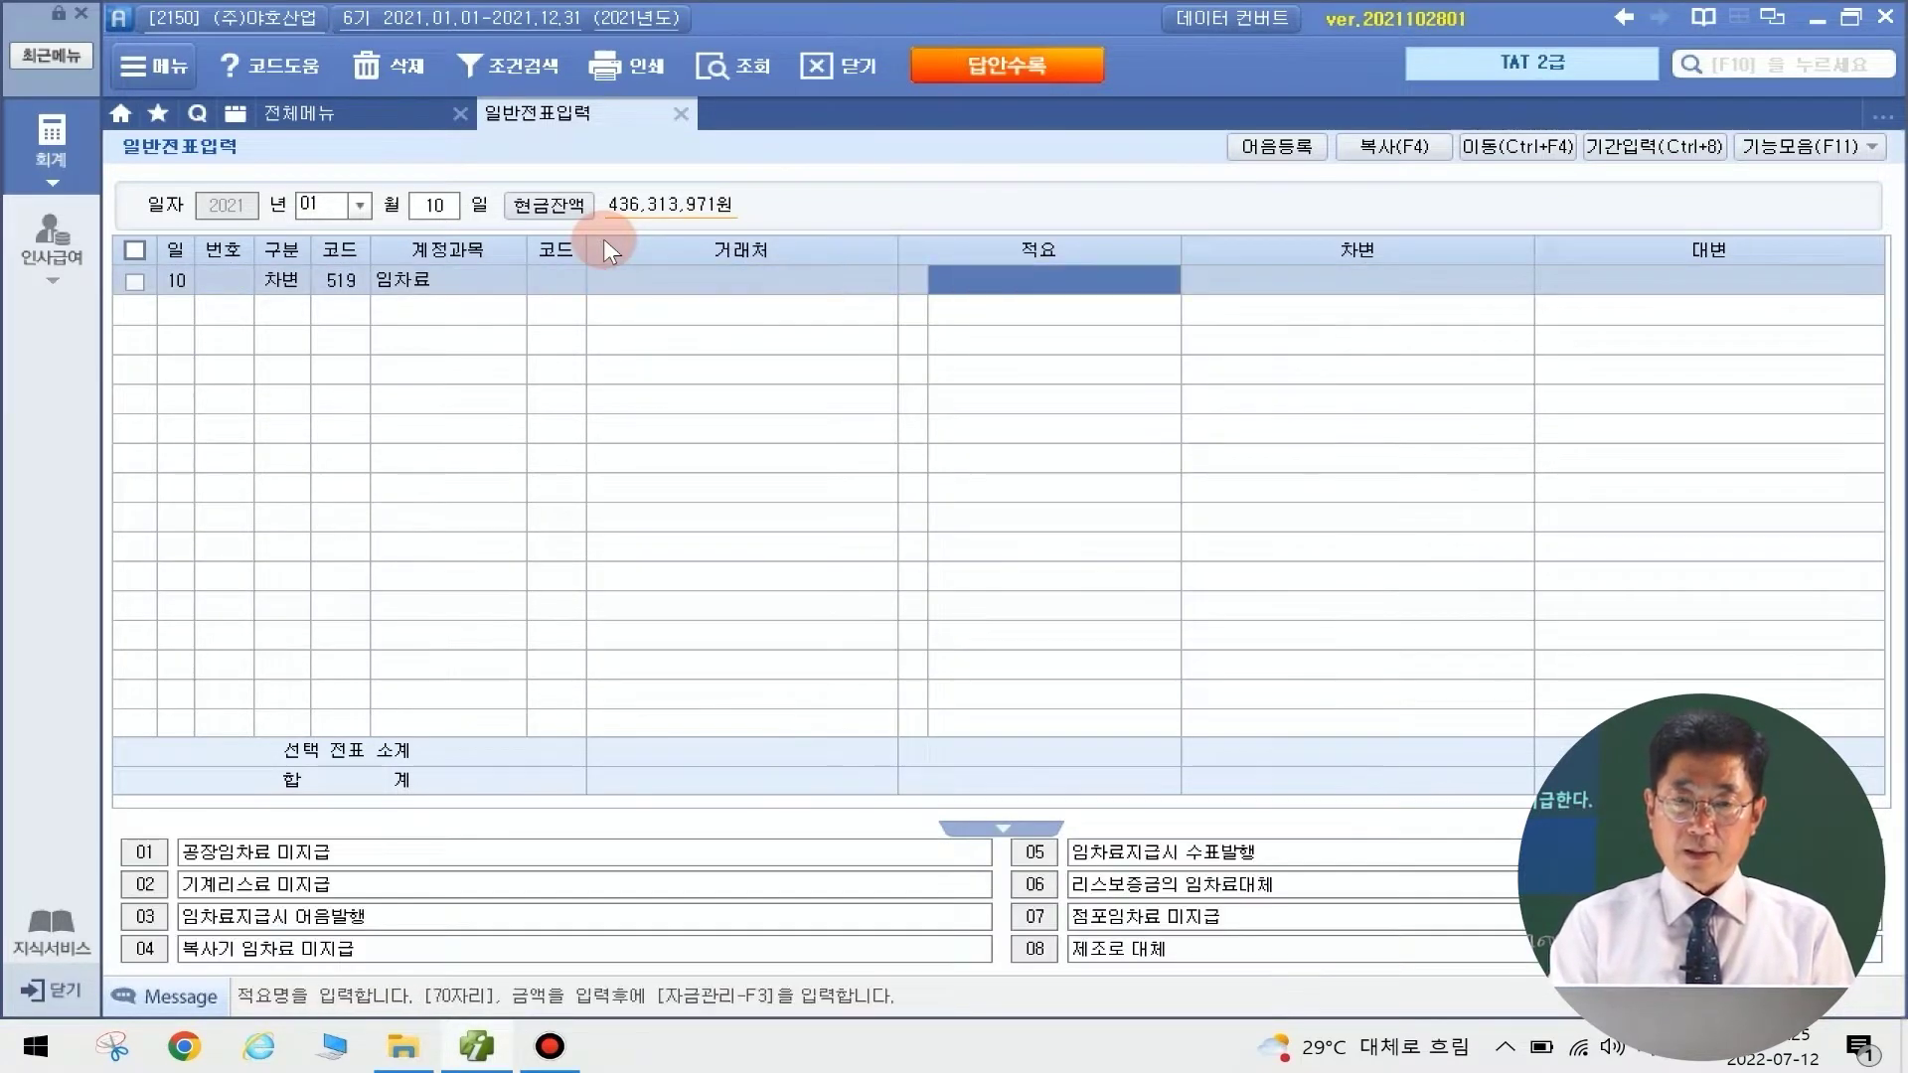
type("4000000")
key("Return")
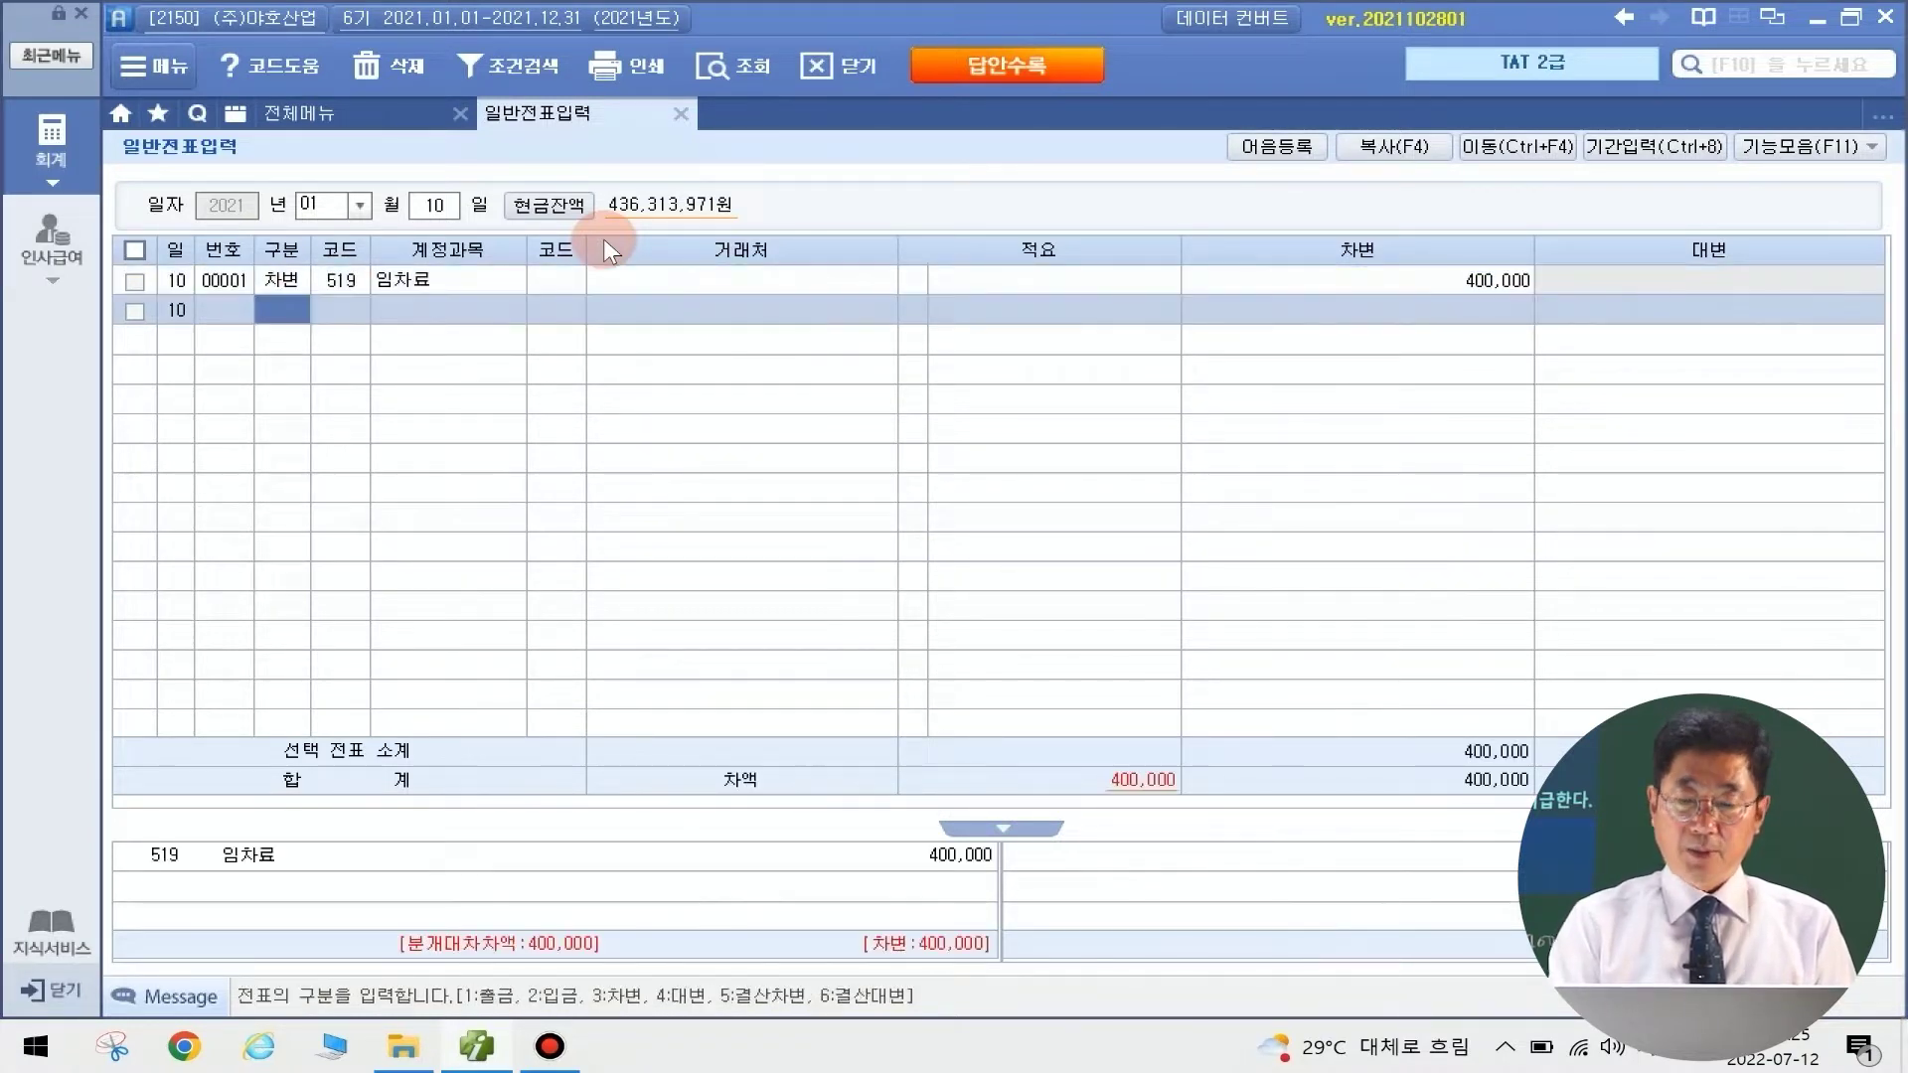
Add a credit line (대변) for account 103 보통예금 with counterparty 국민은행(보통) and an amount of 400,000
type("4")
type("103")
key("Return")
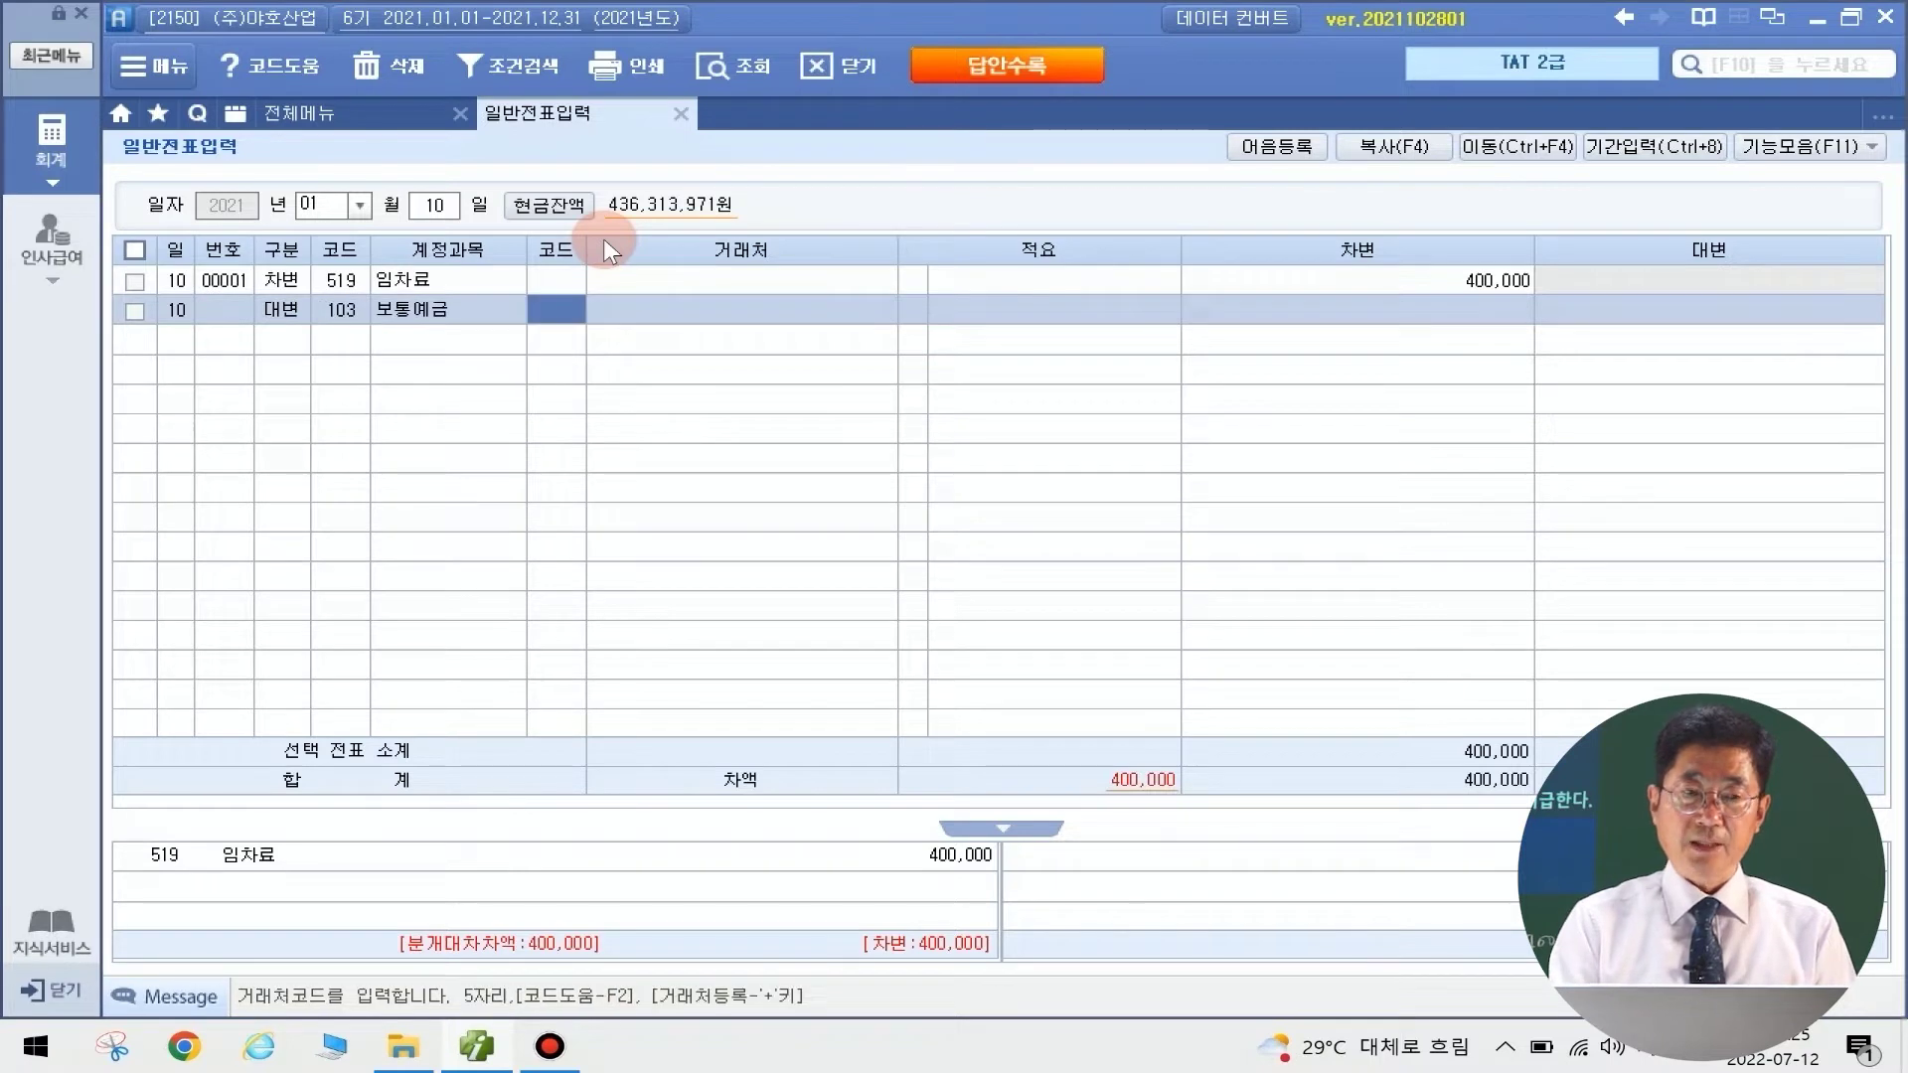
type("국민")
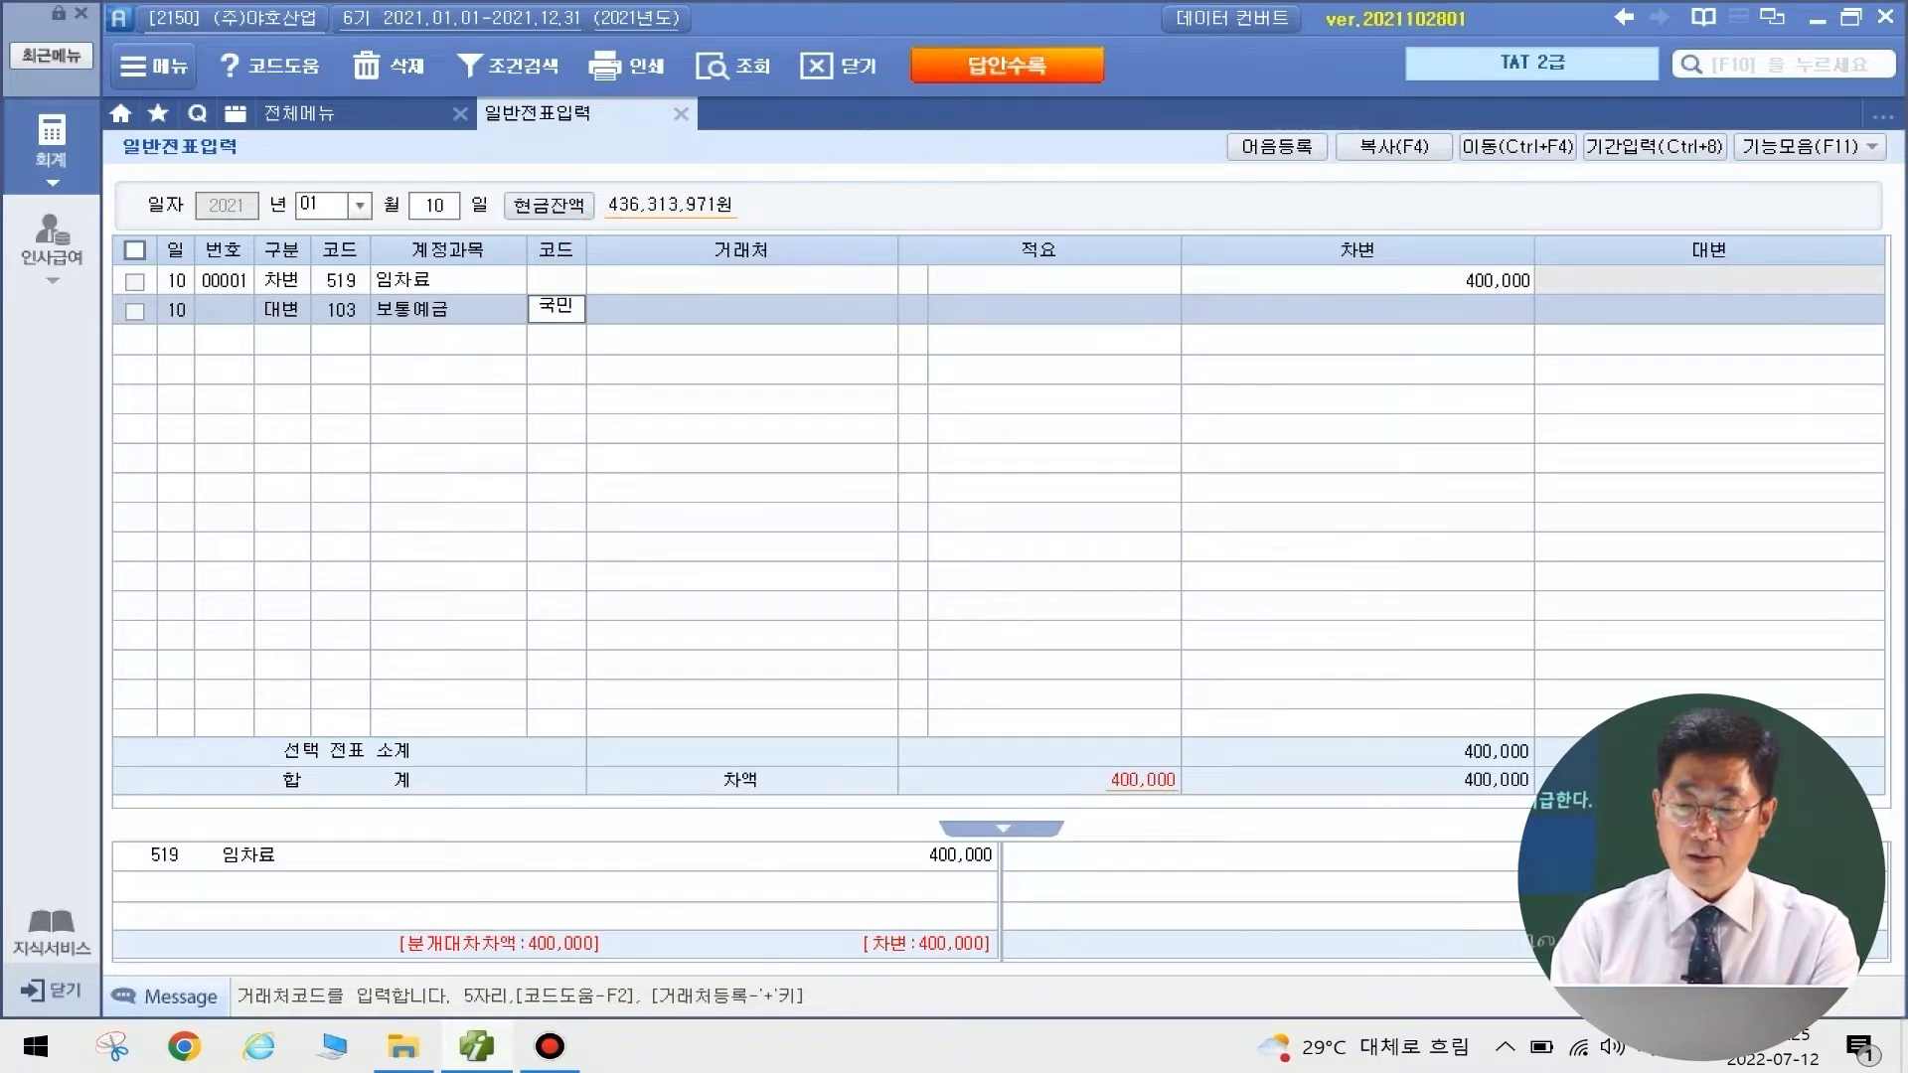
key("Return")
key("Return")
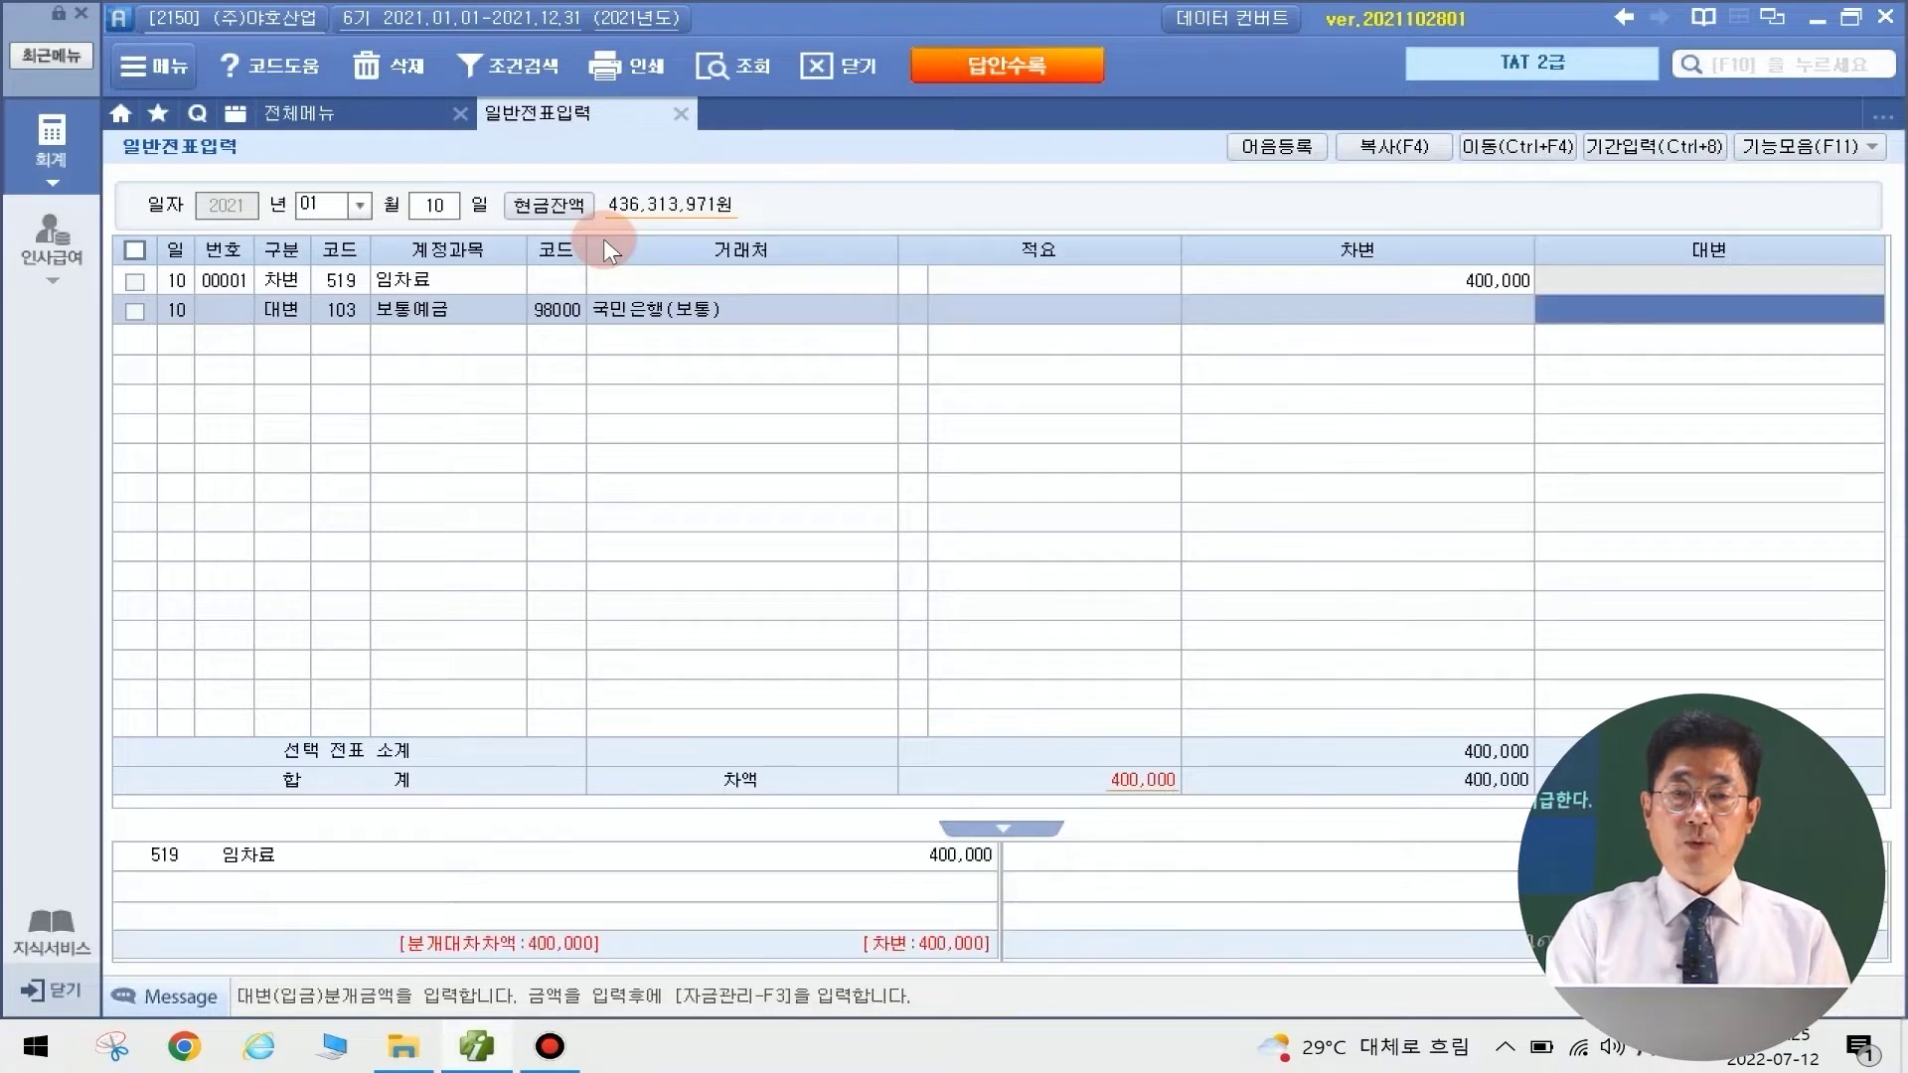
type("400000")
key("Return")
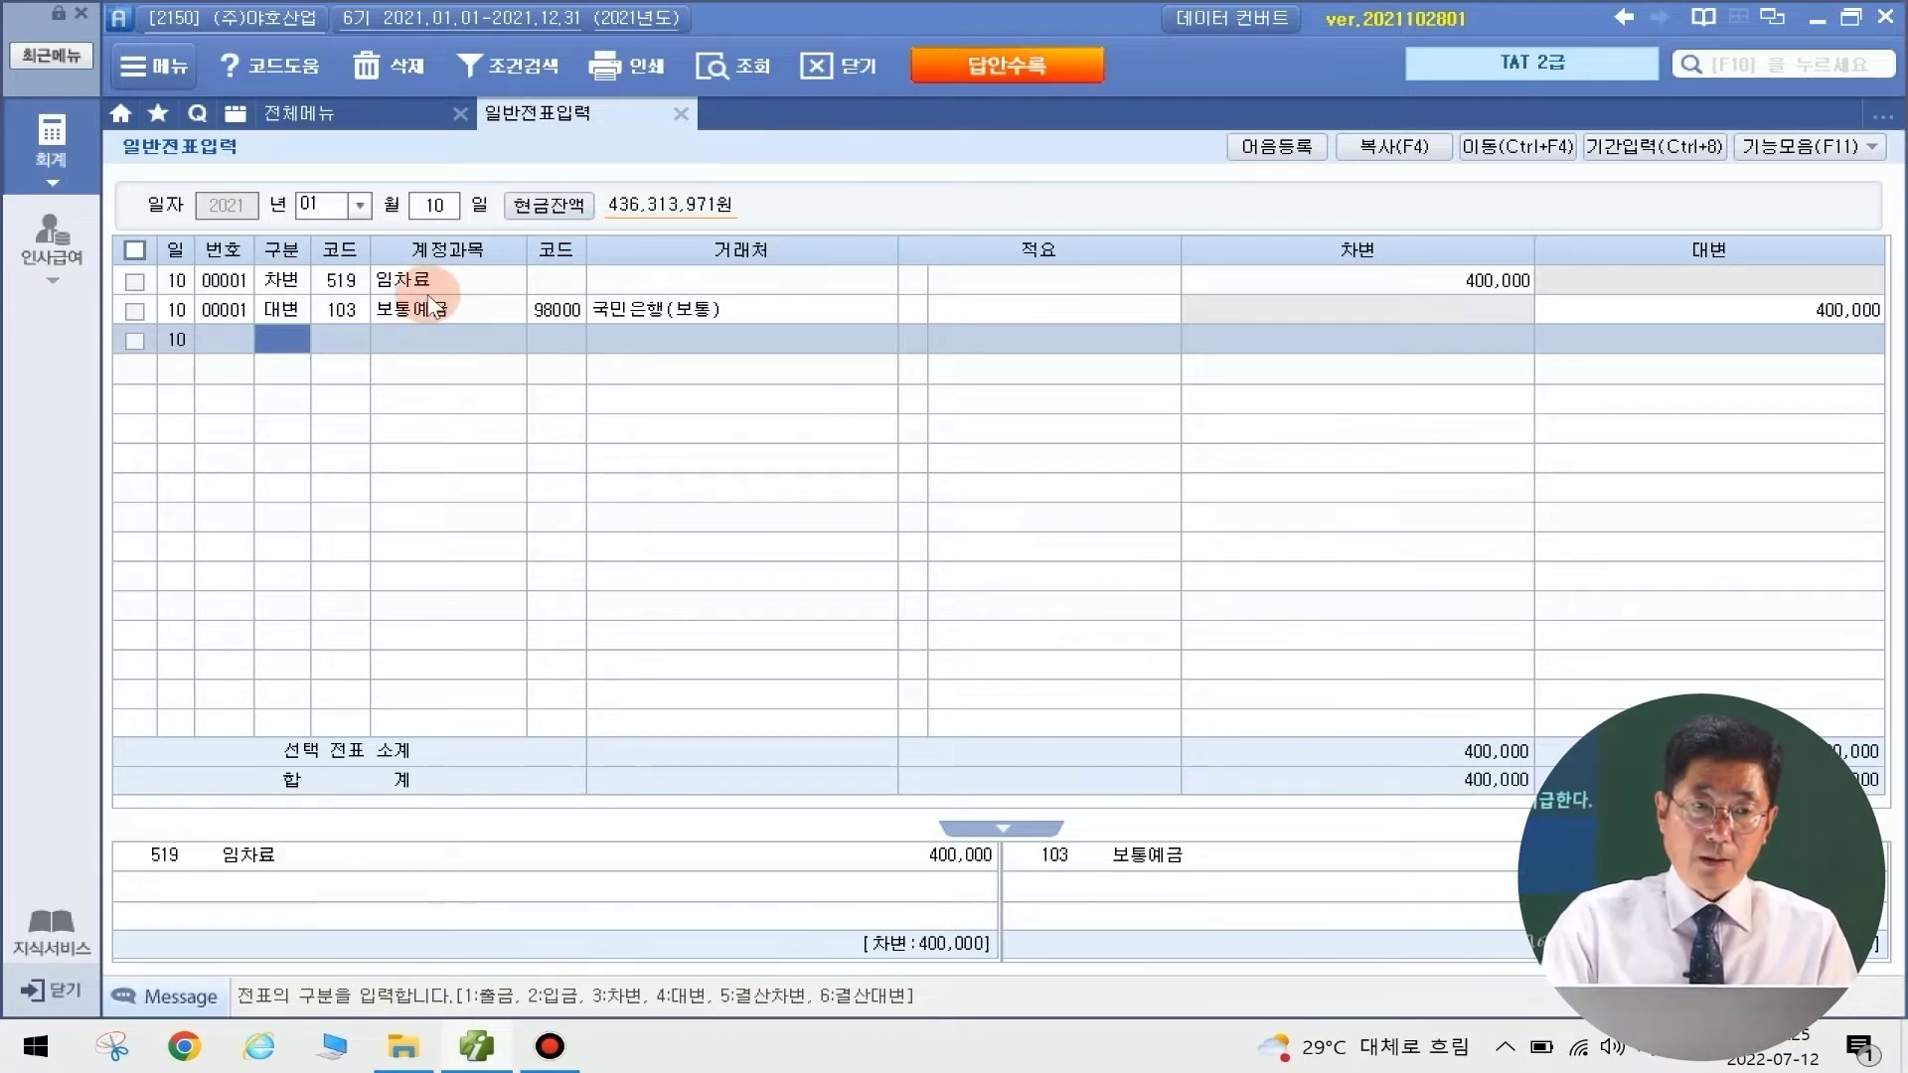
key("Up")
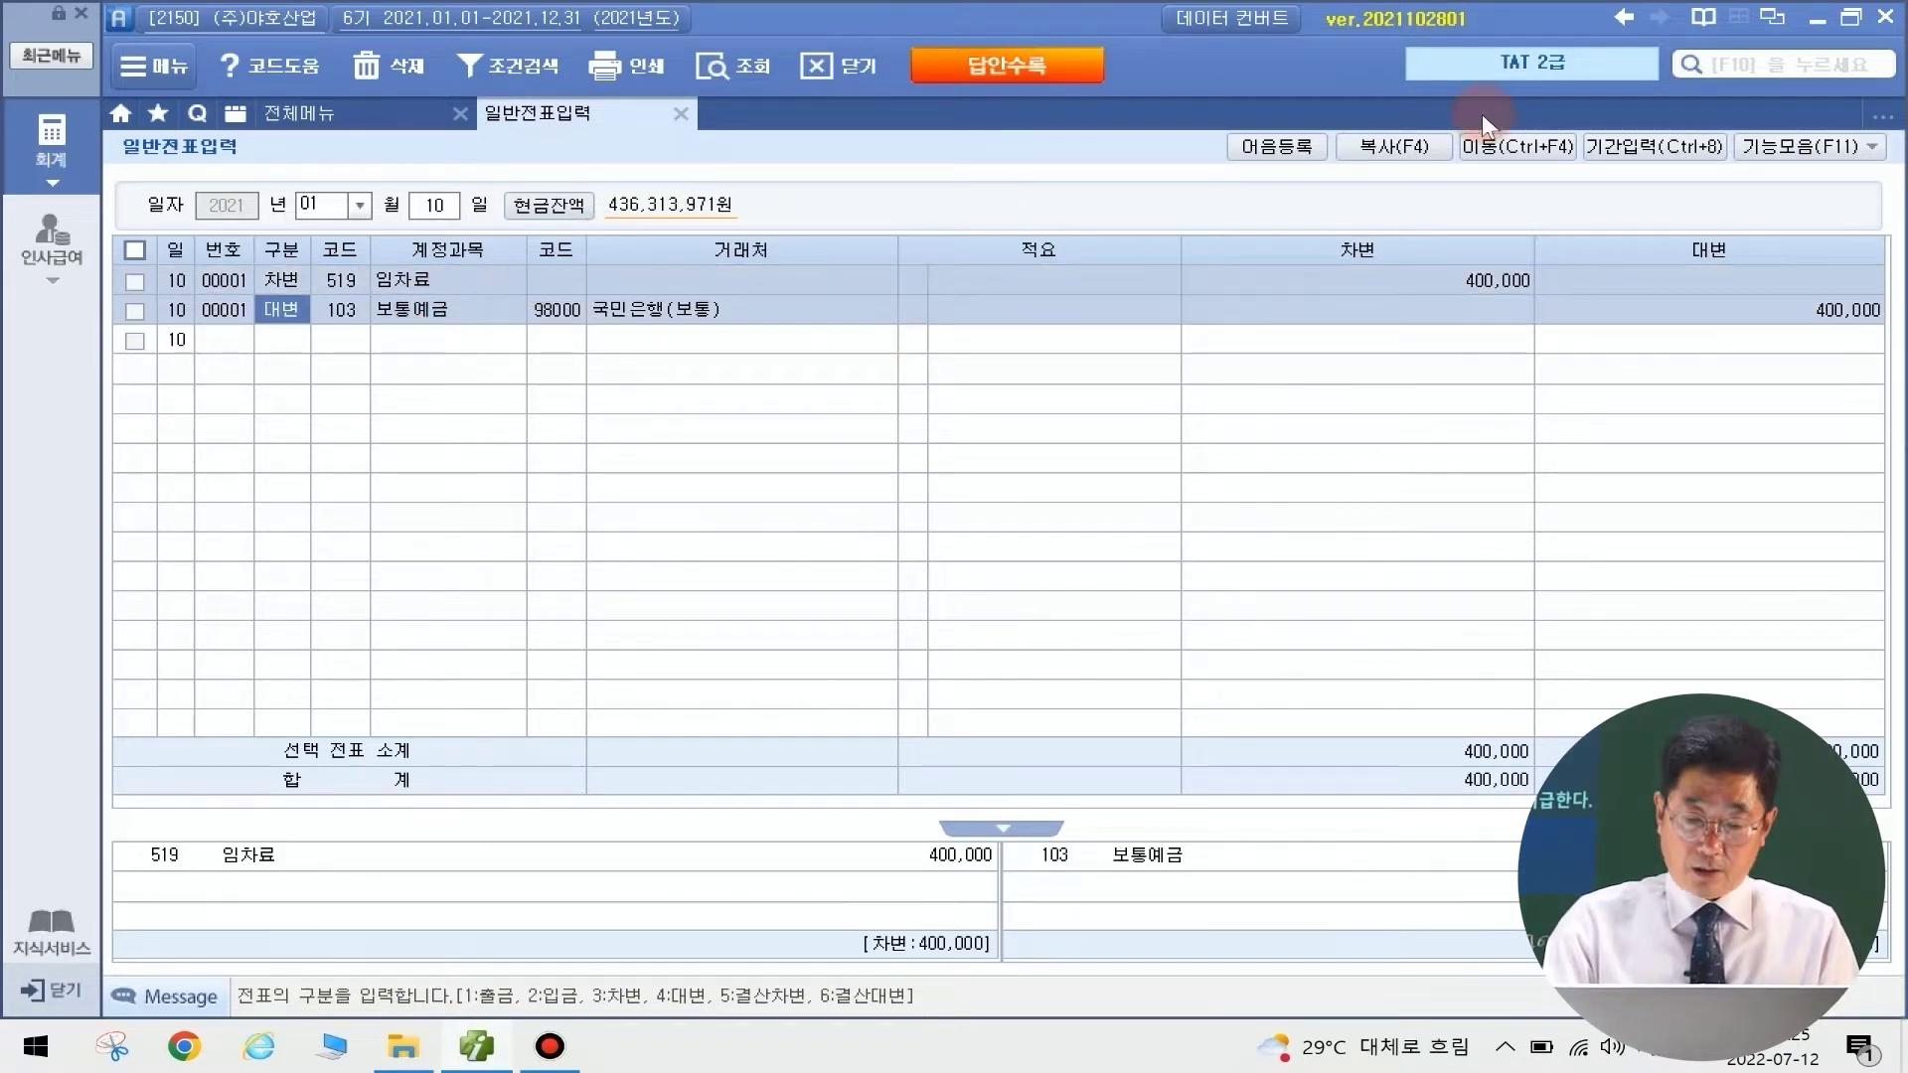
Find and open the 경비등의송금명세서 form, and enter the transaction date 2021-01-10 in its first row
left_click(1713, 62)
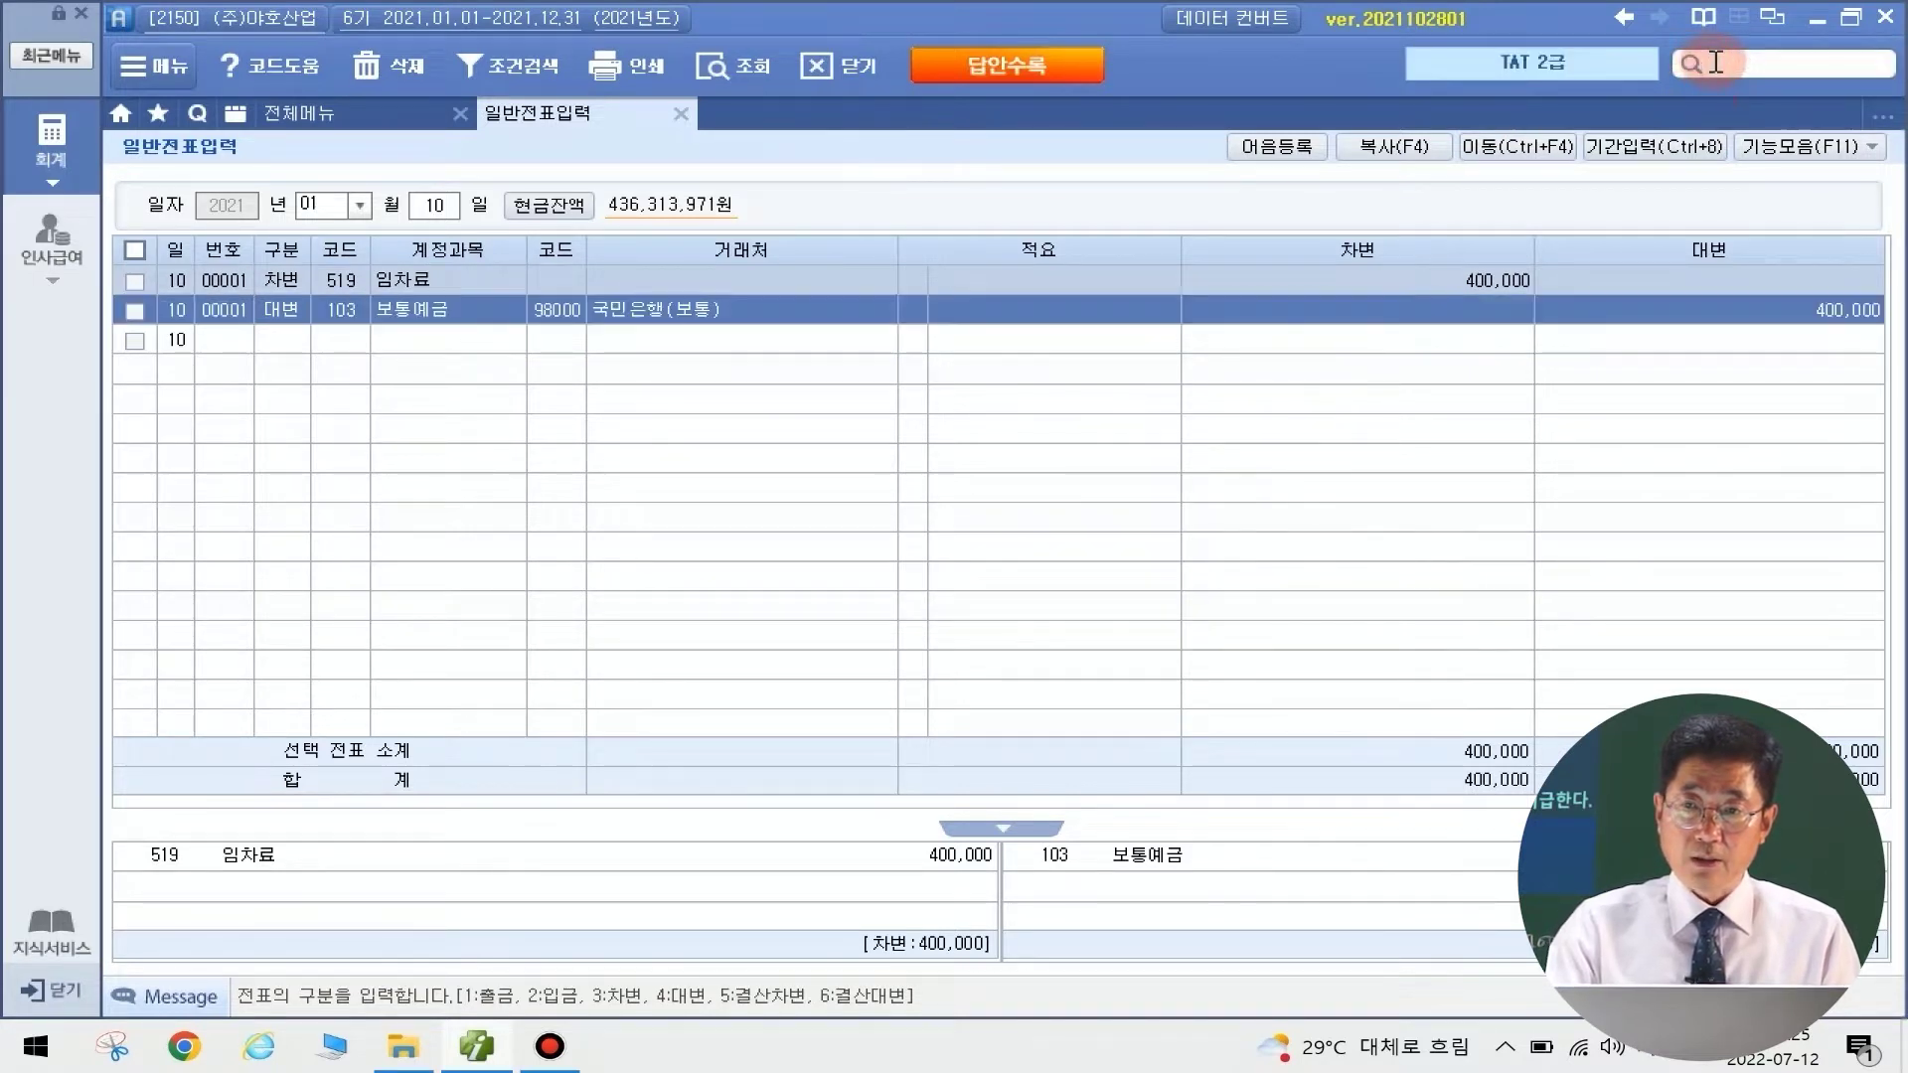
type("경비")
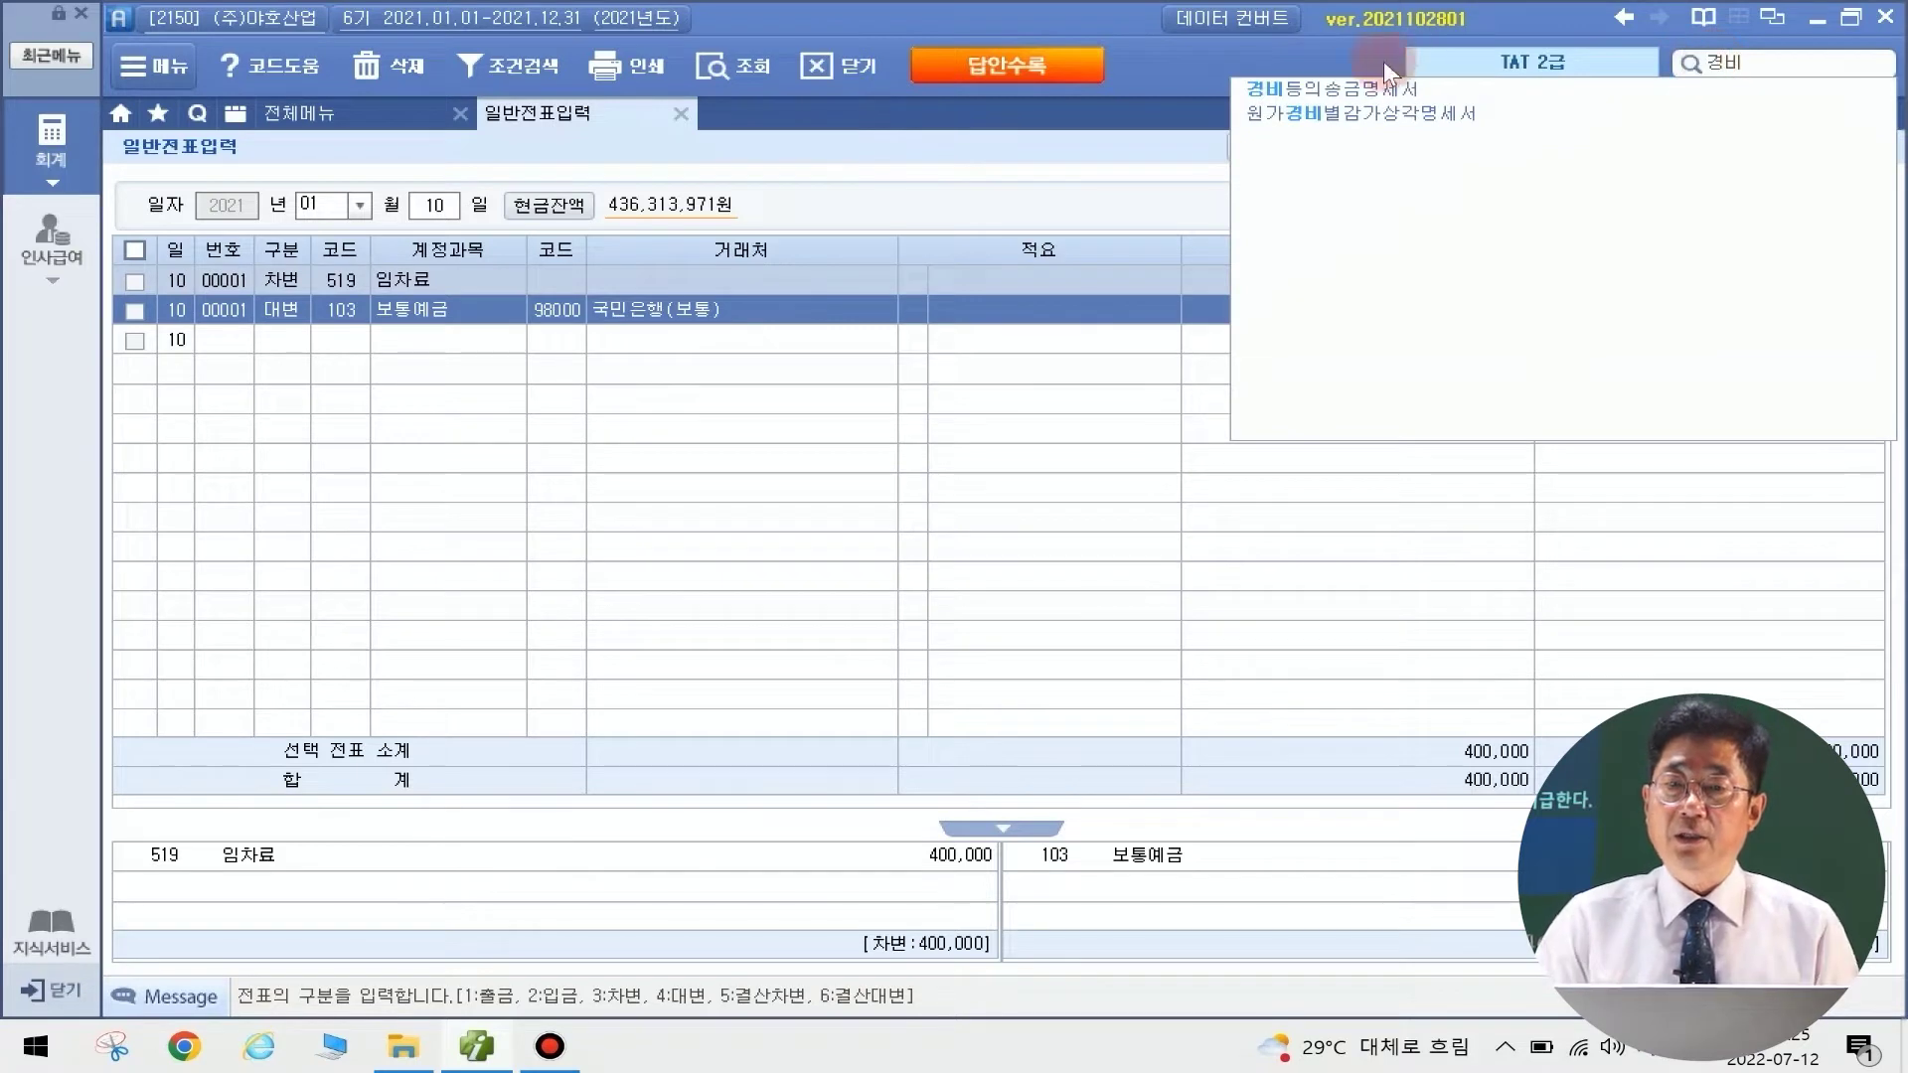
left_click(1327, 90)
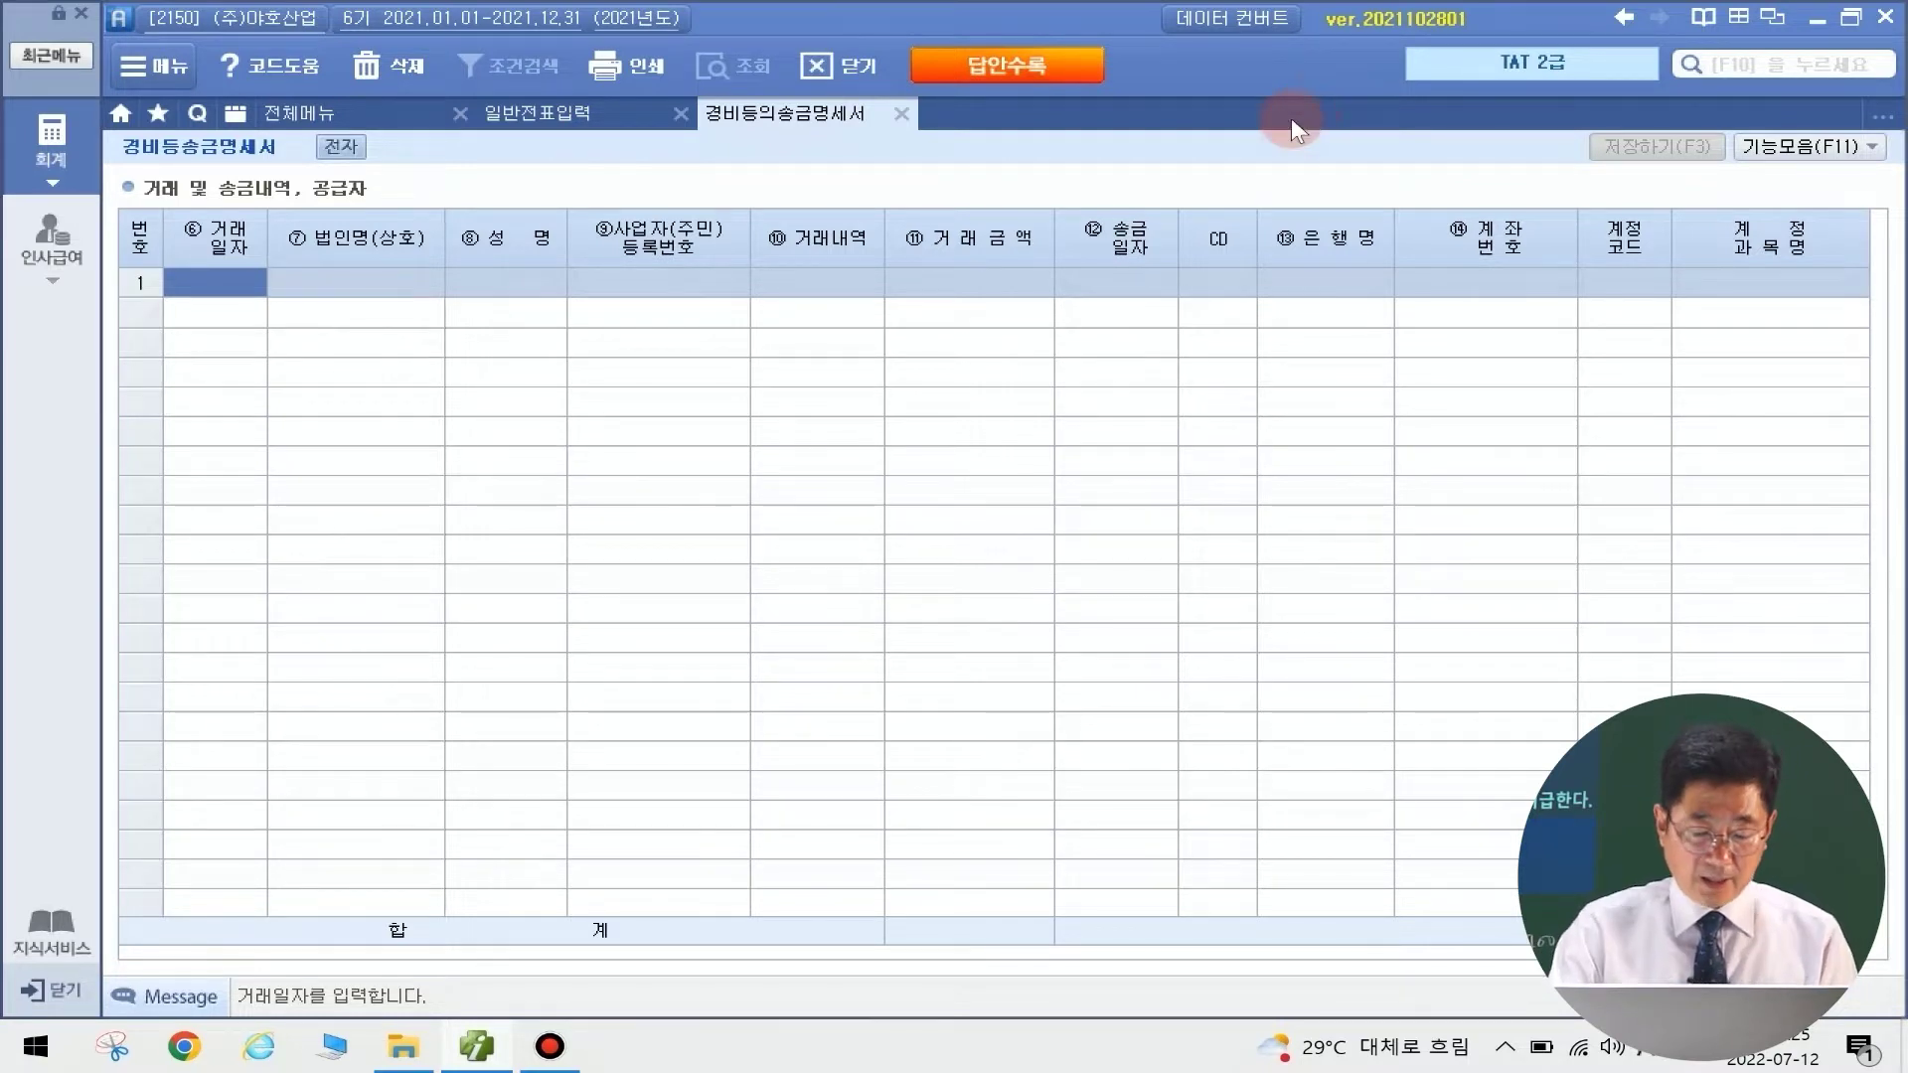
type("2021-0")
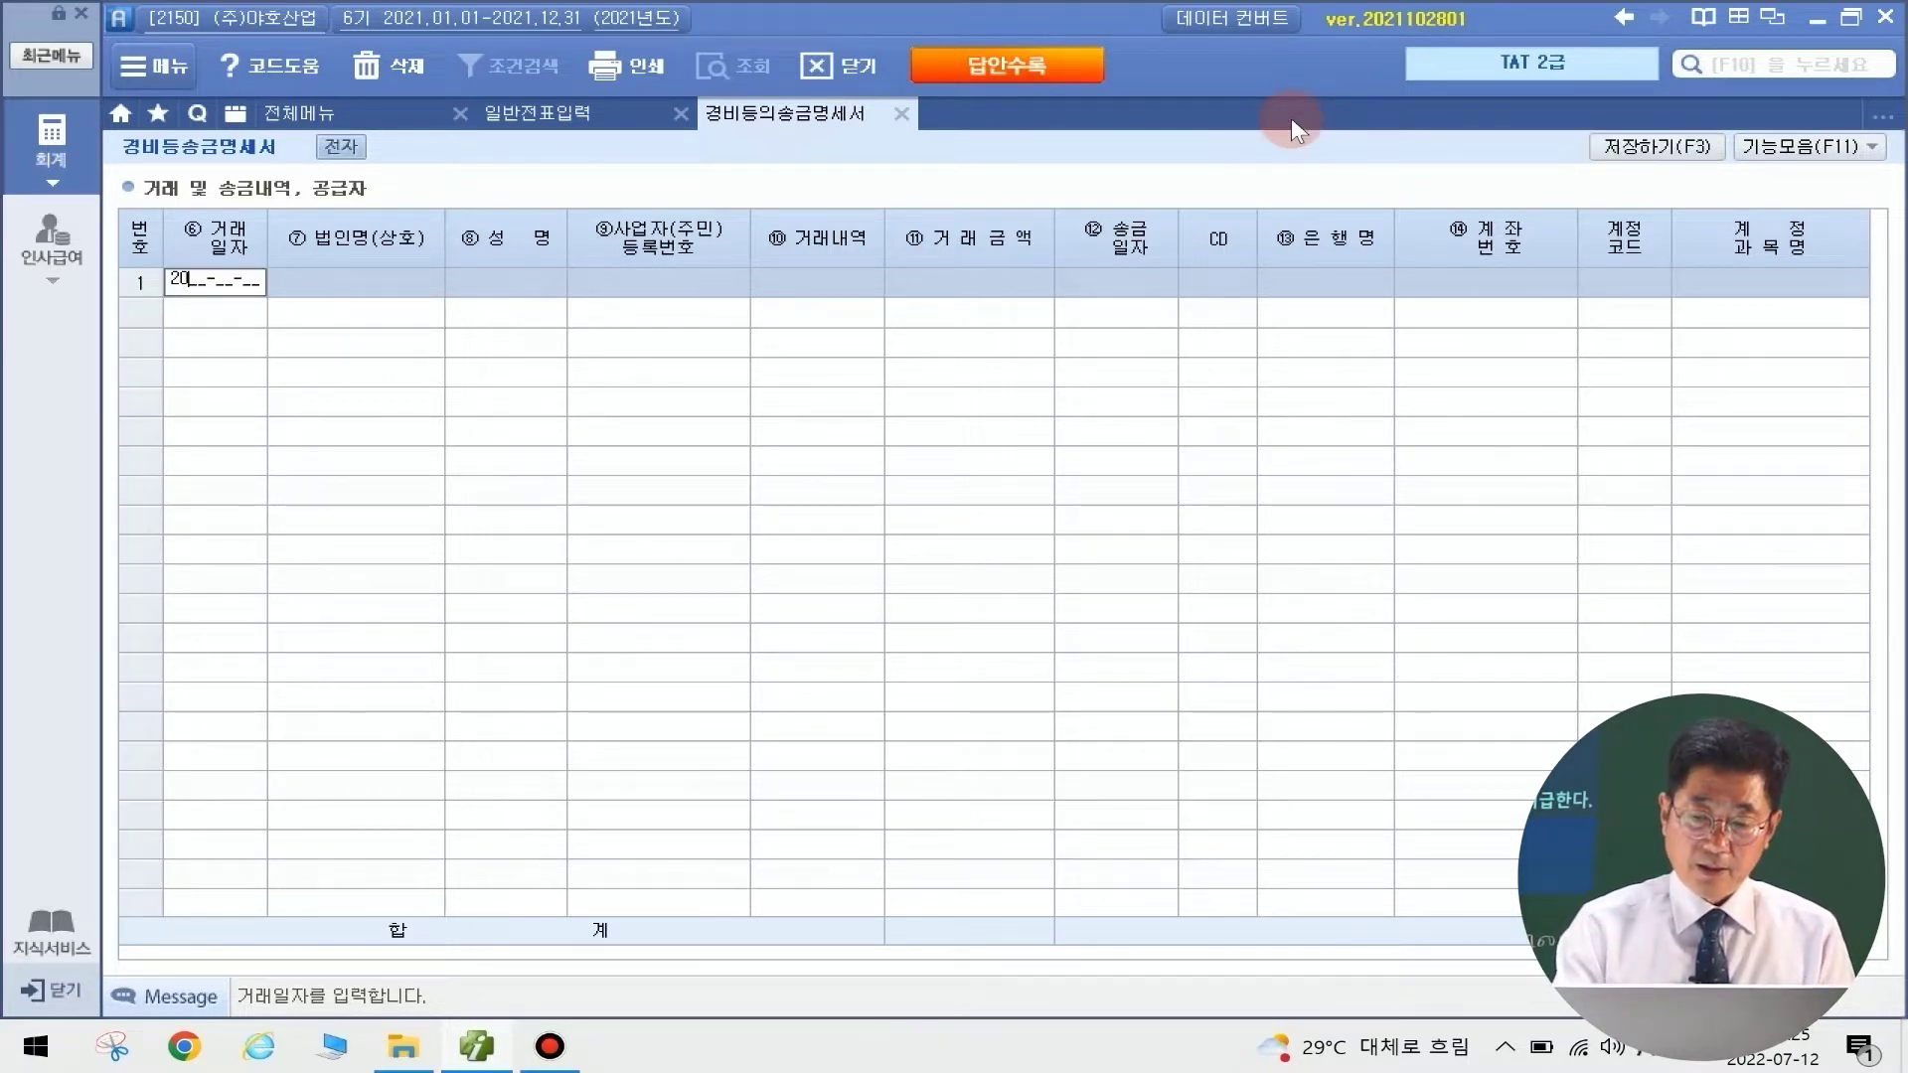
type("1-10")
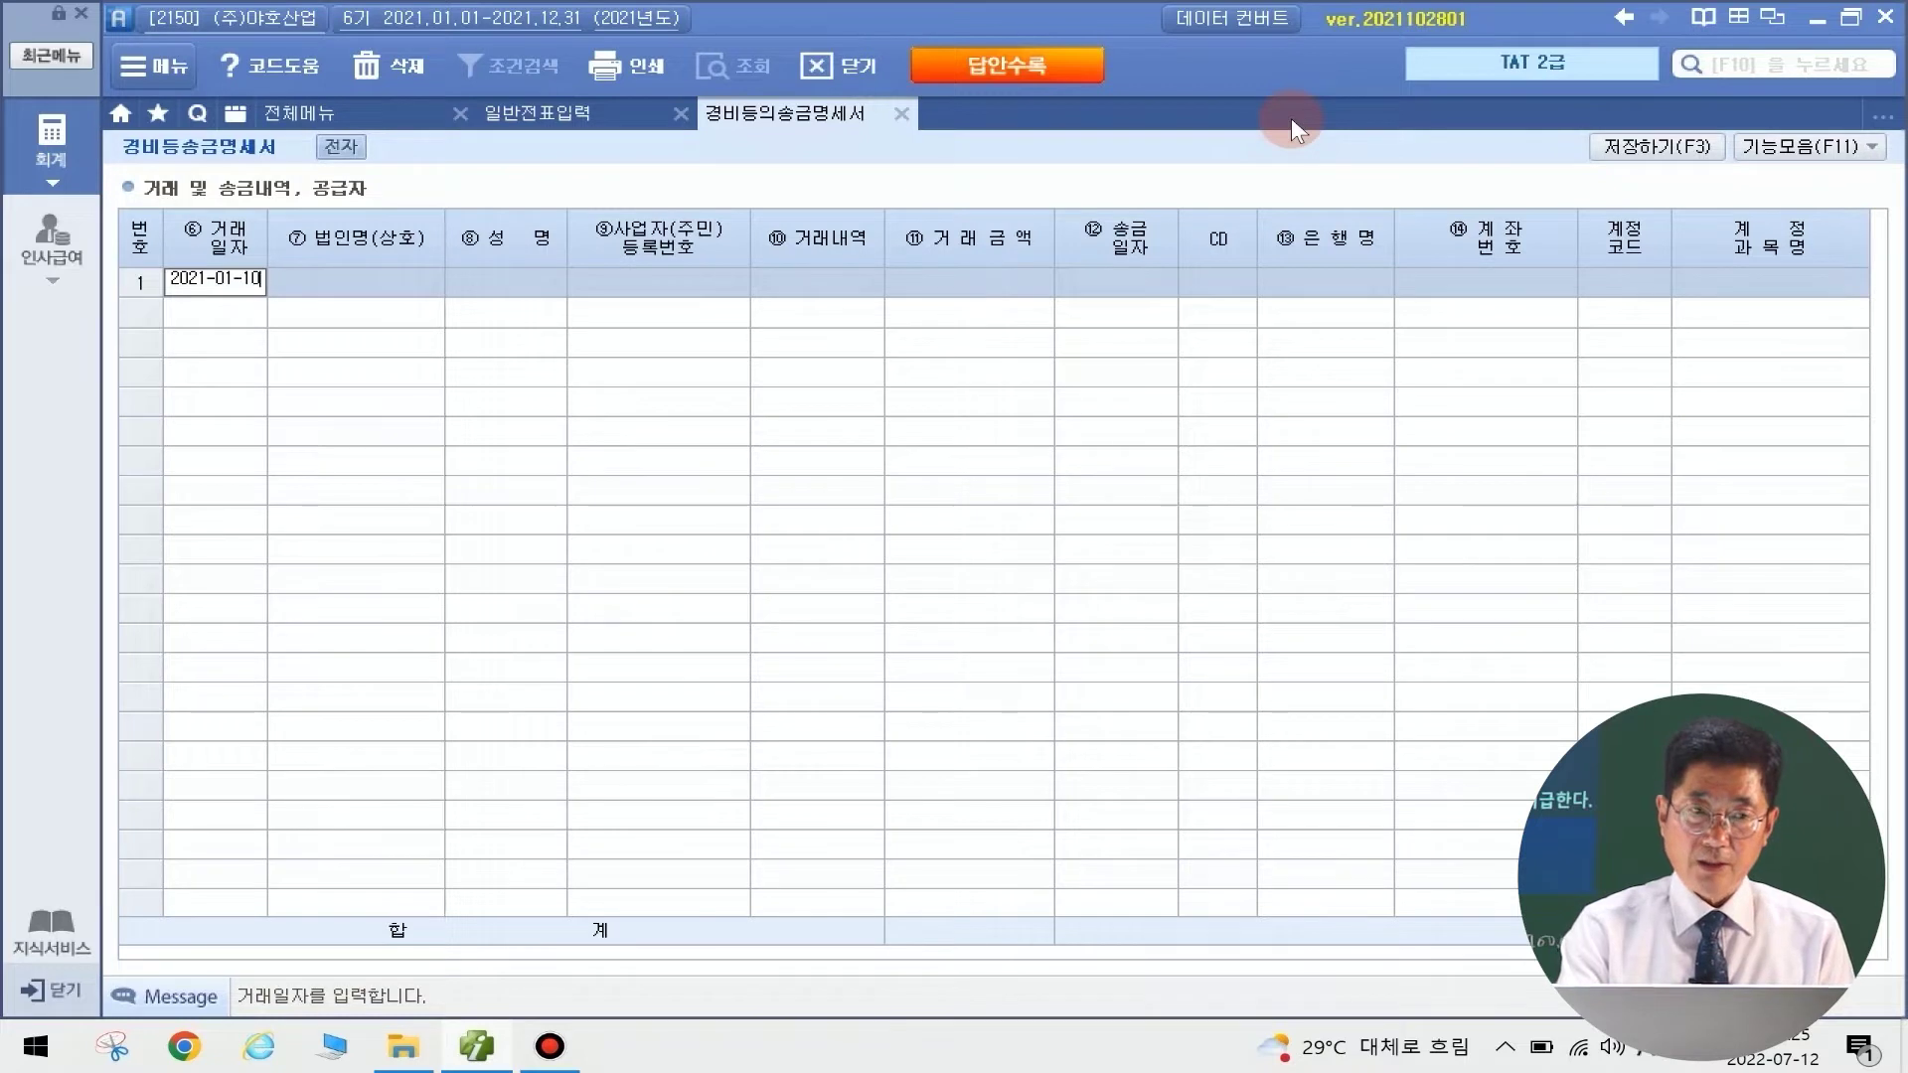
key("Return")
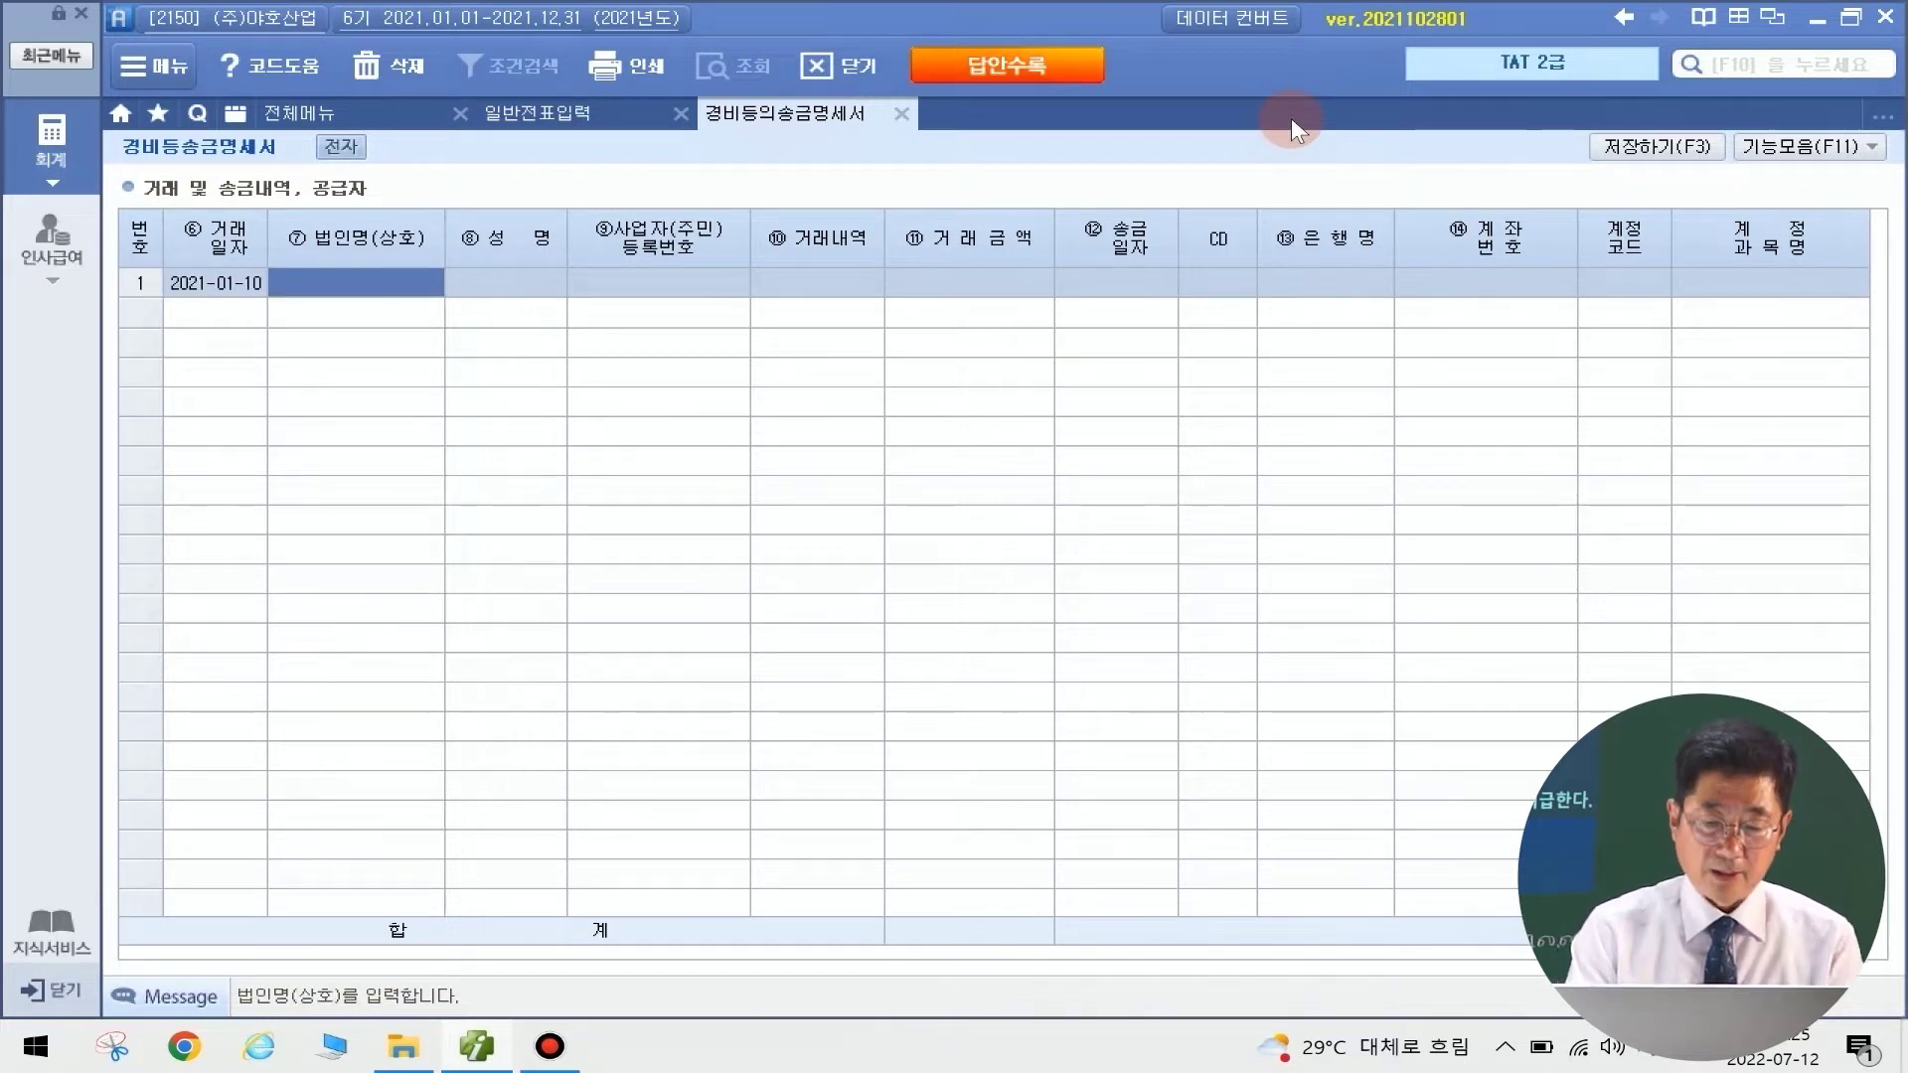
Enter 삼성개발 as the company name and fill in the supplier's personal name in row 1
type("ㅅㅁ")
type("삼성개")
type("발")
key("Return")
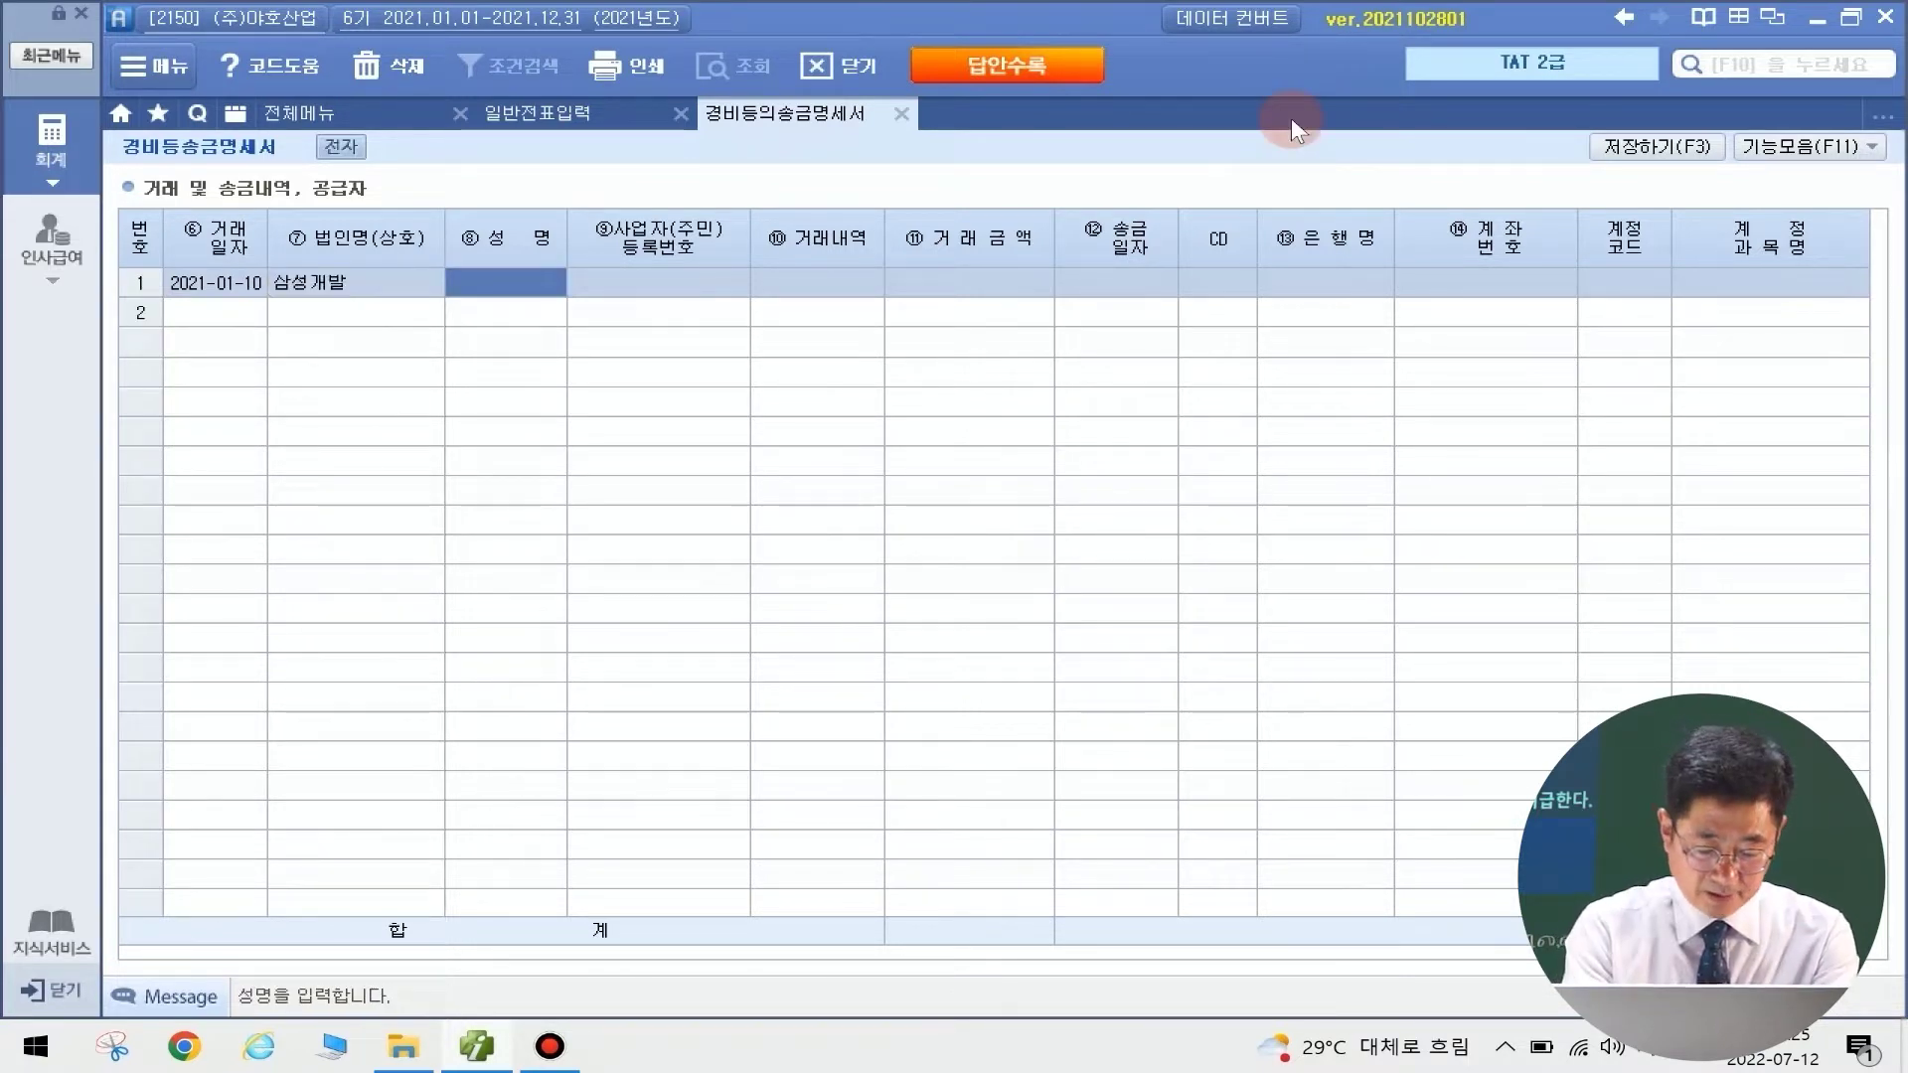
type("박성명")
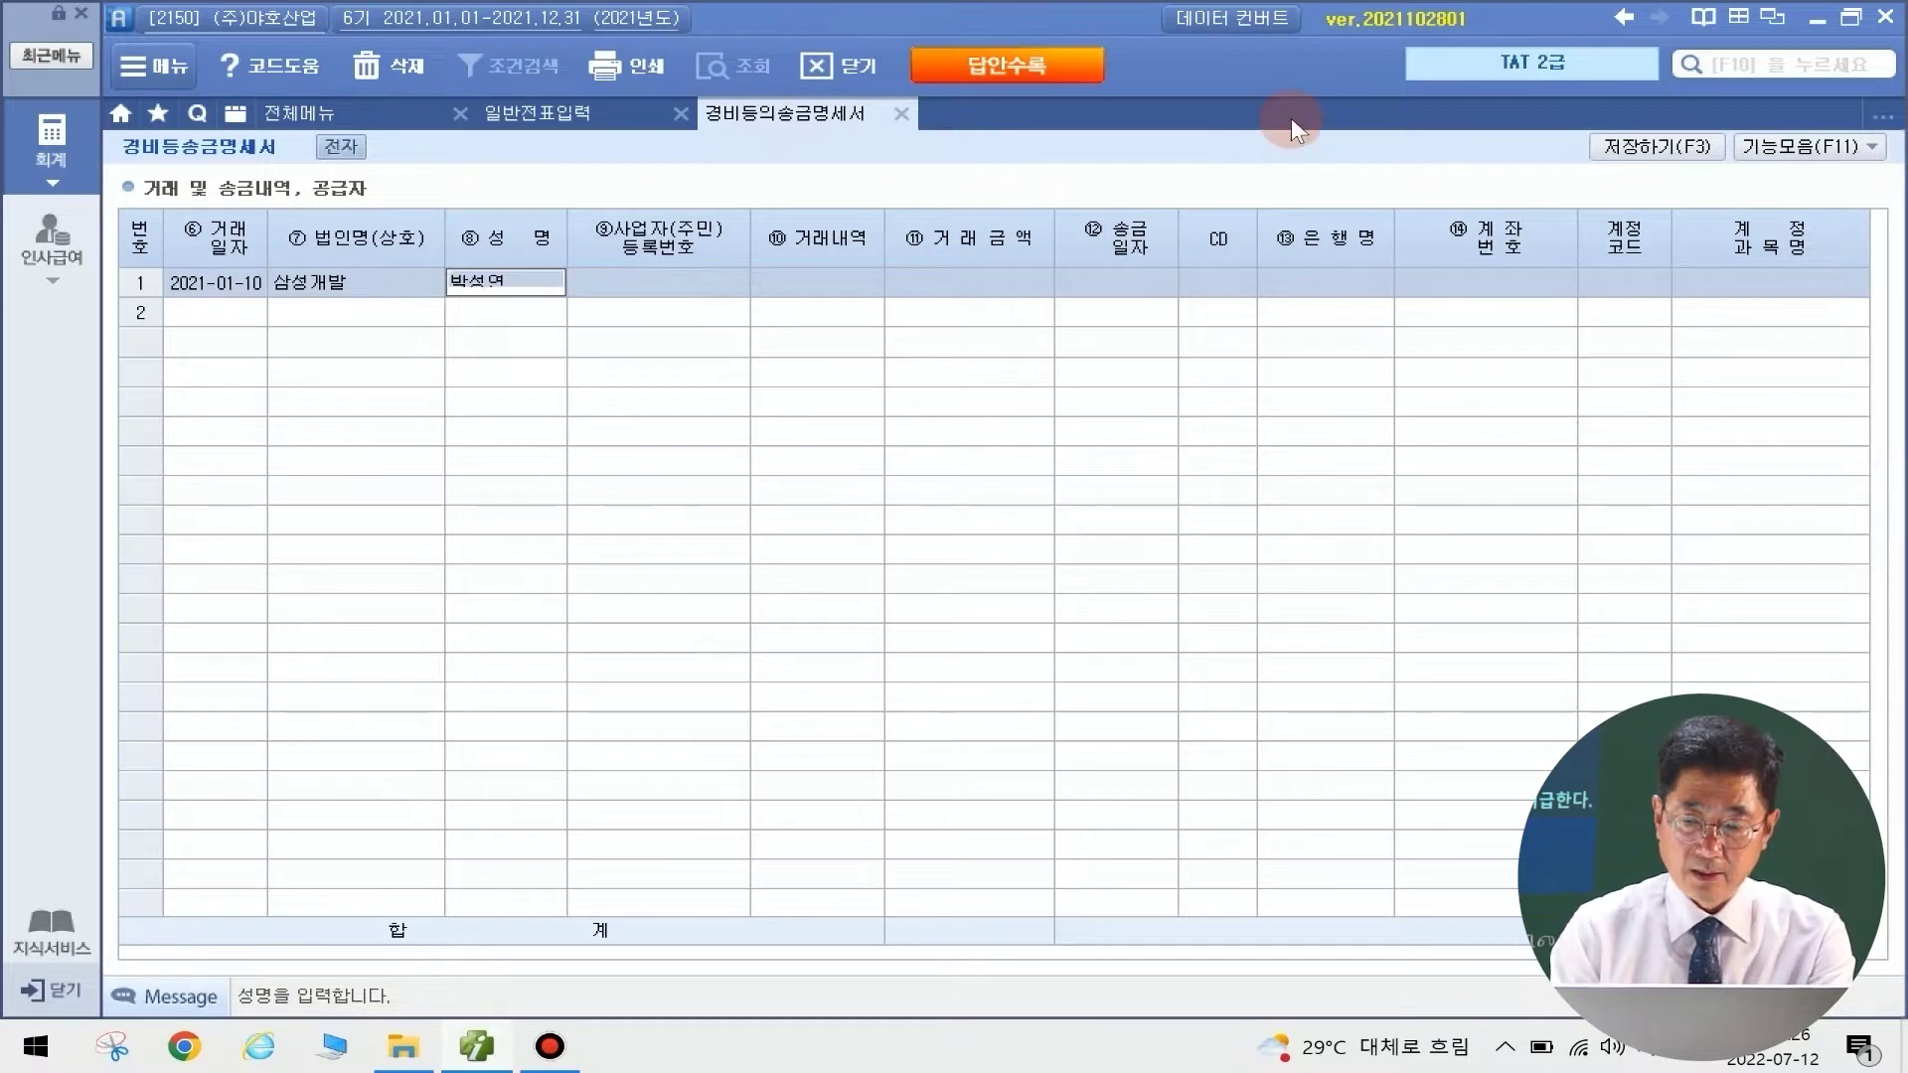
key("Return")
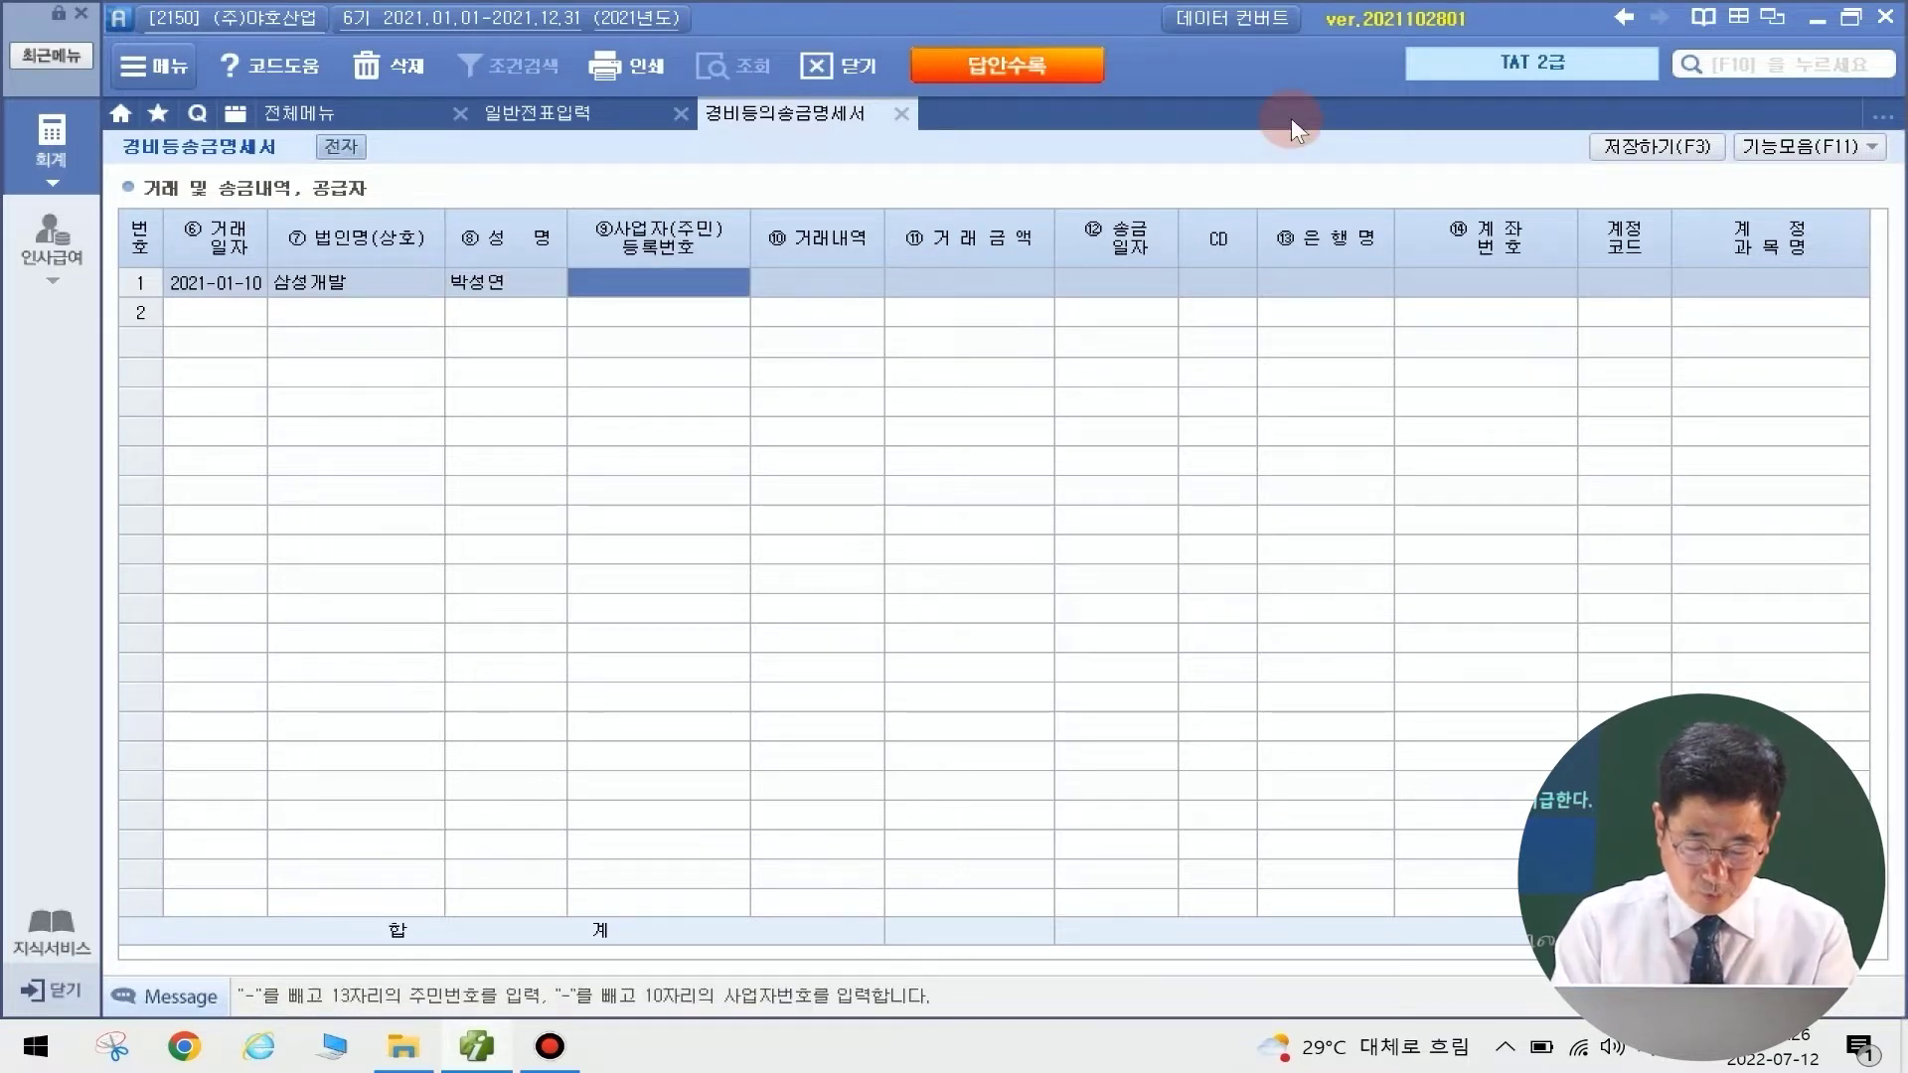
Enter the supplier's business registration number in row 1
type("11")
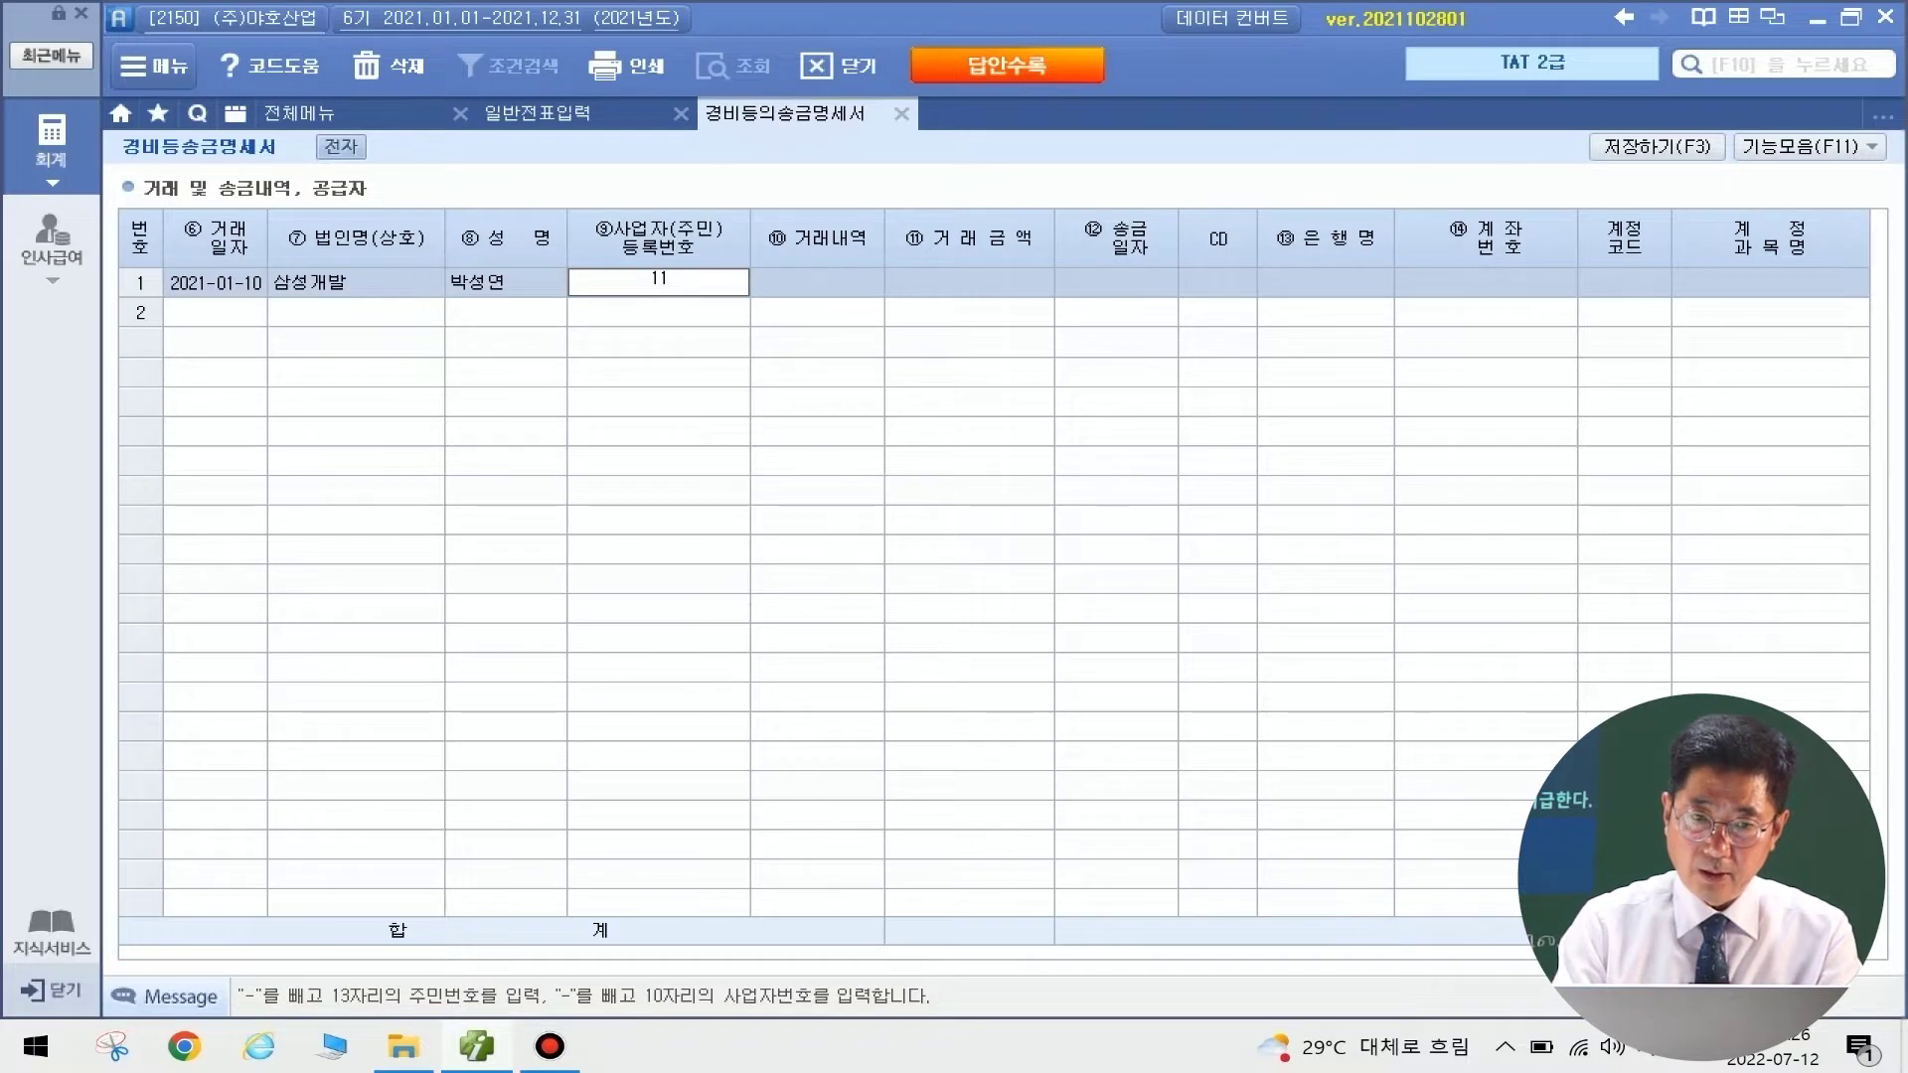
type("9-15")
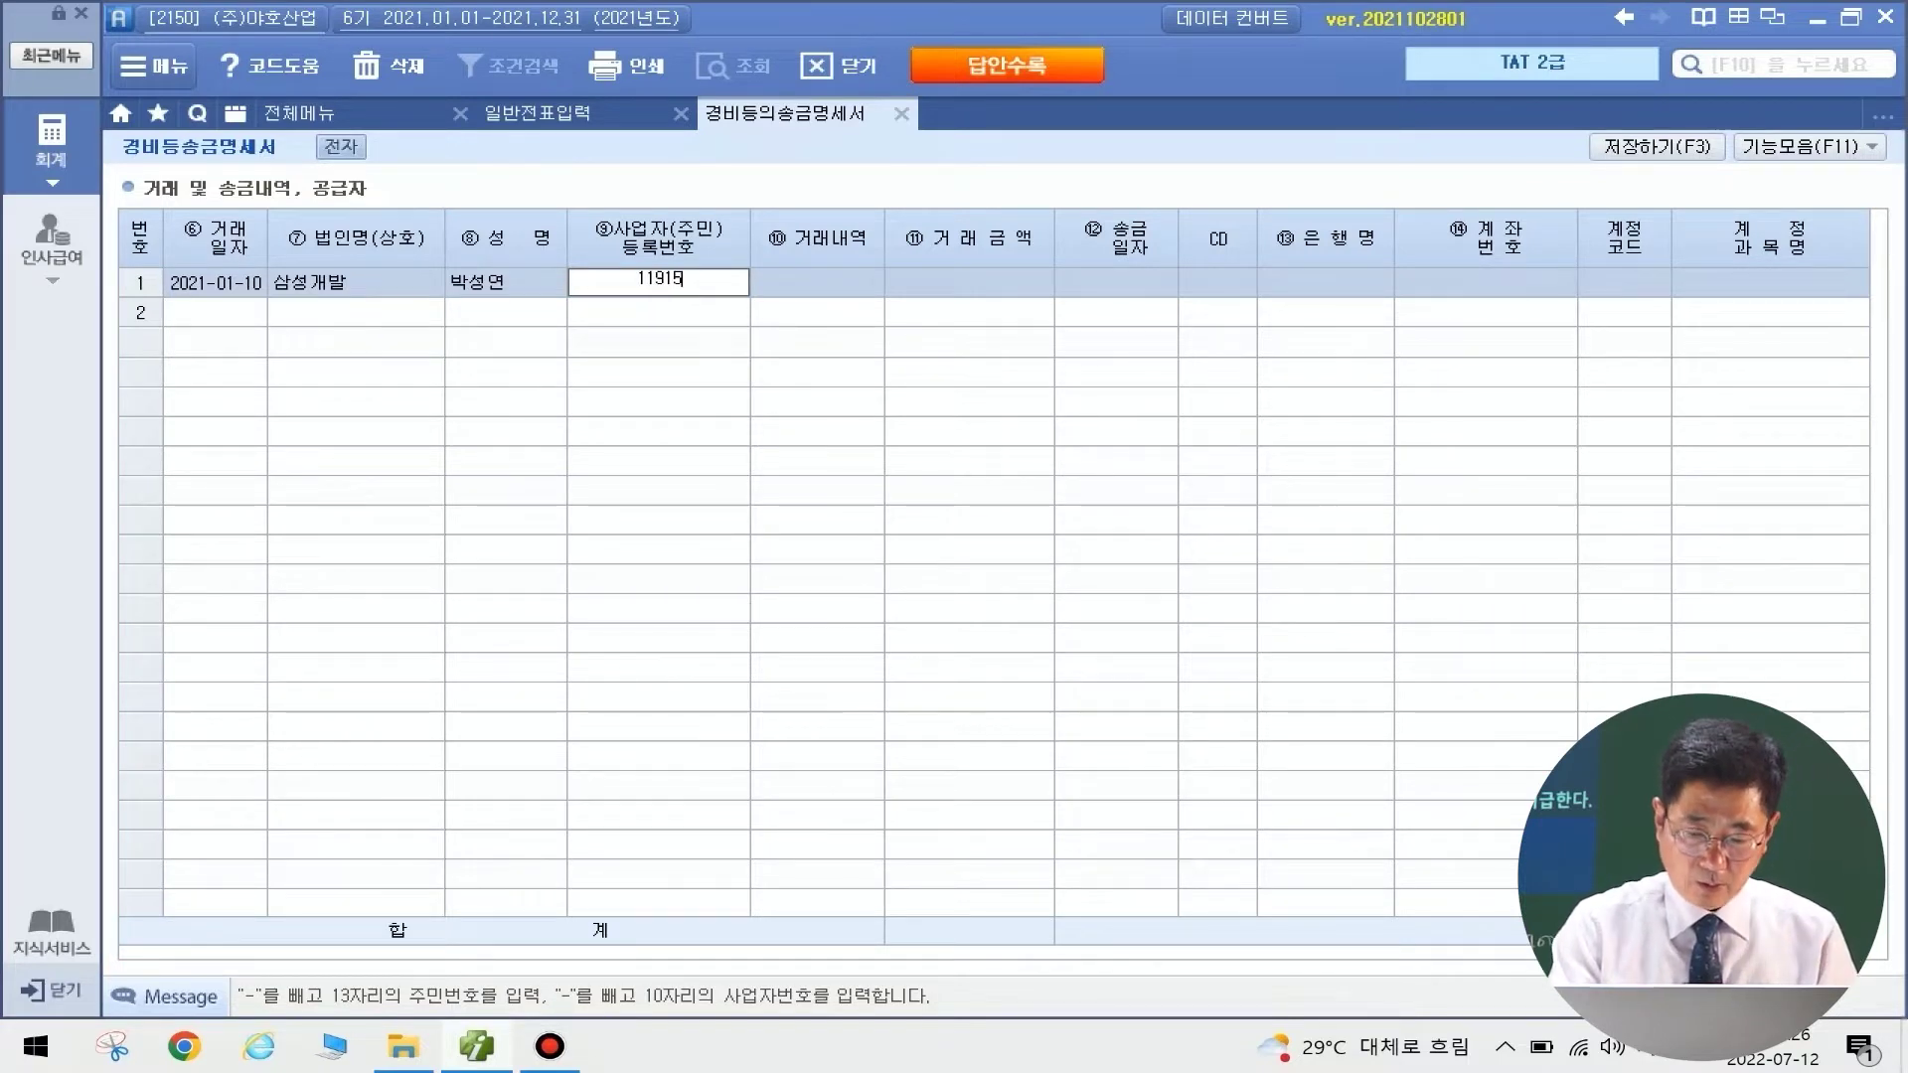
type("-5")
type("0400")
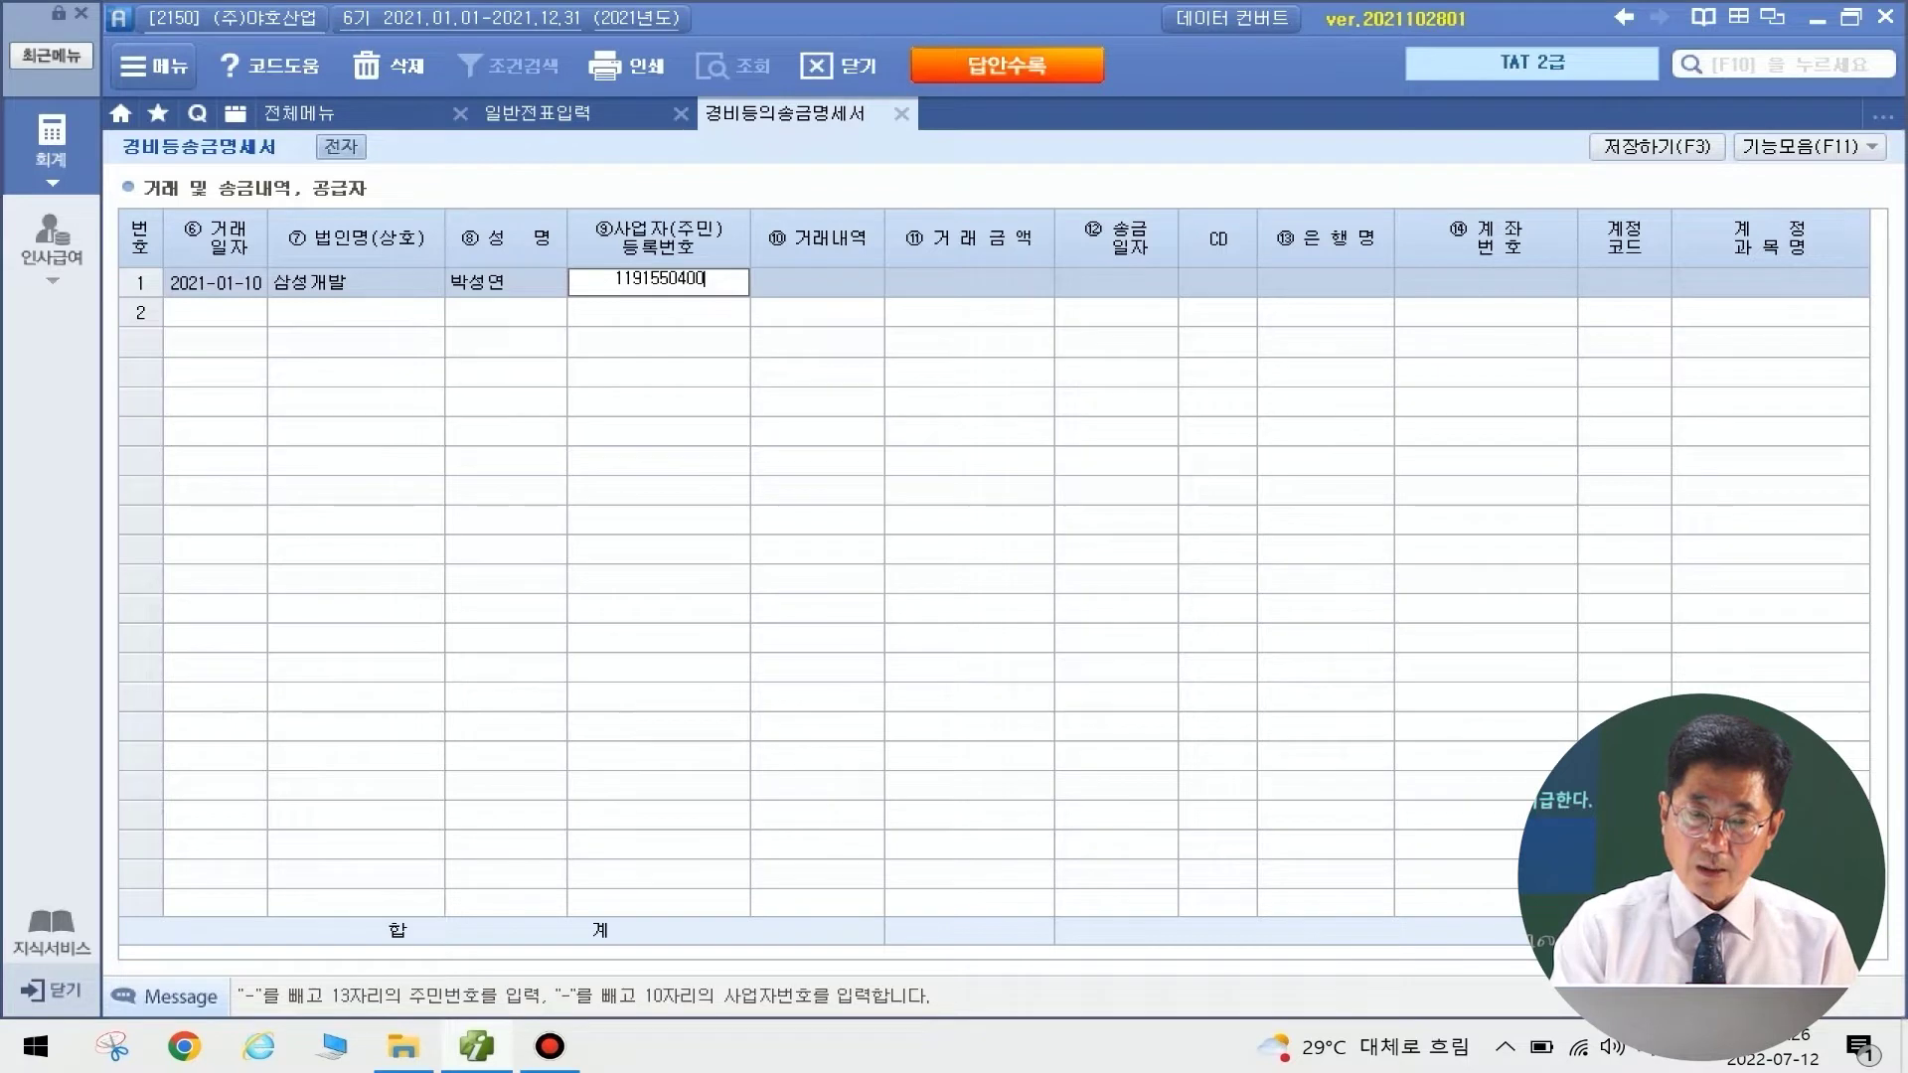
key("Return")
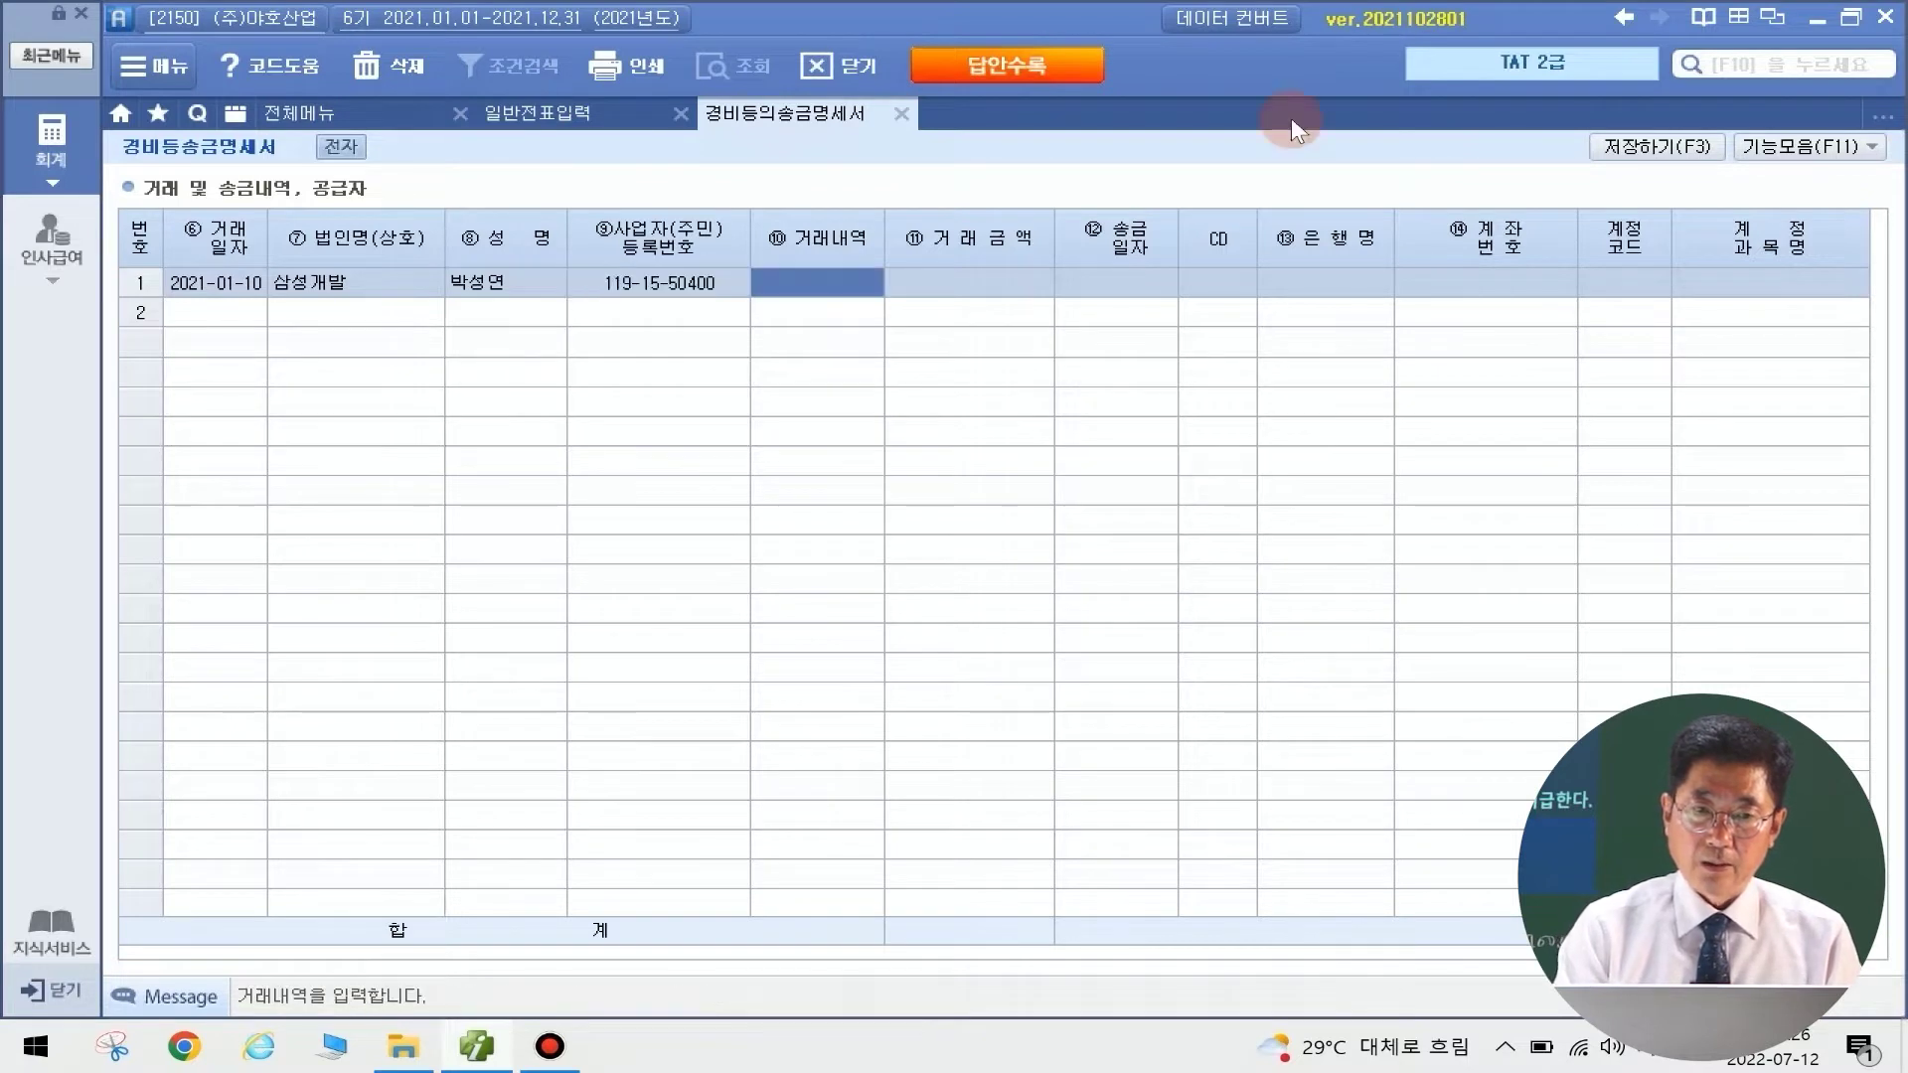
Enter 임차료 as the transaction description and 400,000 as the transaction amount in row 1
type("임차료")
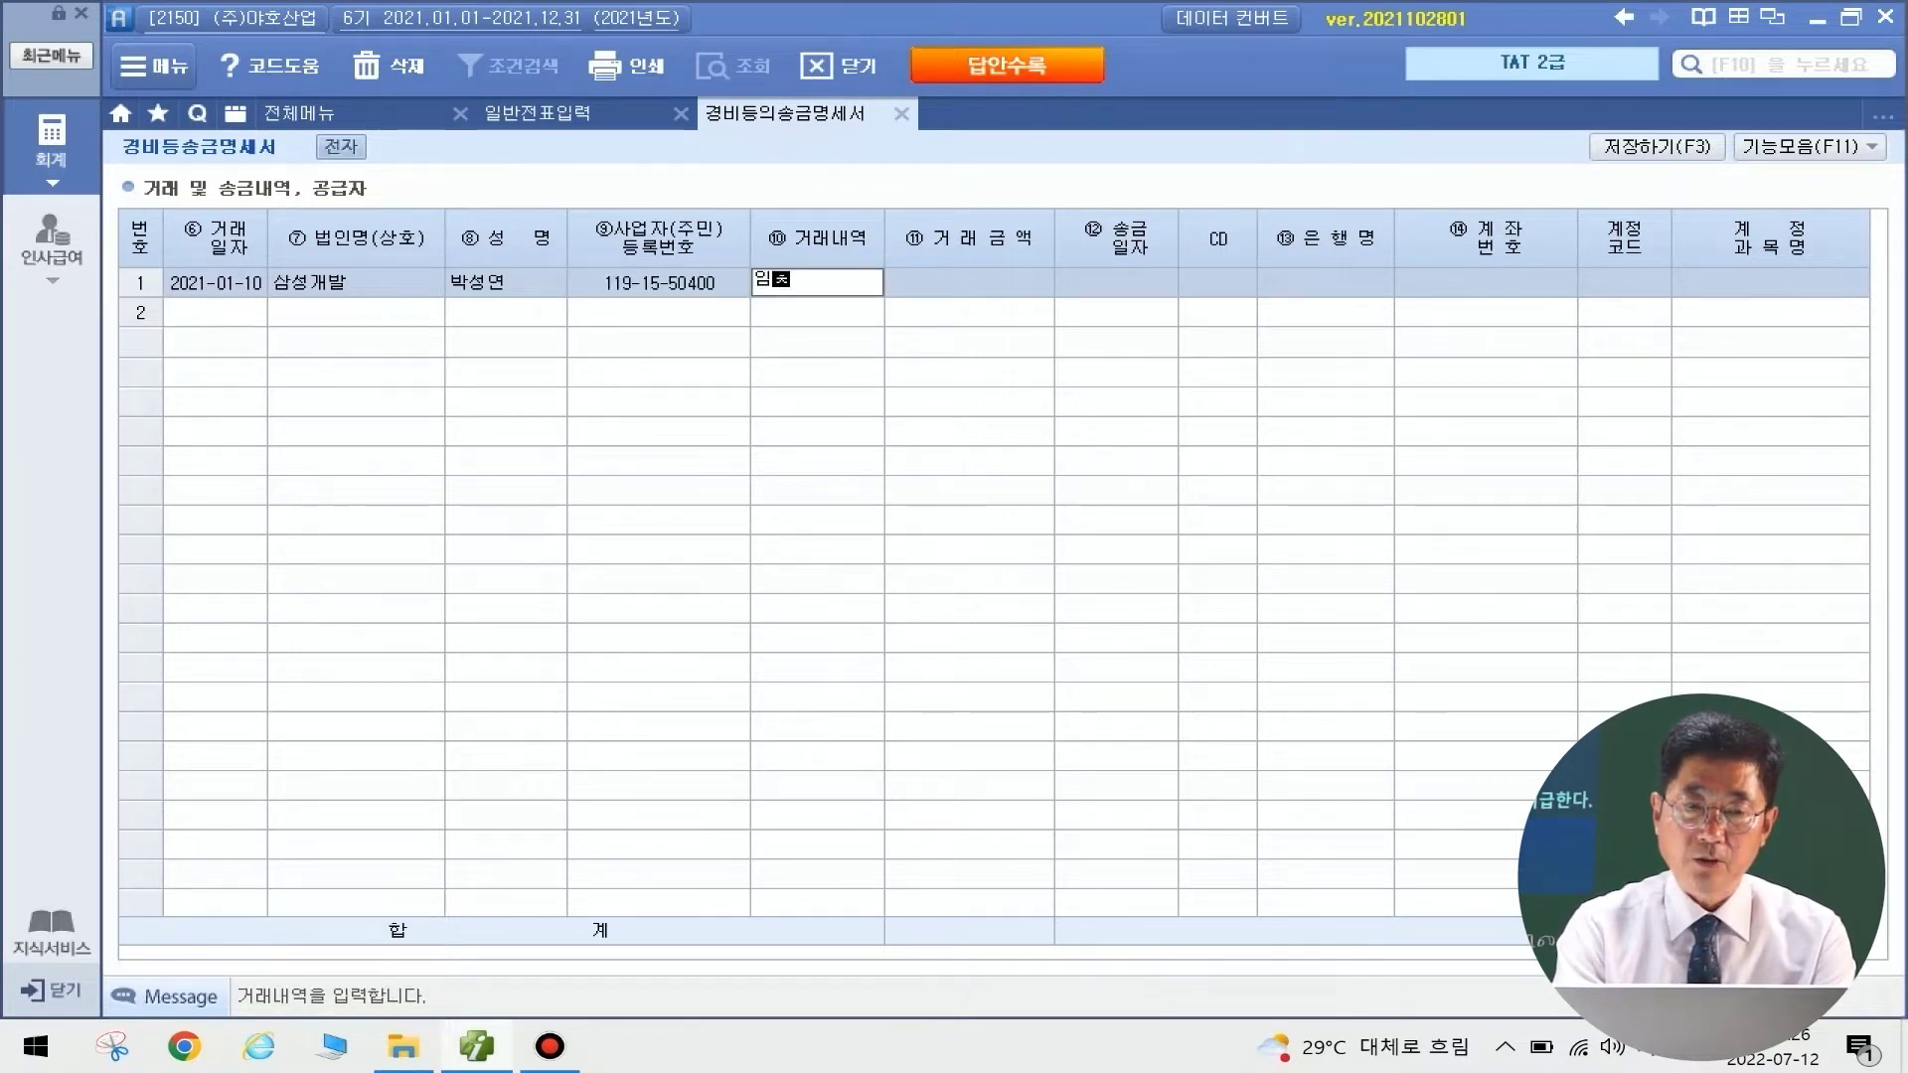
key("Return")
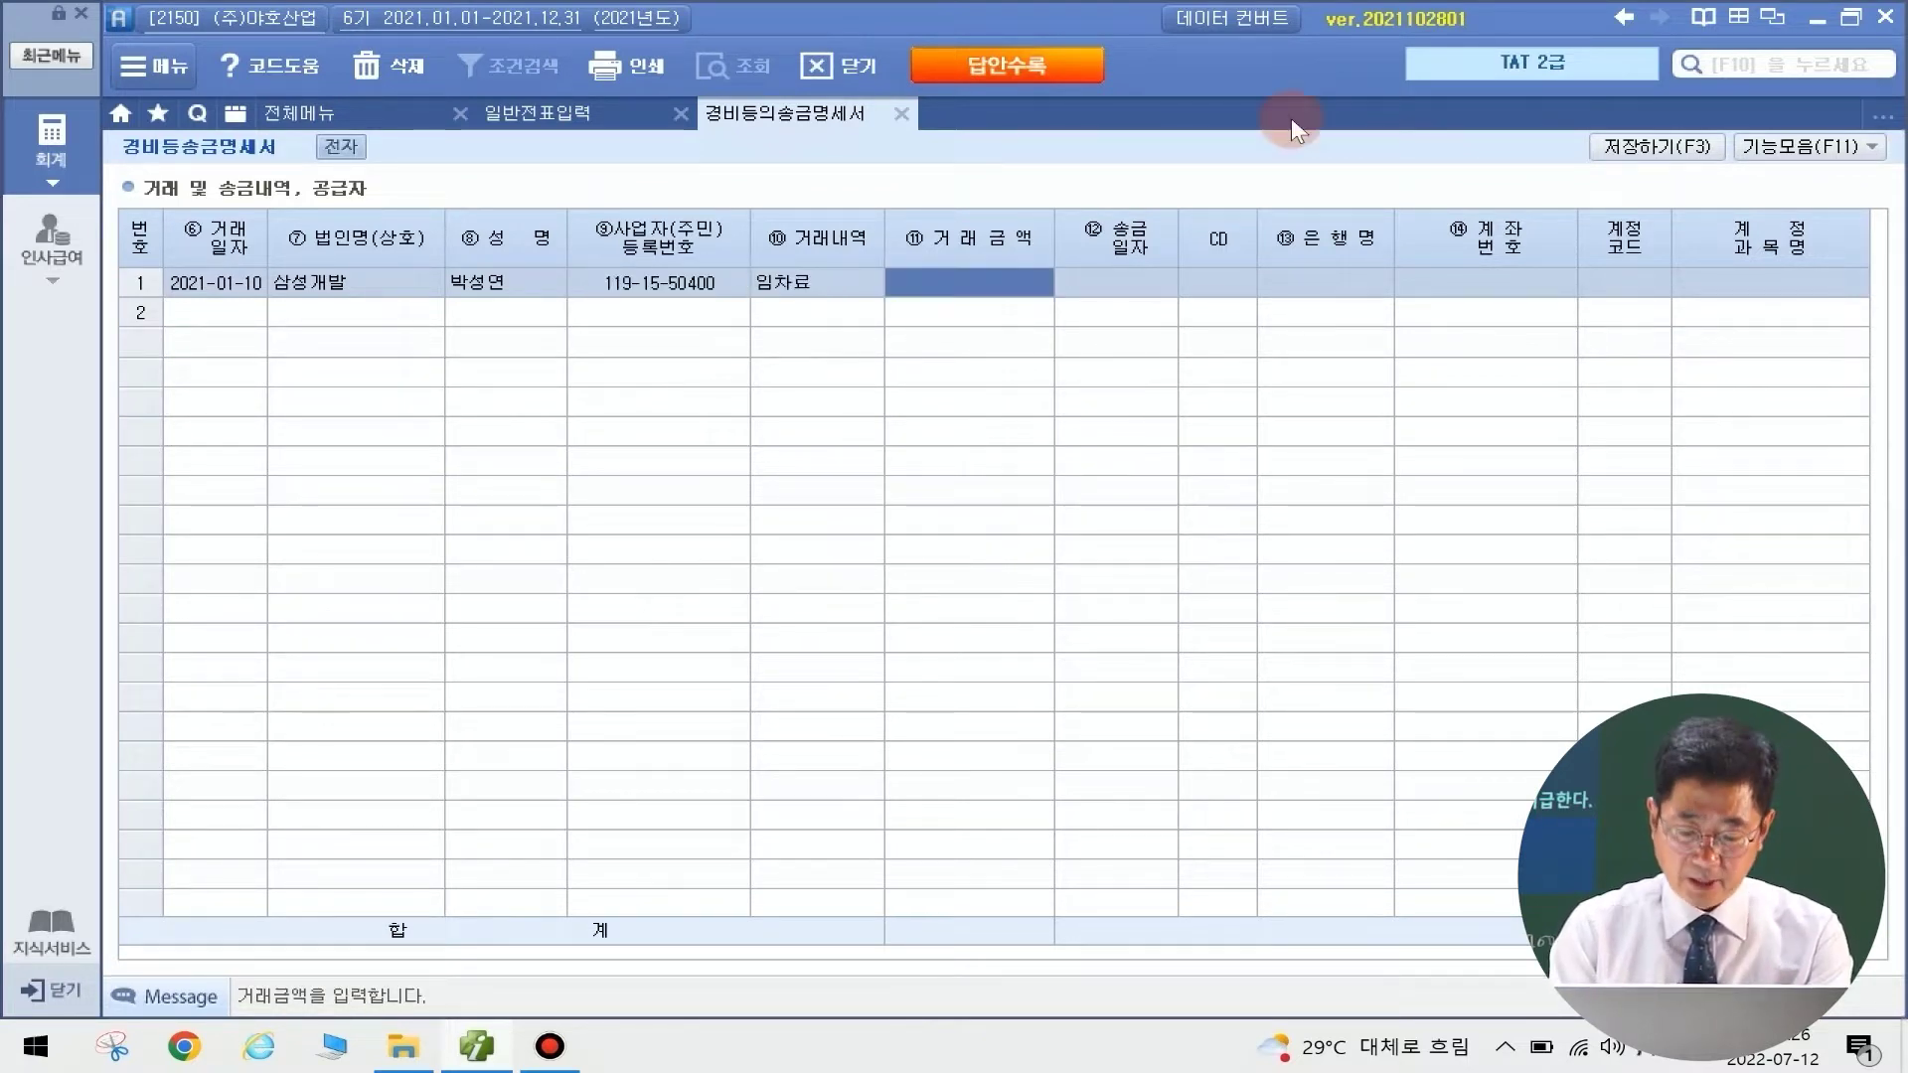
type("4000000")
key("Return")
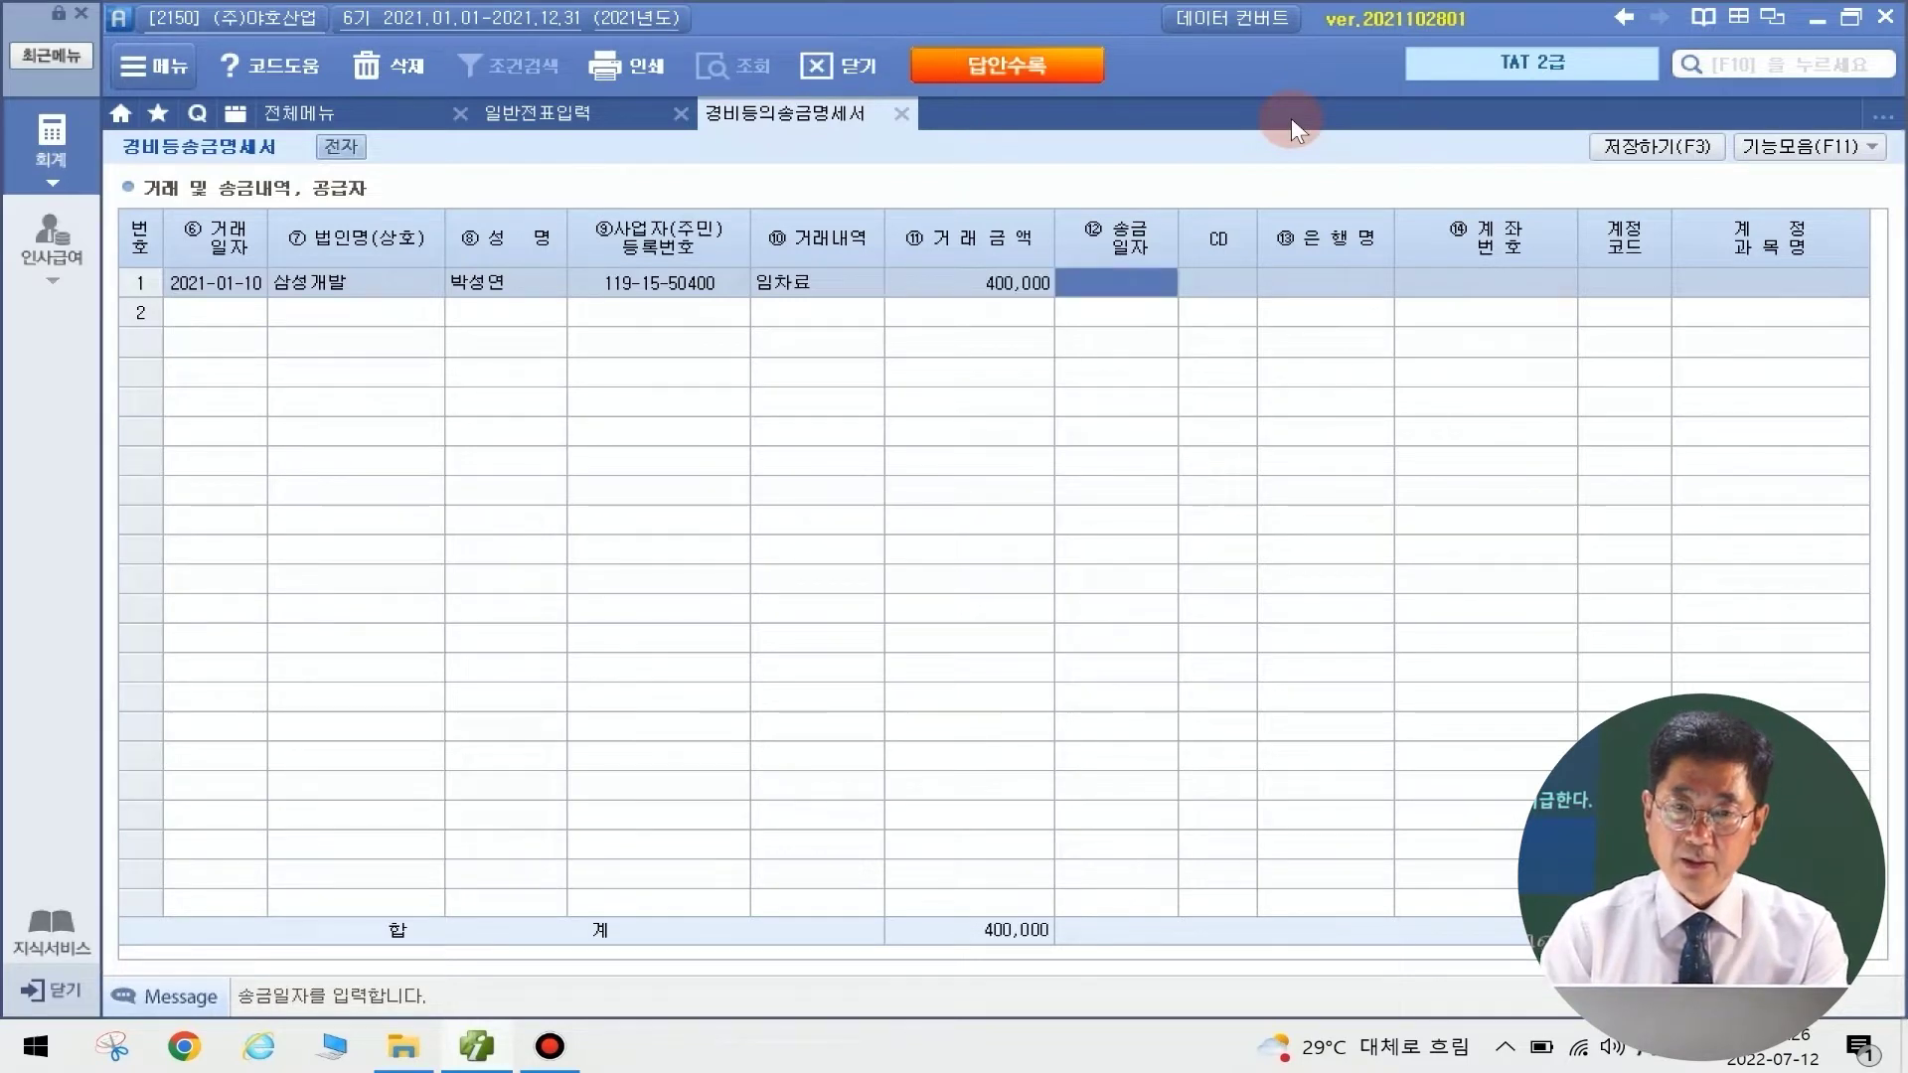
Set the remittance date of row 1 to 2021-01-10
type("2021-")
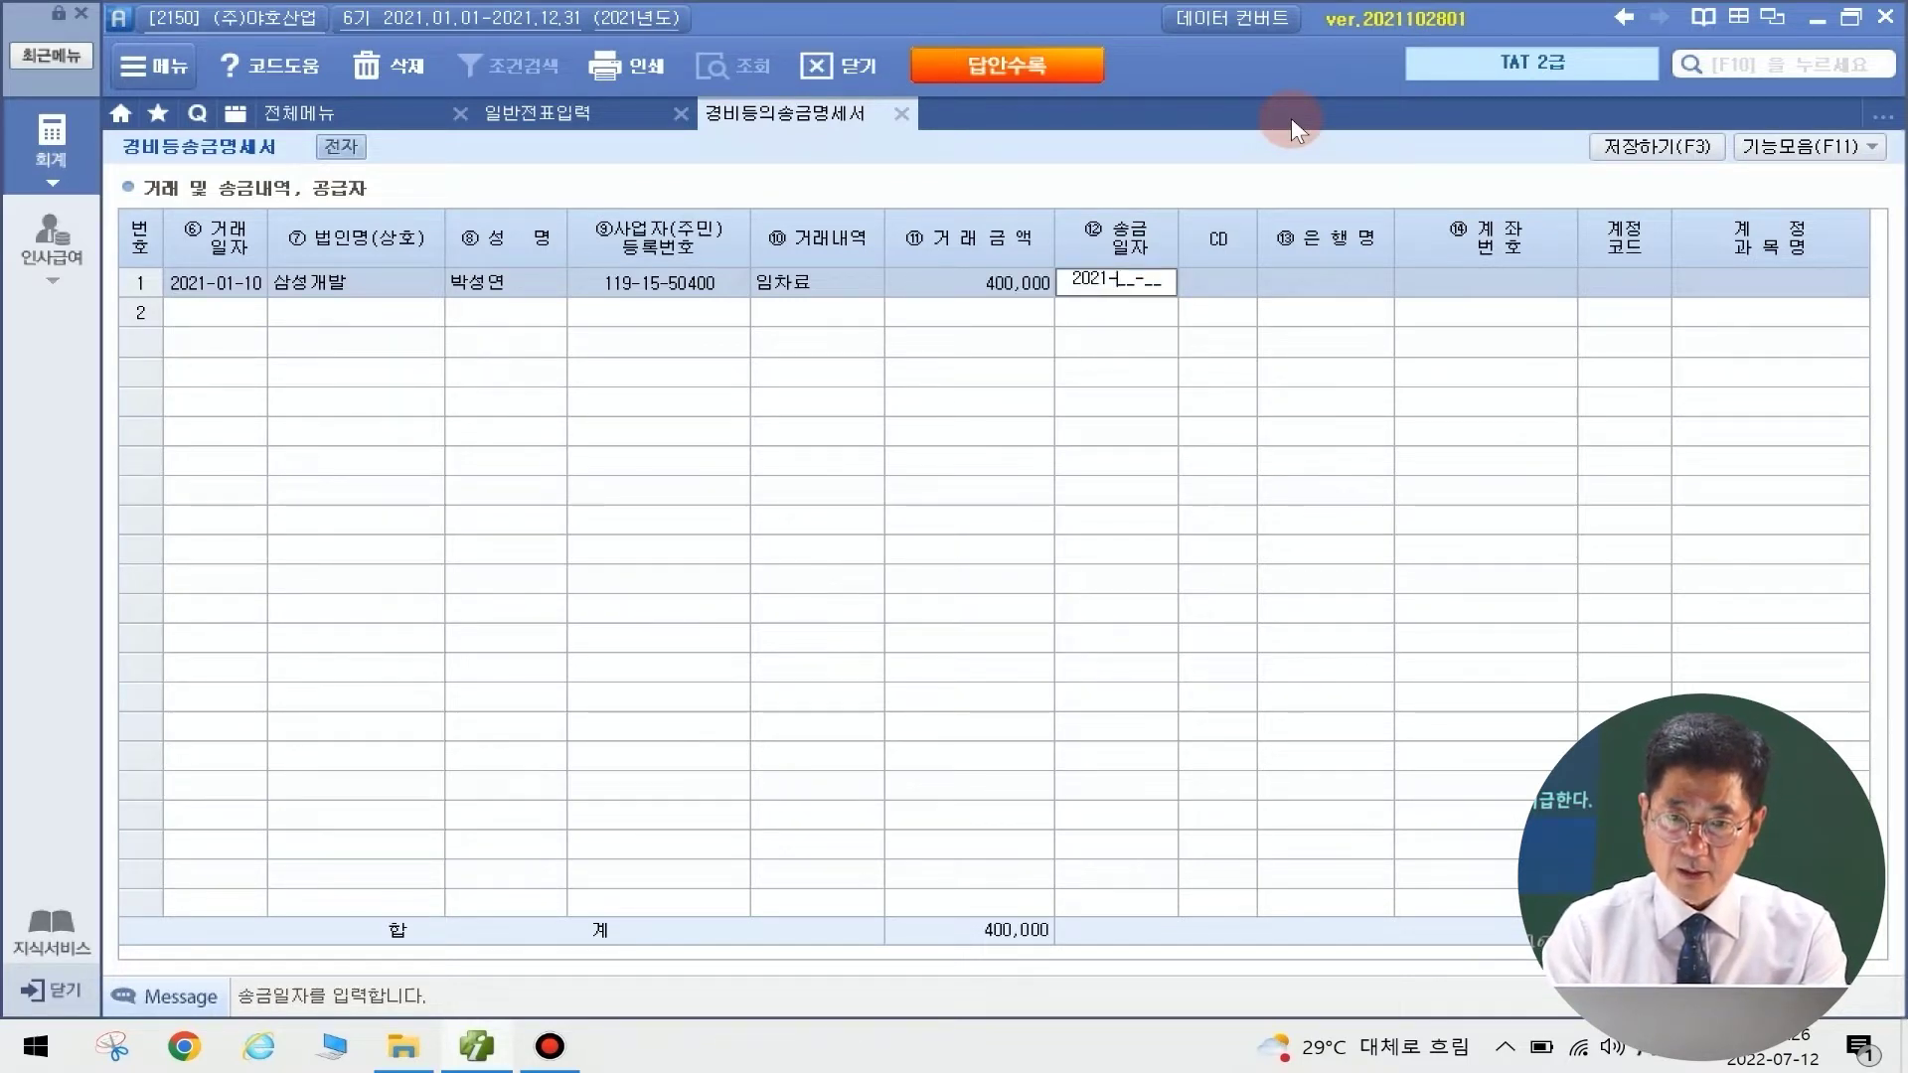
type("01-10")
key("Return")
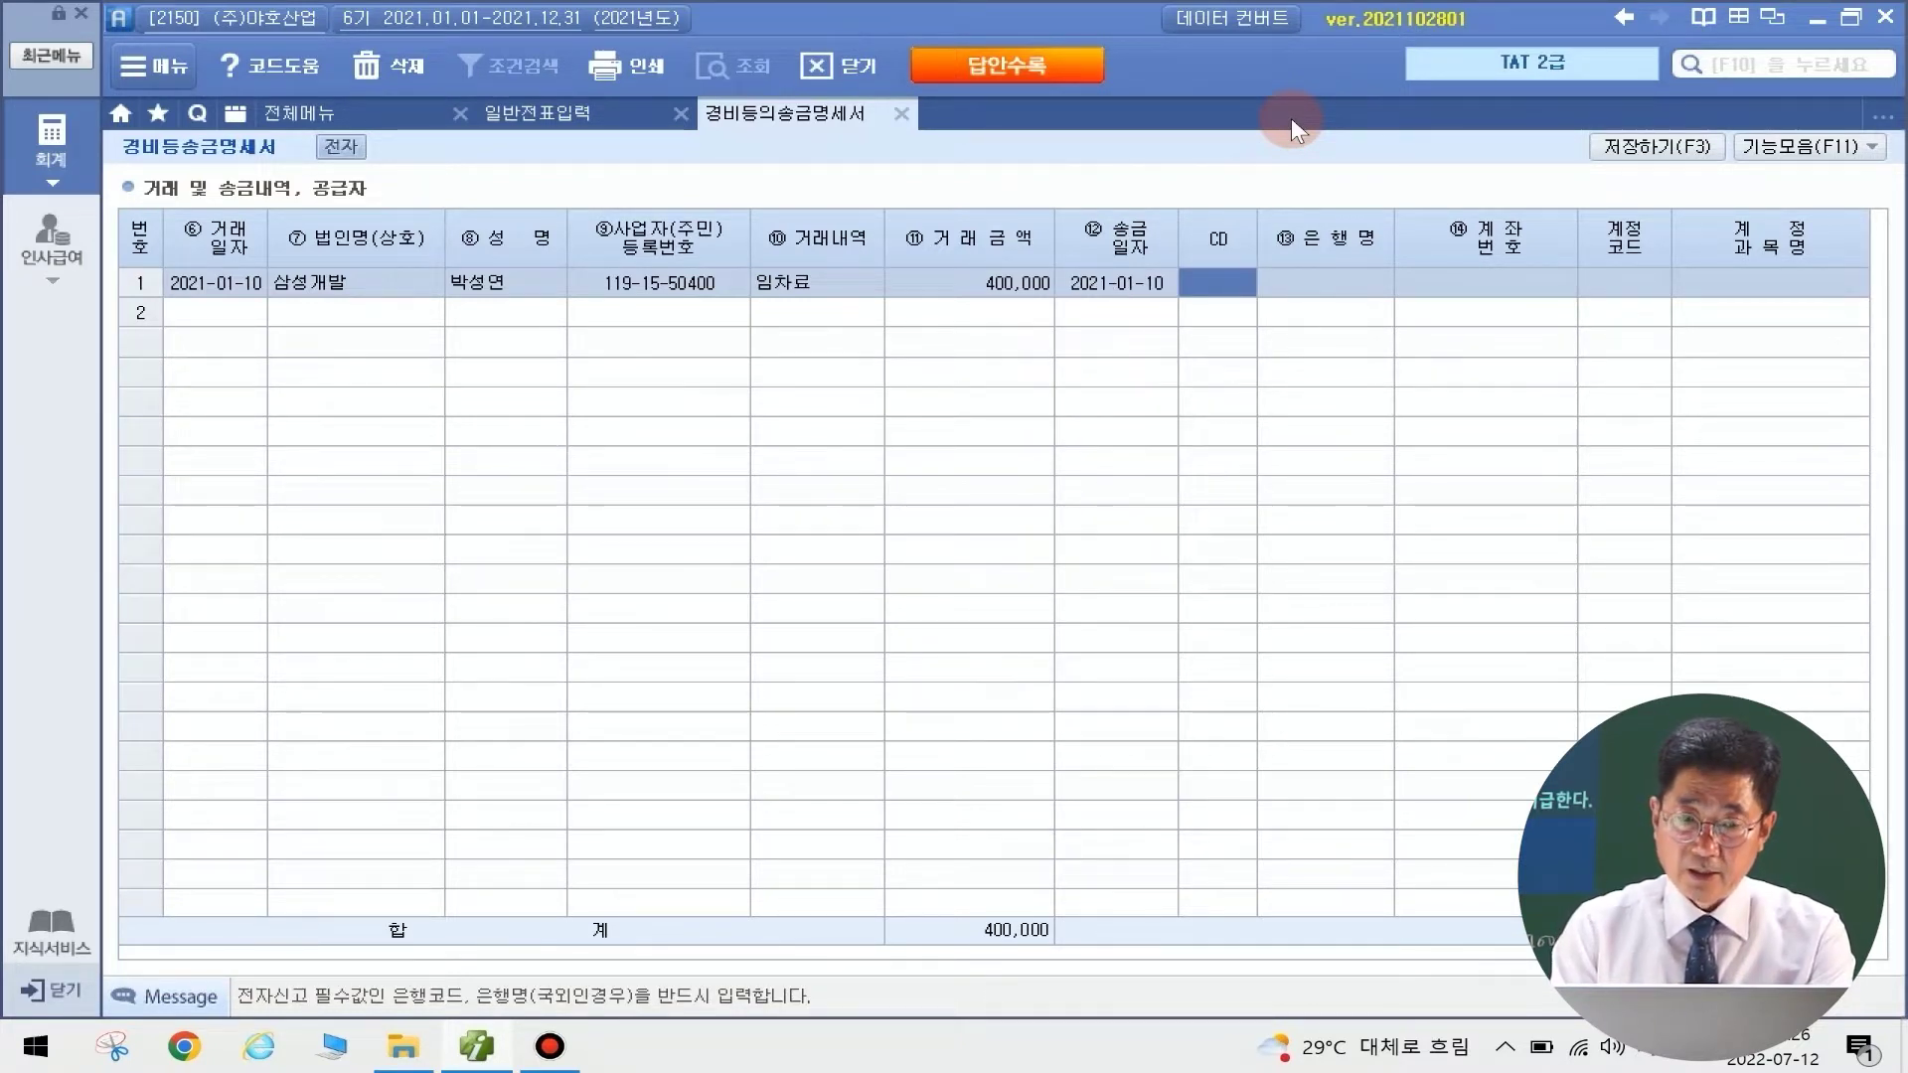
Set the bank of row 1 to 신한은행 (code 088) by looking it up in the bank code list
key("F2")
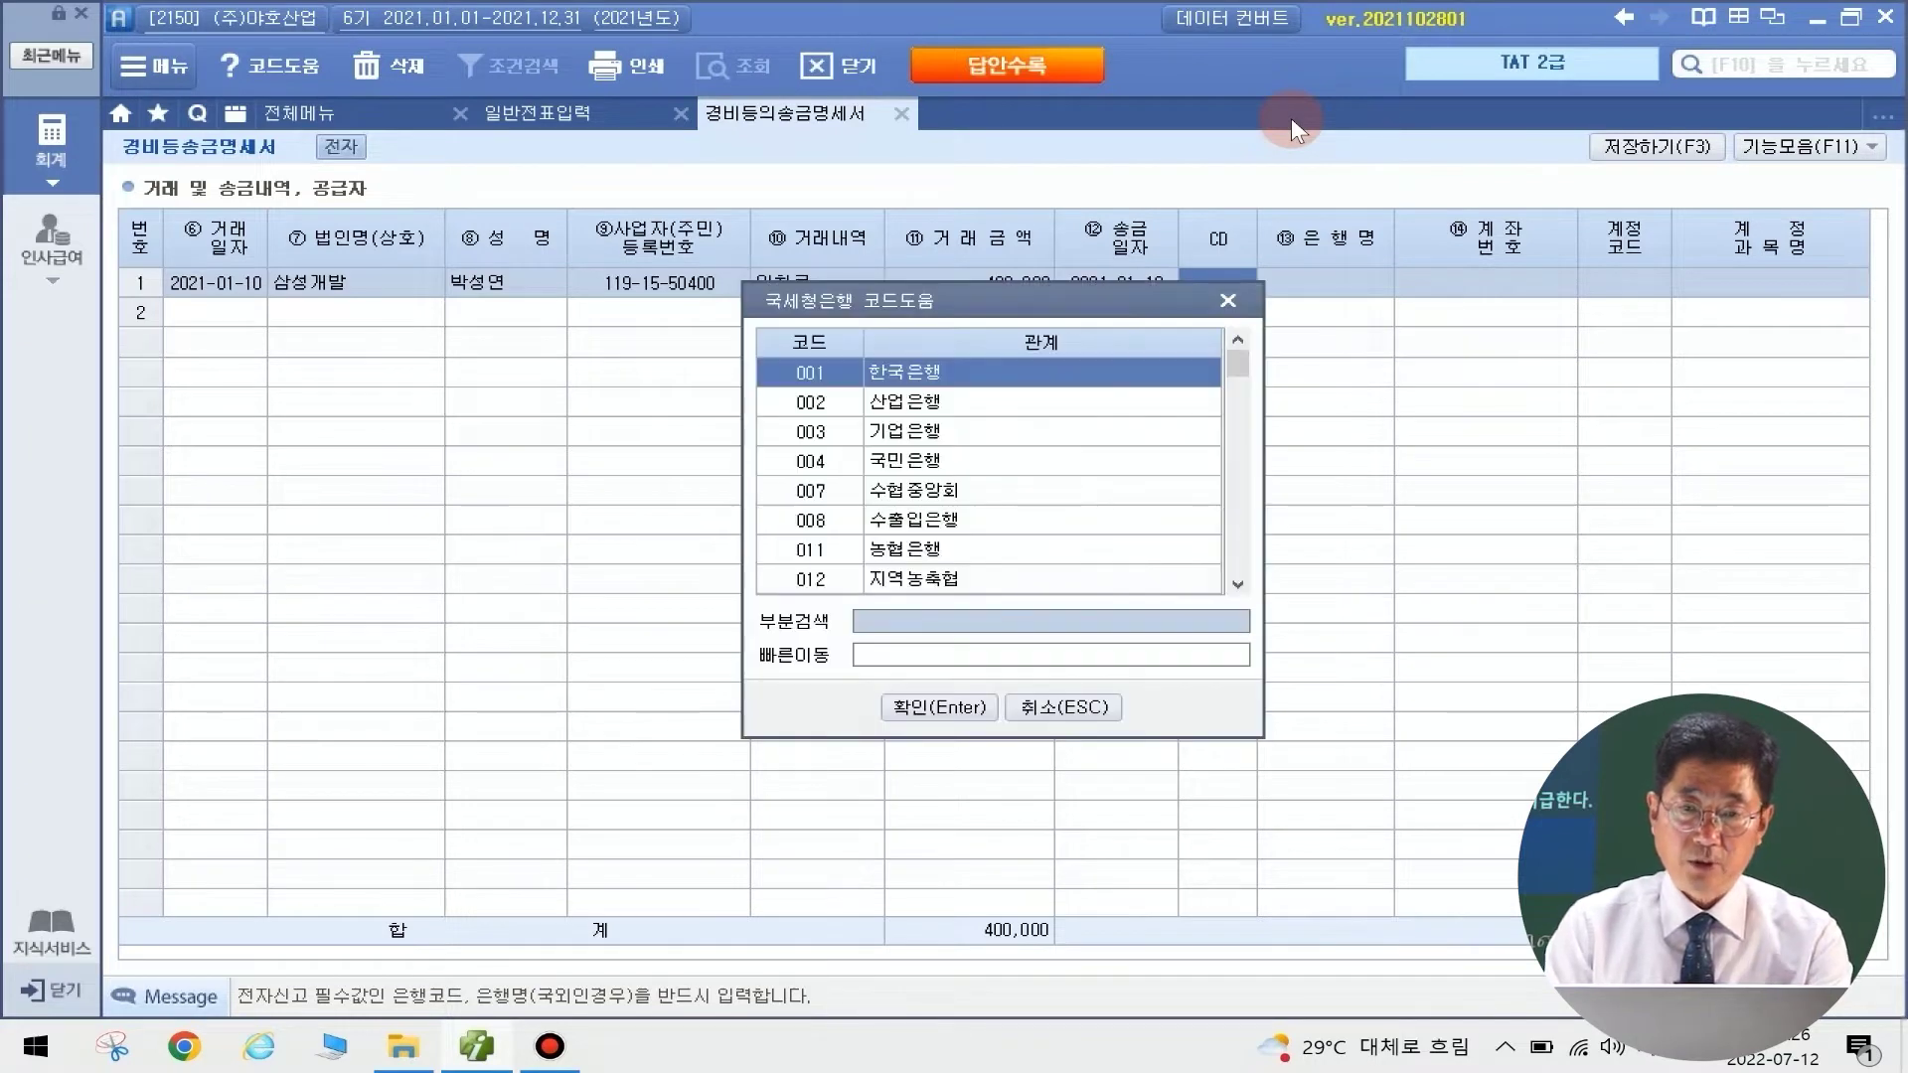
type("신한ㅇ")
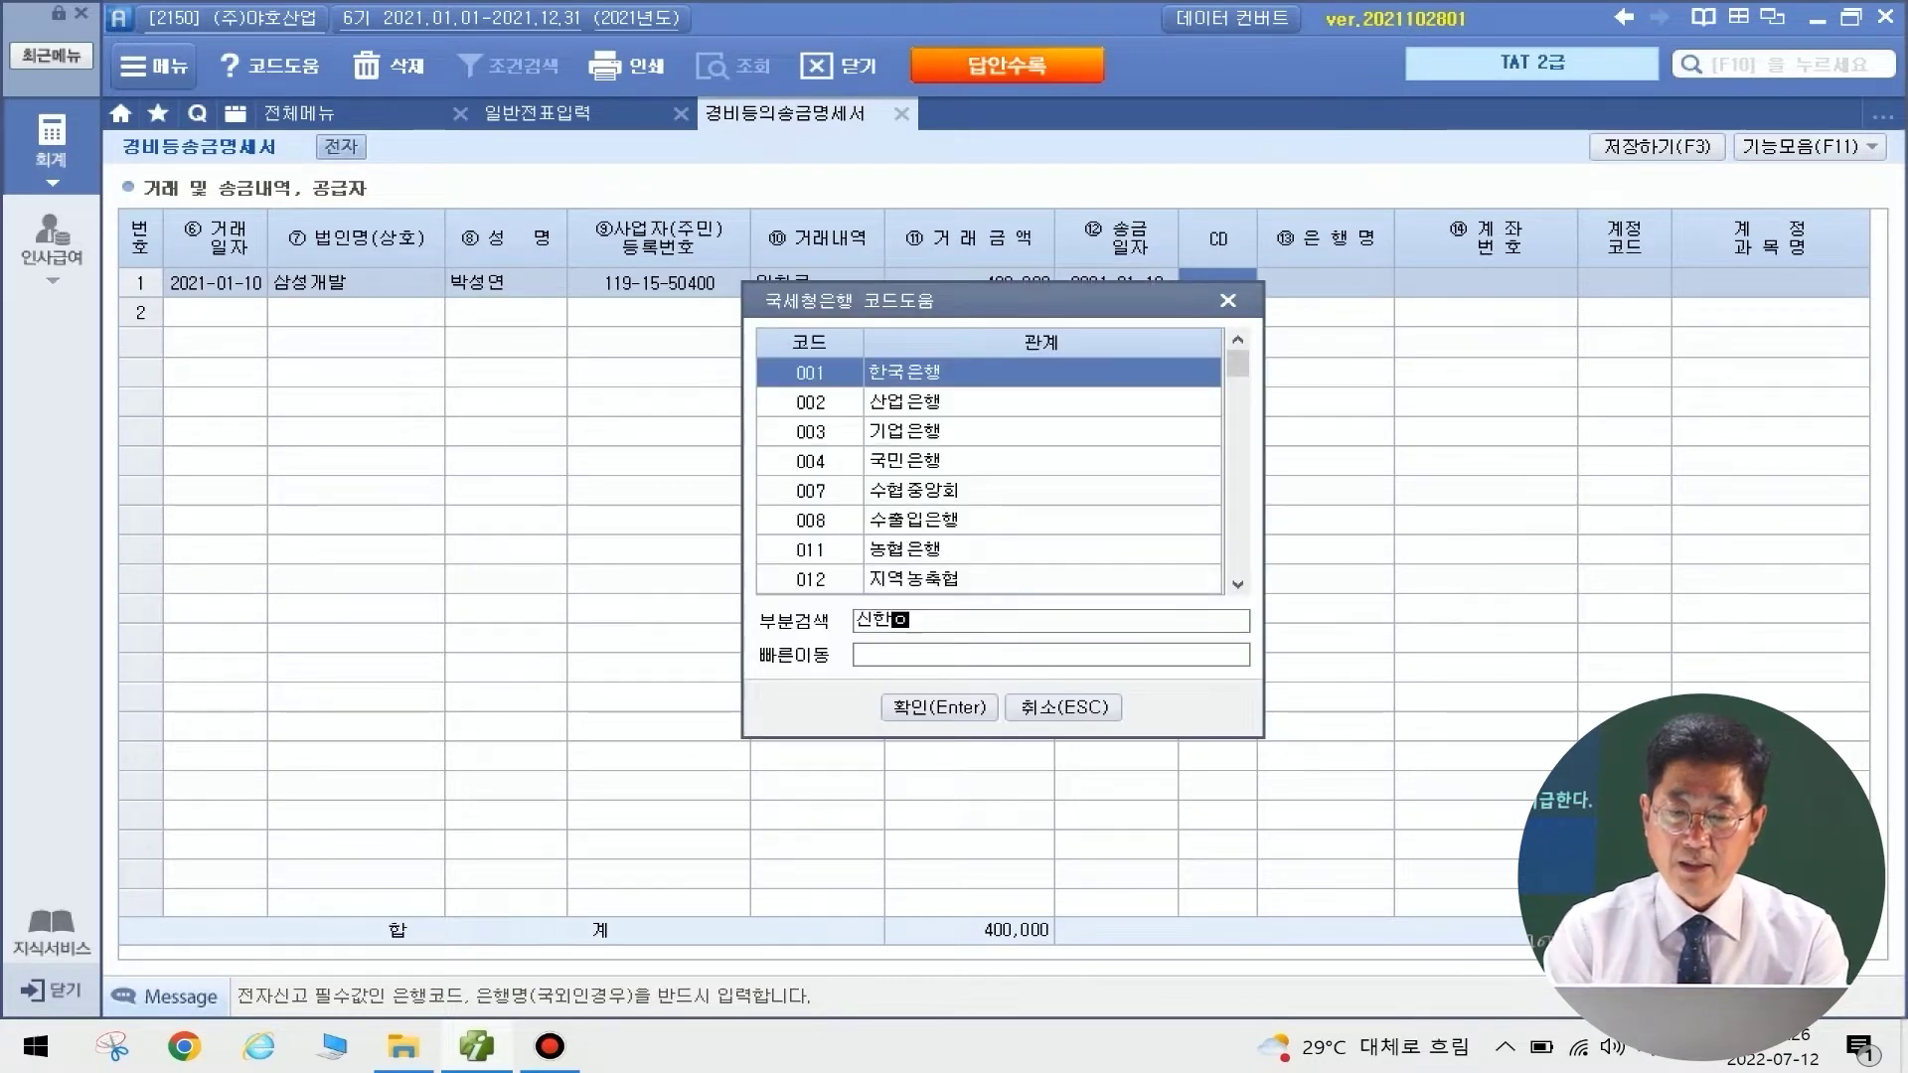
type("은행")
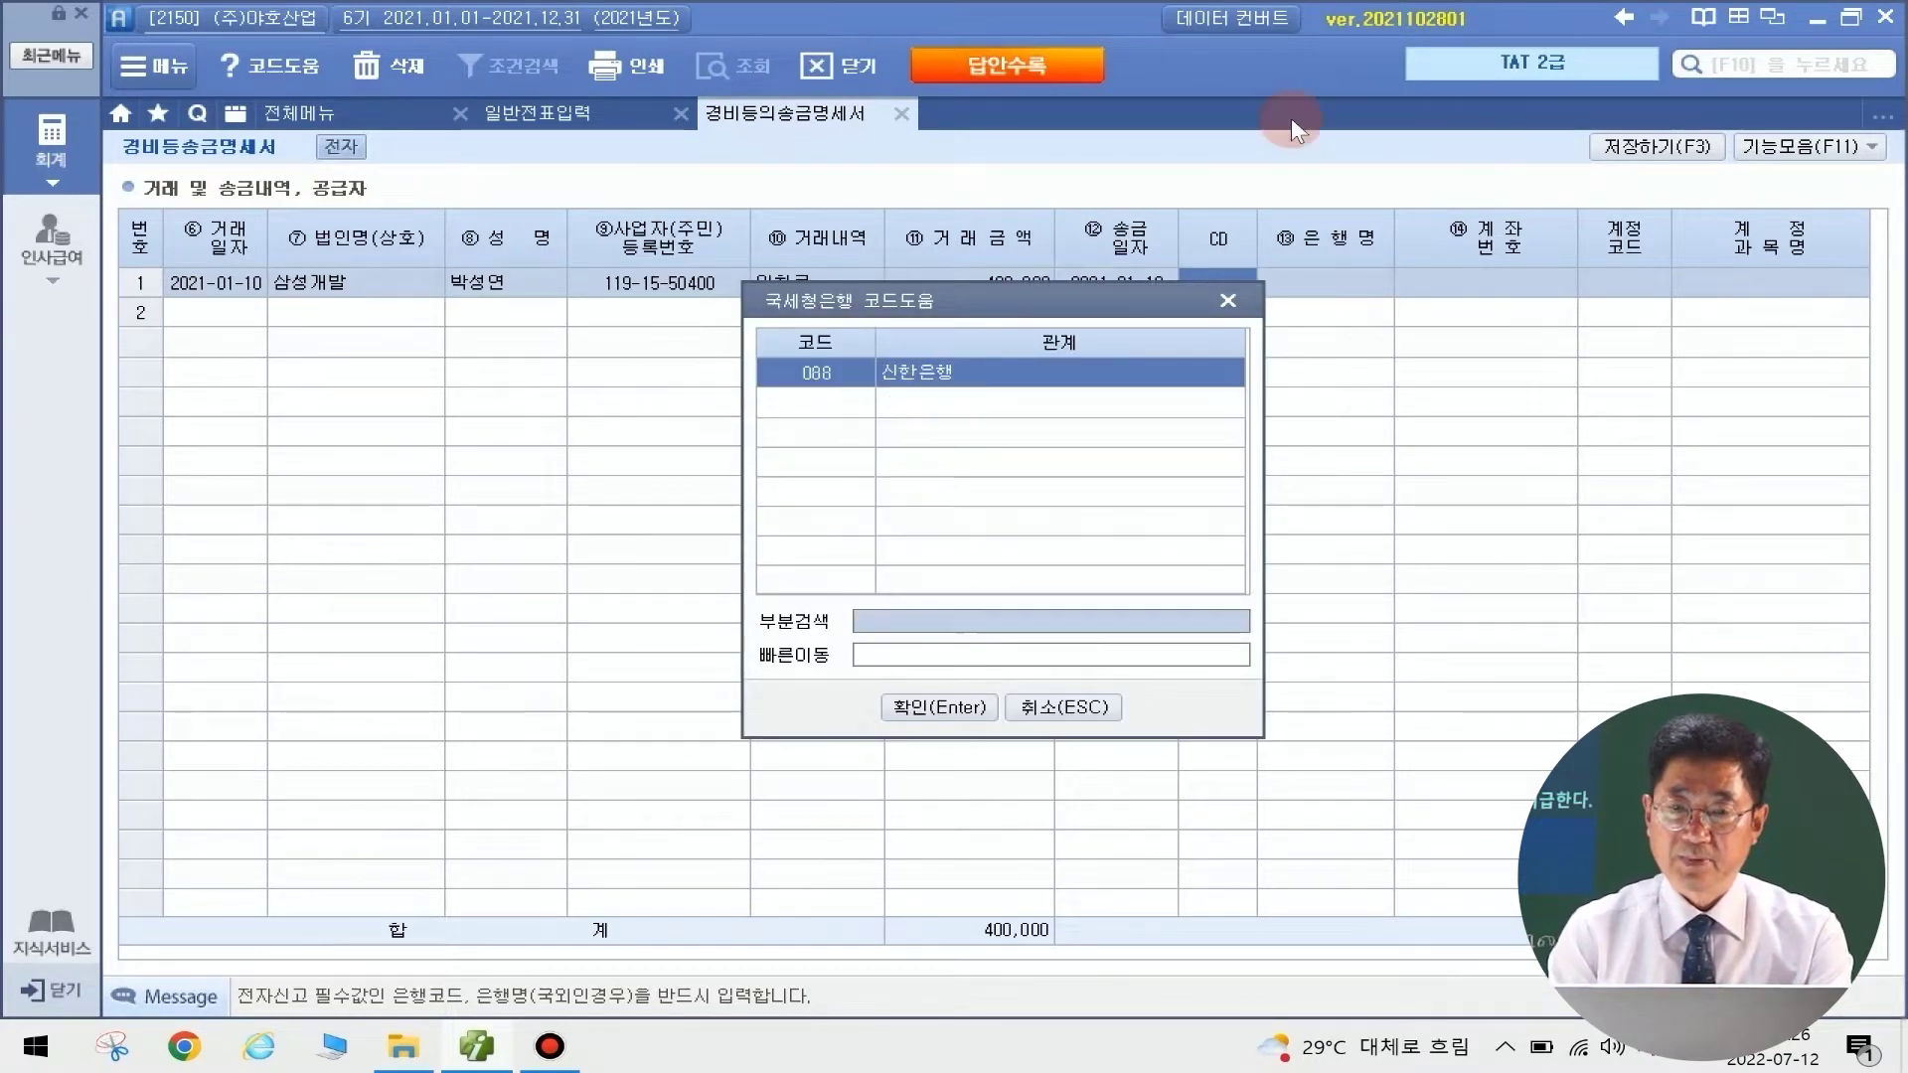
key("Return")
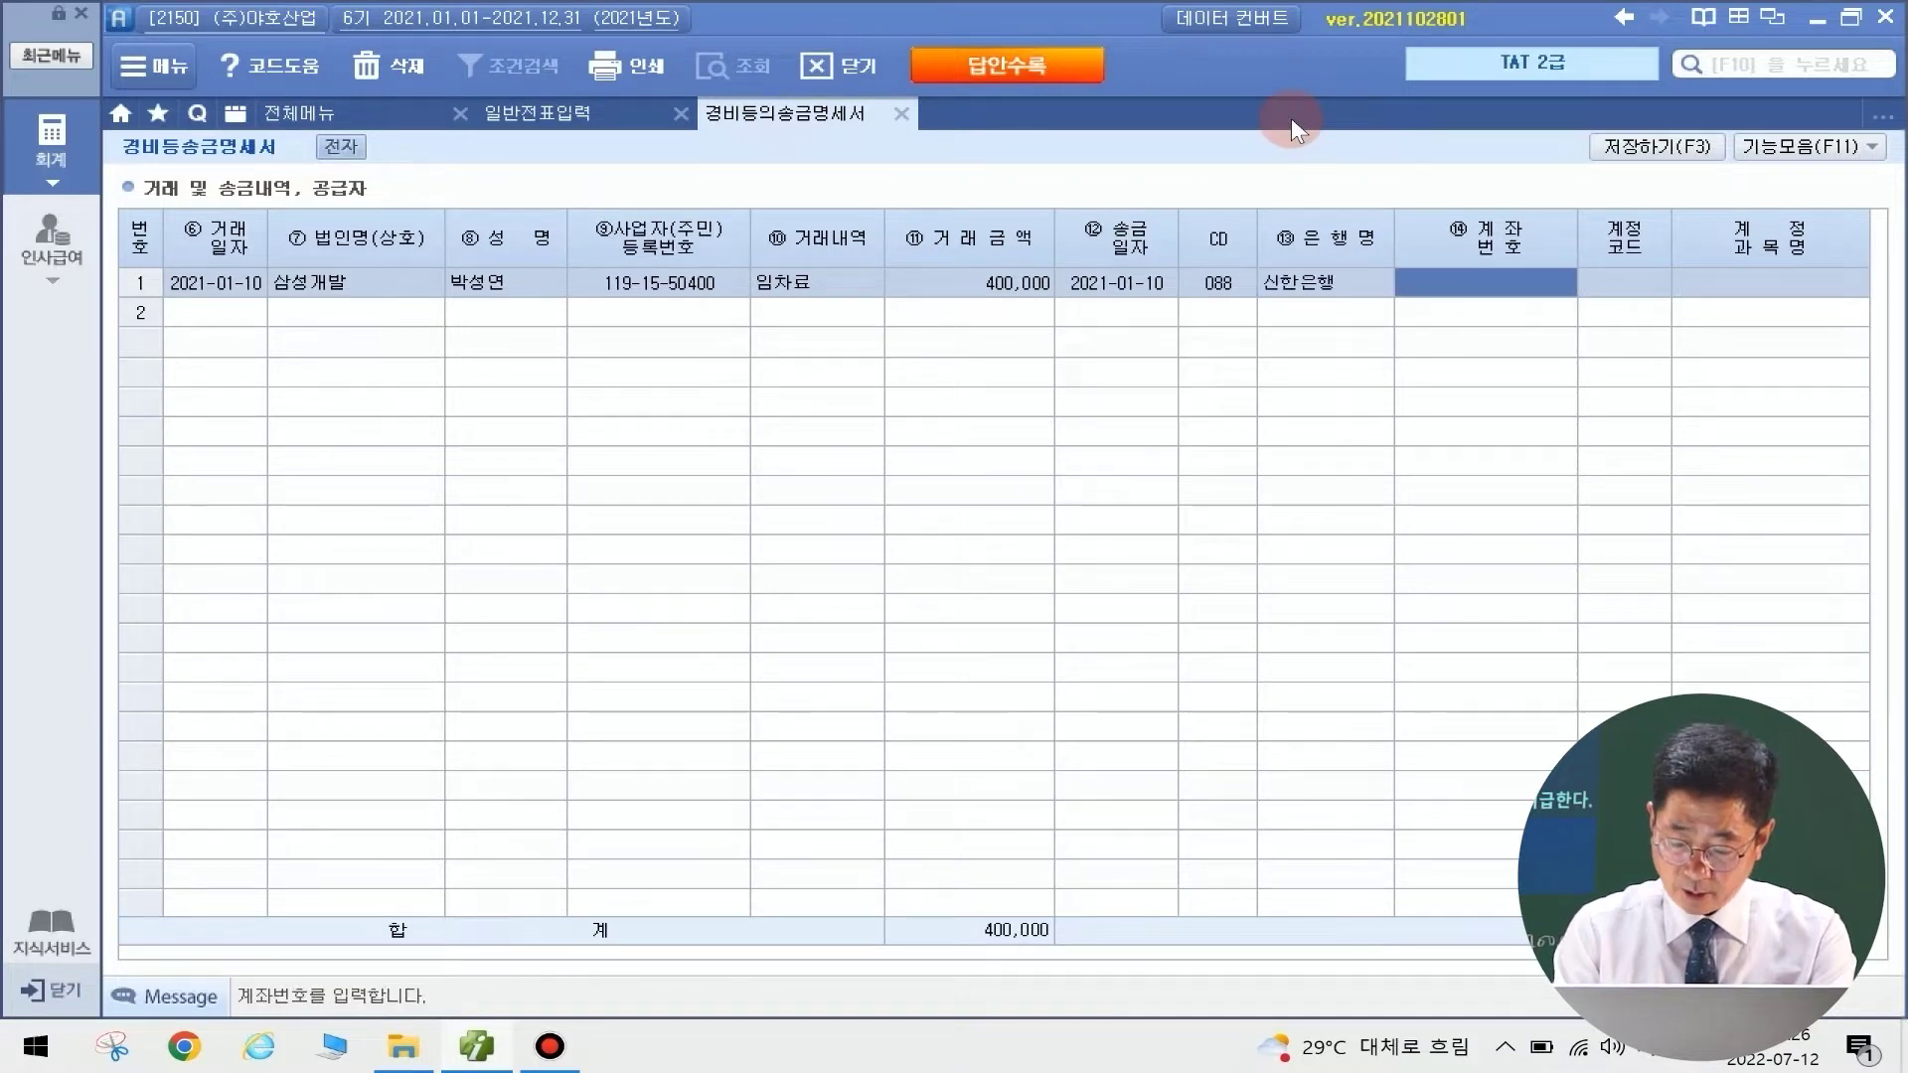
Enter the supplier's bank account number in row 1 of the remittance statement
type("011202-04-")
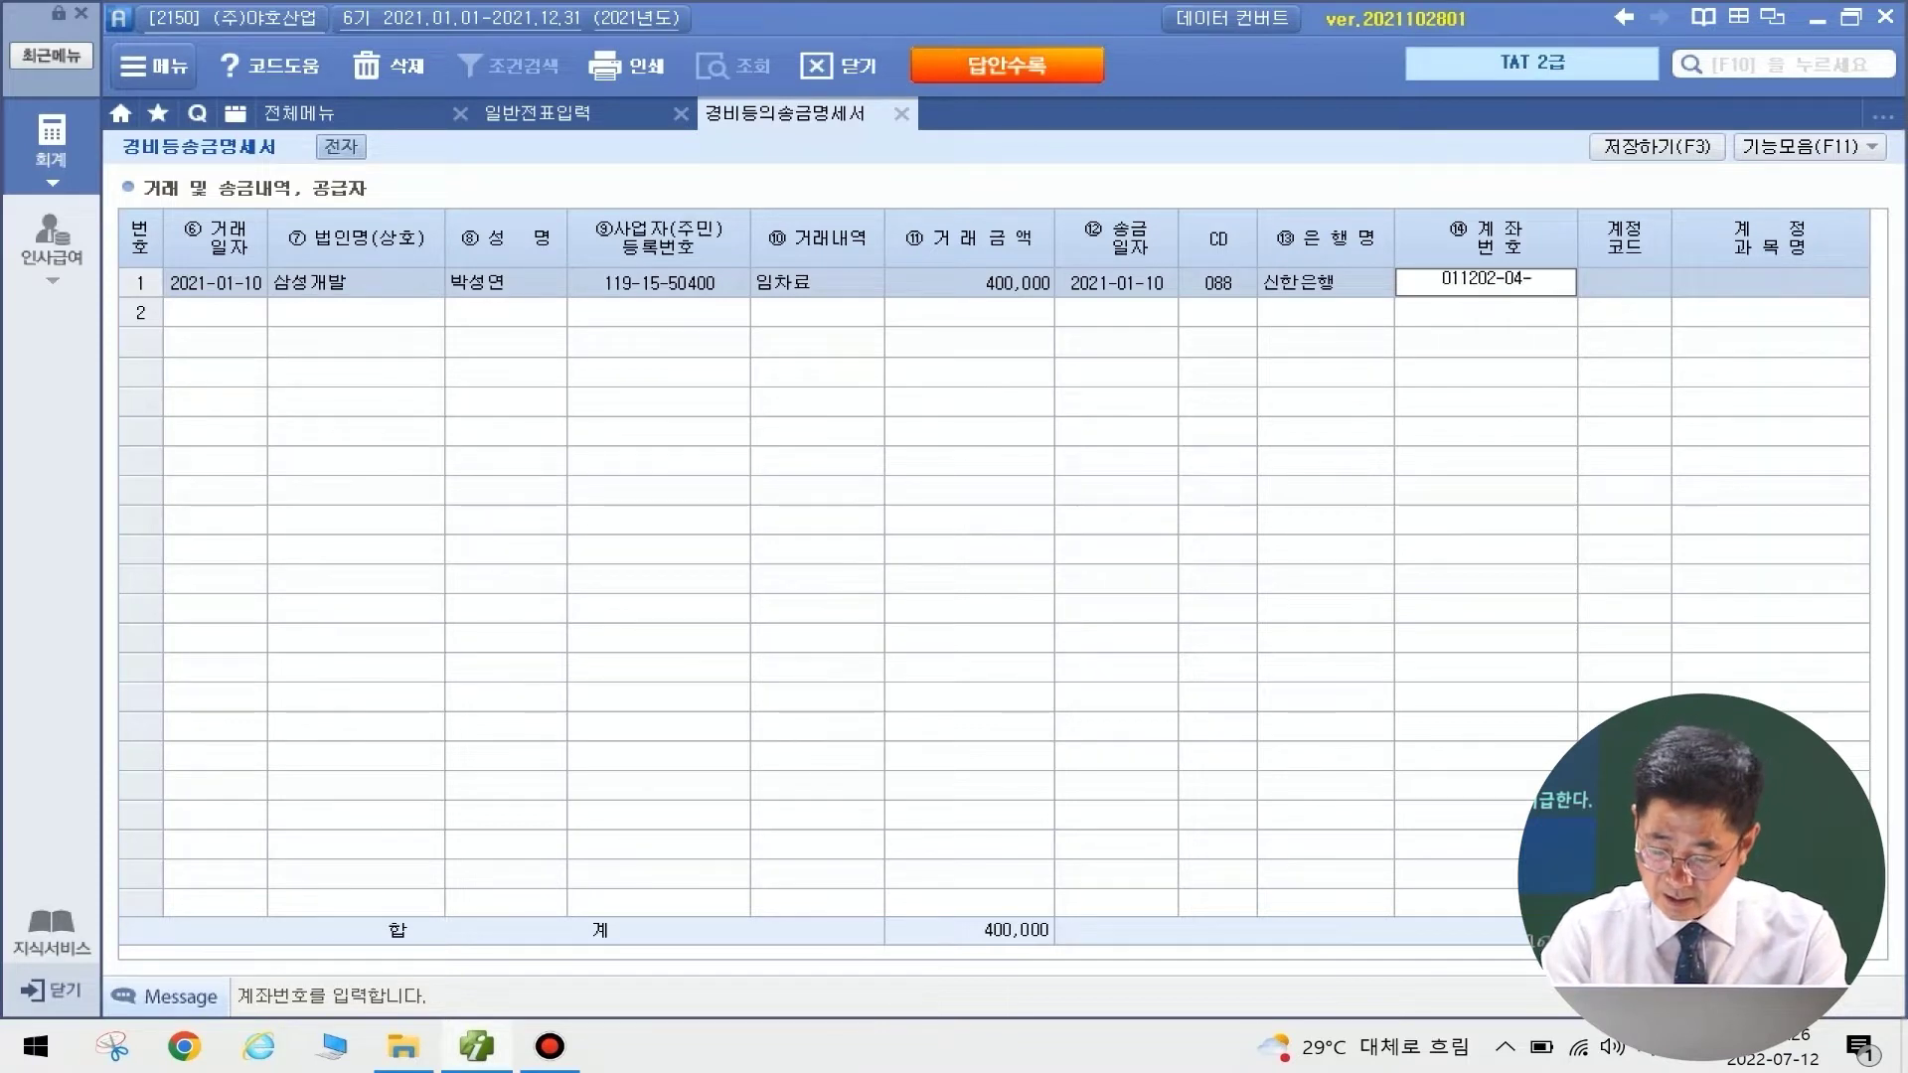
type("012368")
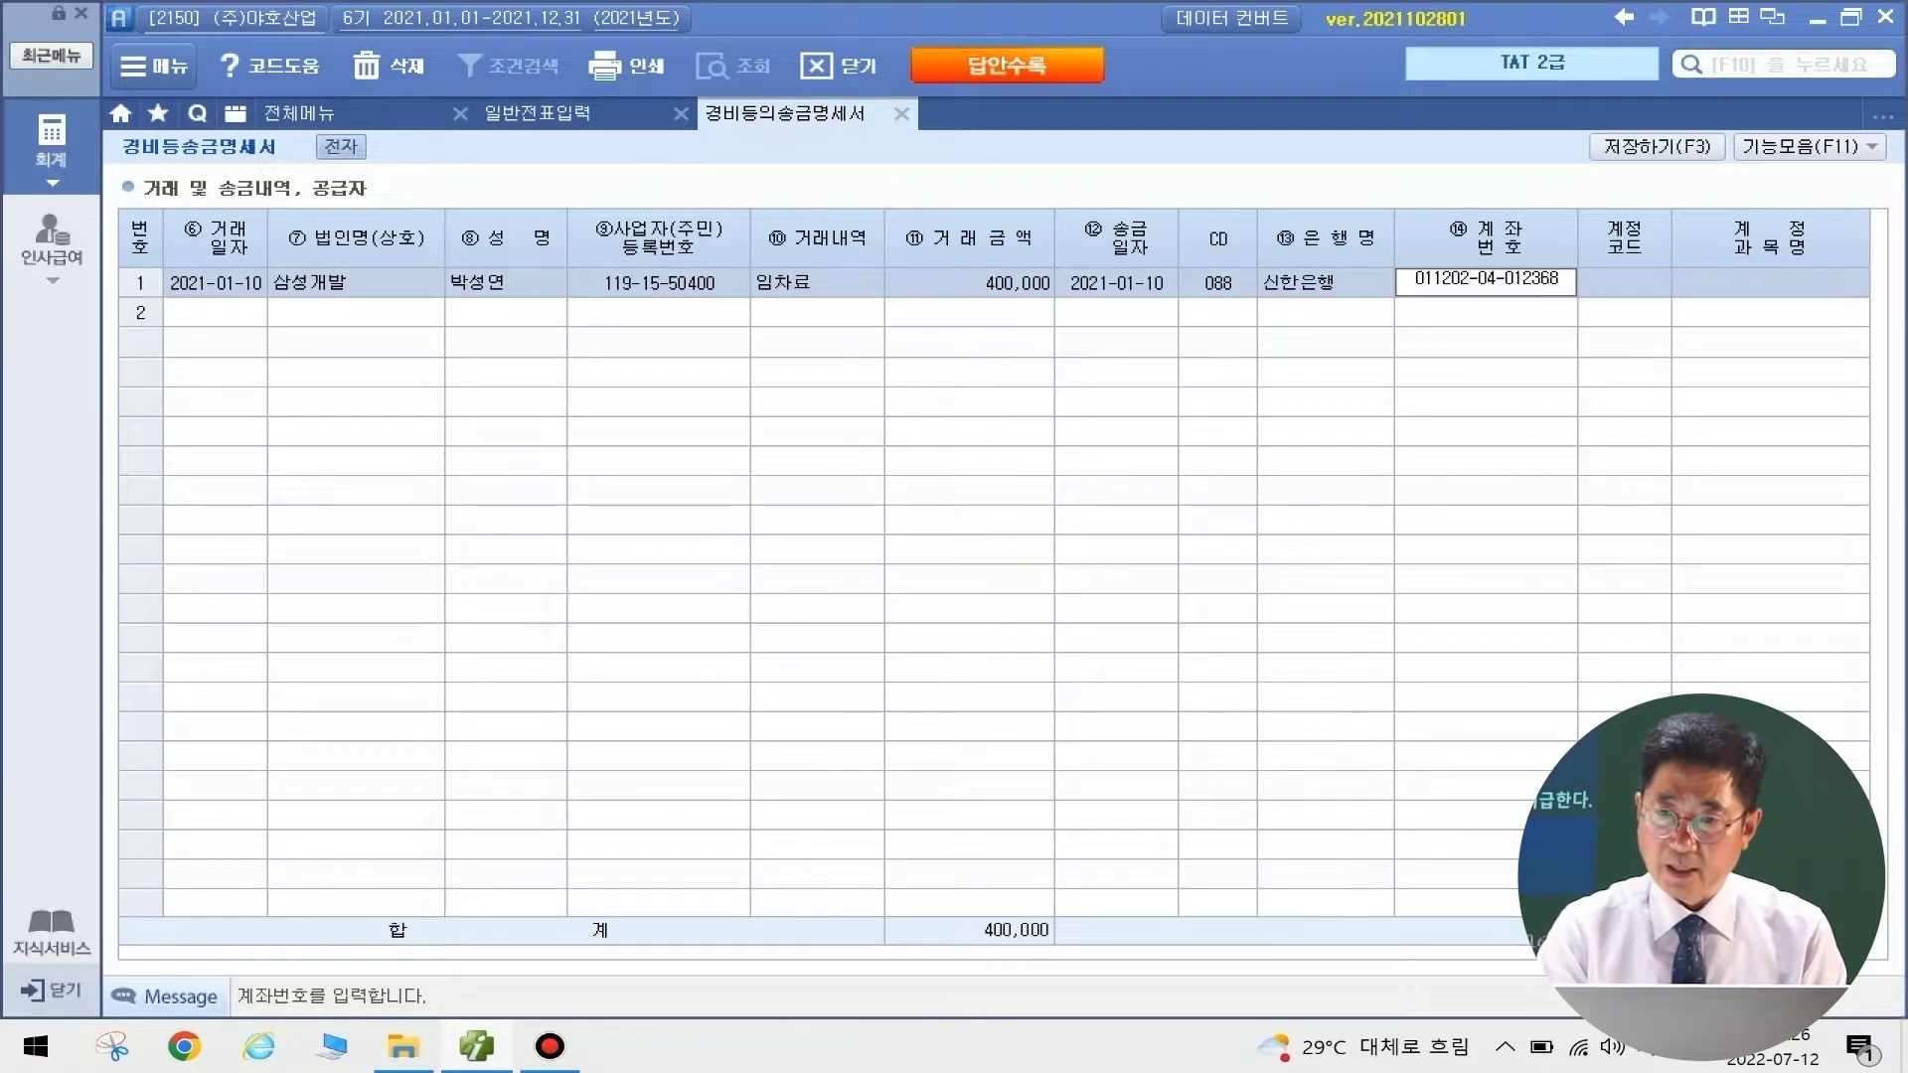
key("Return")
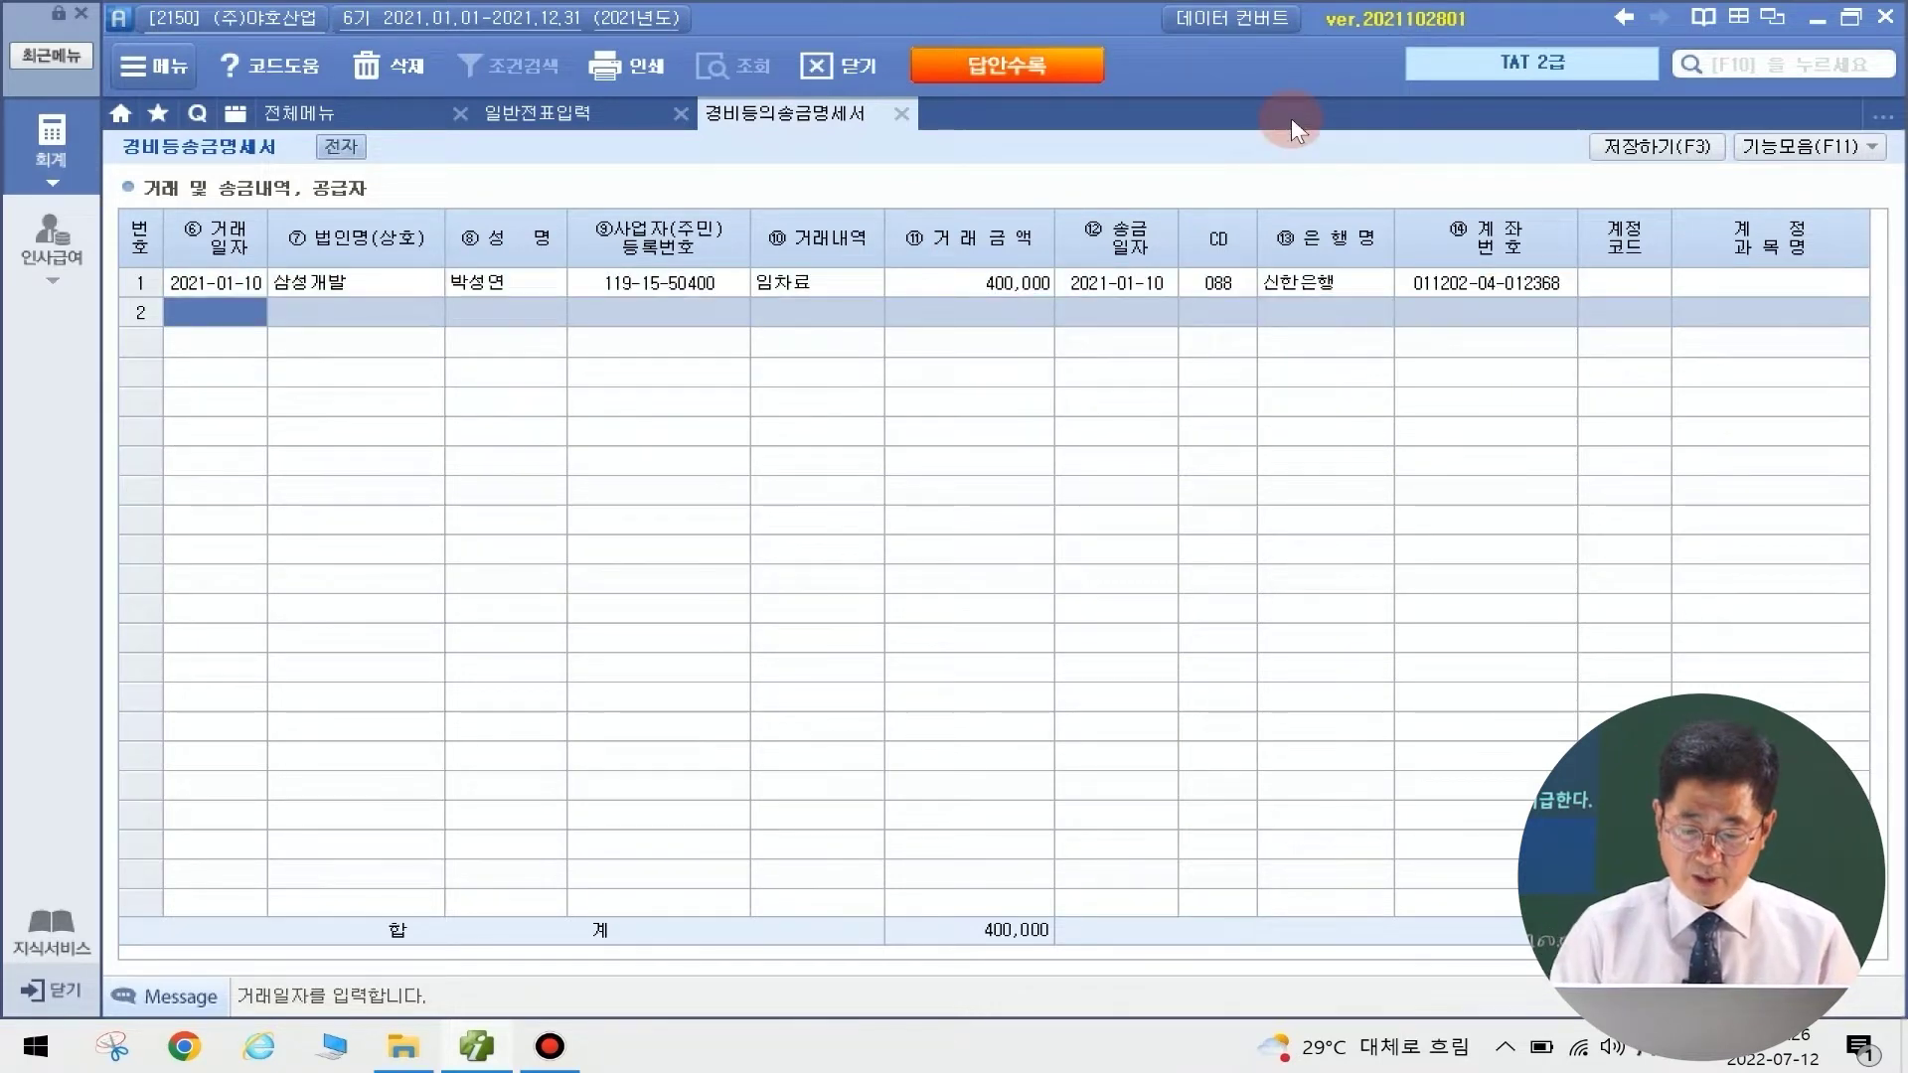
Save the expense remittance statement and close it to return to 일반전표입력
left_click(1657, 149)
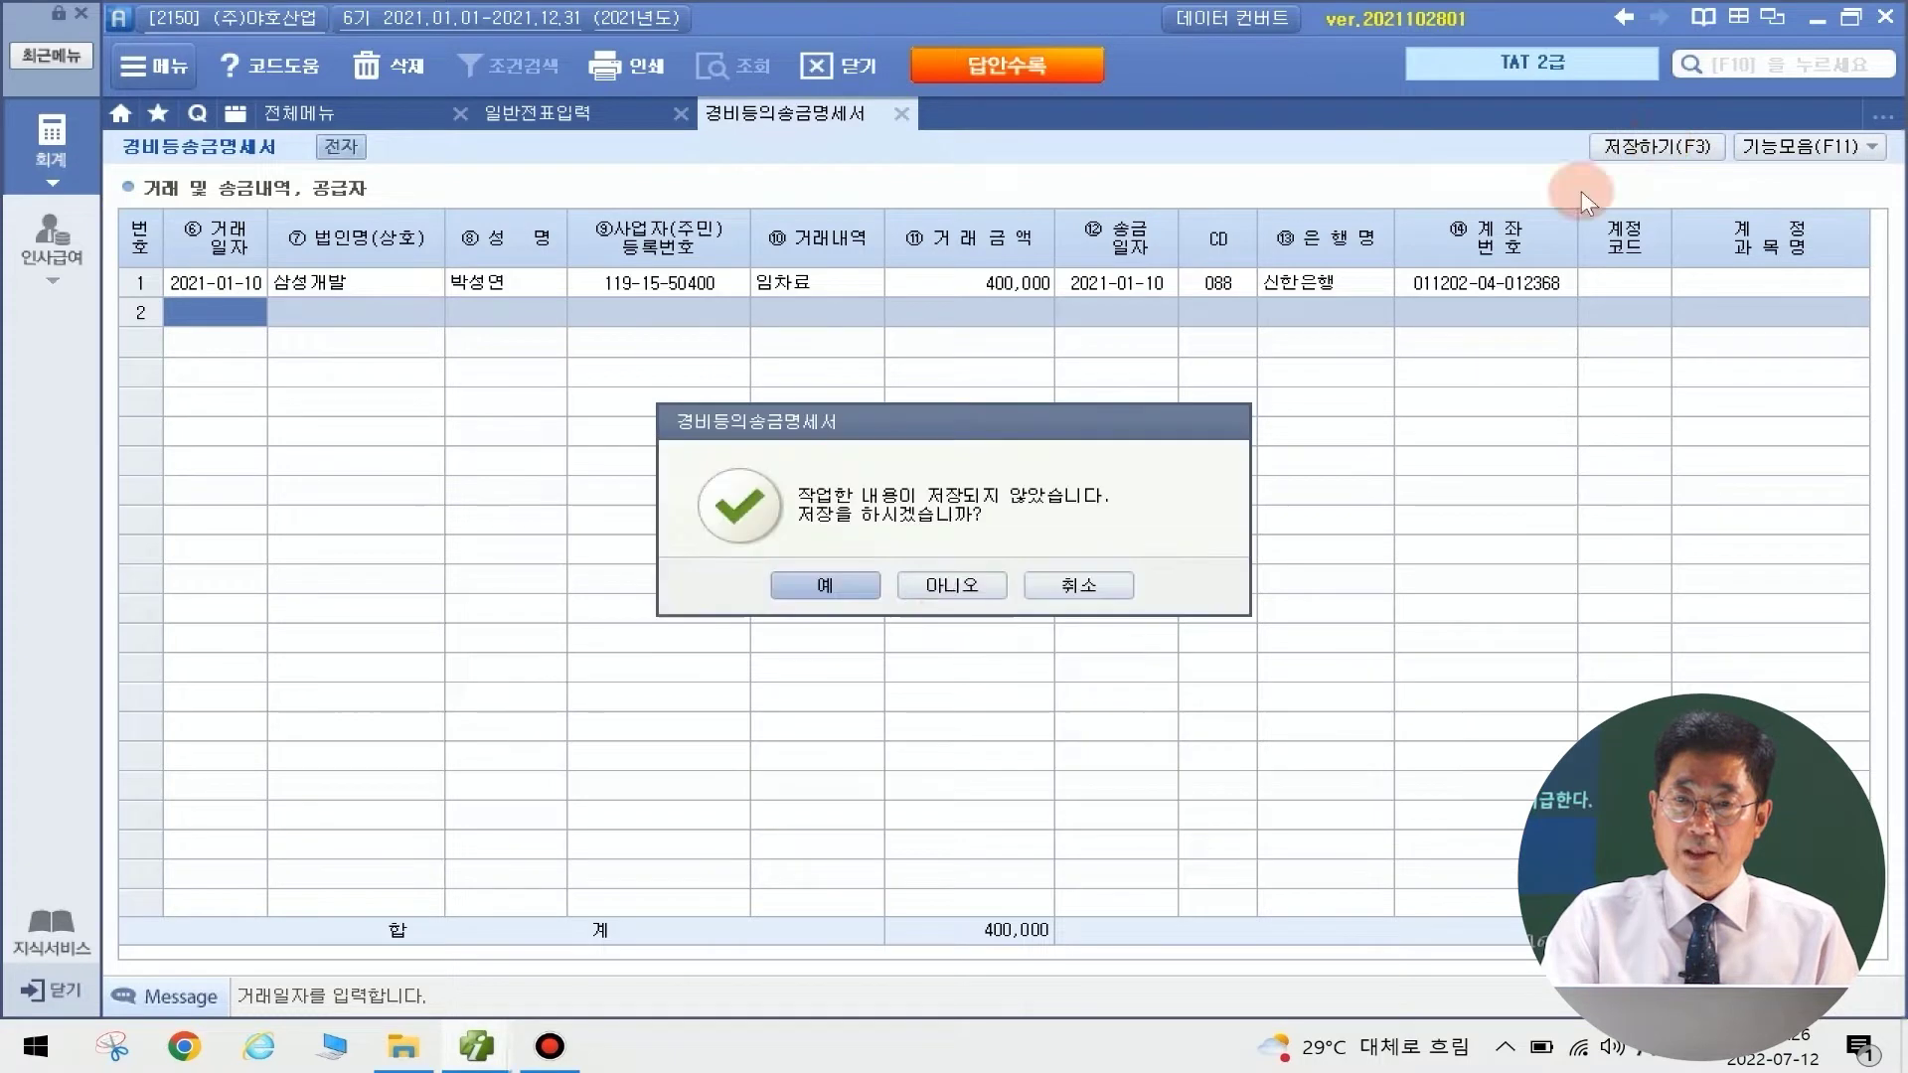
left_click(833, 585)
left_click(962, 577)
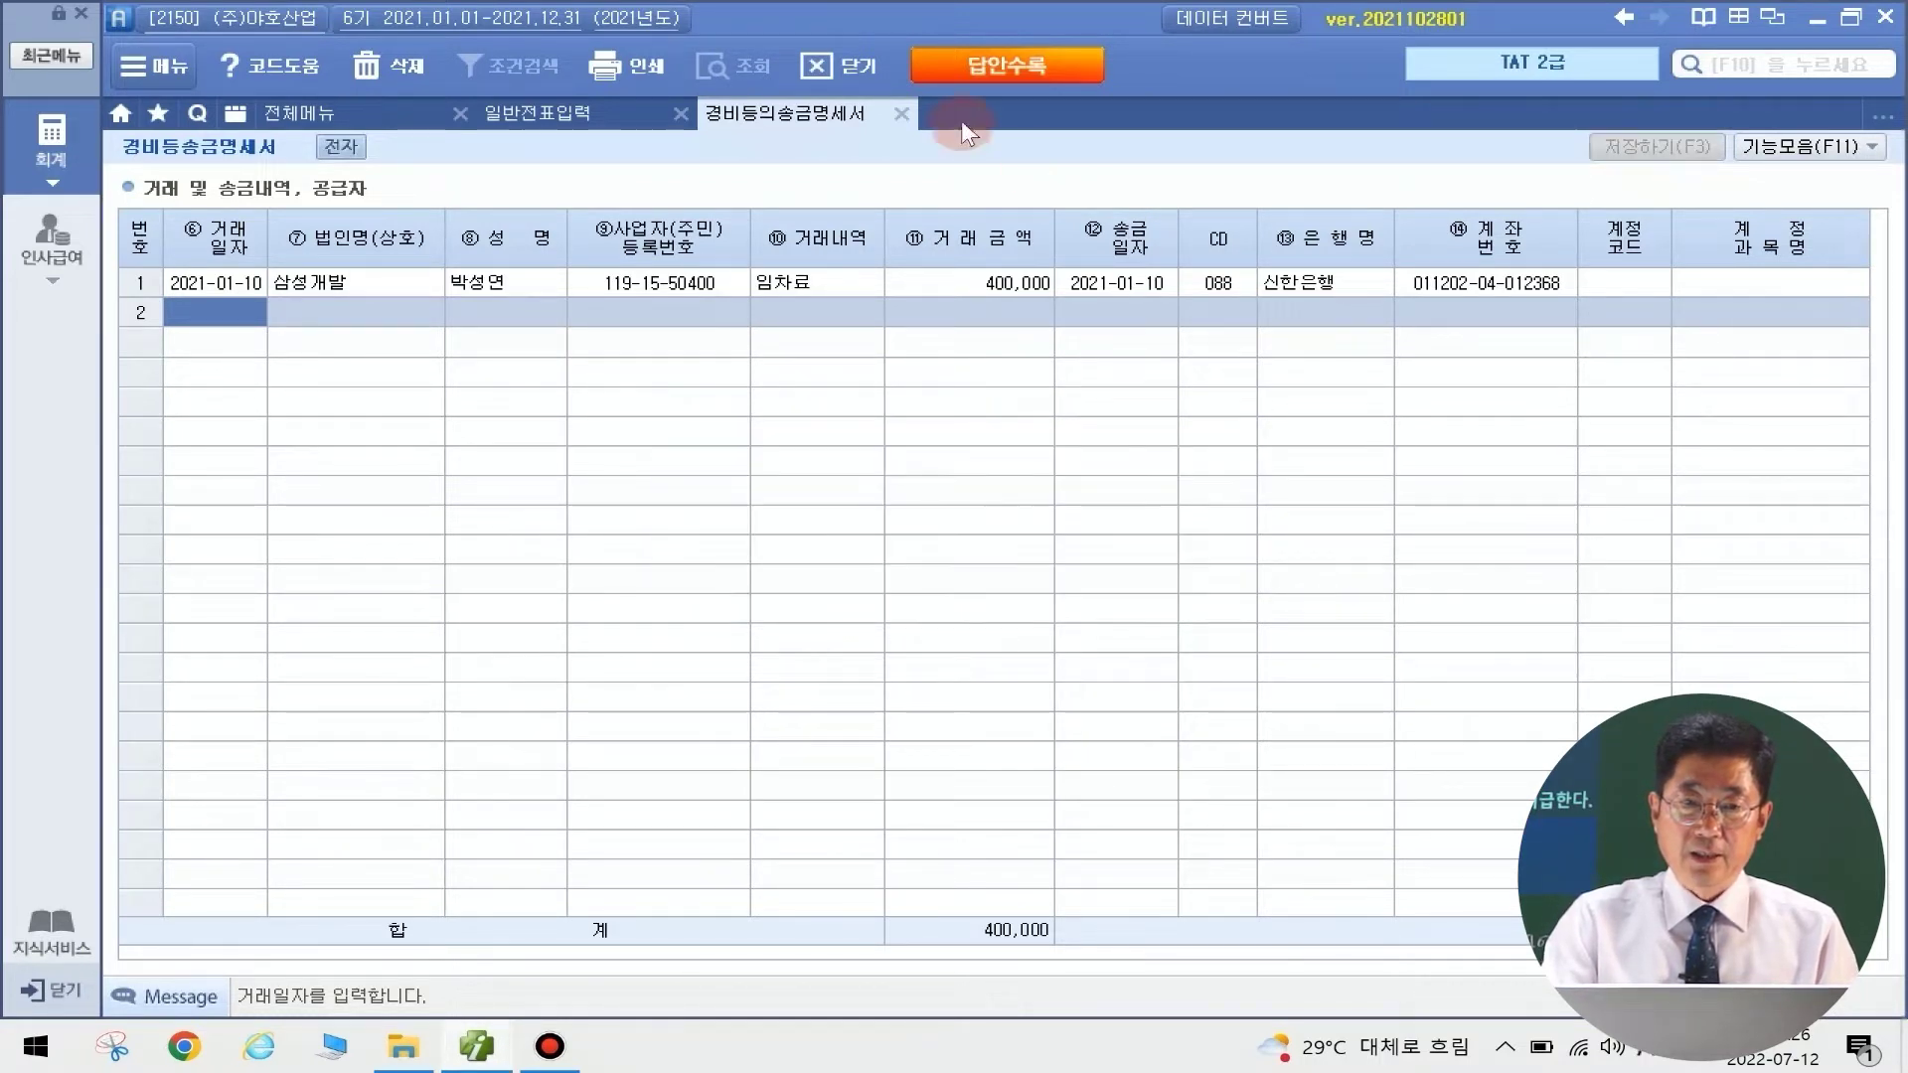
left_click(902, 113)
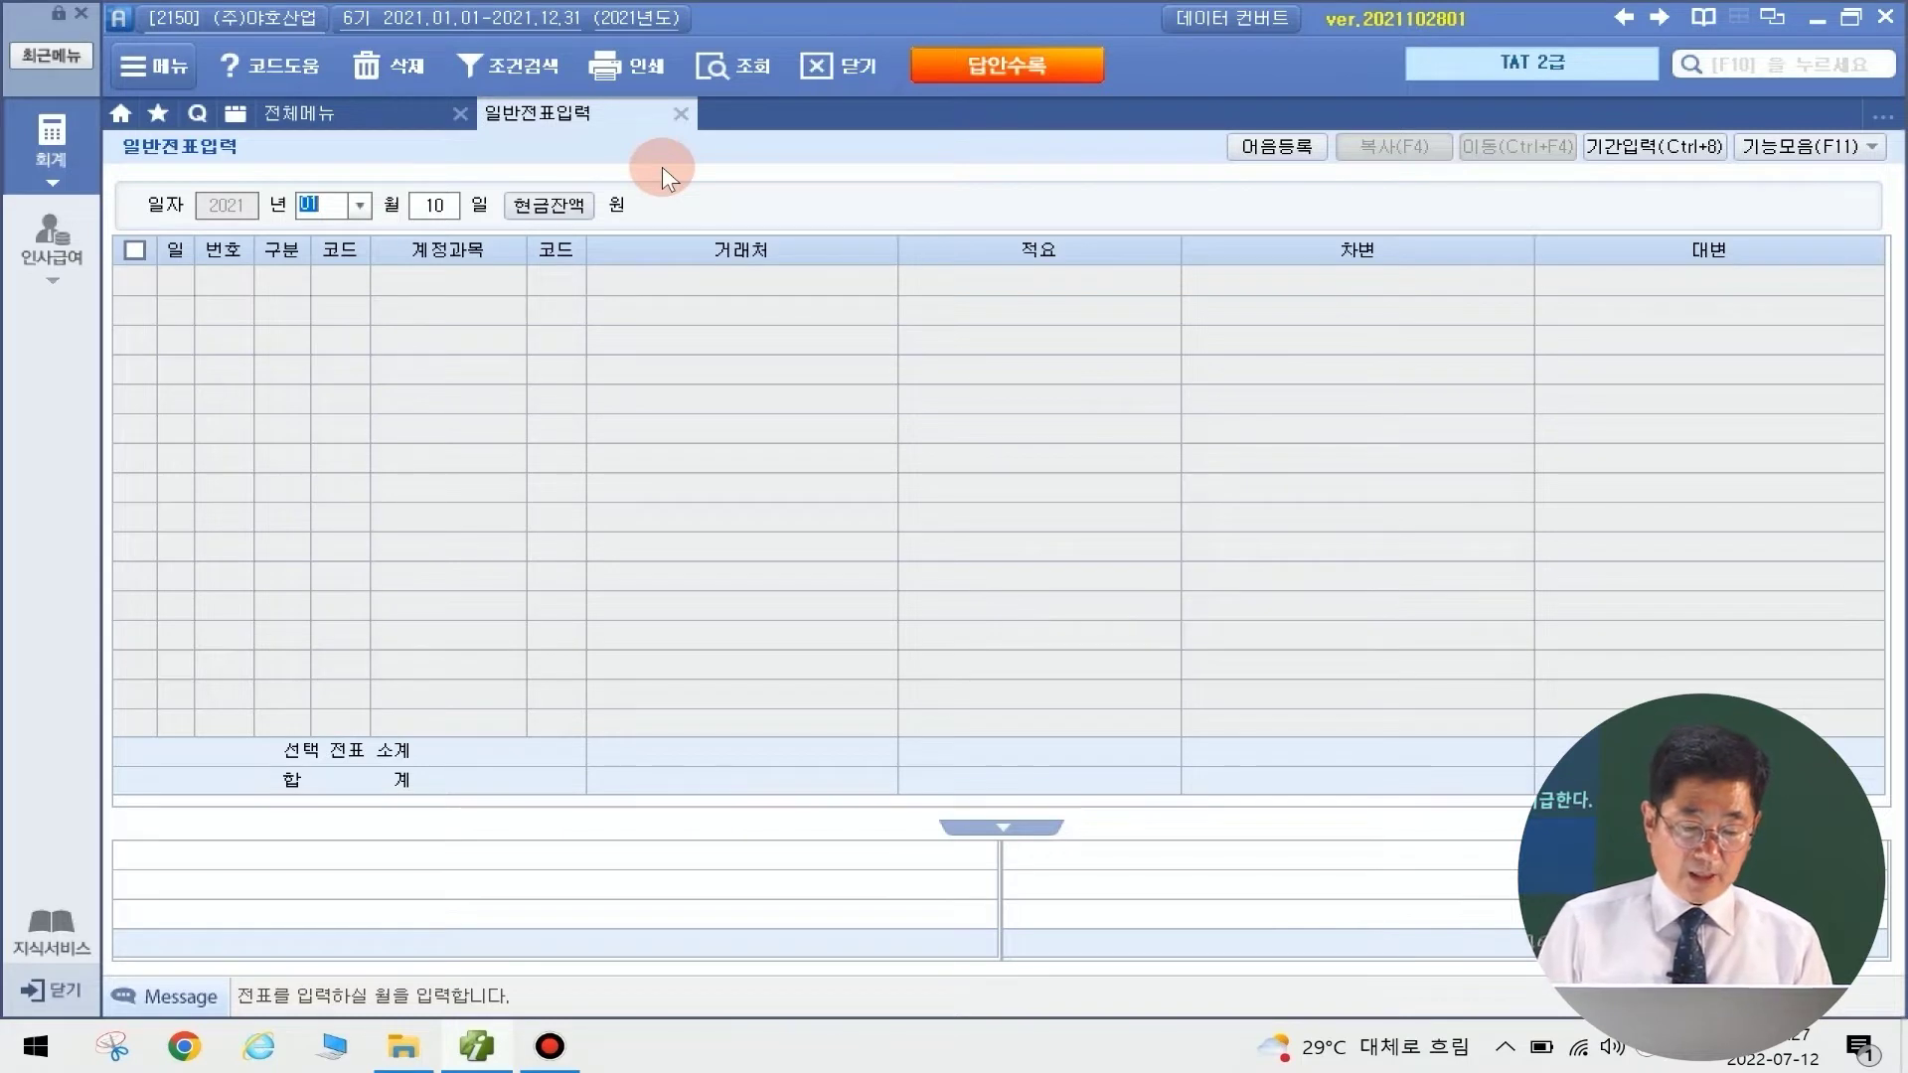
Set the general voucher date to month 02, day 15
type("02")
key("Return")
type("15")
key("Return")
Enter a debit line for account 103 보통예금 with 국민은행(보통) as counterparty and an amount of 4,880,000
type("3")
key("Return")
type("10")
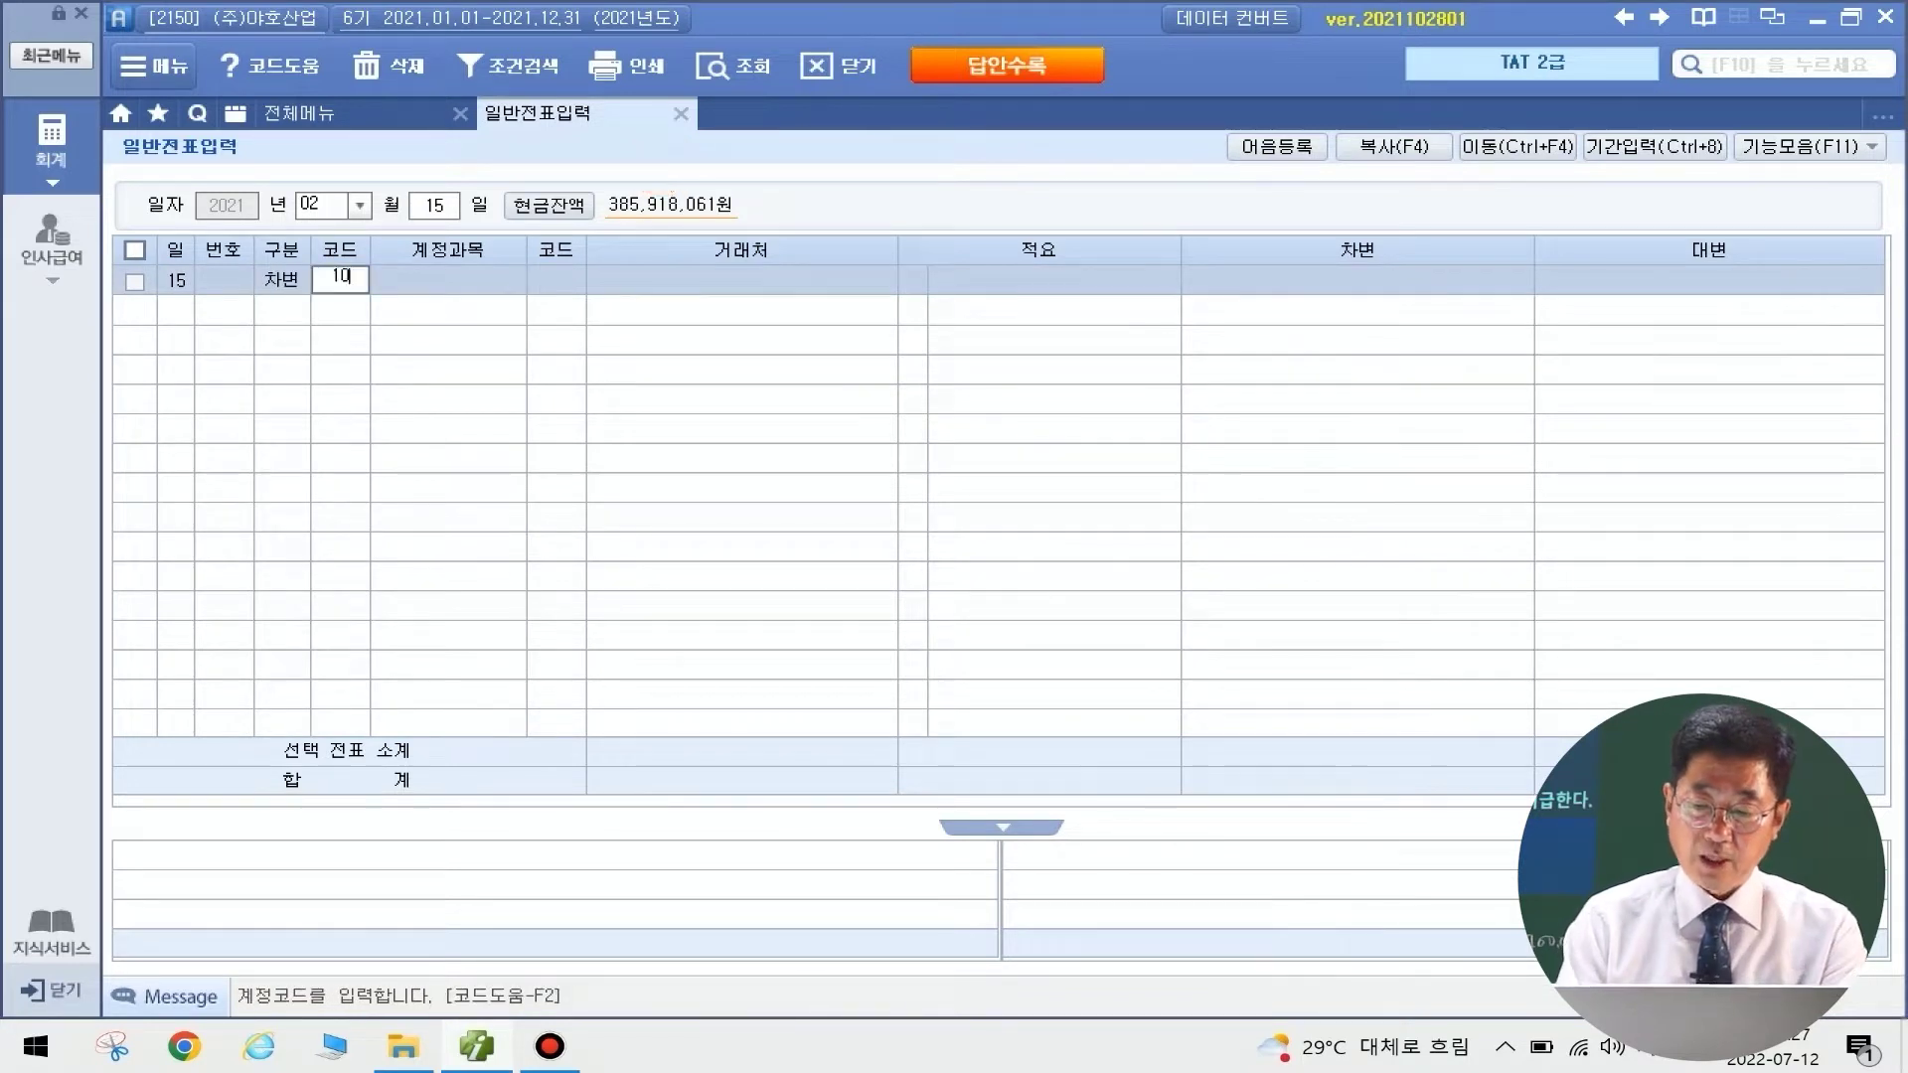
type("3")
key("Return")
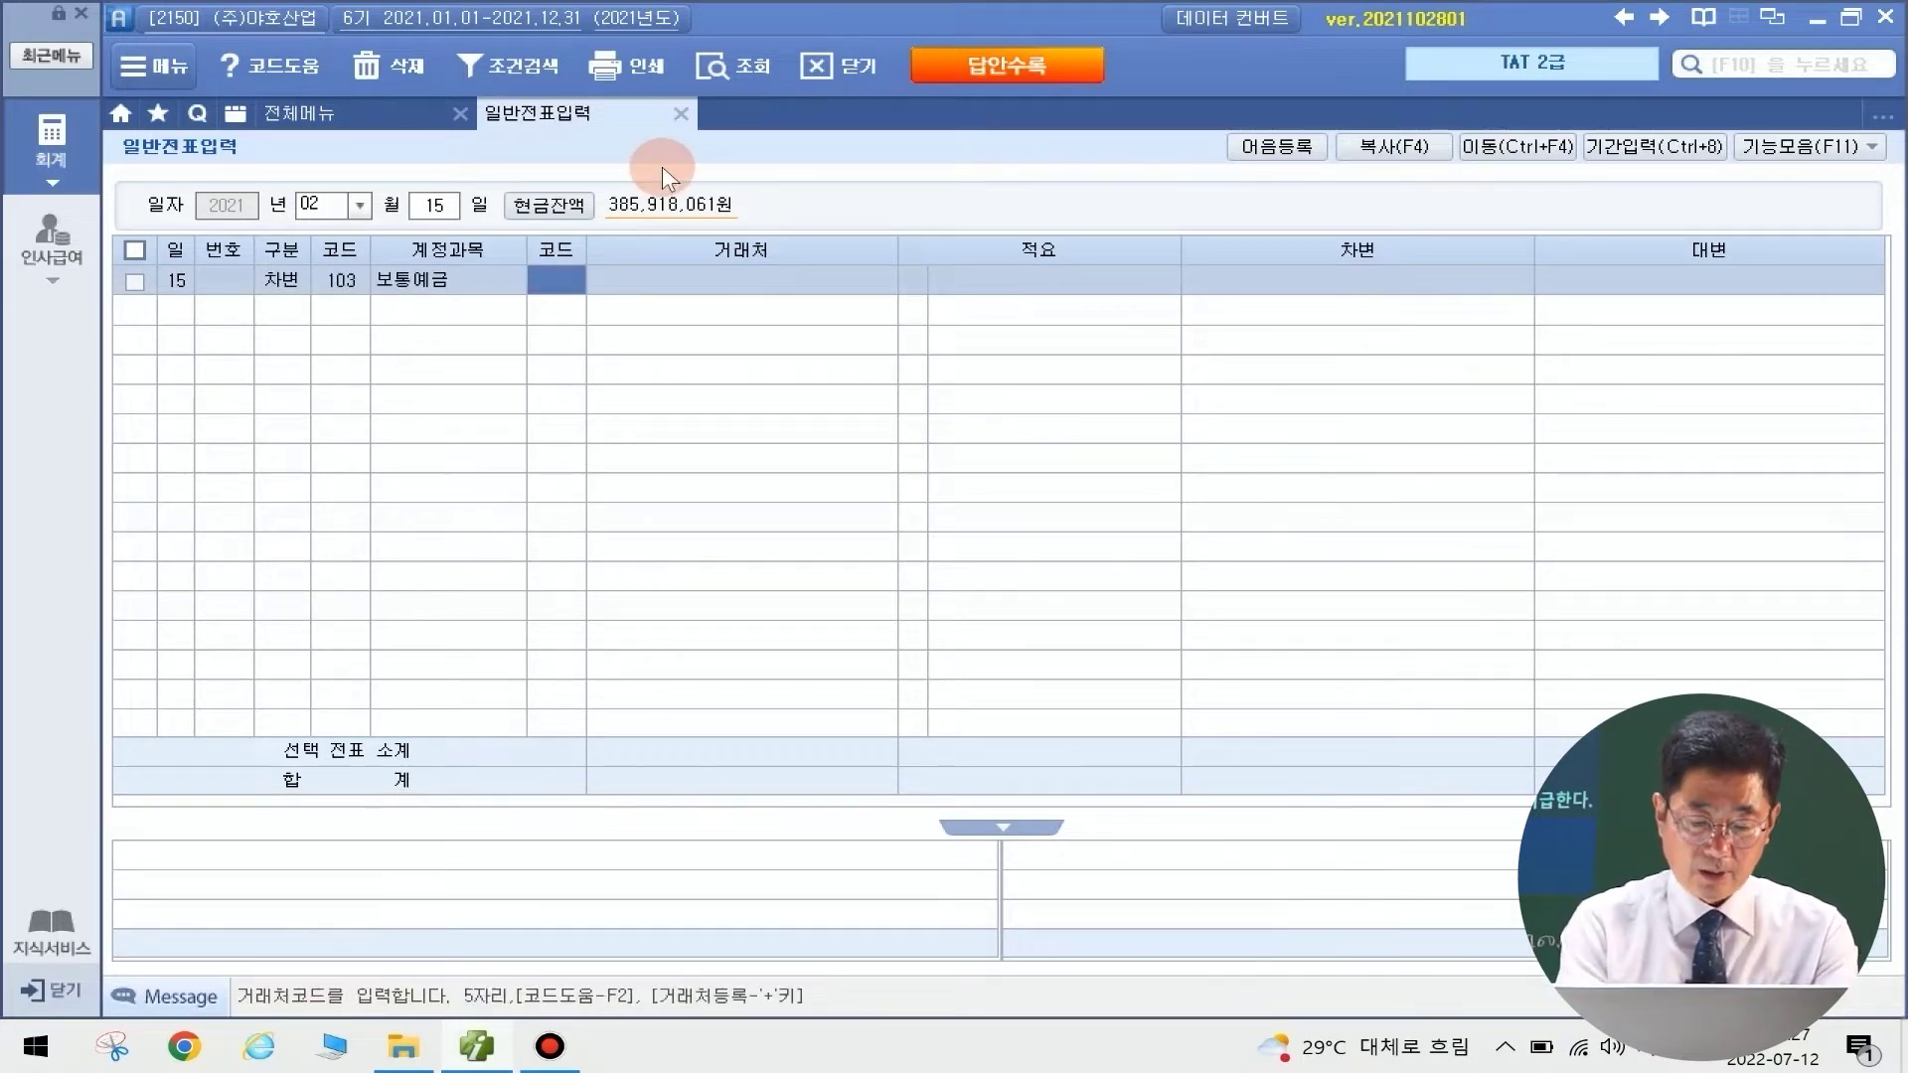
type("국민")
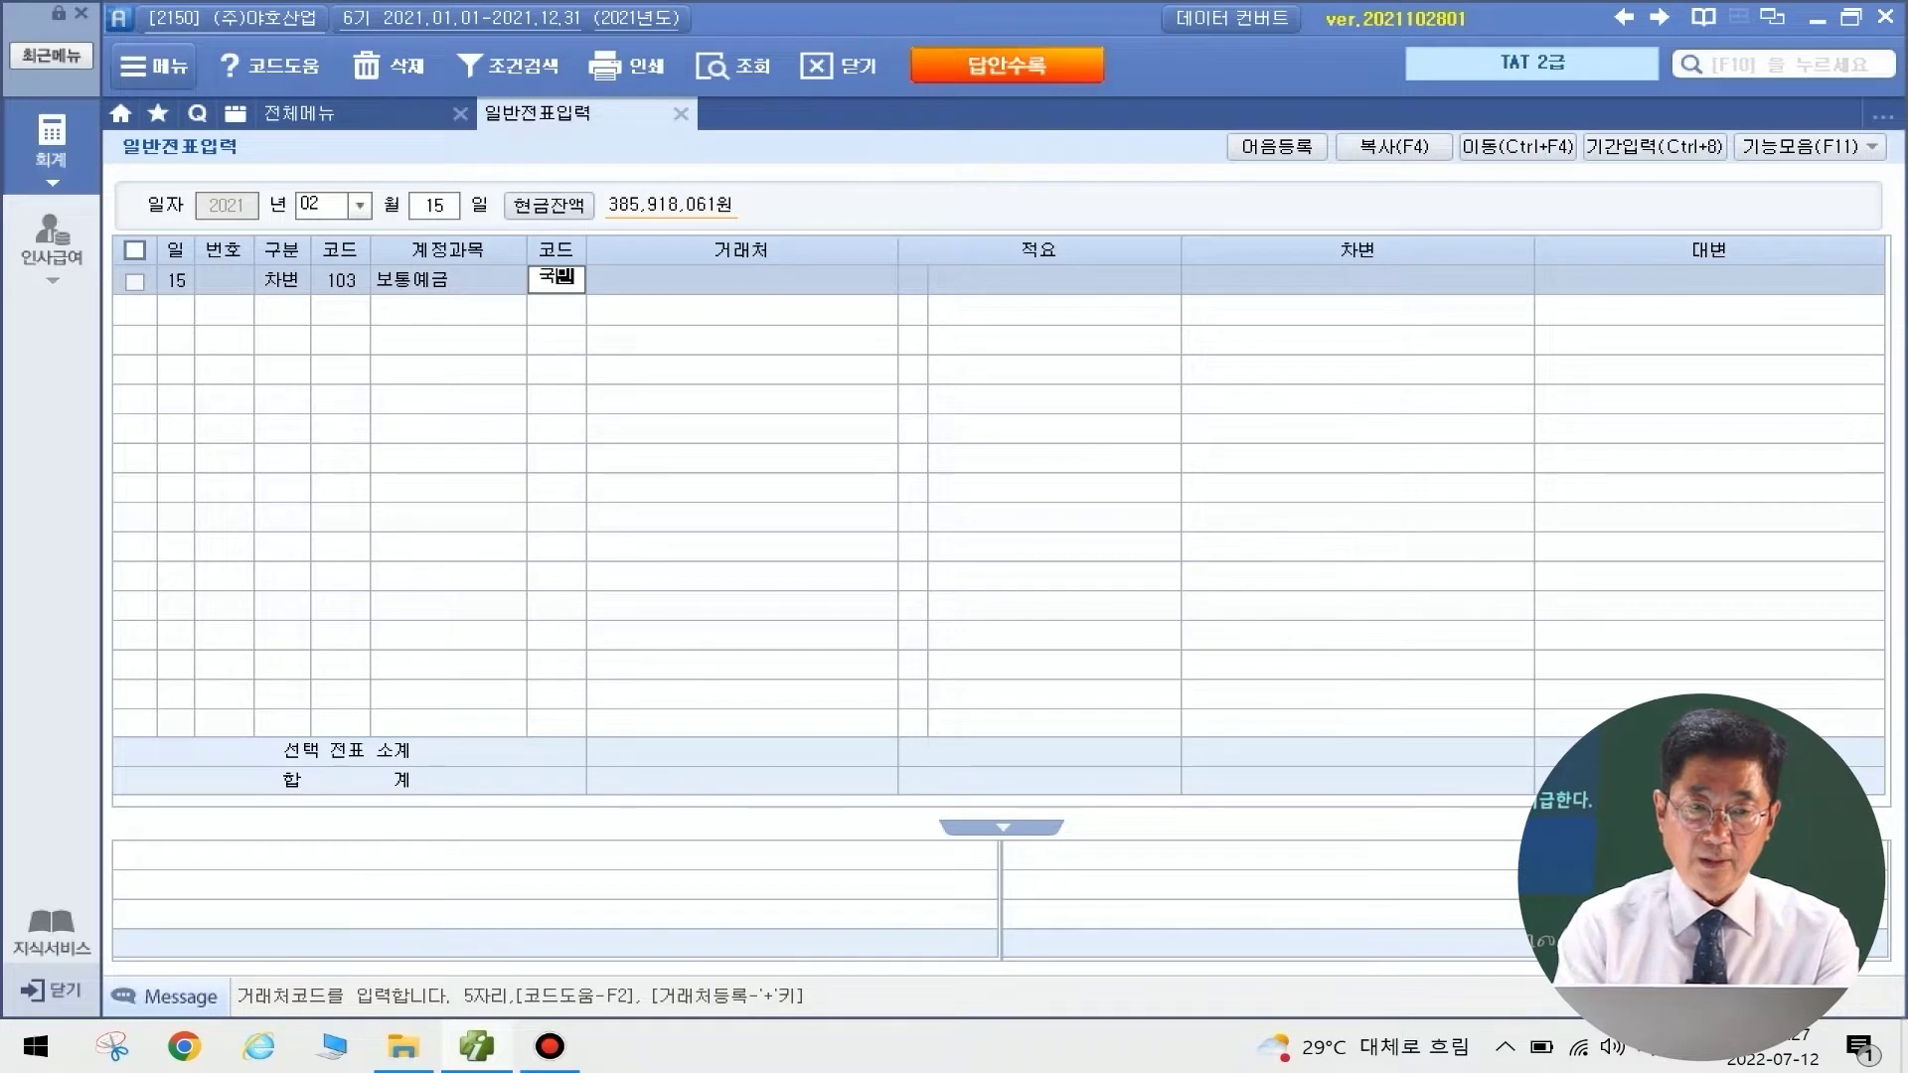
key("Return")
key("Return")
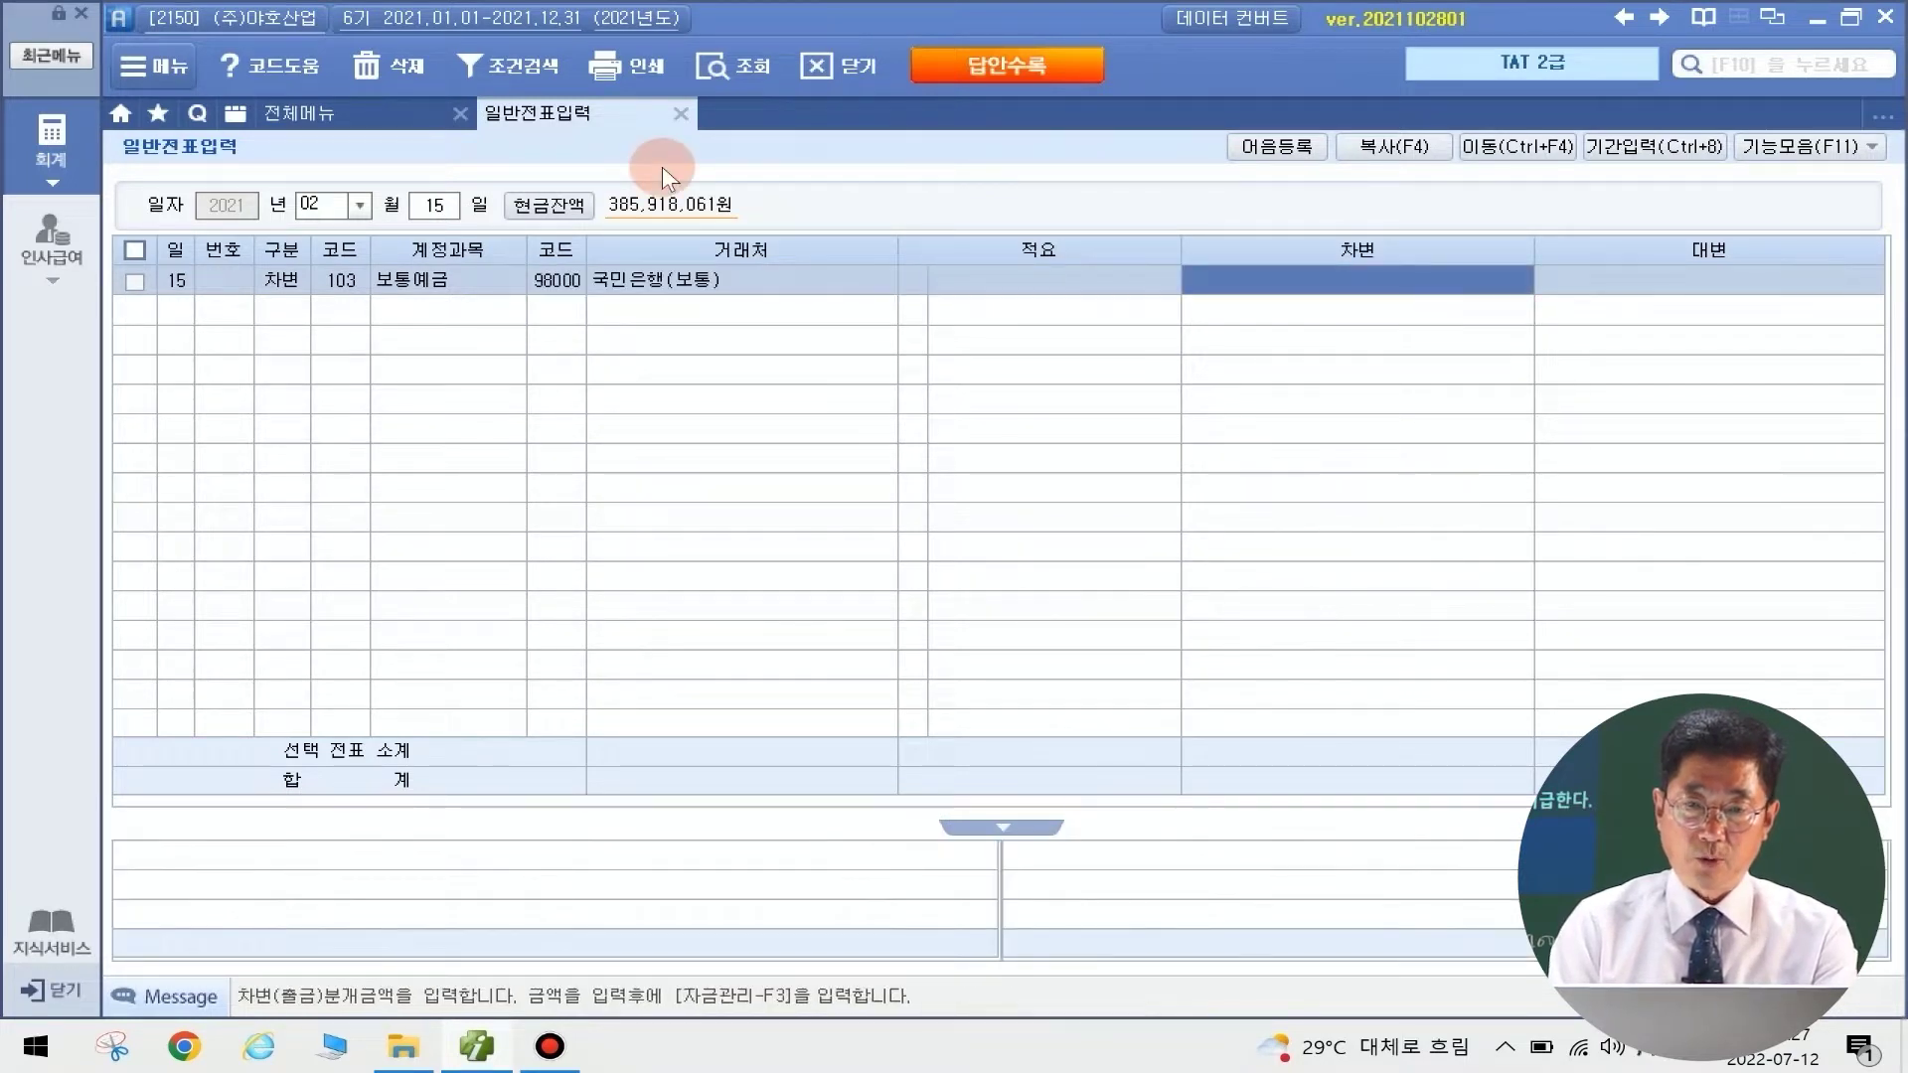
type("4880000")
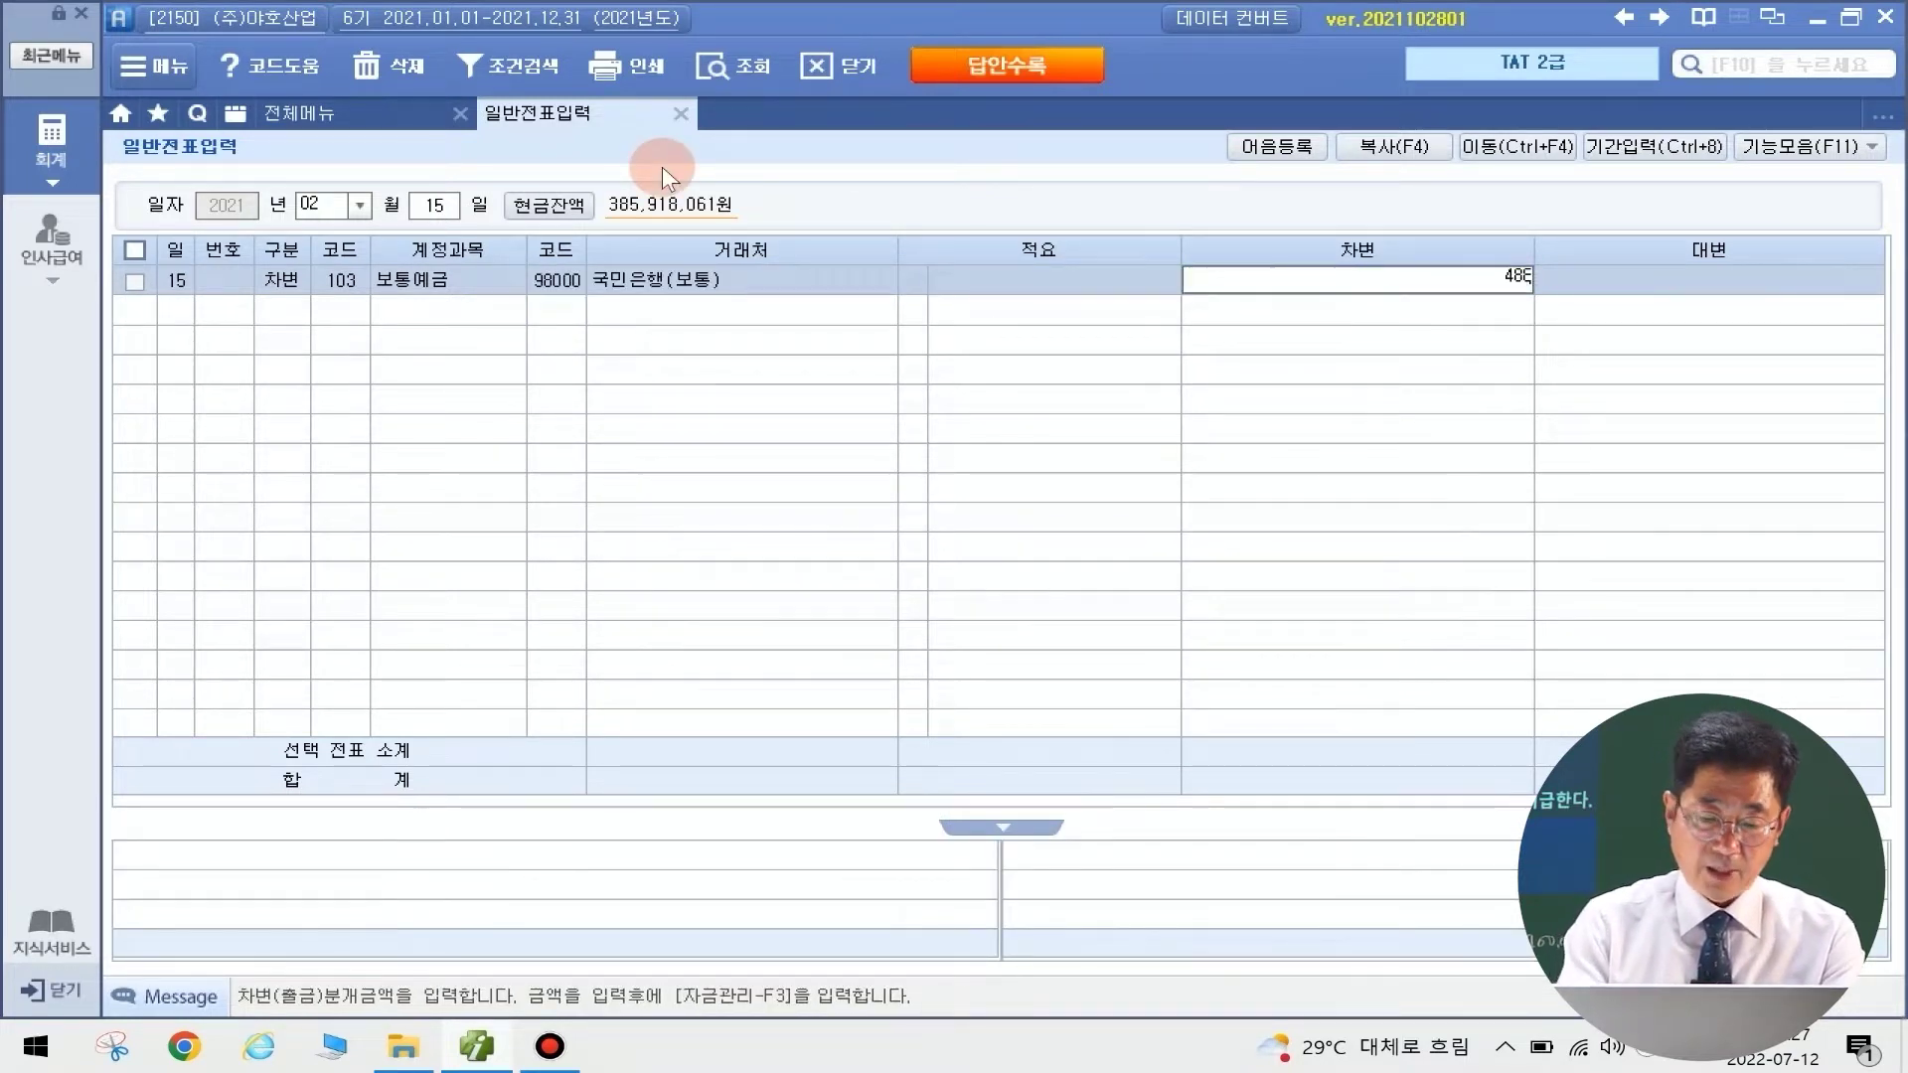
key("Return")
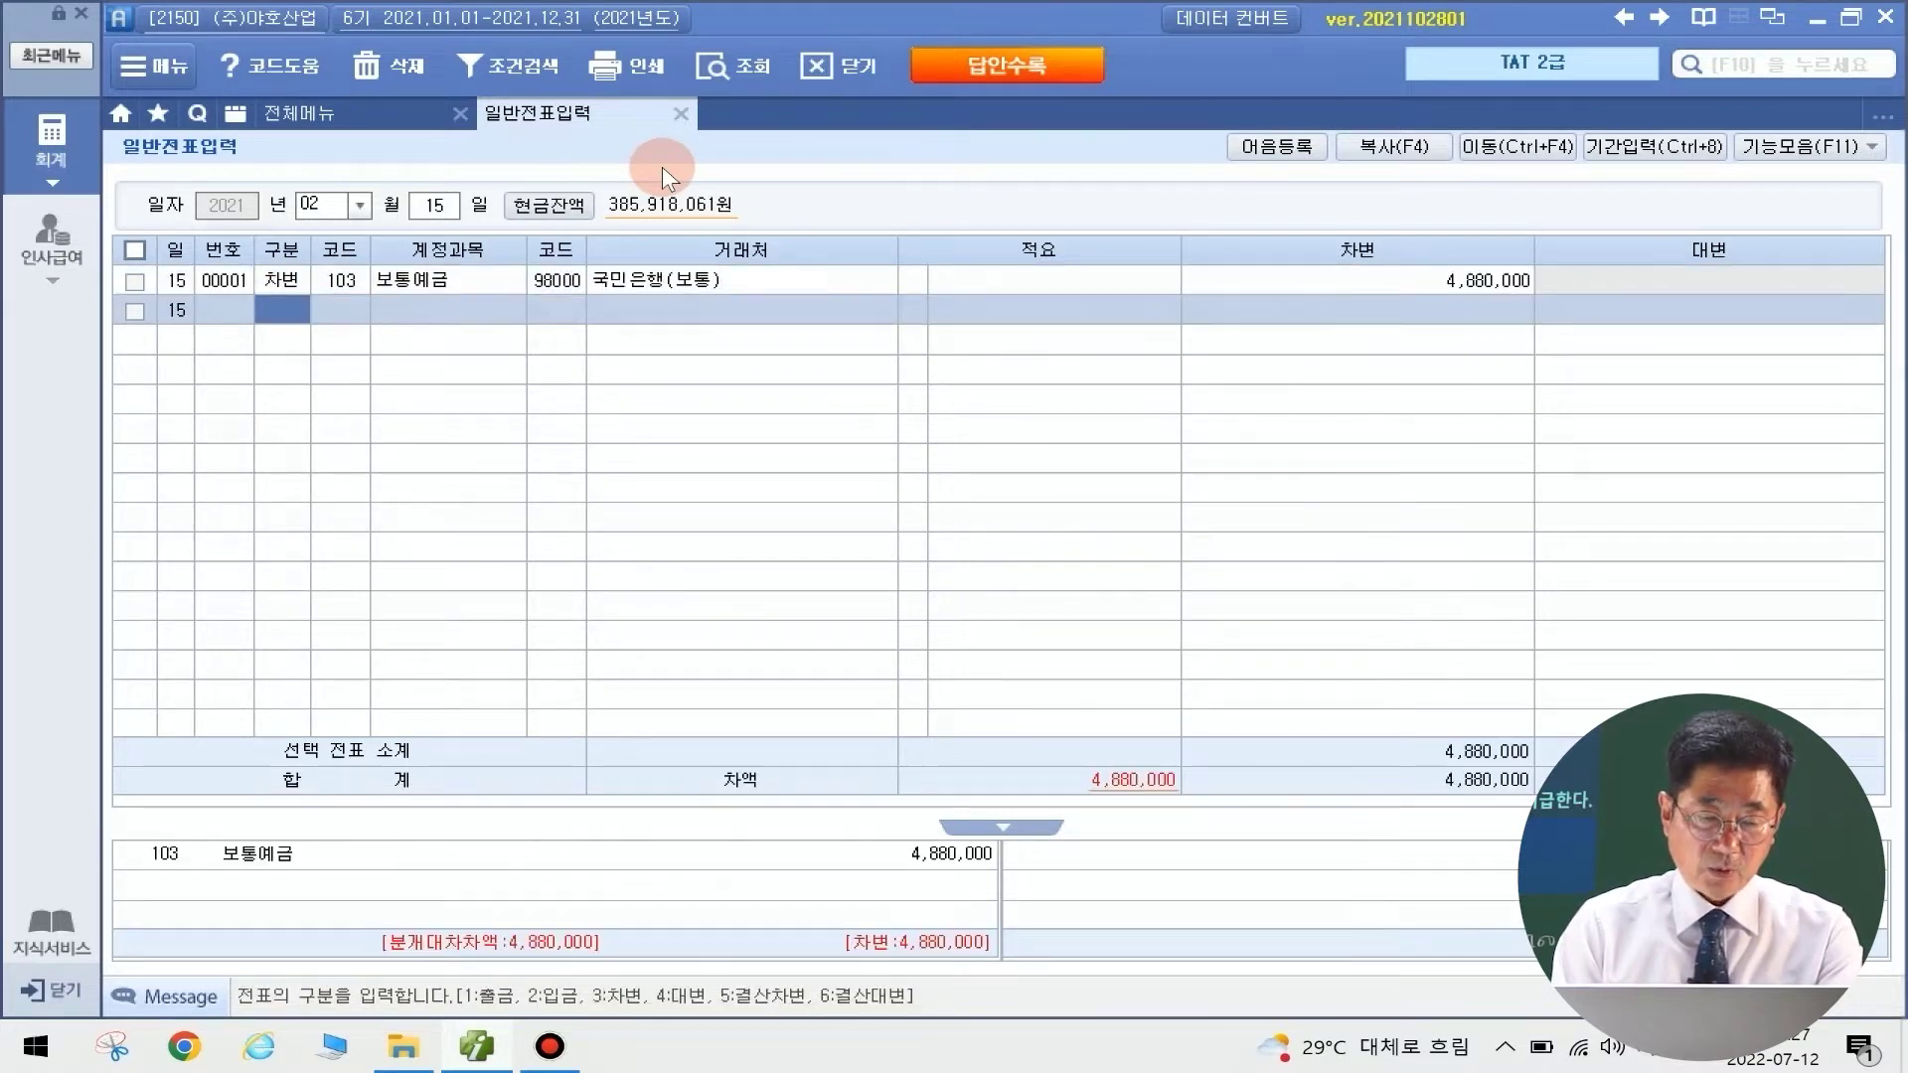
Add a debit line for account 936 매출채권처분손실 with an amount of 120,000, leaving its counterparty code and description blank
type("3")
key("Return")
type("매출채")
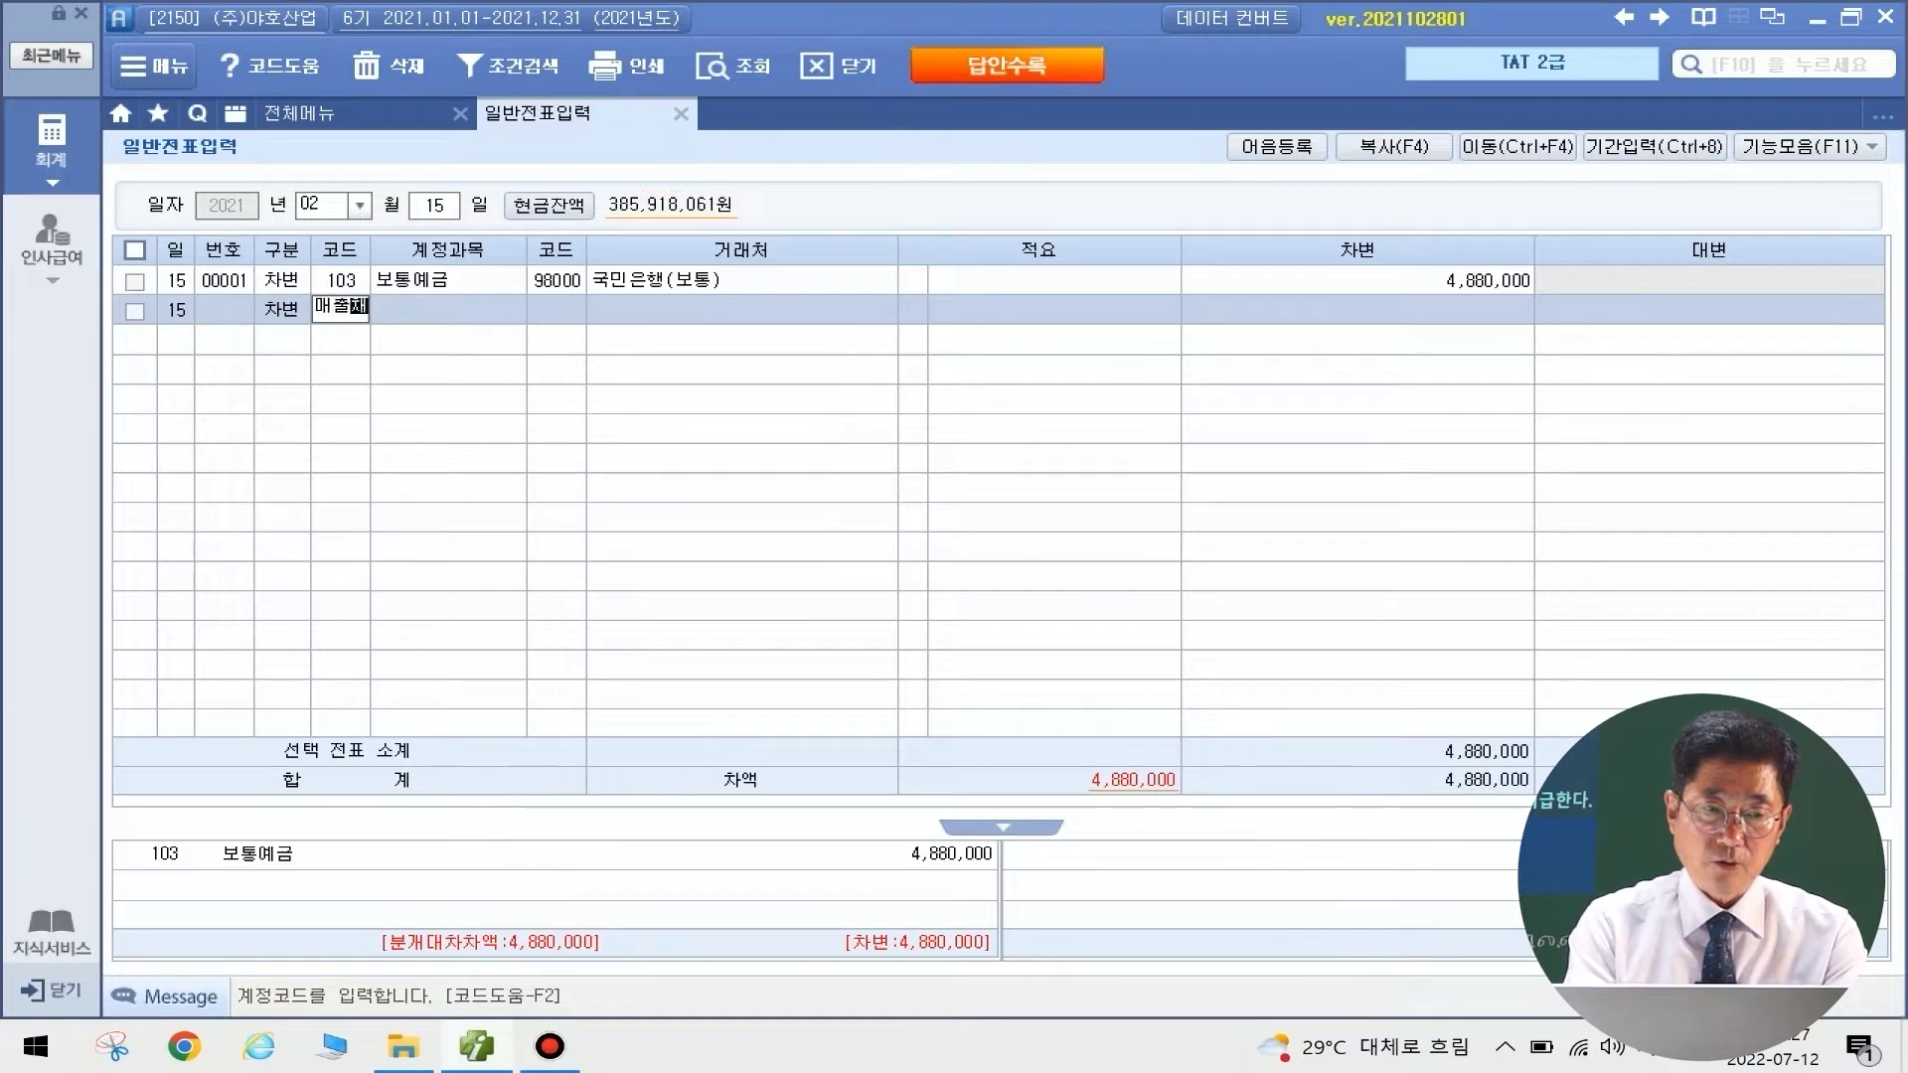
key("Return")
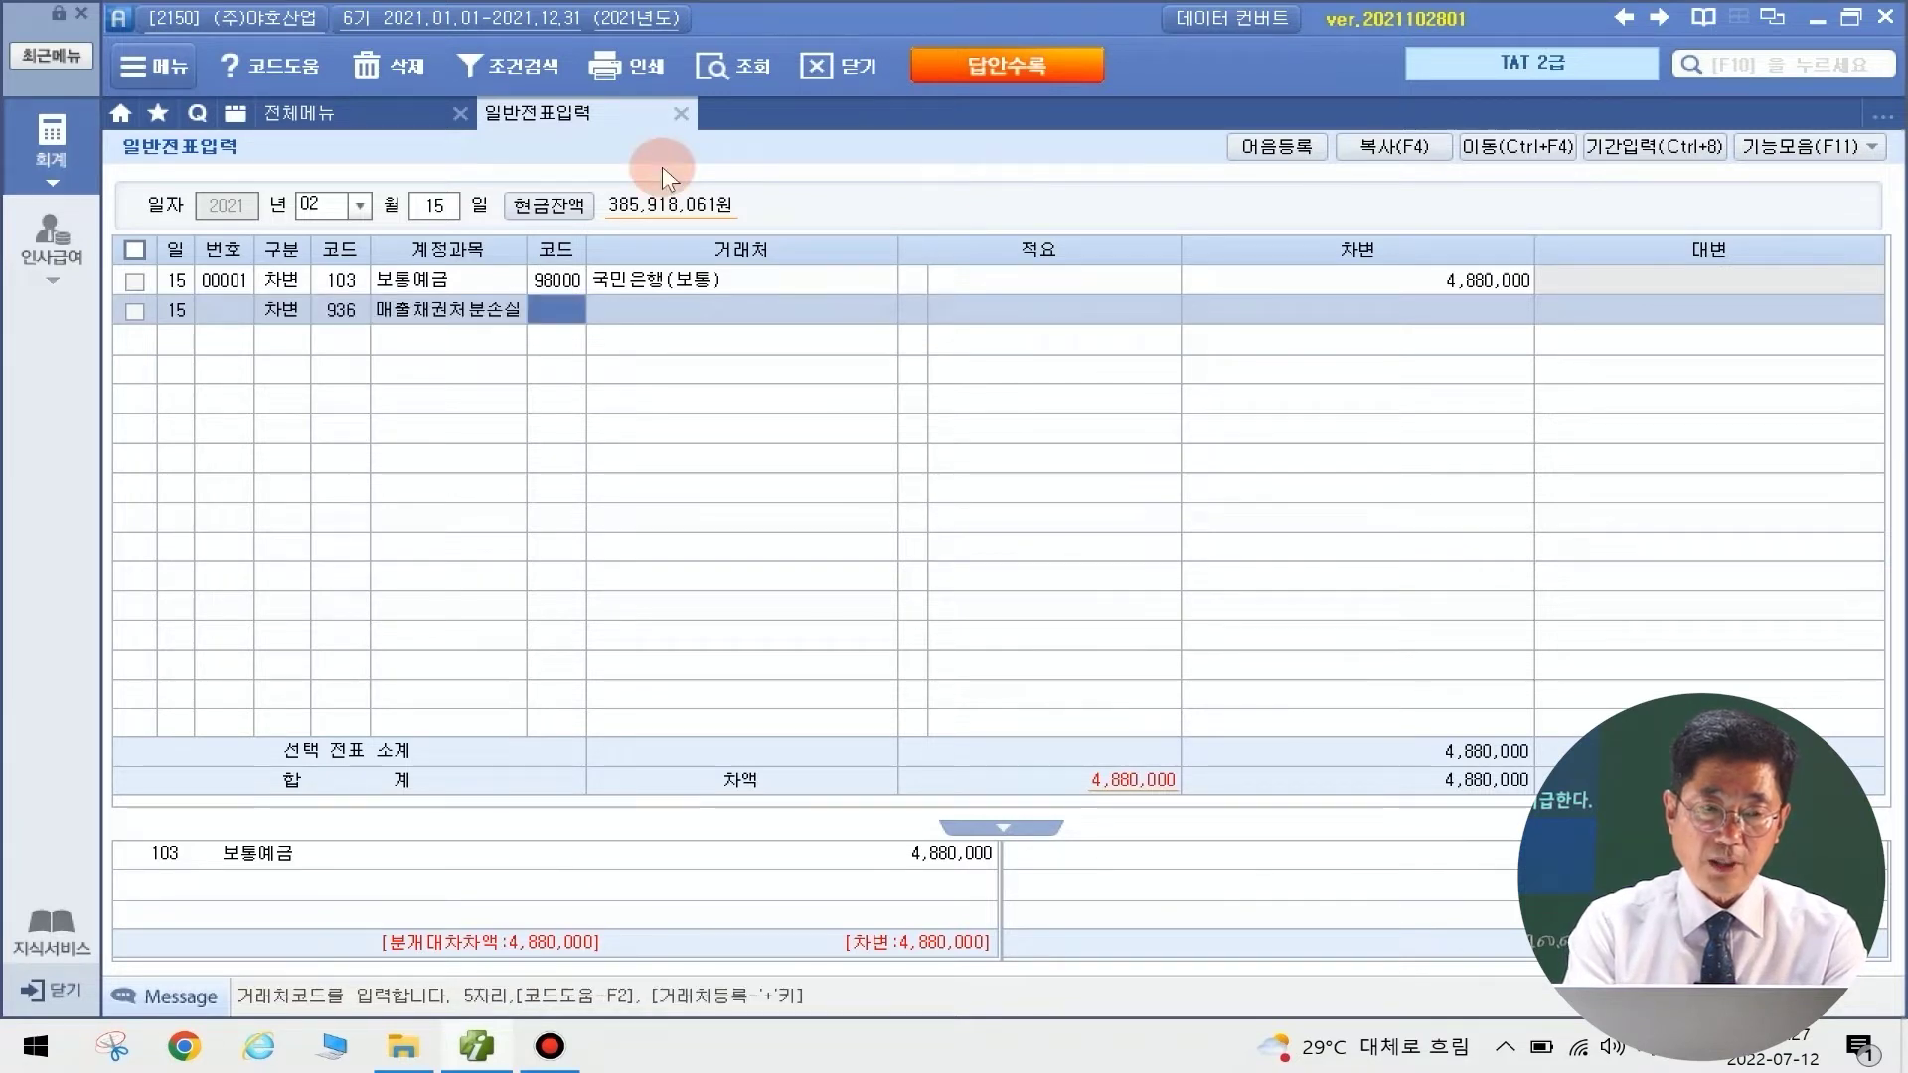
key("Return")
key("Return")
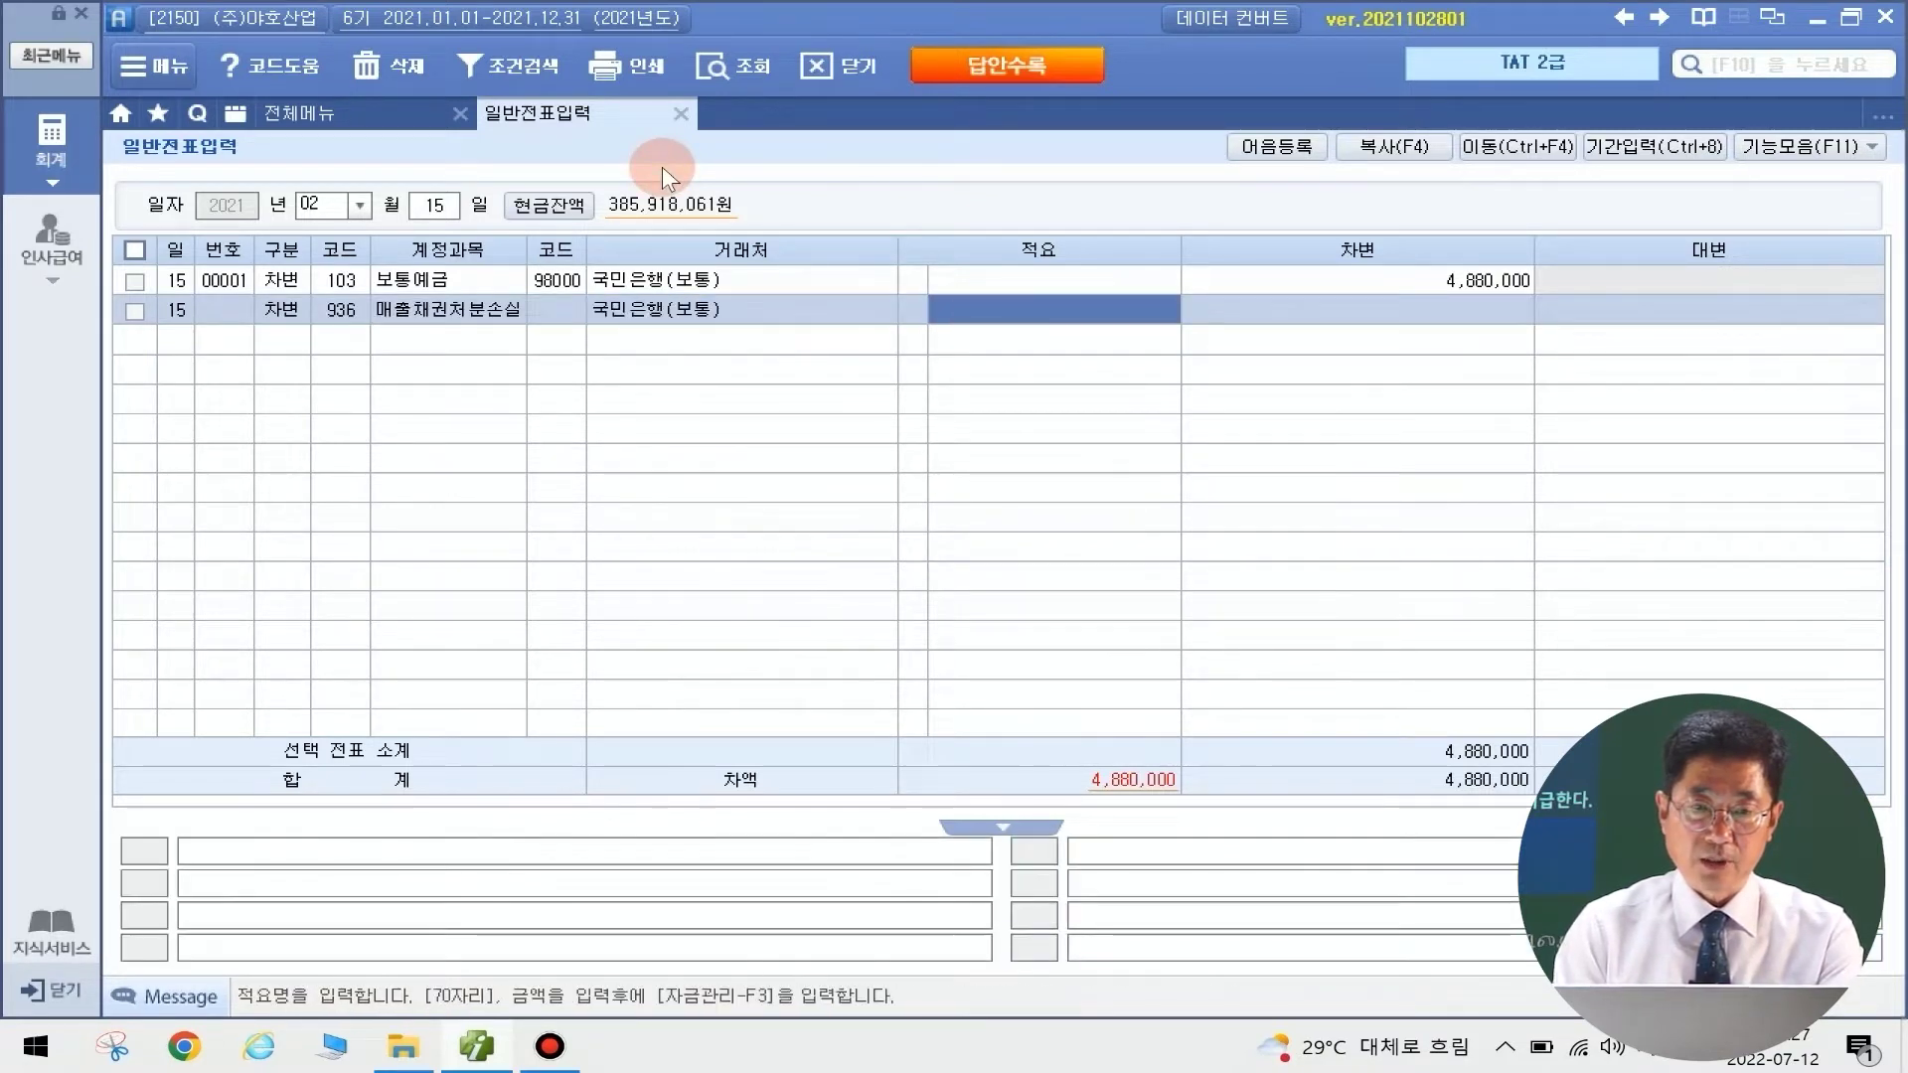
key("Return")
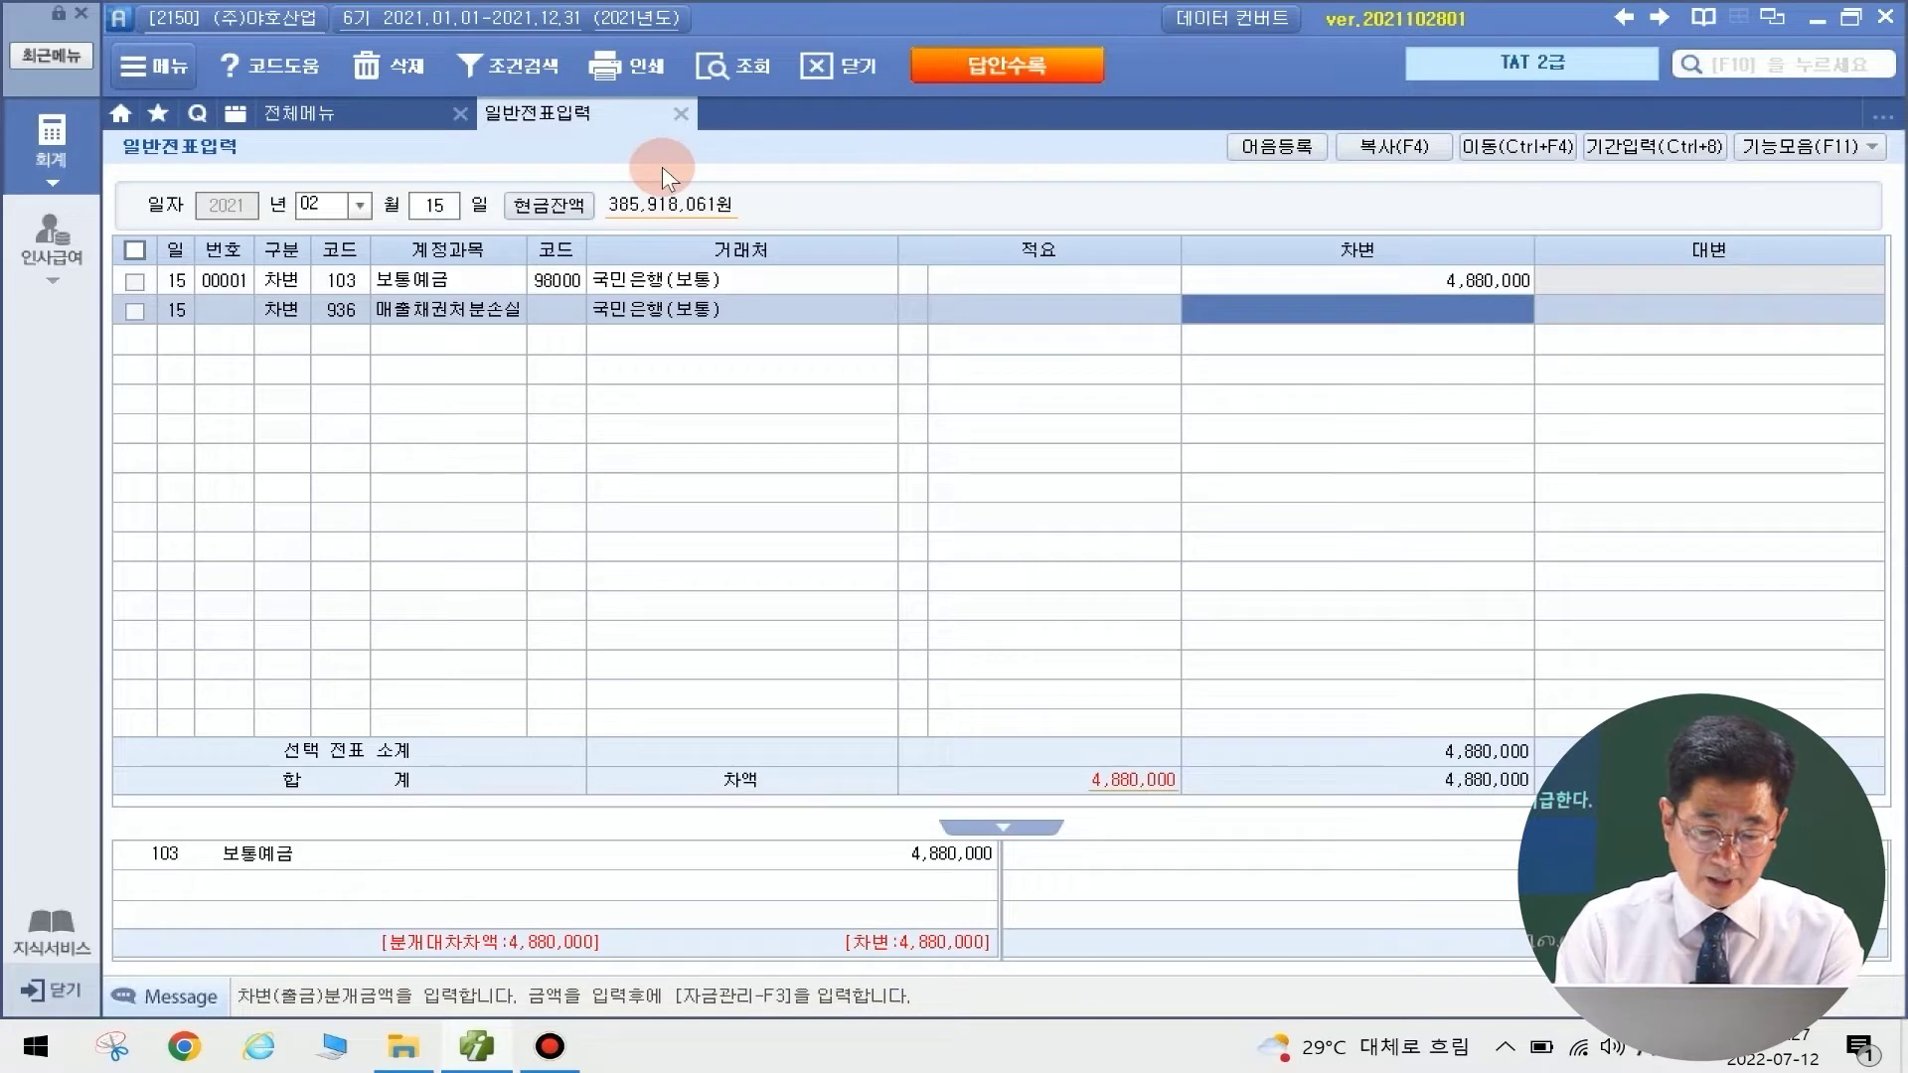
type("1200000")
key("Return")
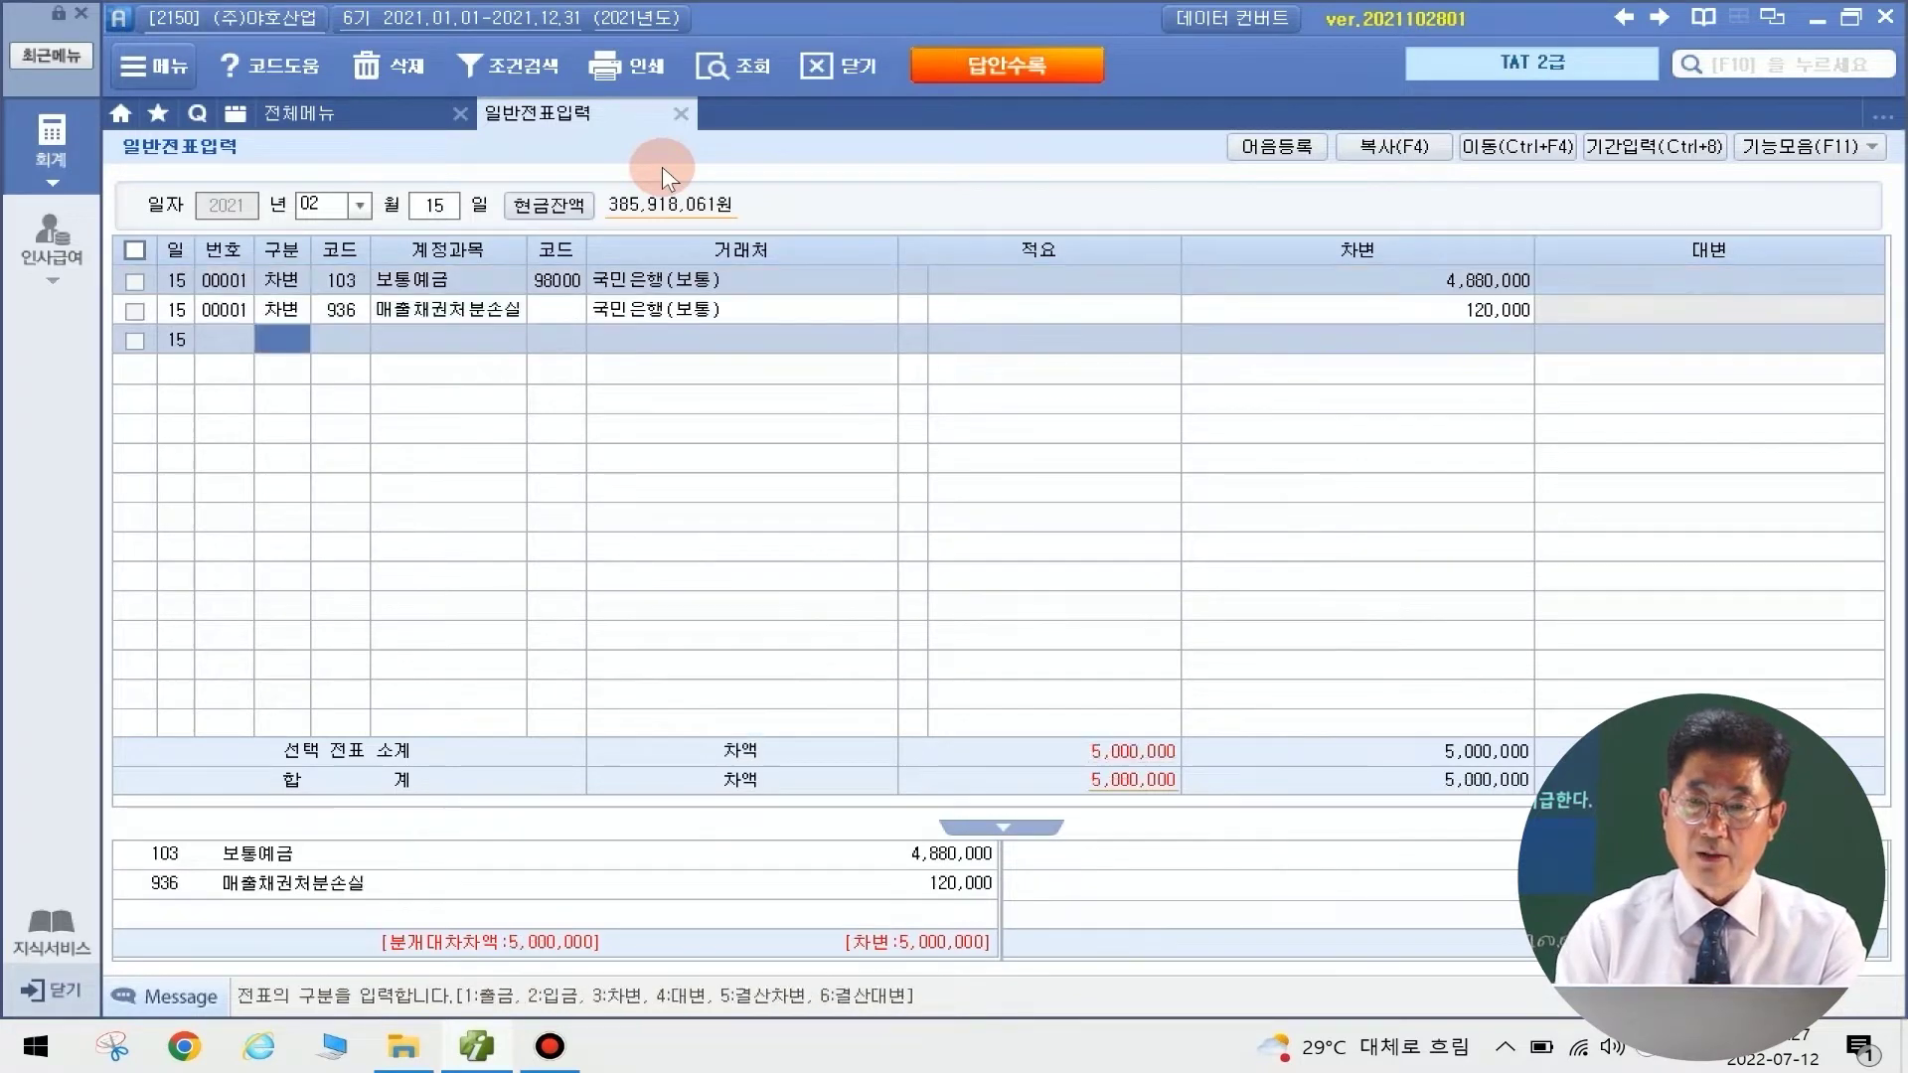
Add a credit line for account 110 받을어음 with counterparty 03100 (주)일신산업 and an amount of 5,000,000
type("4")
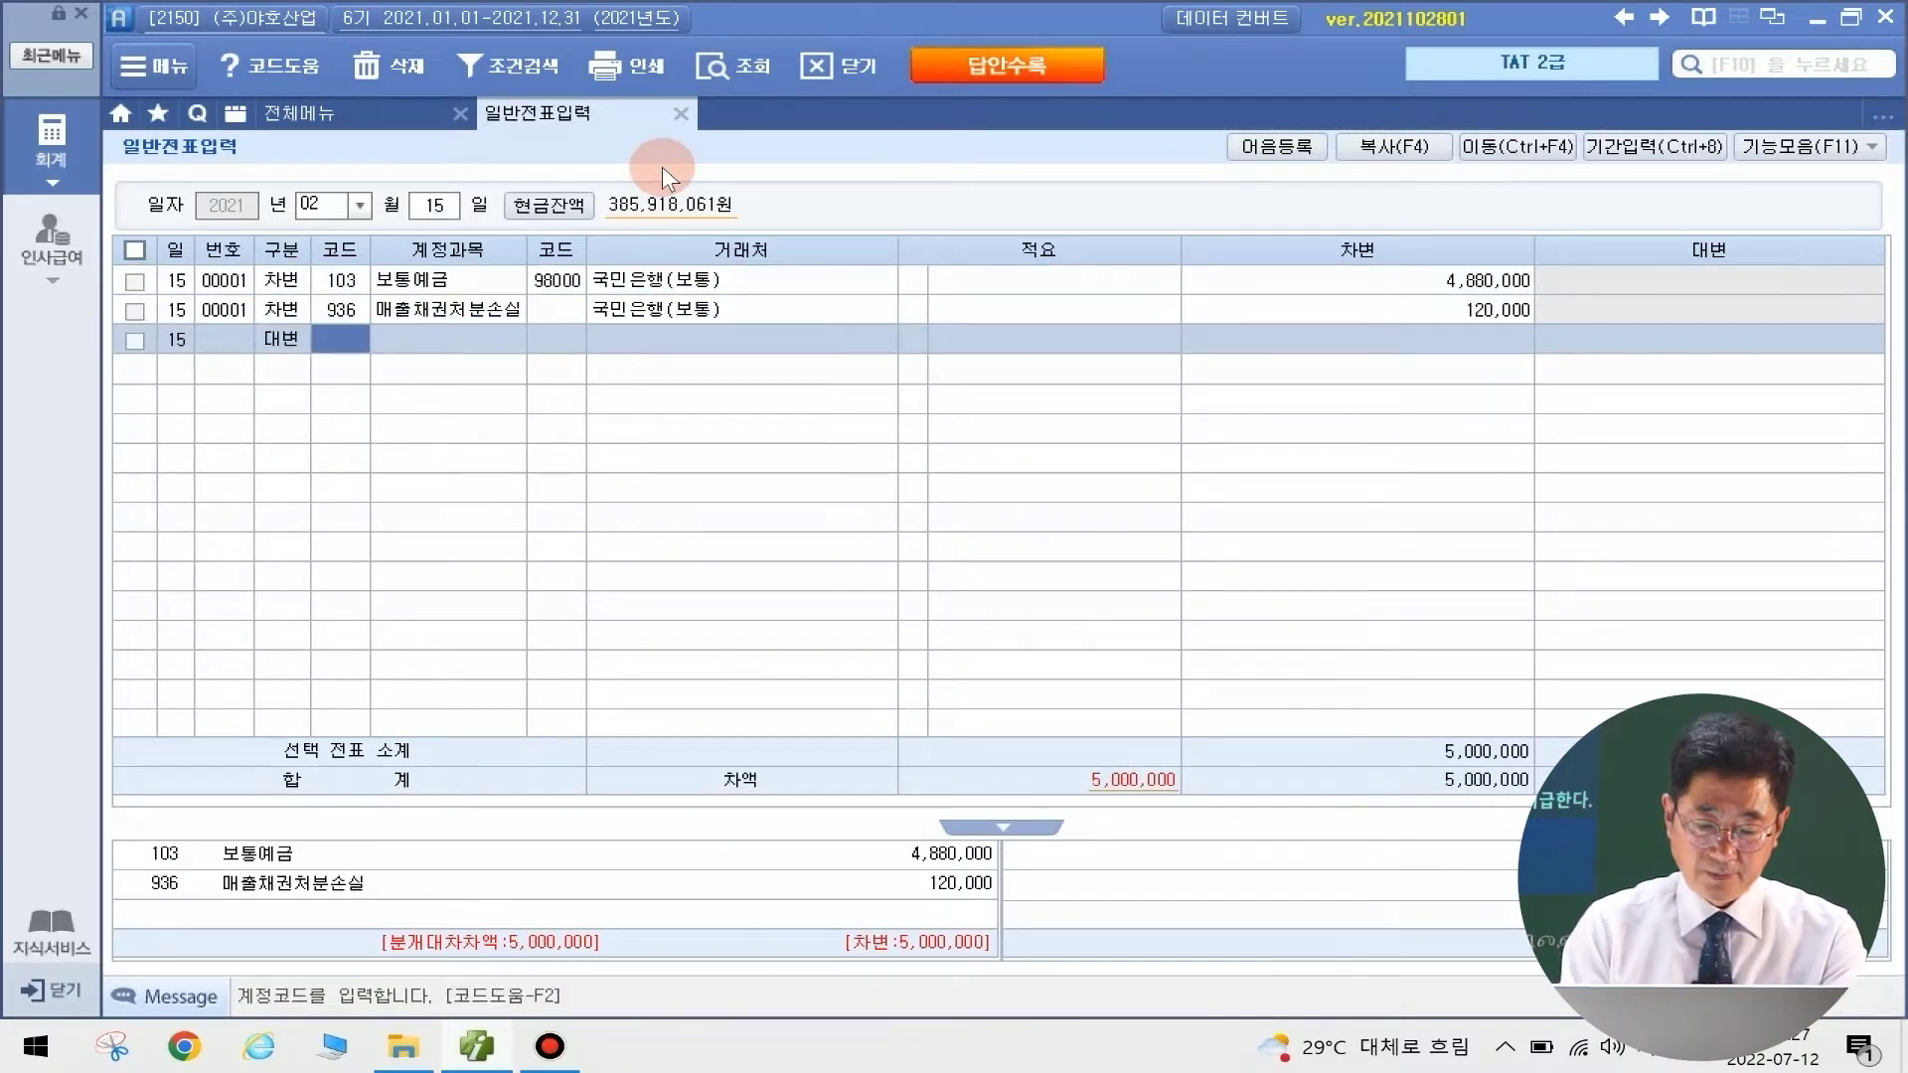
type("110")
key("Return")
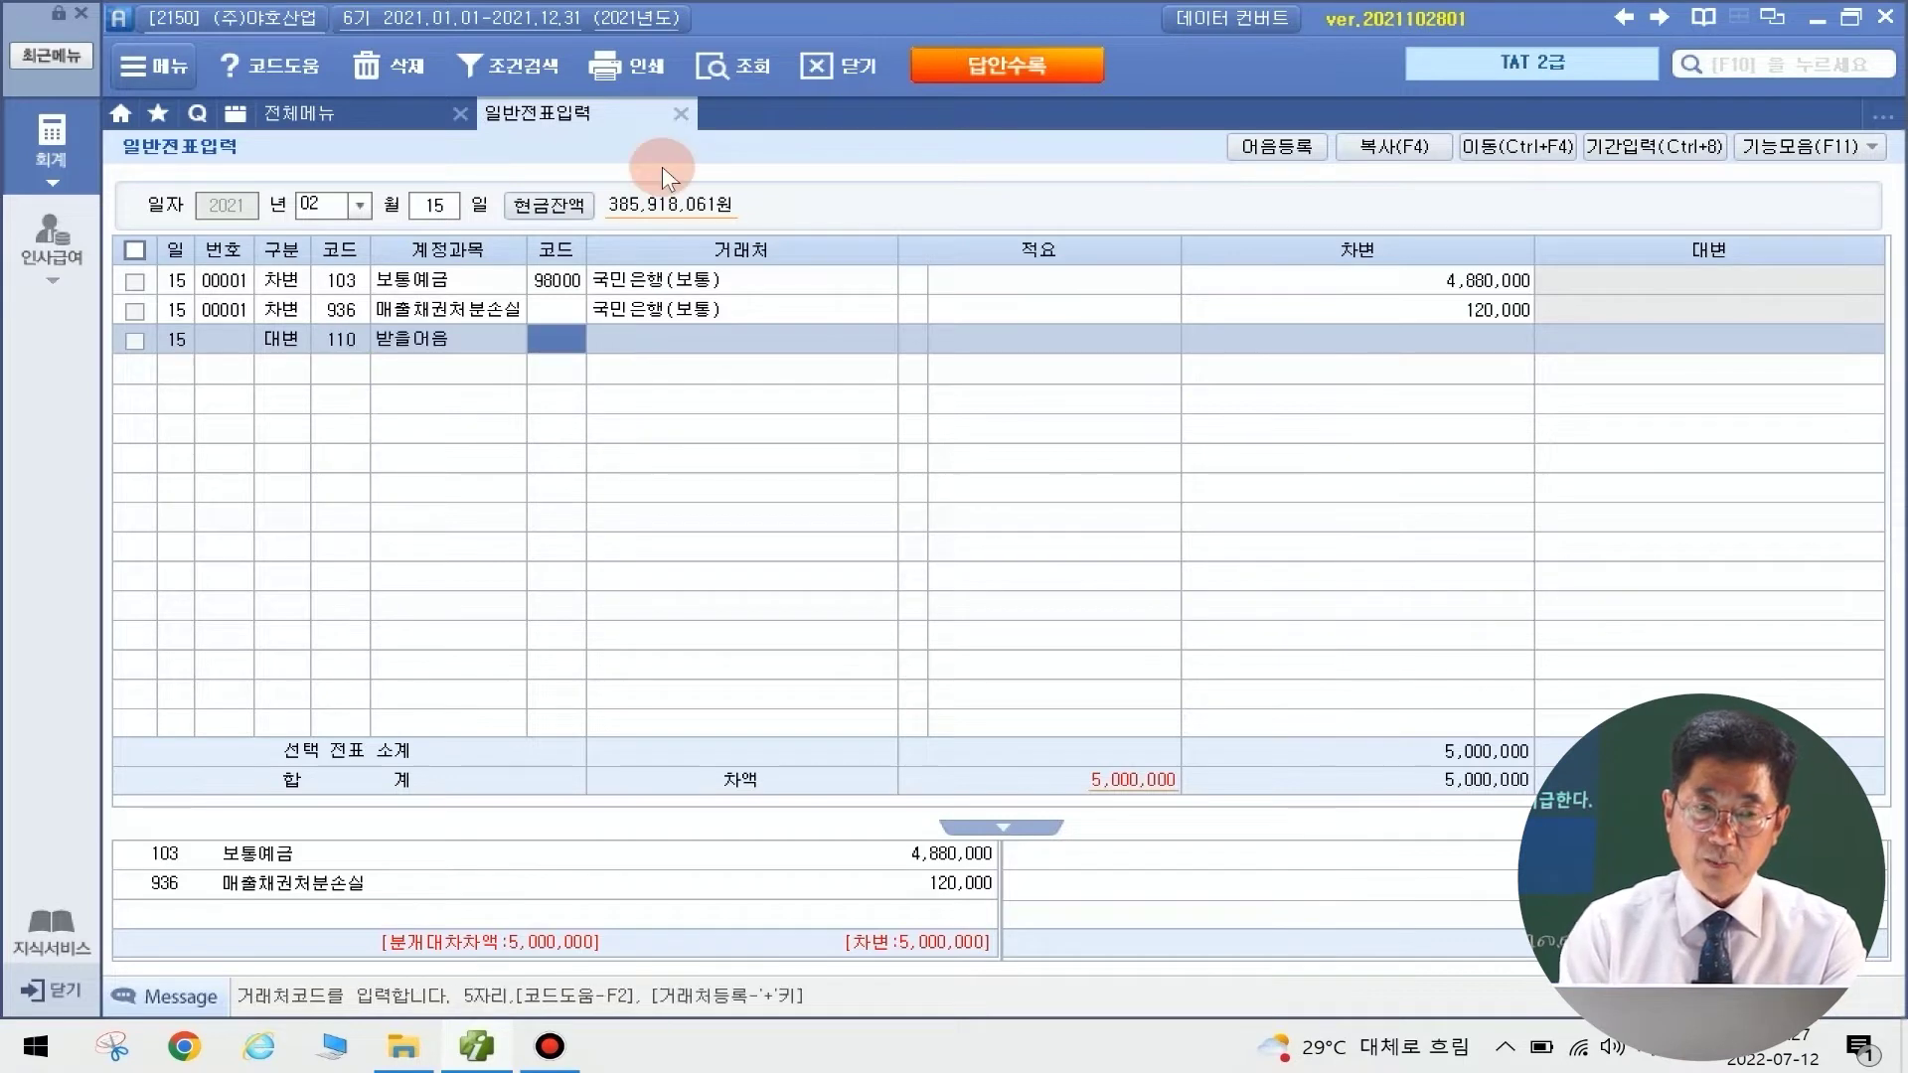
type("03100")
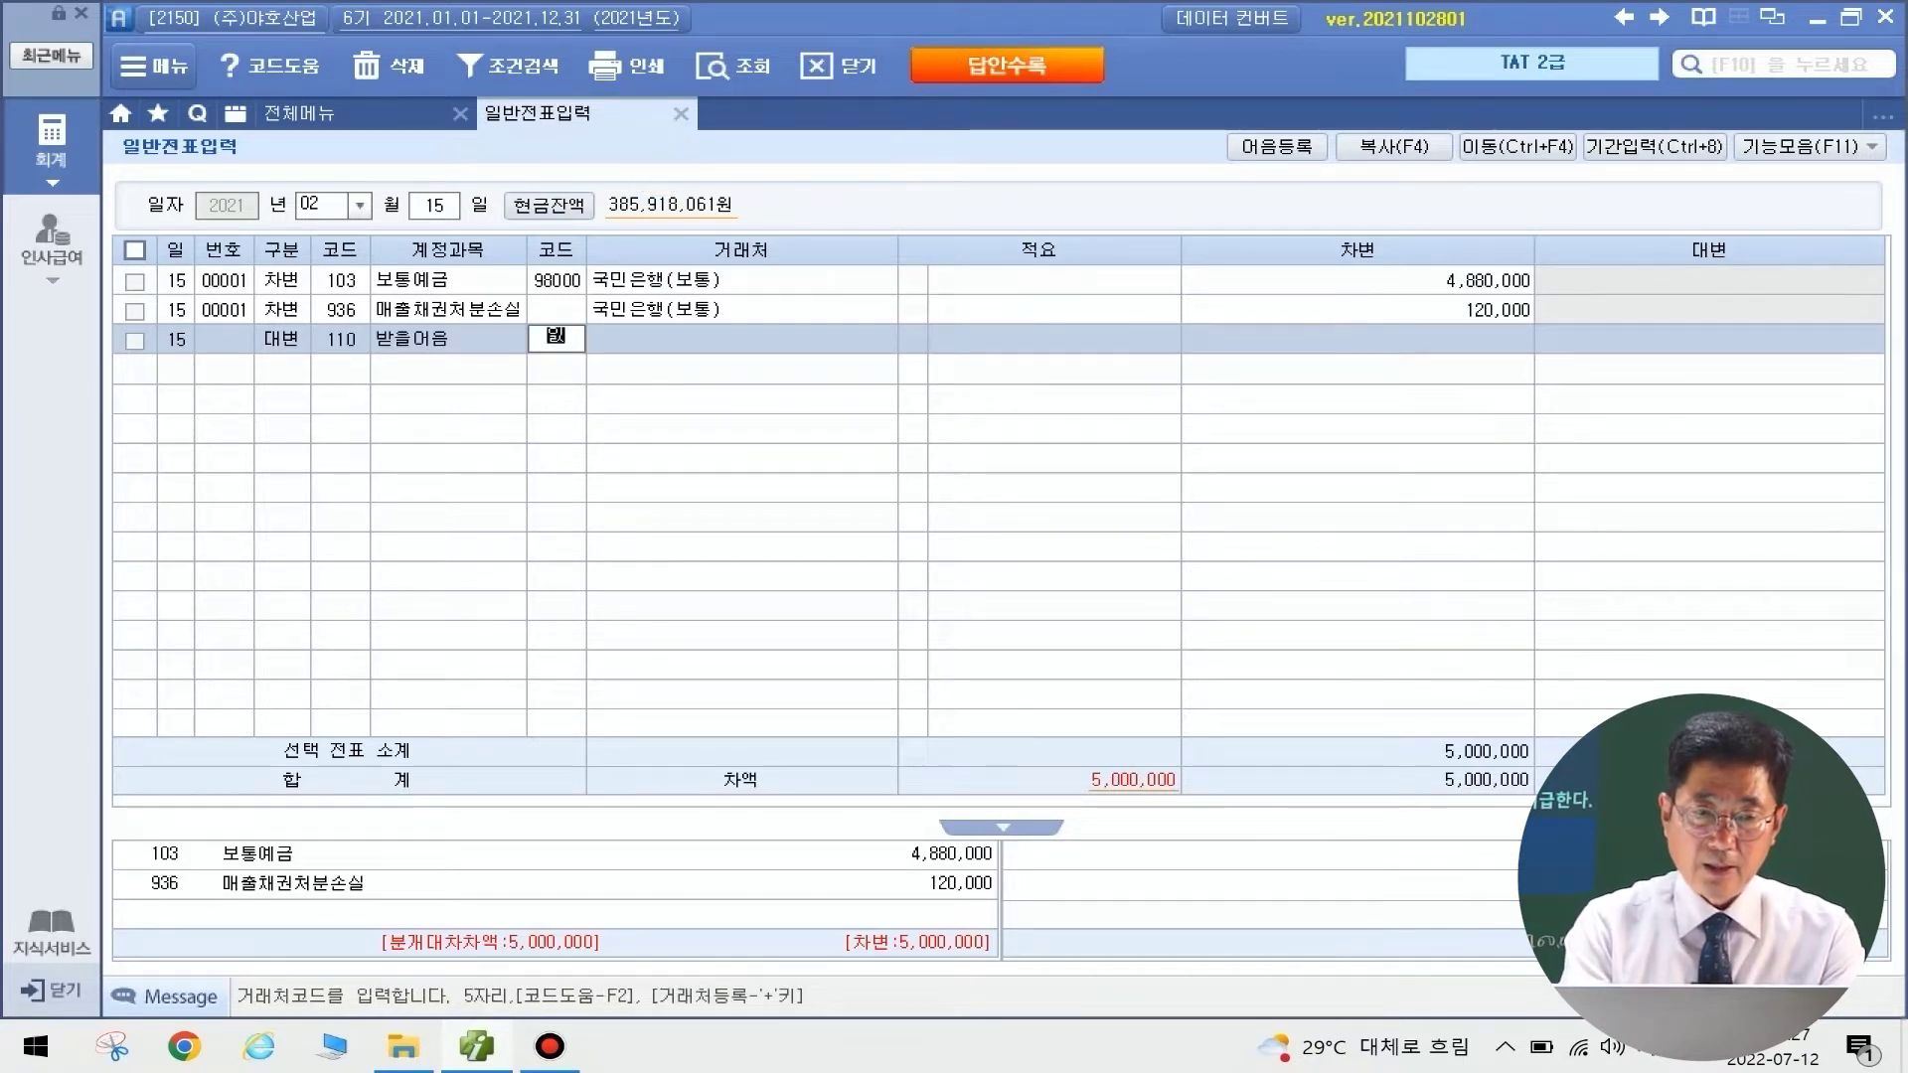
key("Return")
key("Return")
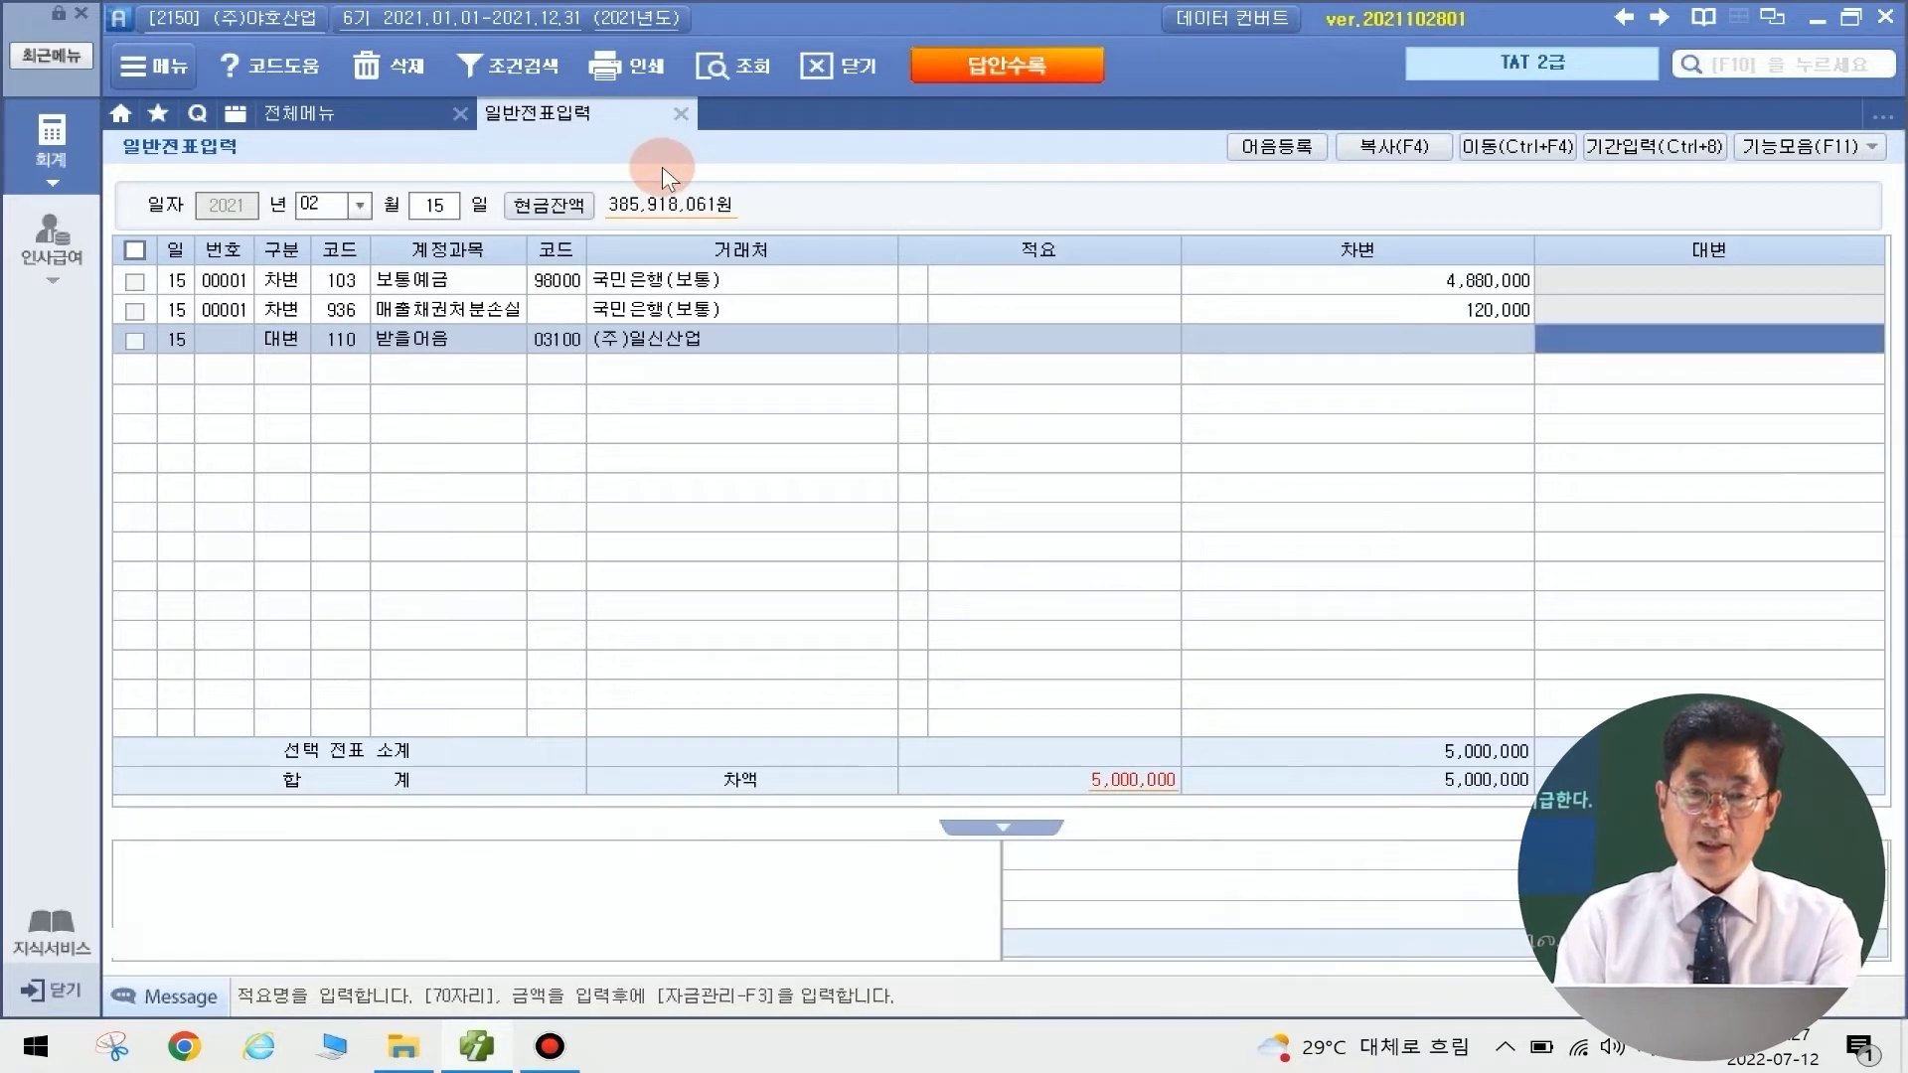
type("5000000")
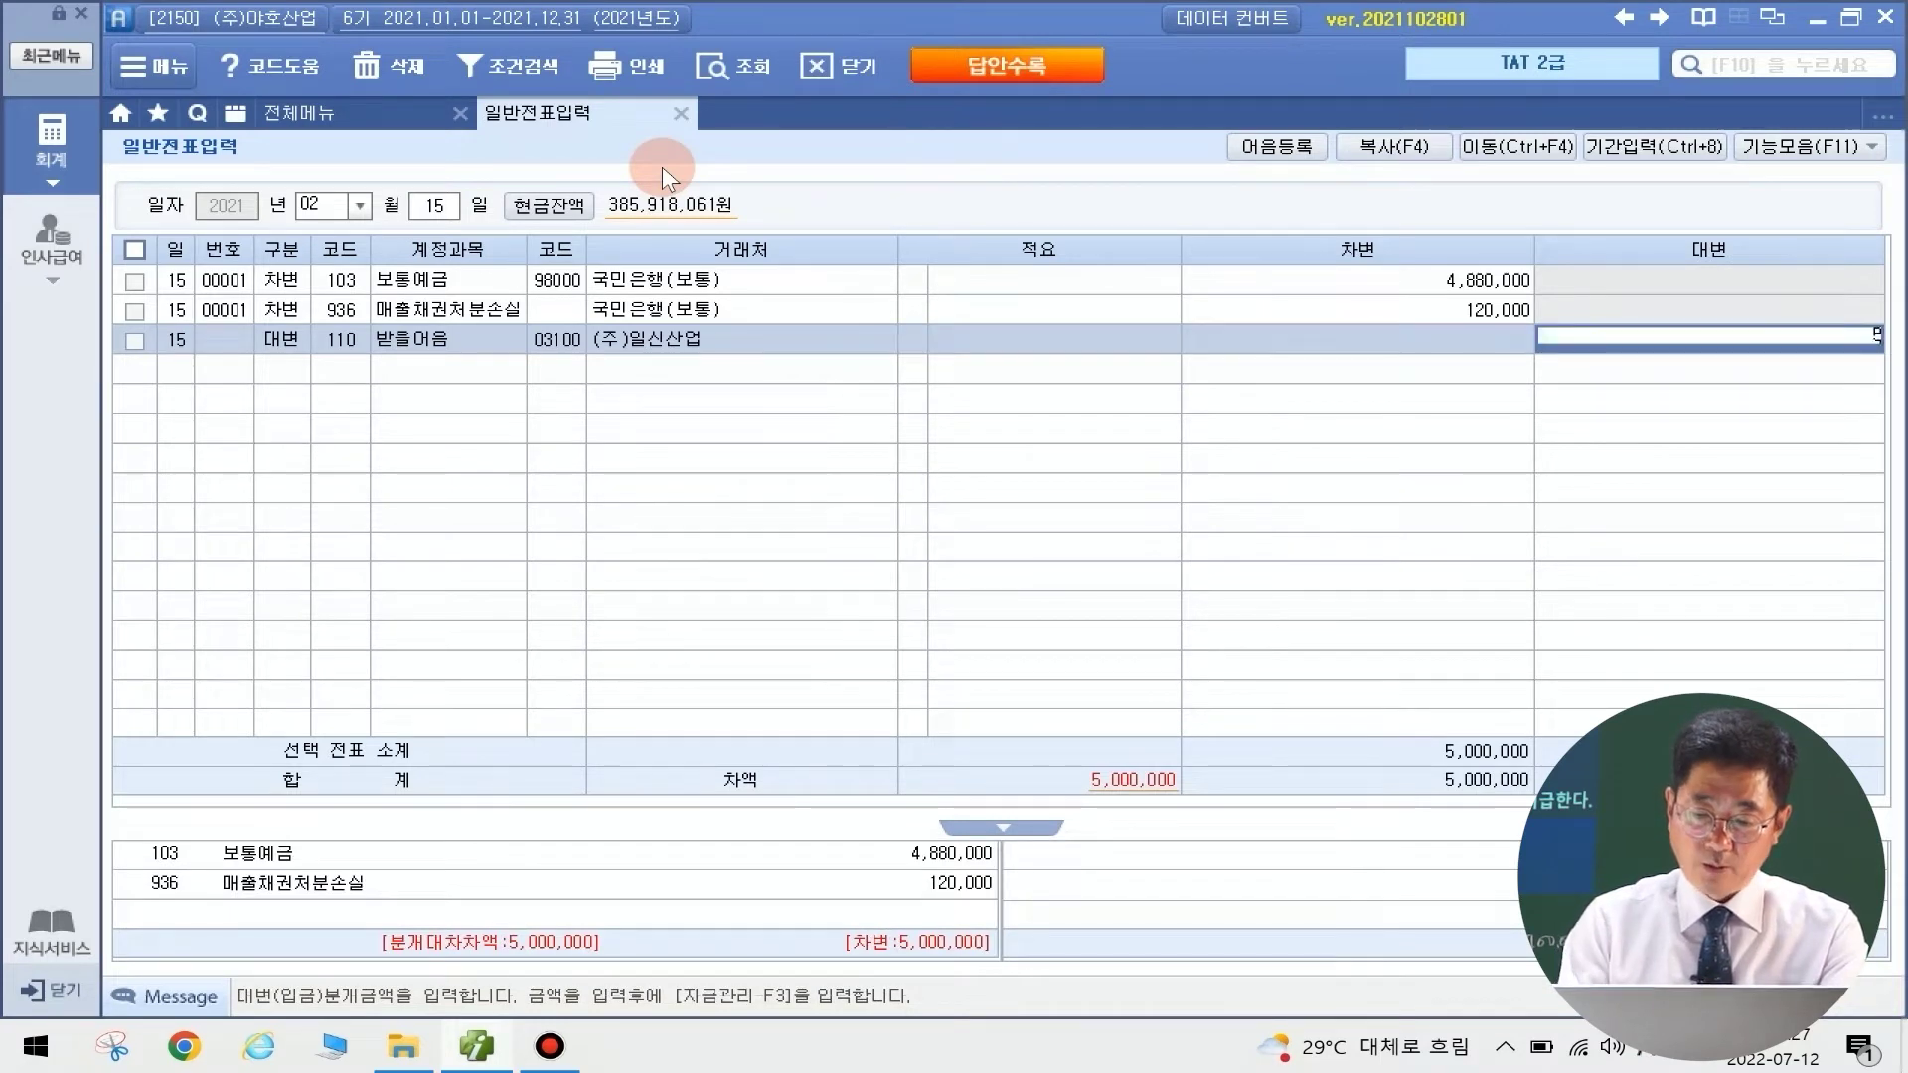
key("Return")
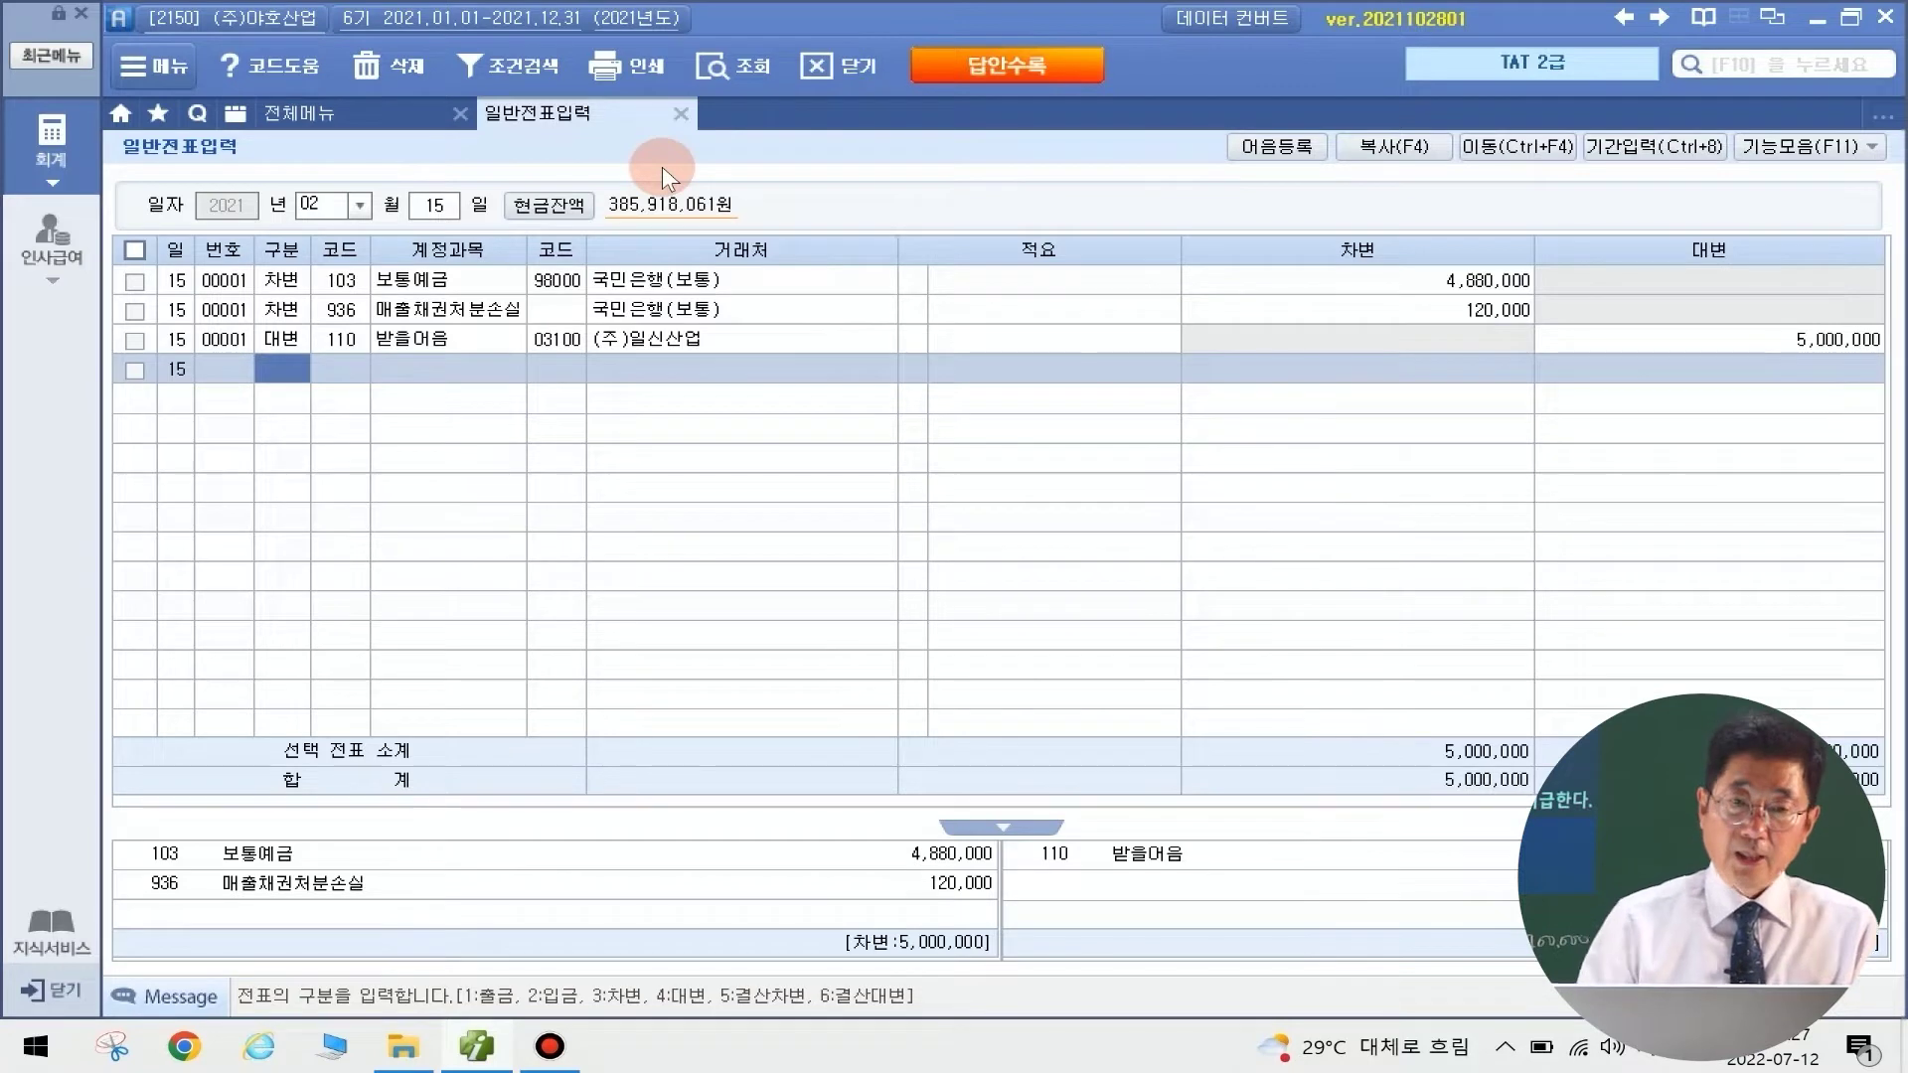
Open the note management of the 받을어음 line with status 할인(전액) and assign the stored (주)일신산업 note of 5,000,000
left_click(417, 341)
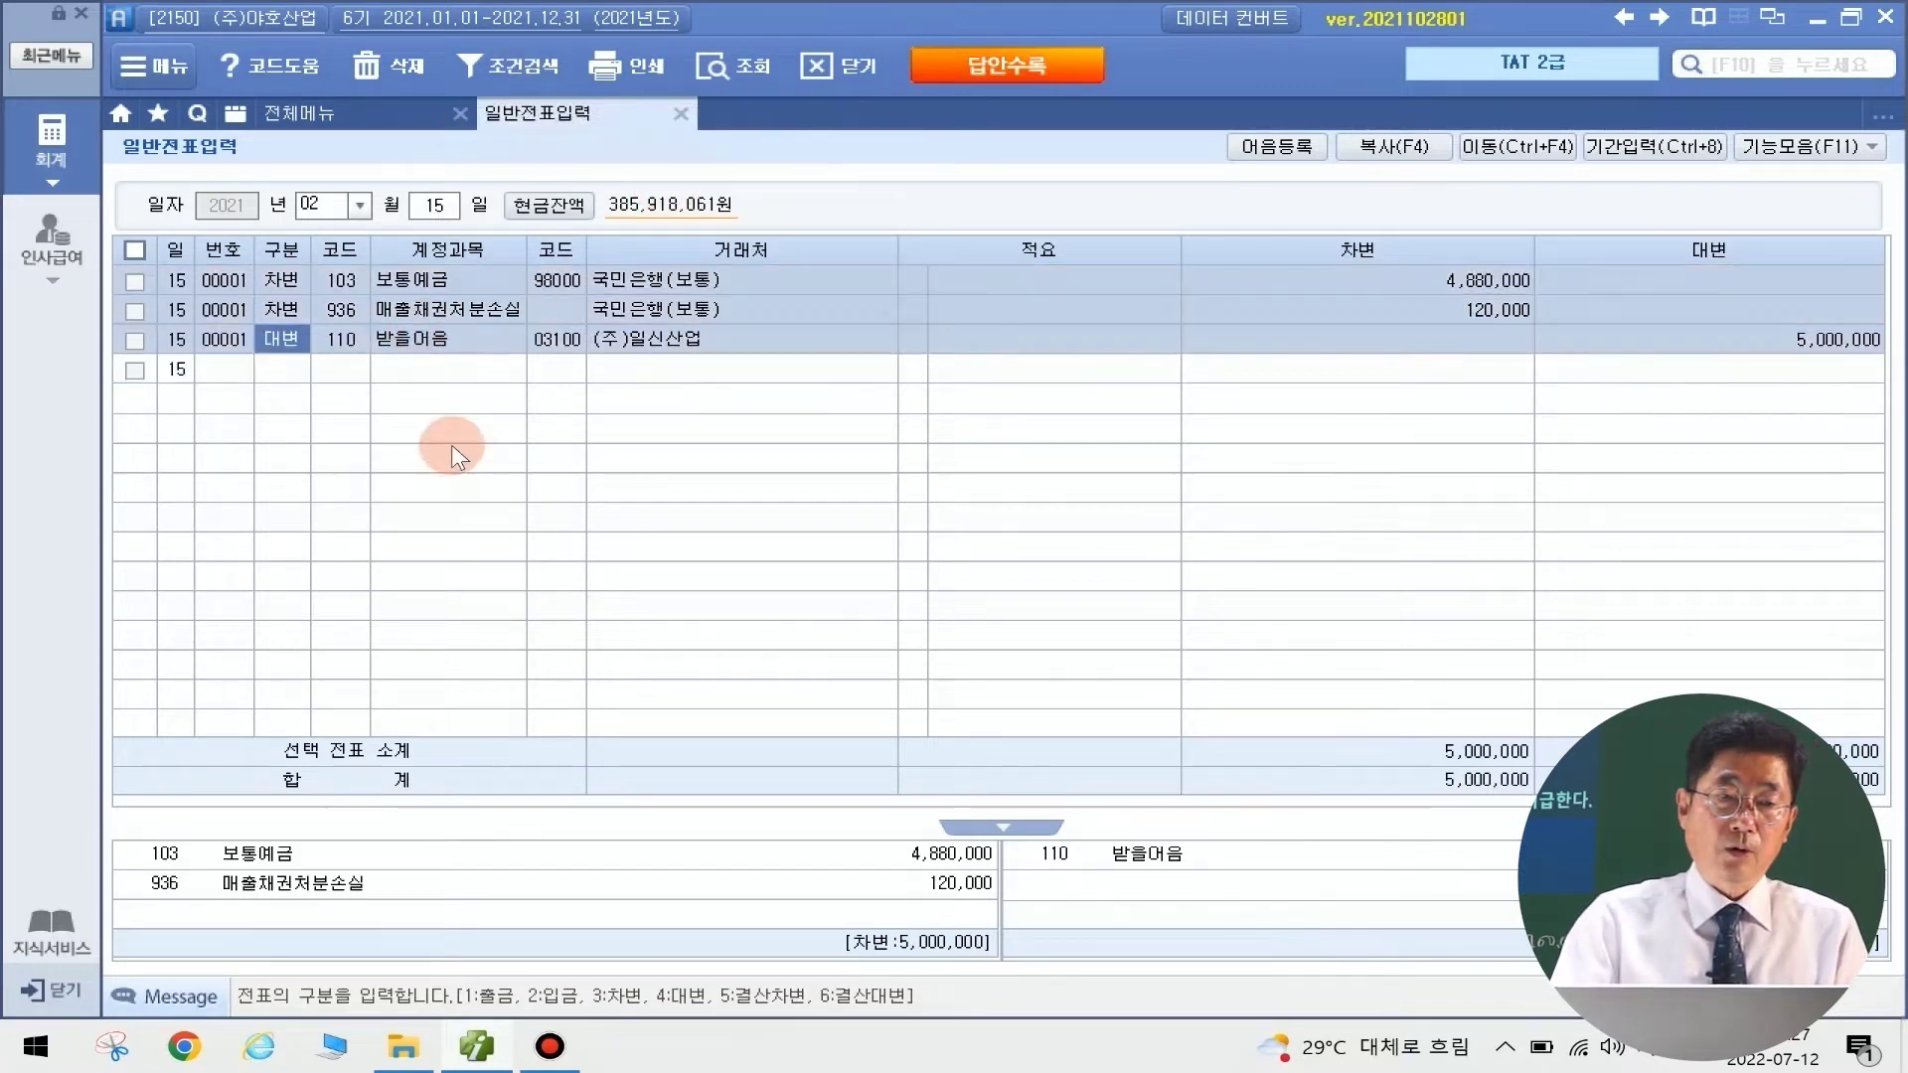
left_click(353, 342)
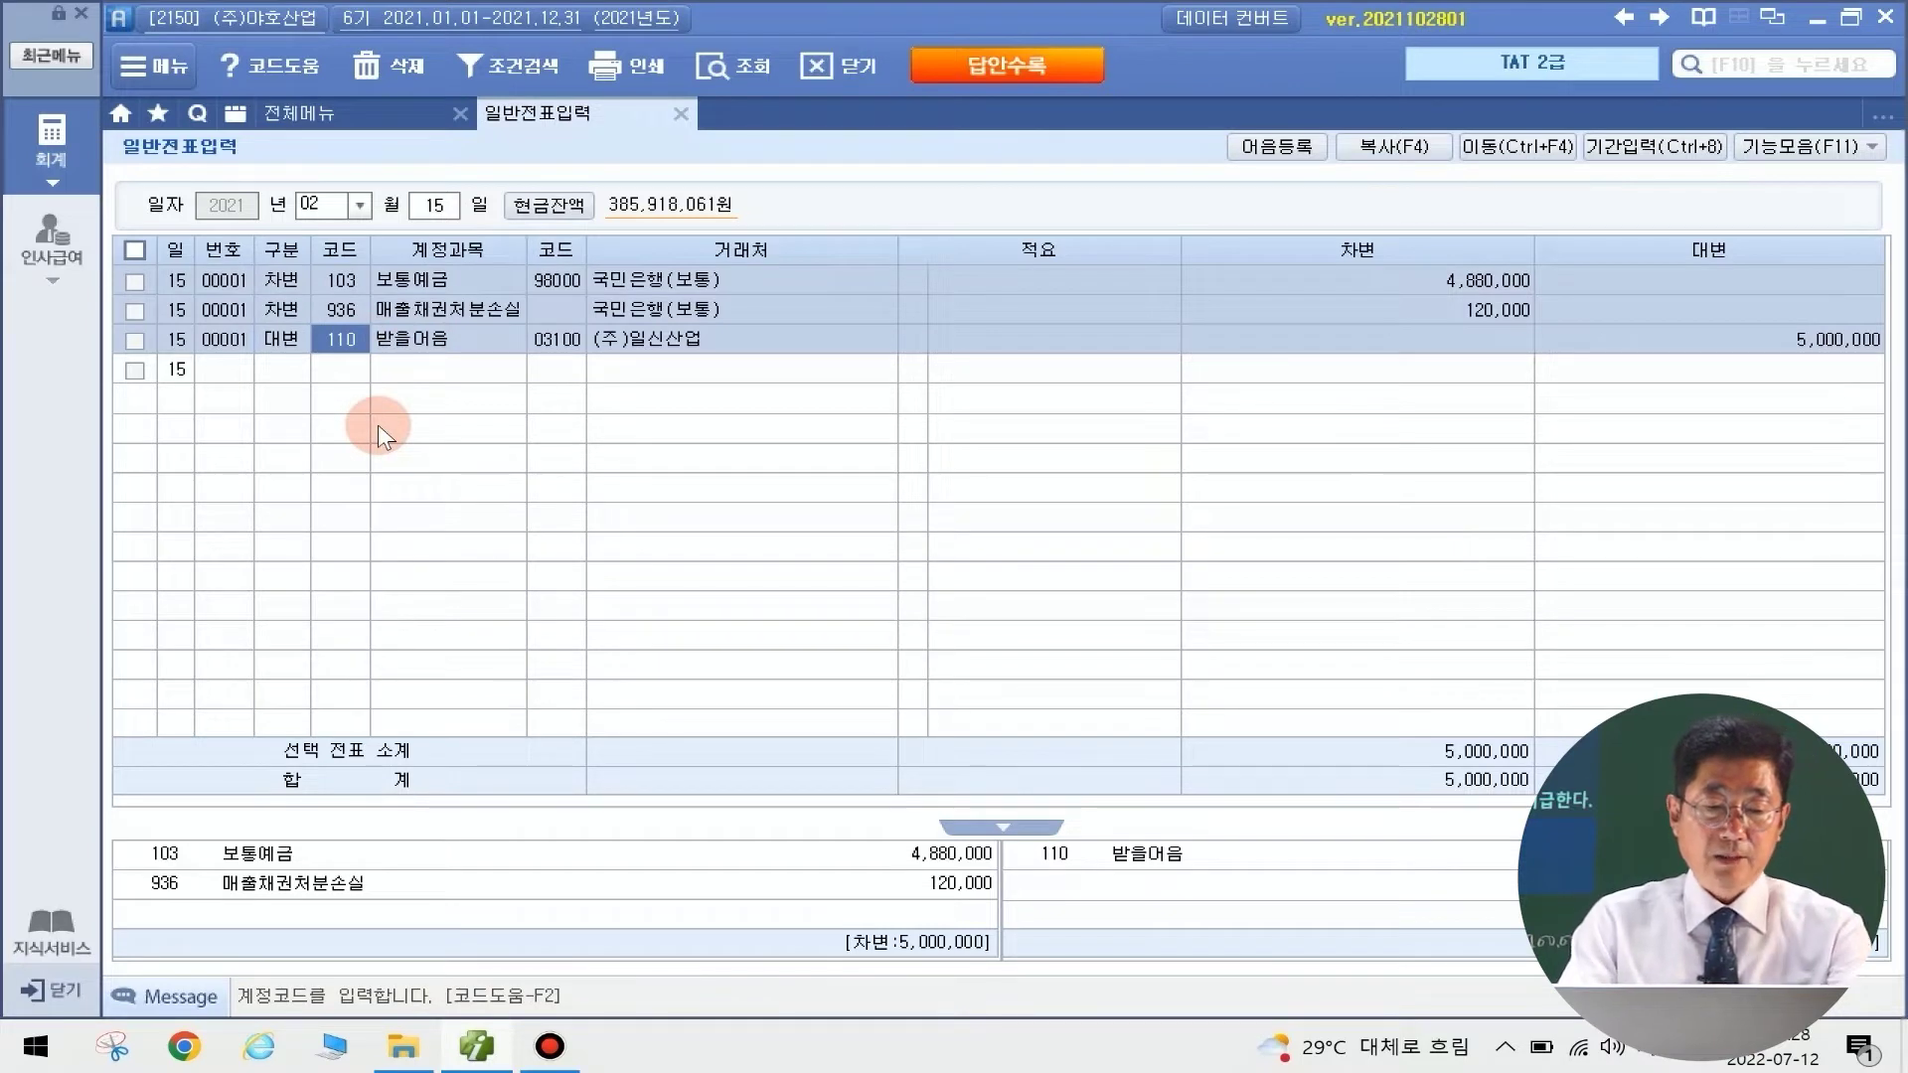
key("Return")
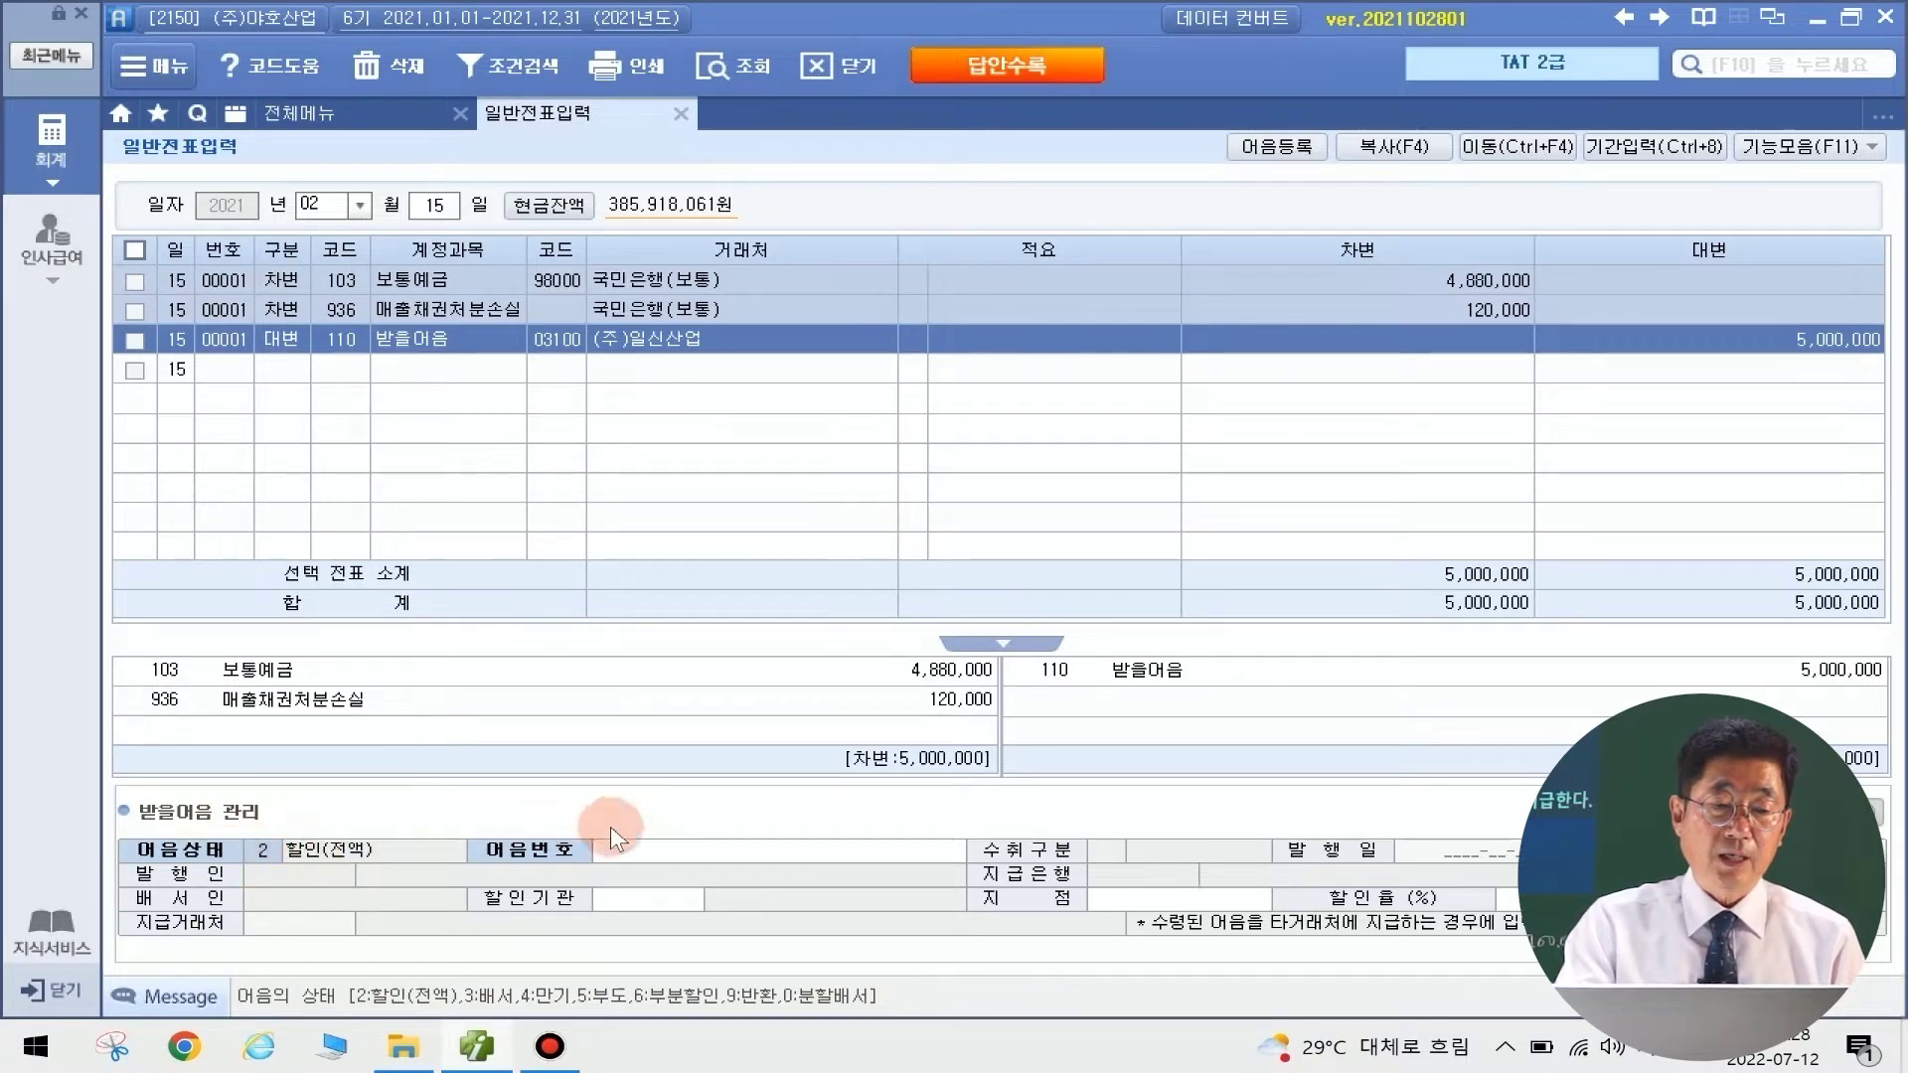
left_click(723, 850)
key("F2")
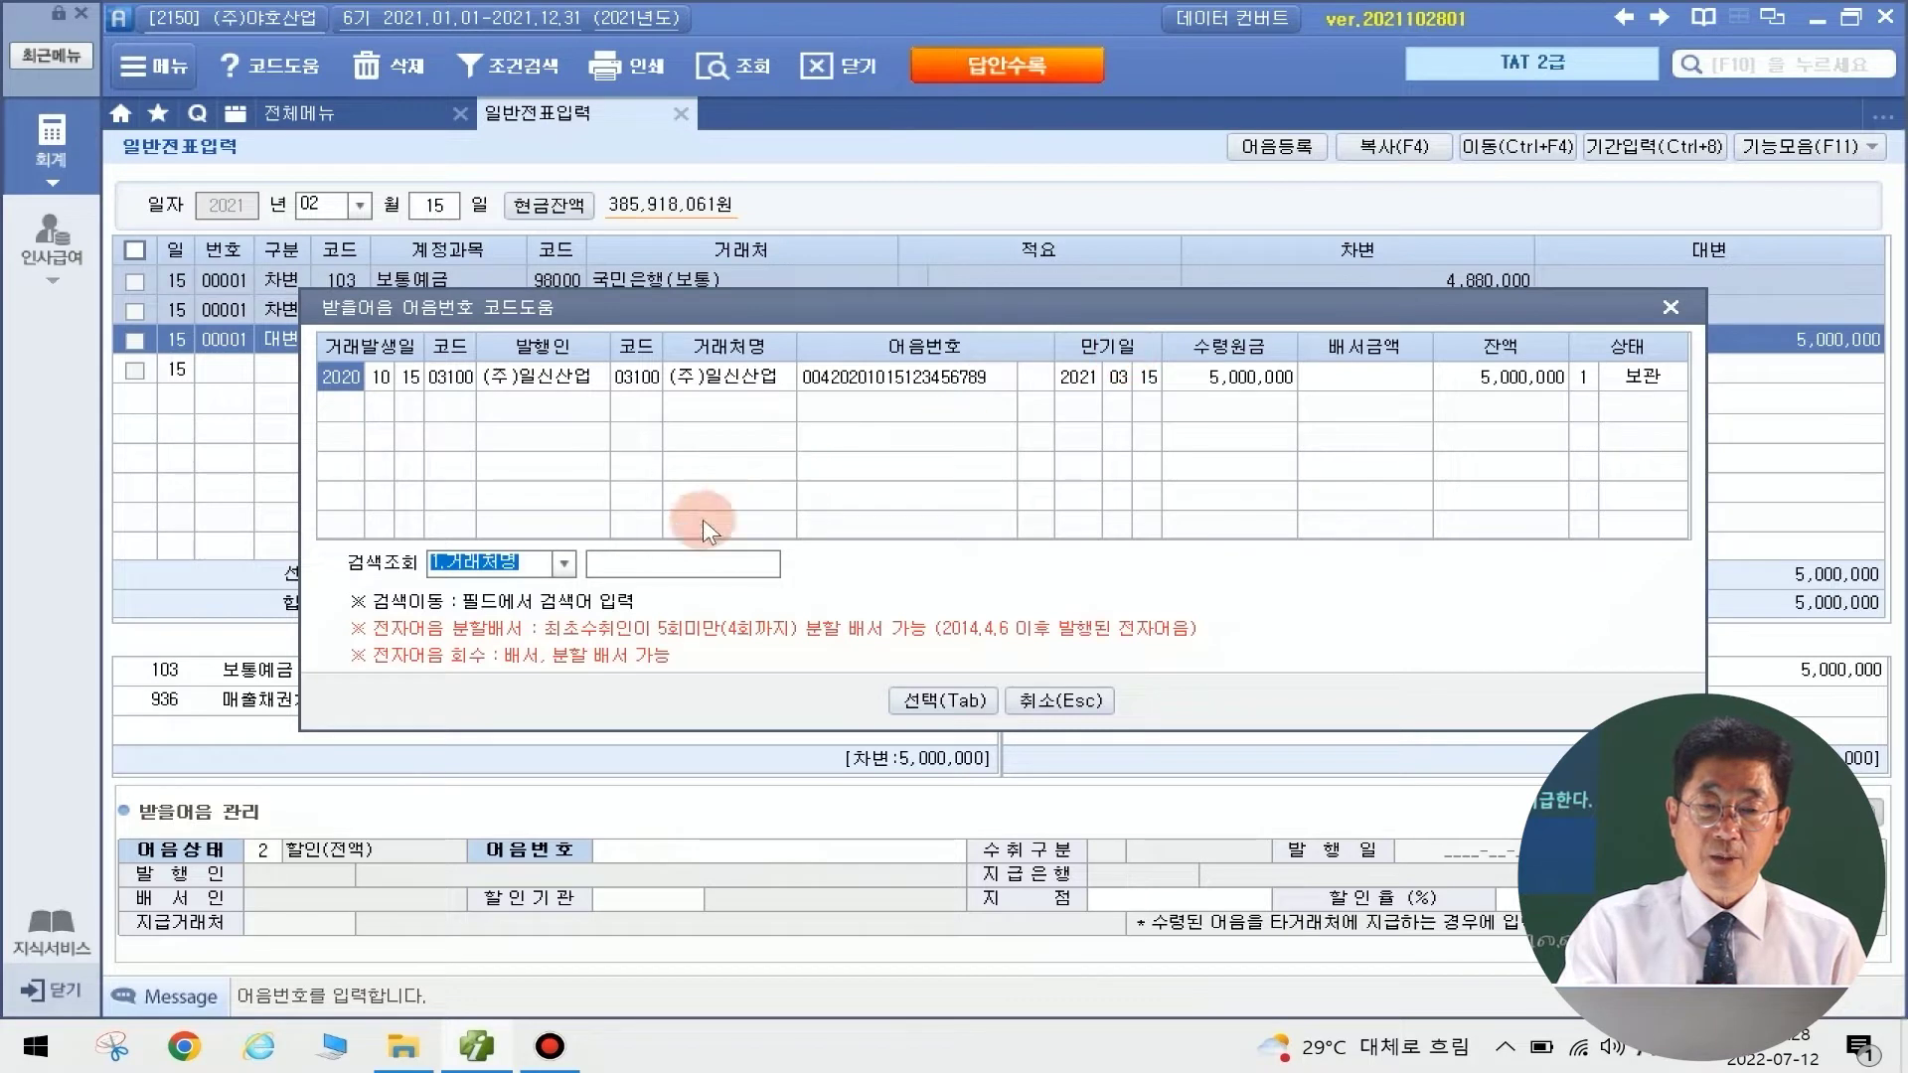
left_click(930, 702)
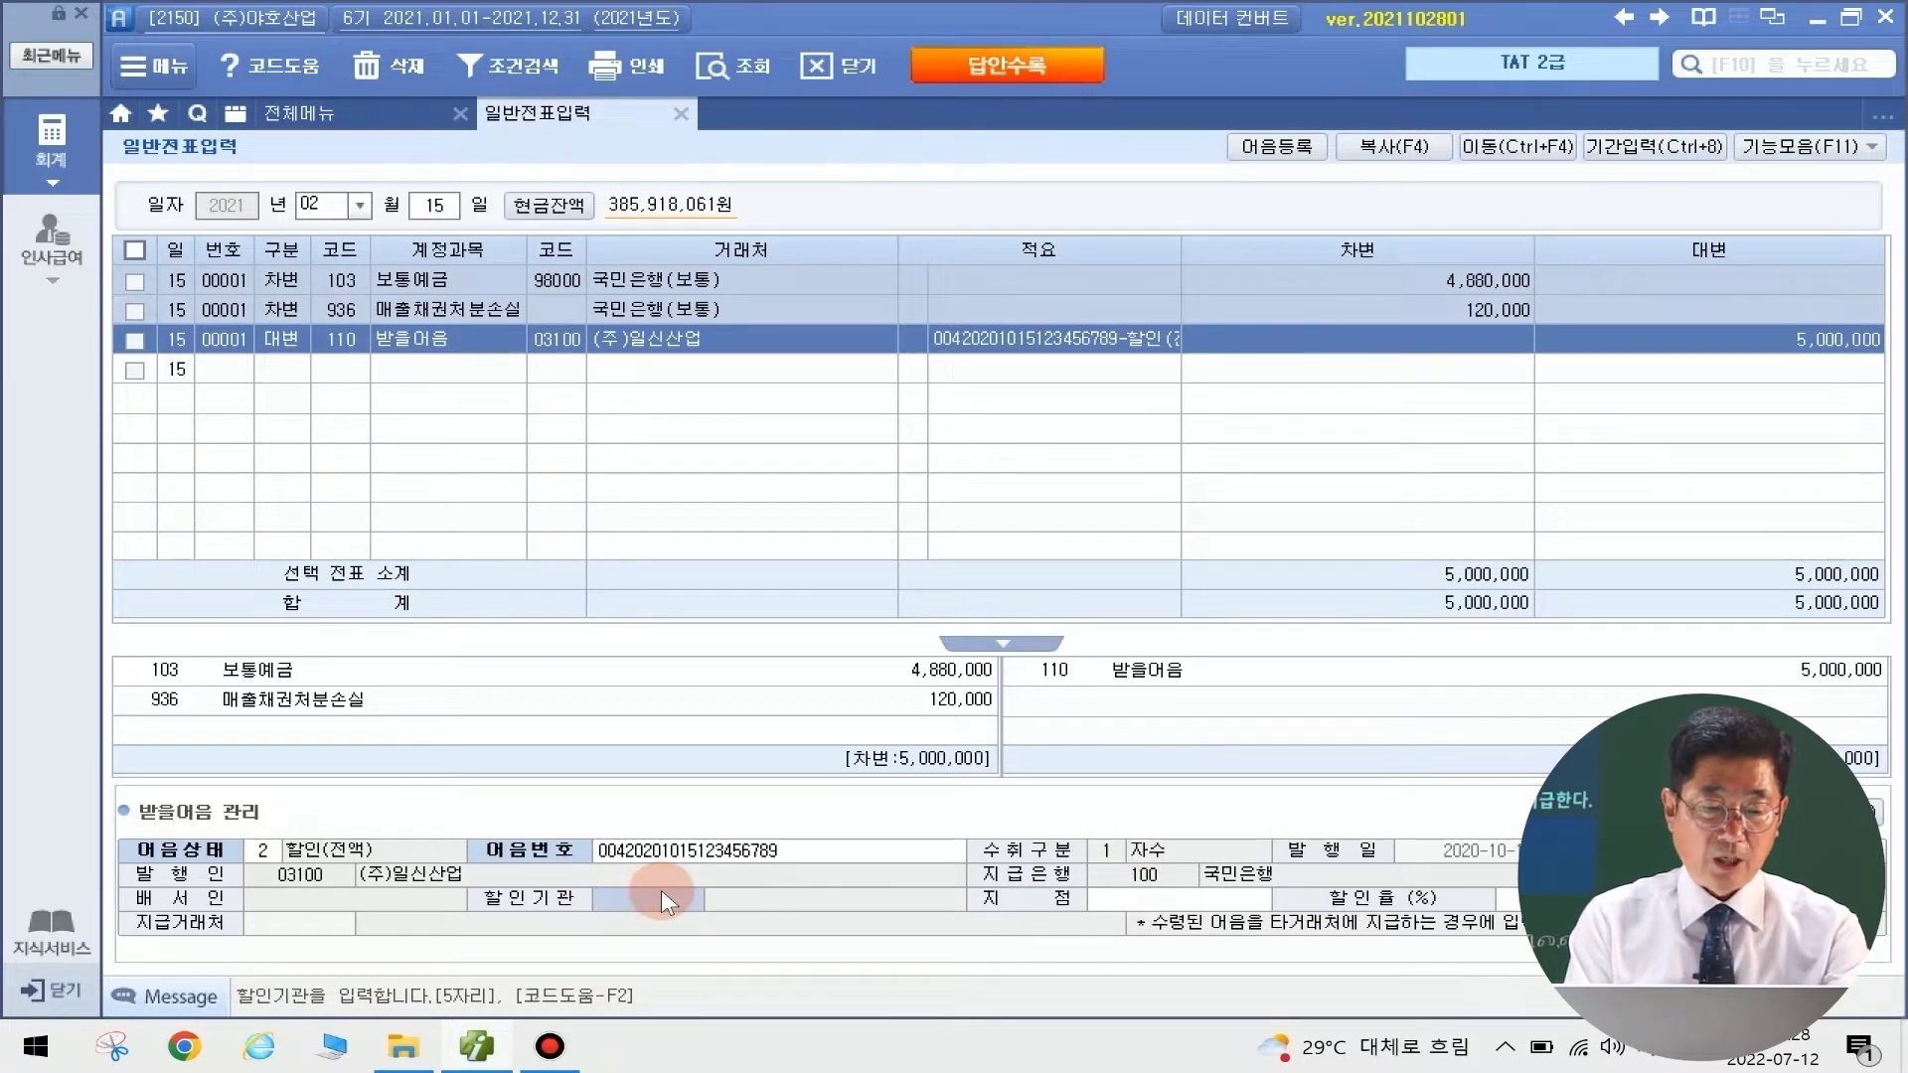
Set the discounting institution of the (주)일신산업 note to 국민은행(보통) by searching the counterparty codes for 국민
key("F2")
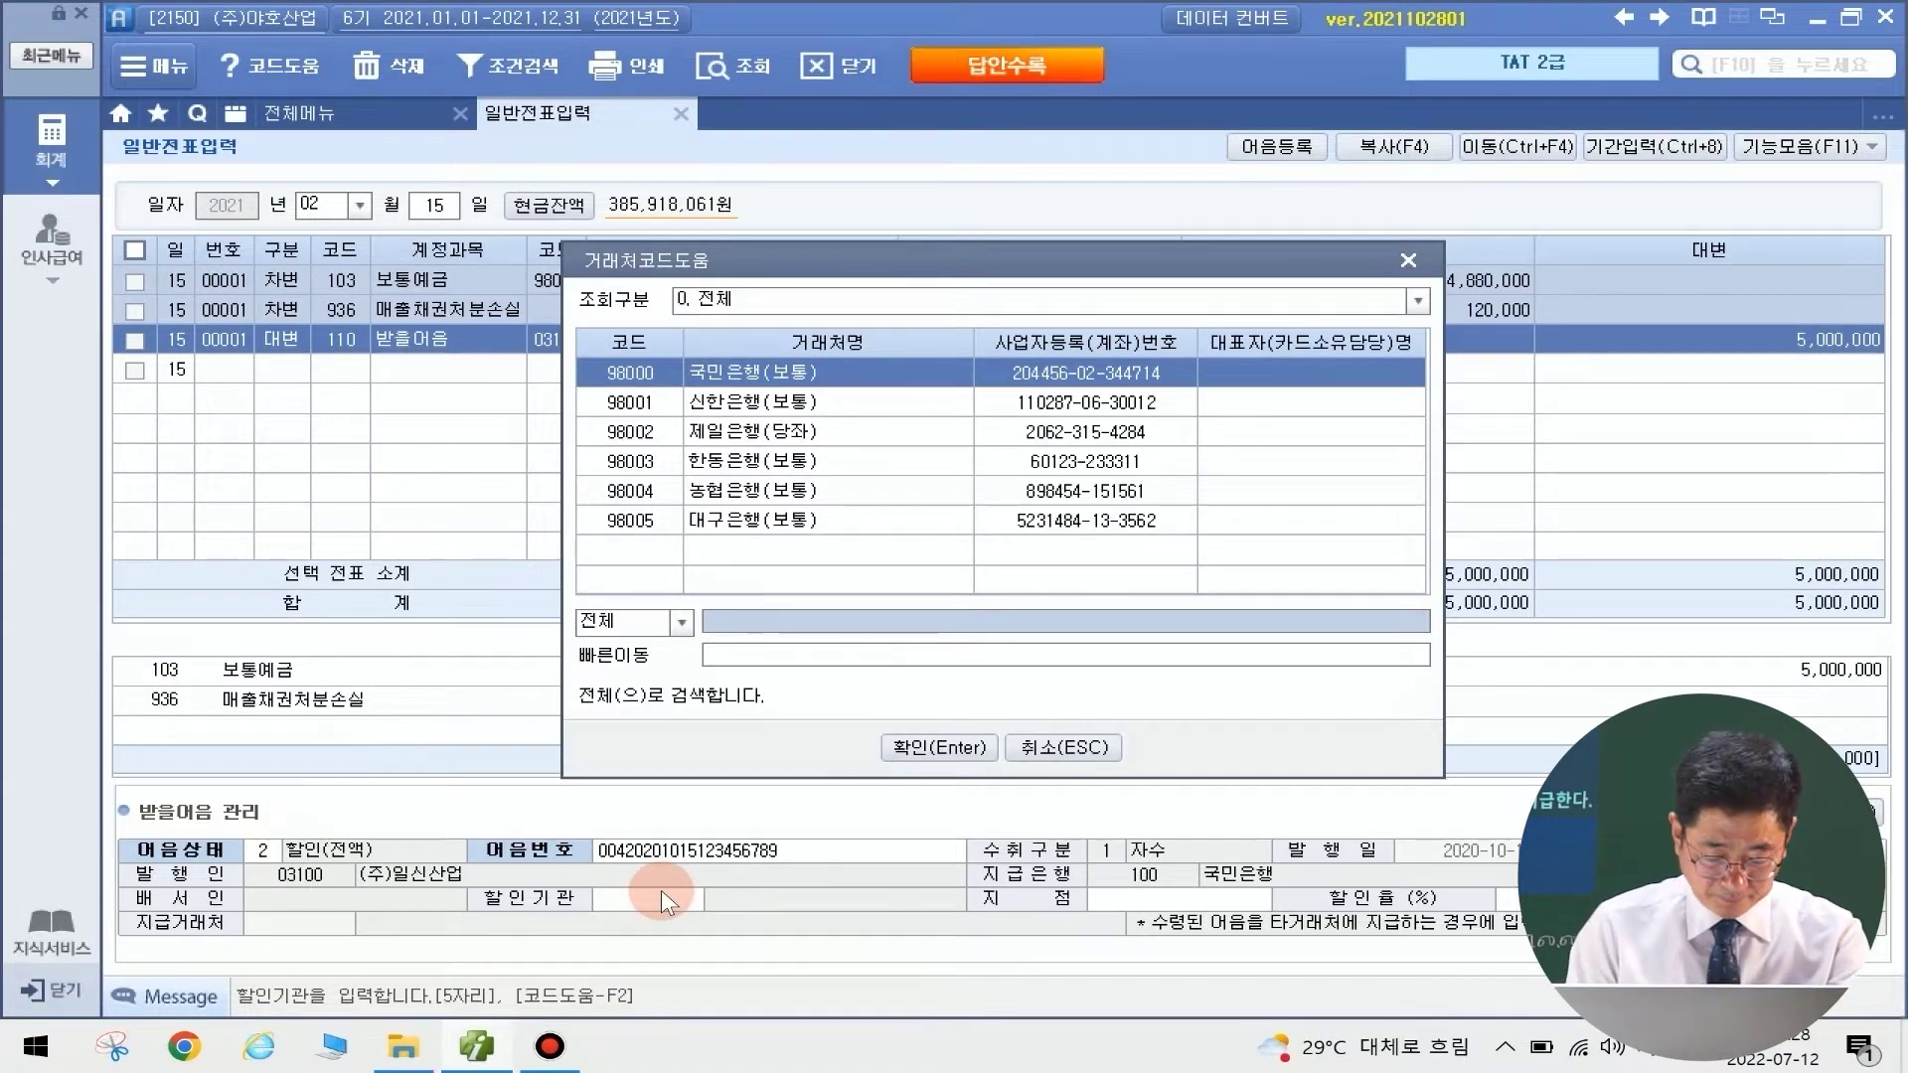
type("ㄱ국민")
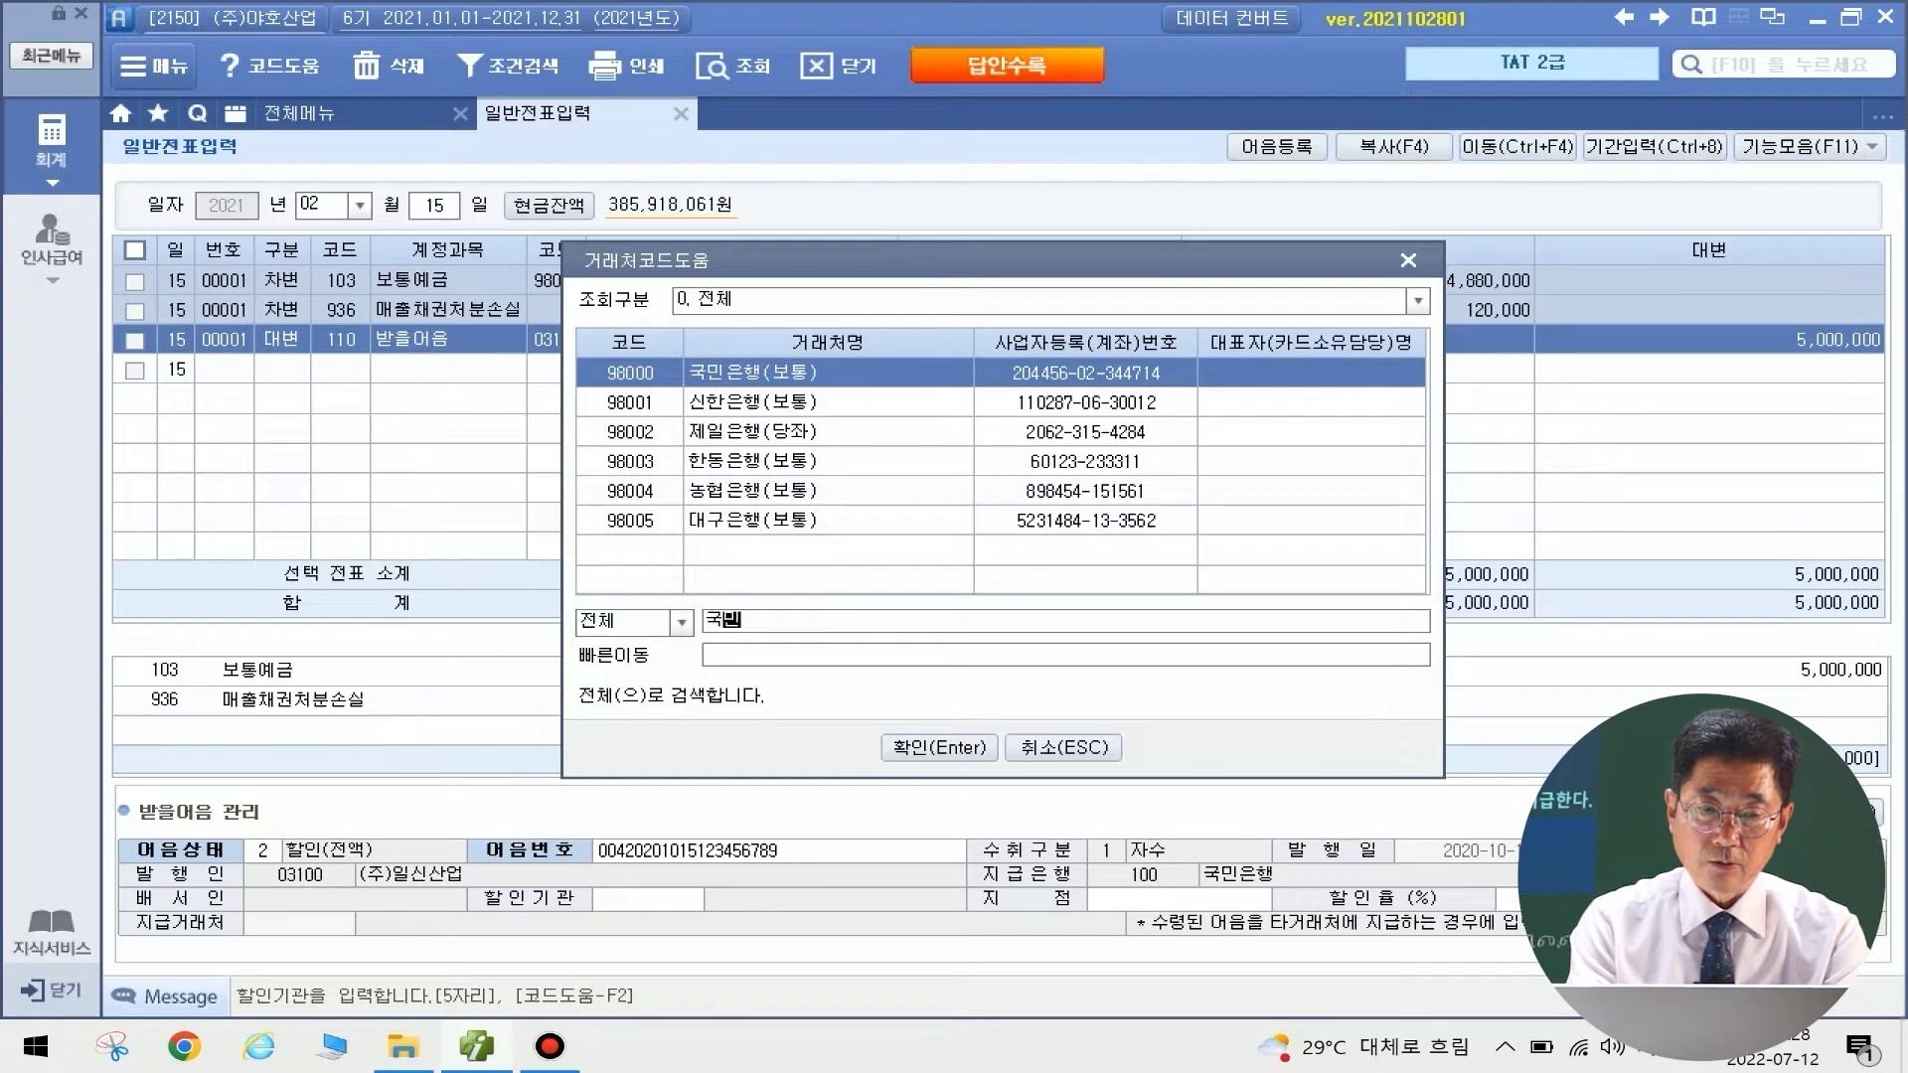
key("Return")
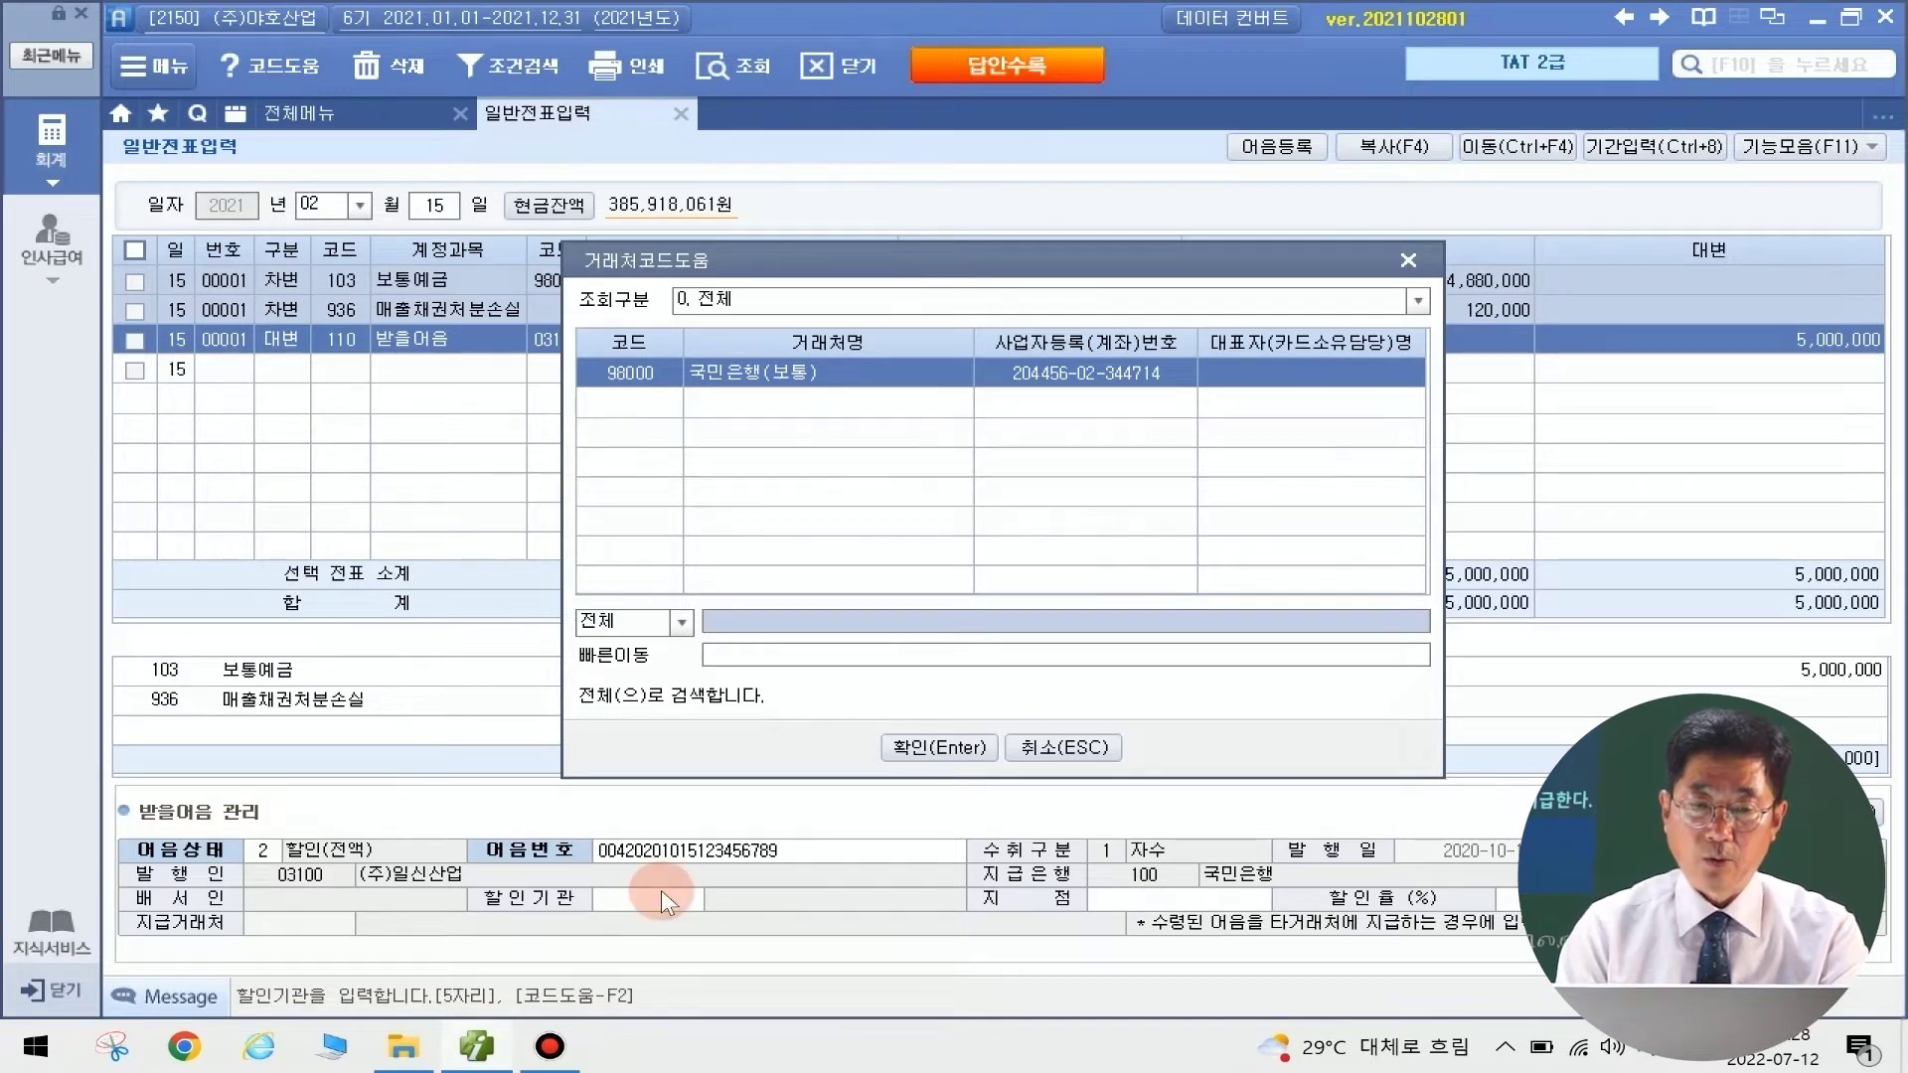
key("Return")
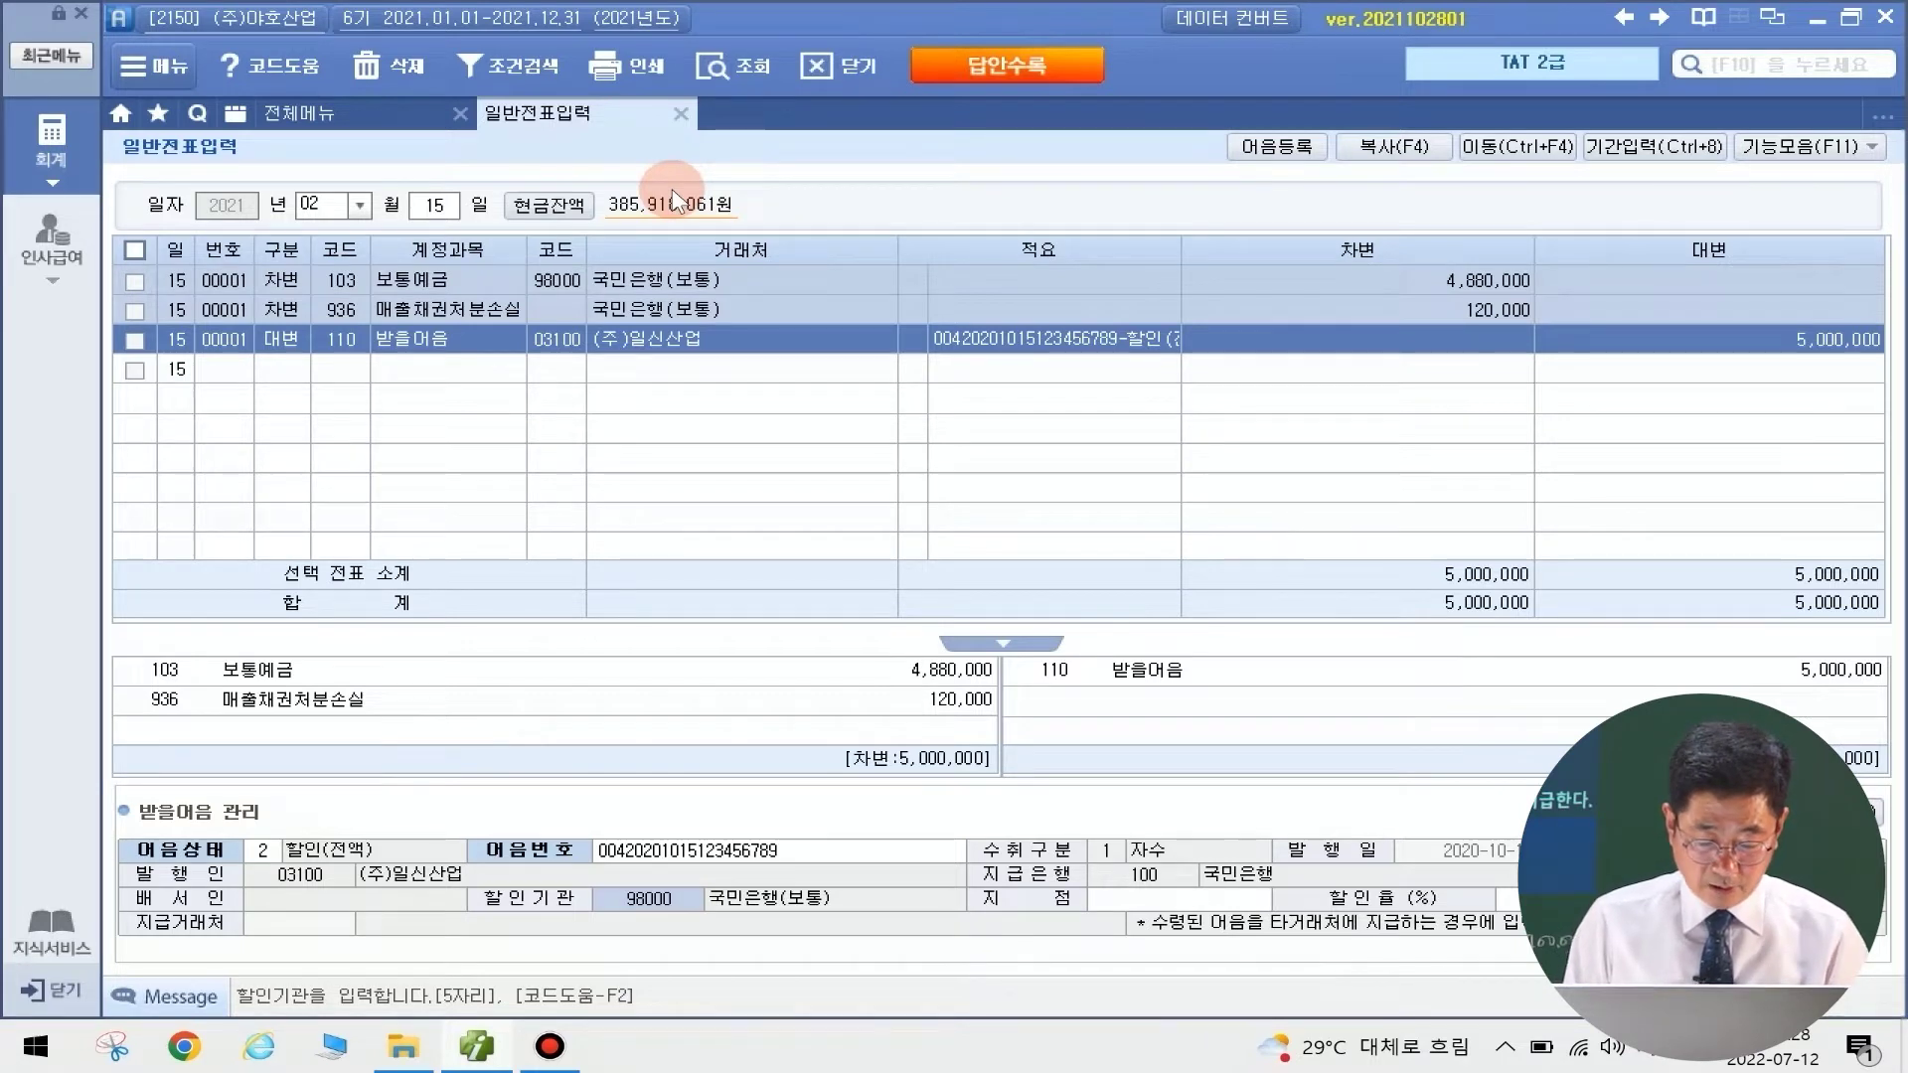
Start a voucher dated March 2 with a debit line for account 103 보통예금, counterparty 국민은행(보통), and an amount of 12,000,000
left_click(336, 209)
type("03")
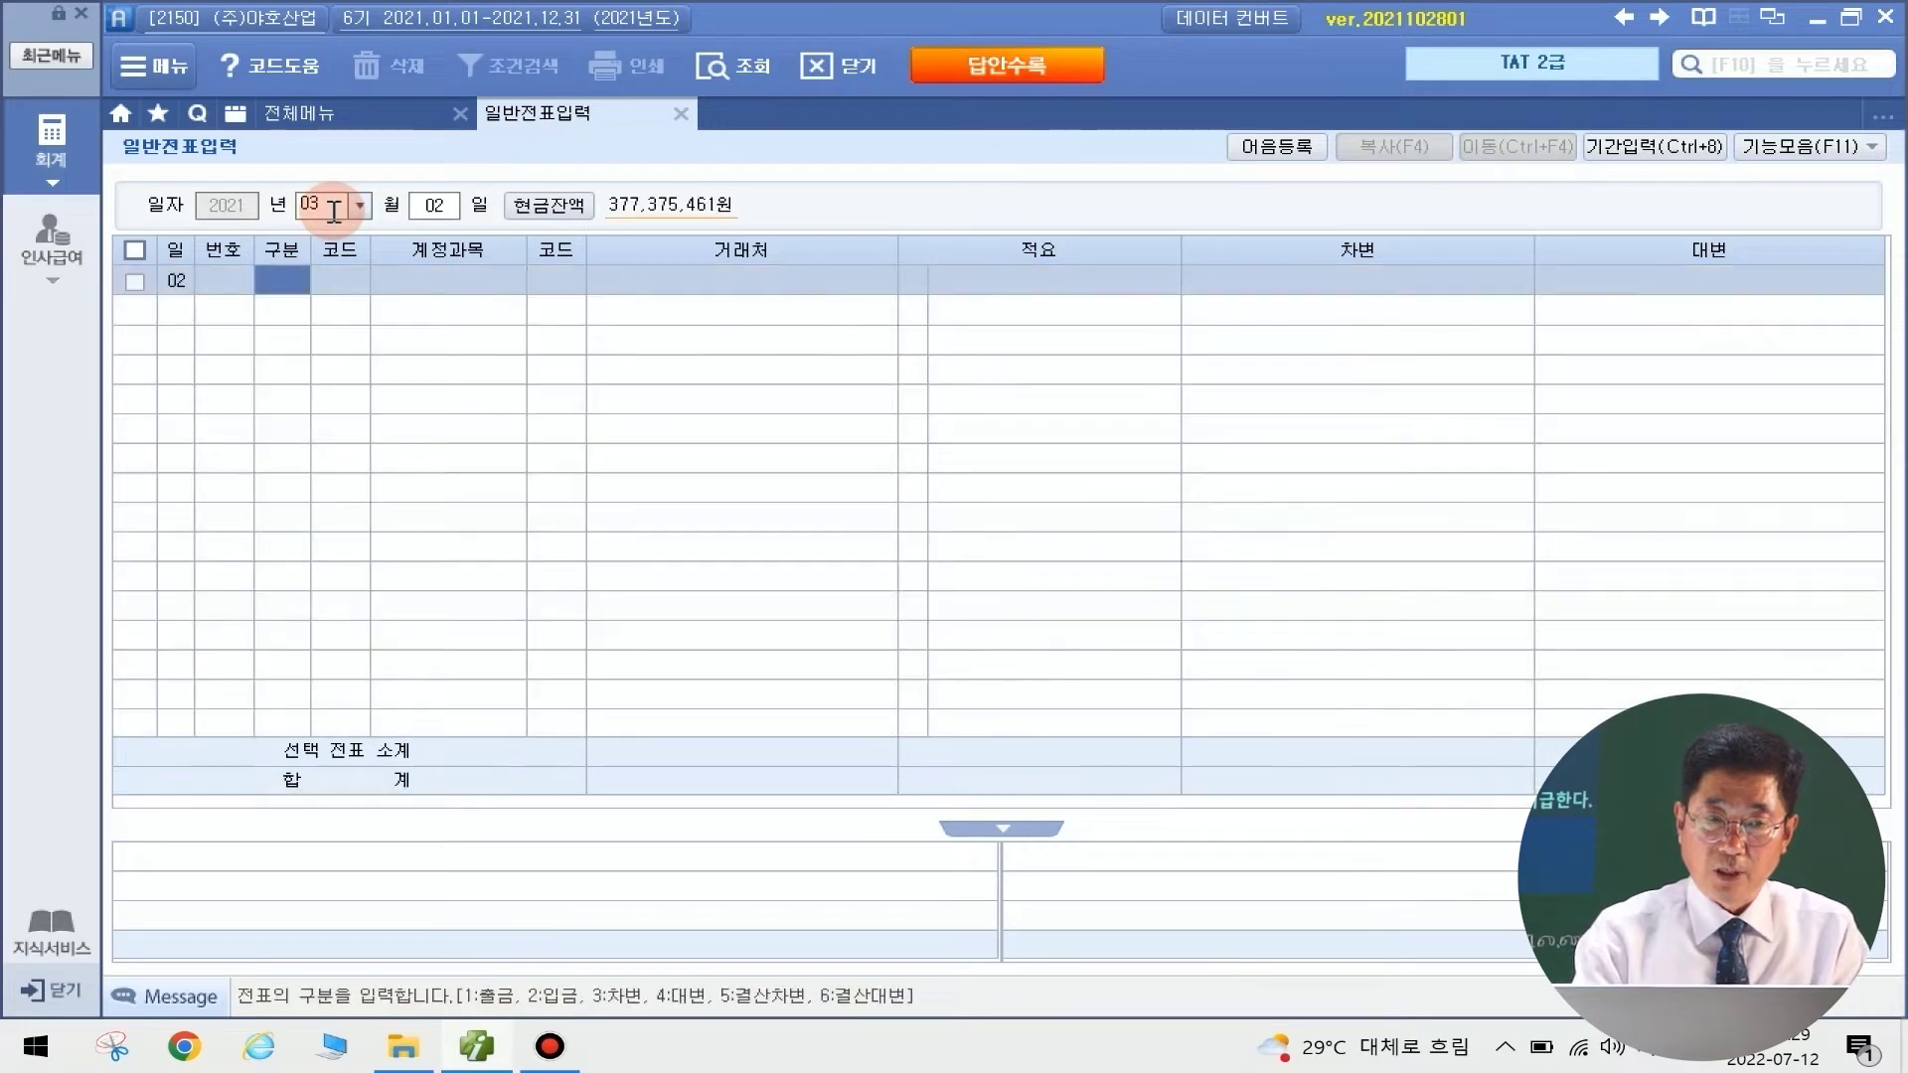
type("023")
key("Return")
type("103")
key("Return")
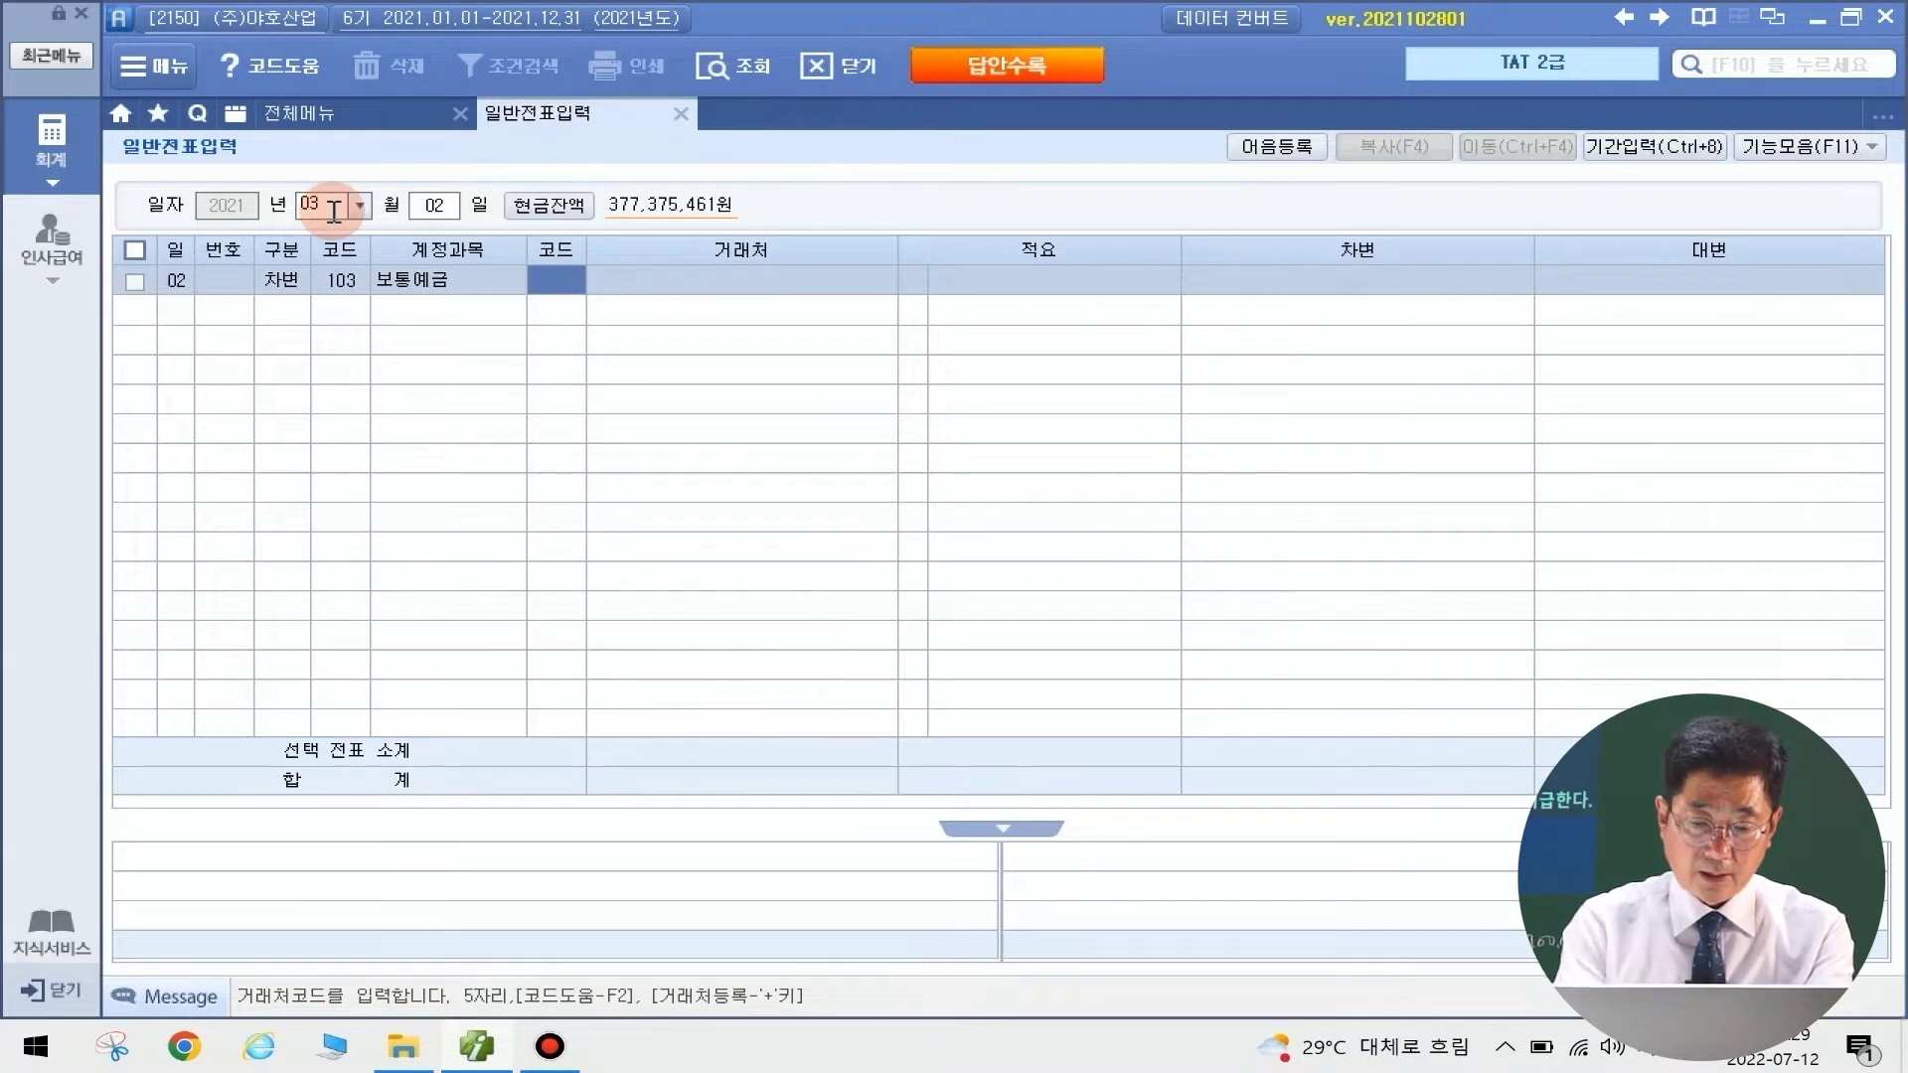
type("98000")
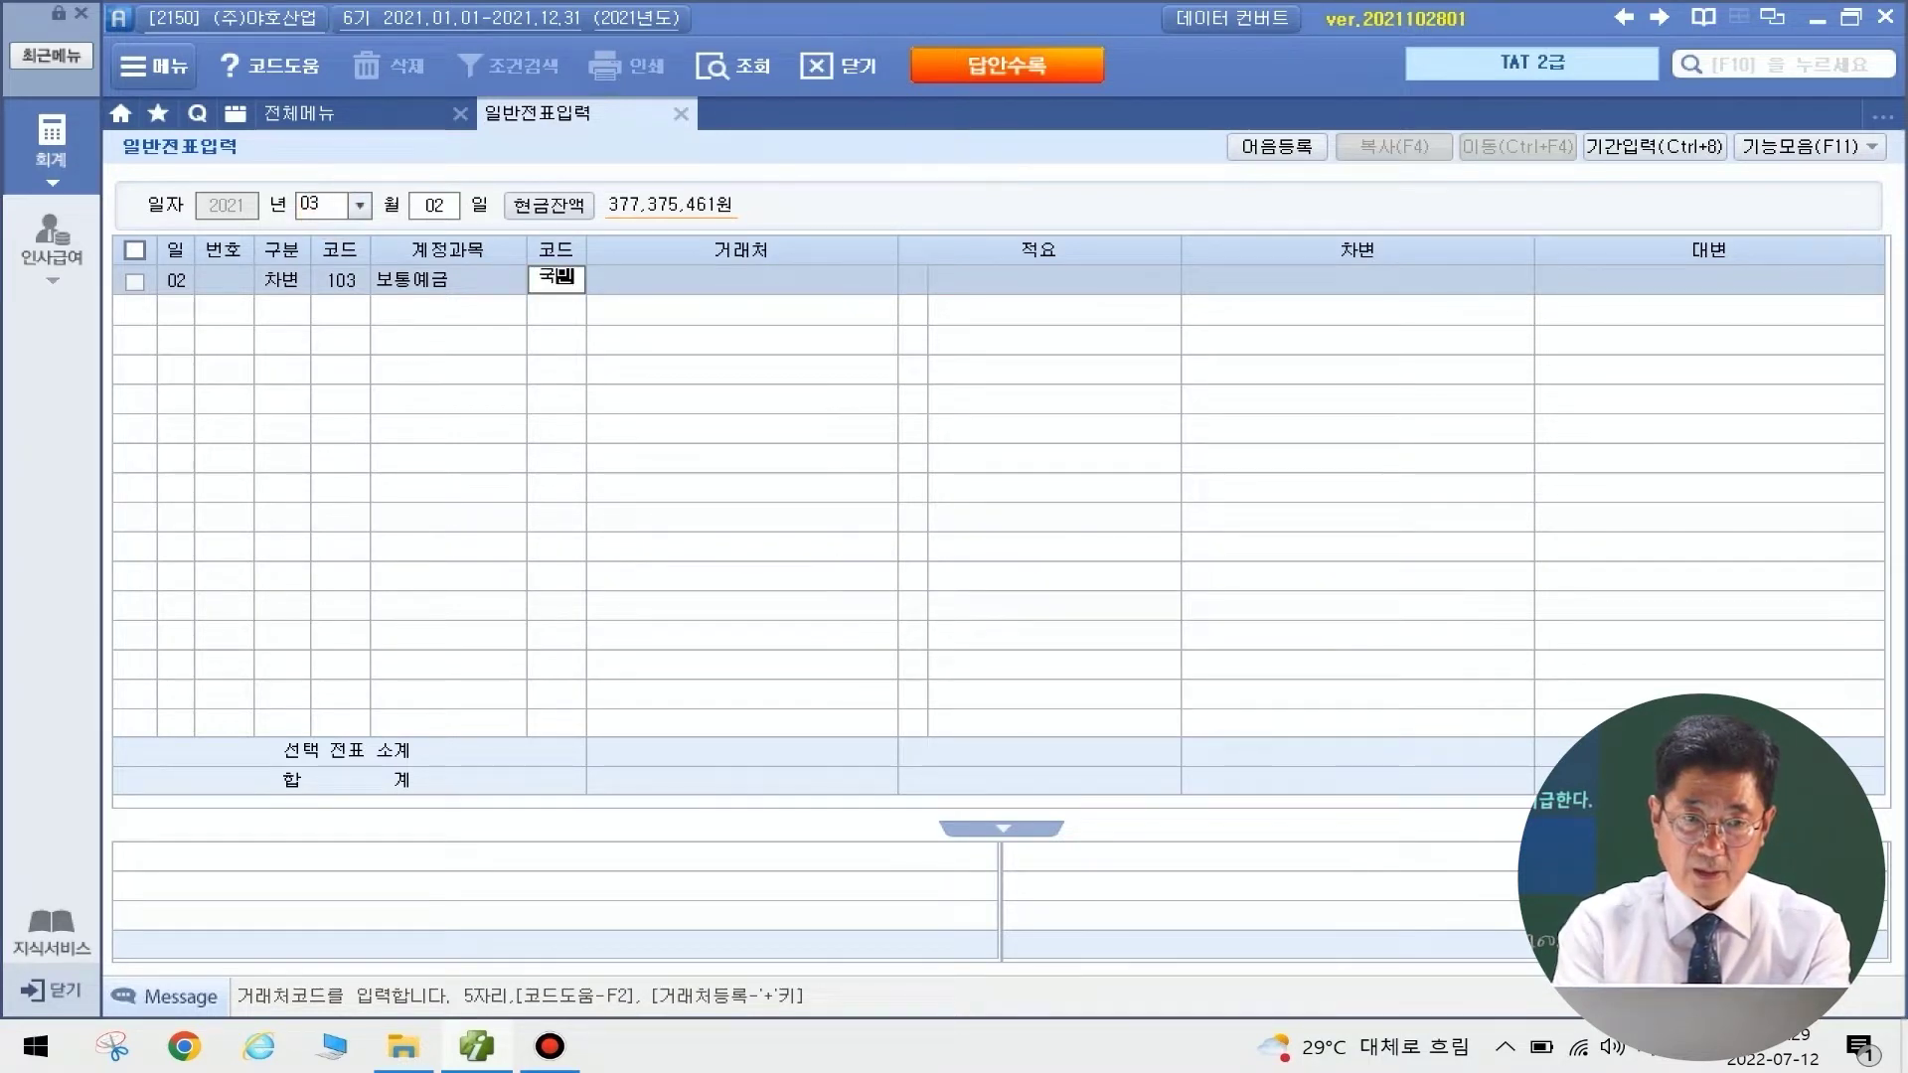
key("Return")
key("Return")
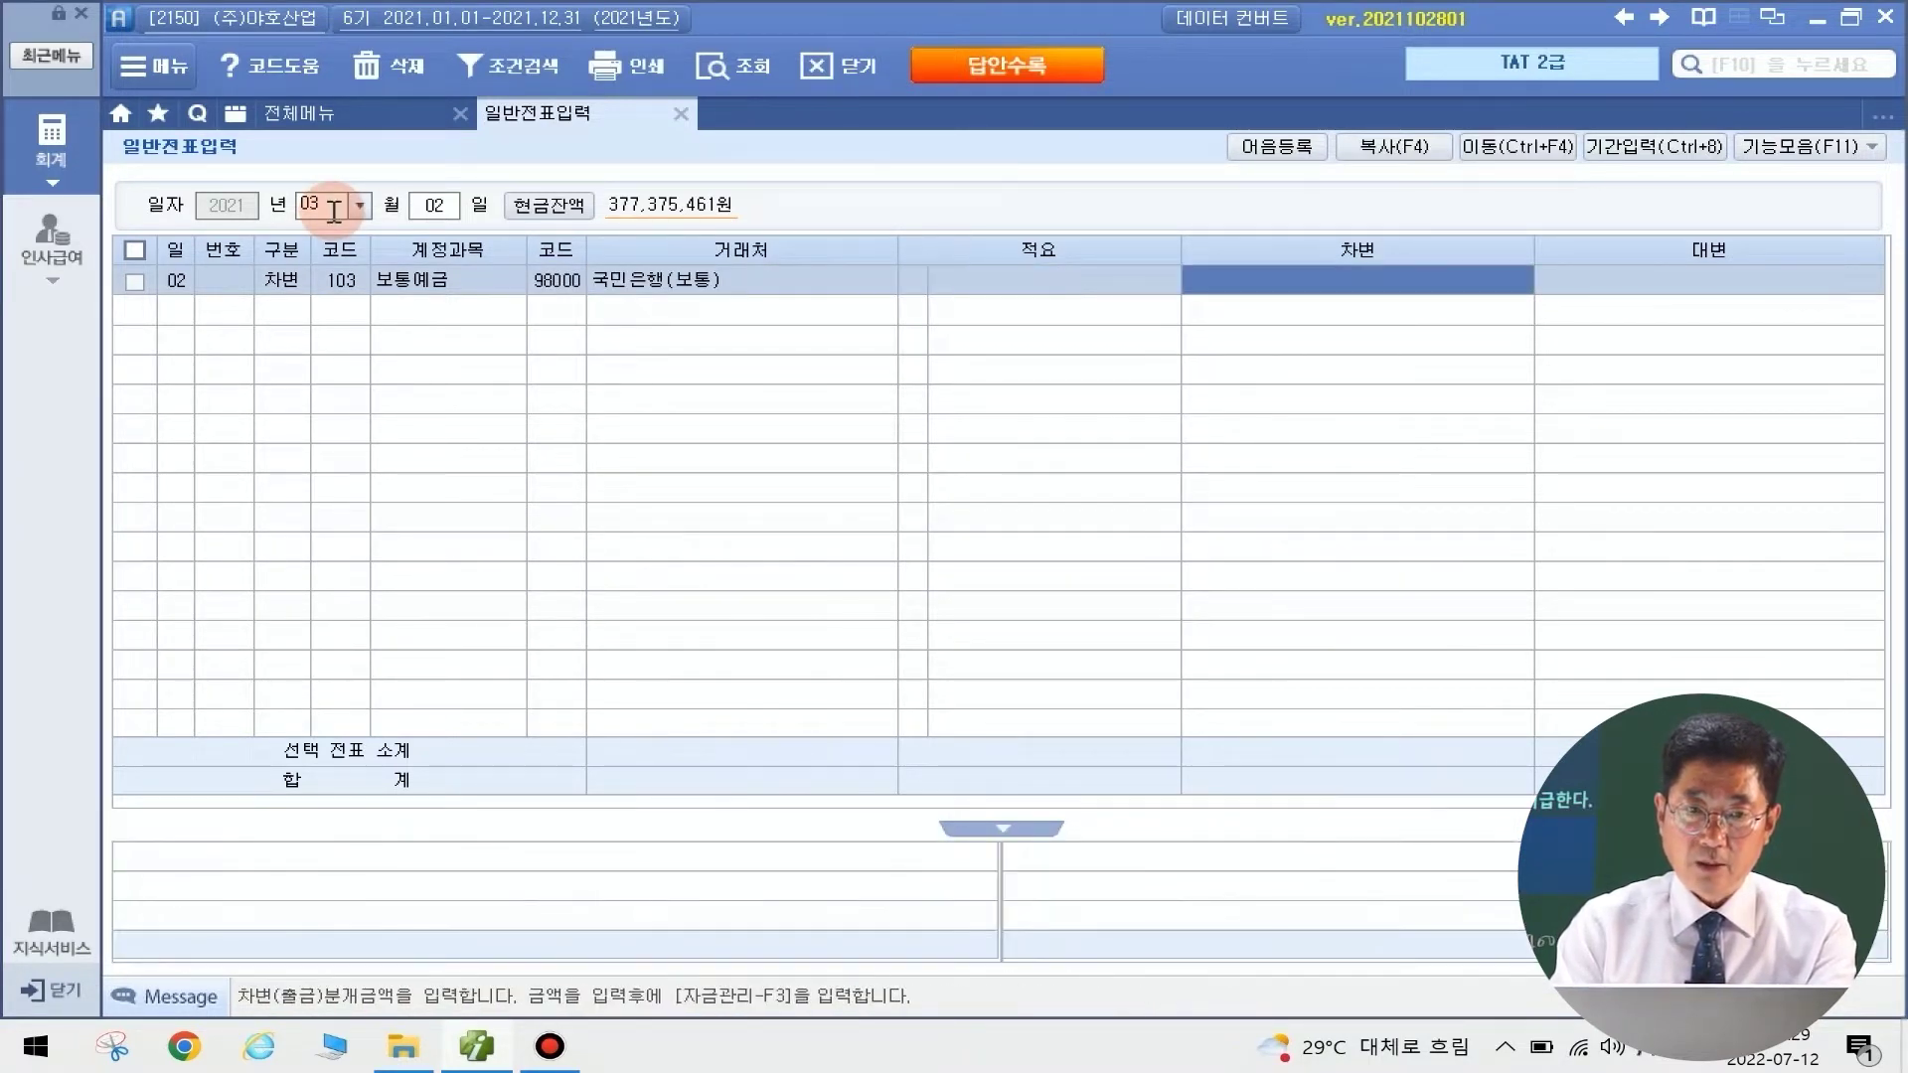
type("12000000")
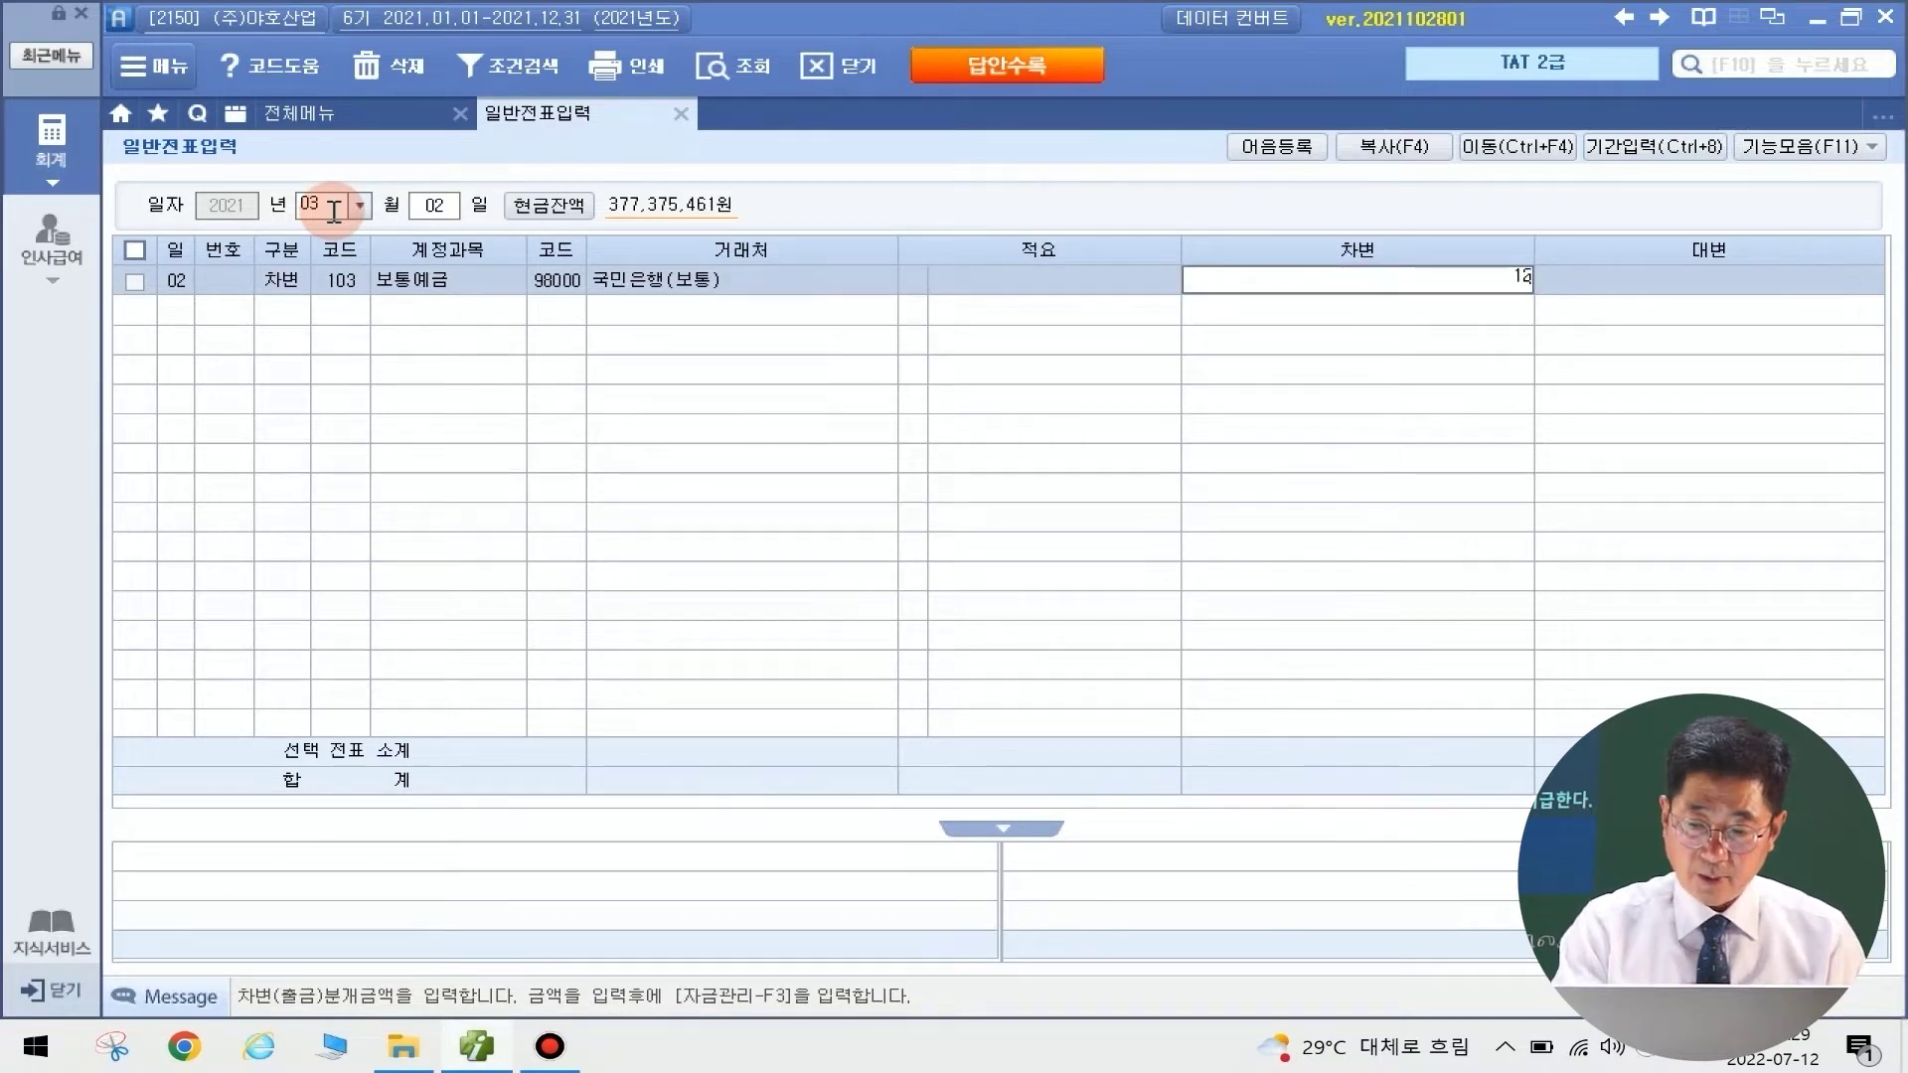
key("Return")
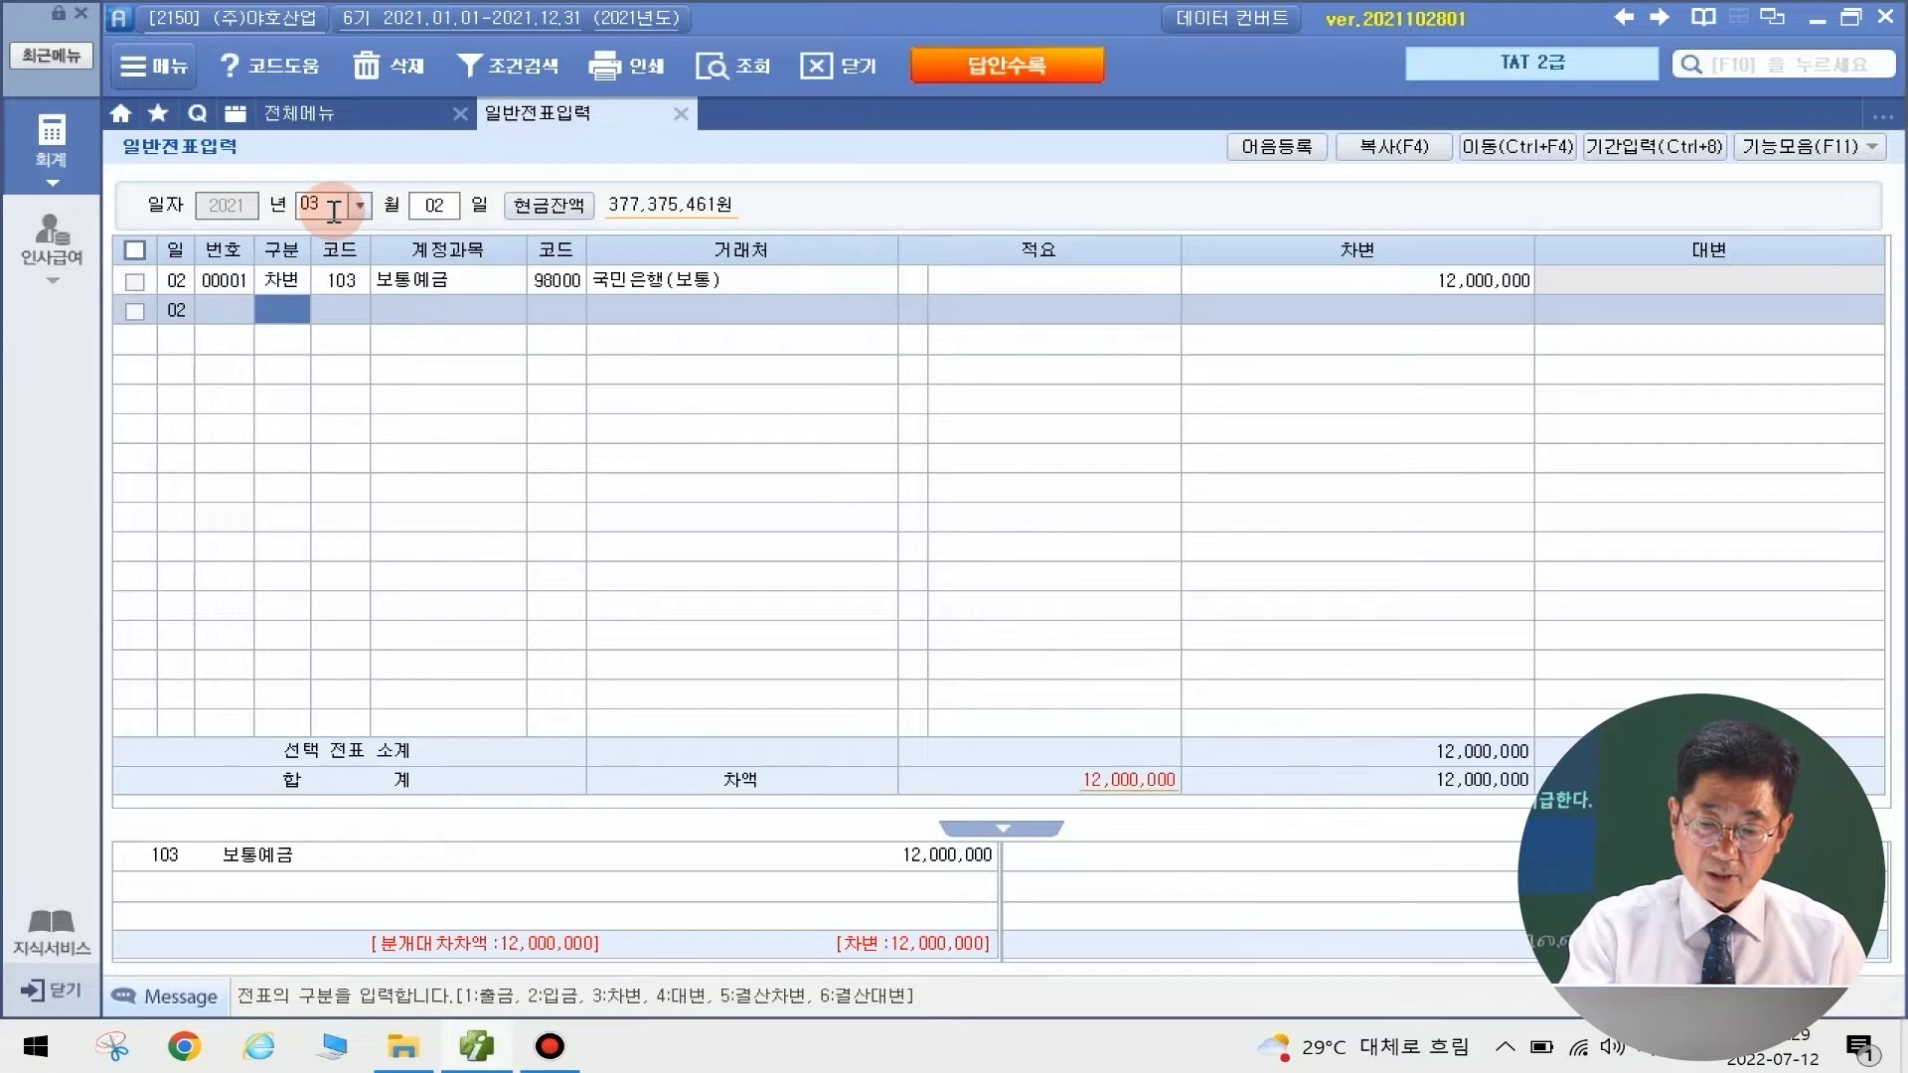
Add a debit line for account 114 단기대여금 with counterparty (주)삼광산업 and an amount of 10,000,000
type("3")
key("Return")
type("114")
key("Return")
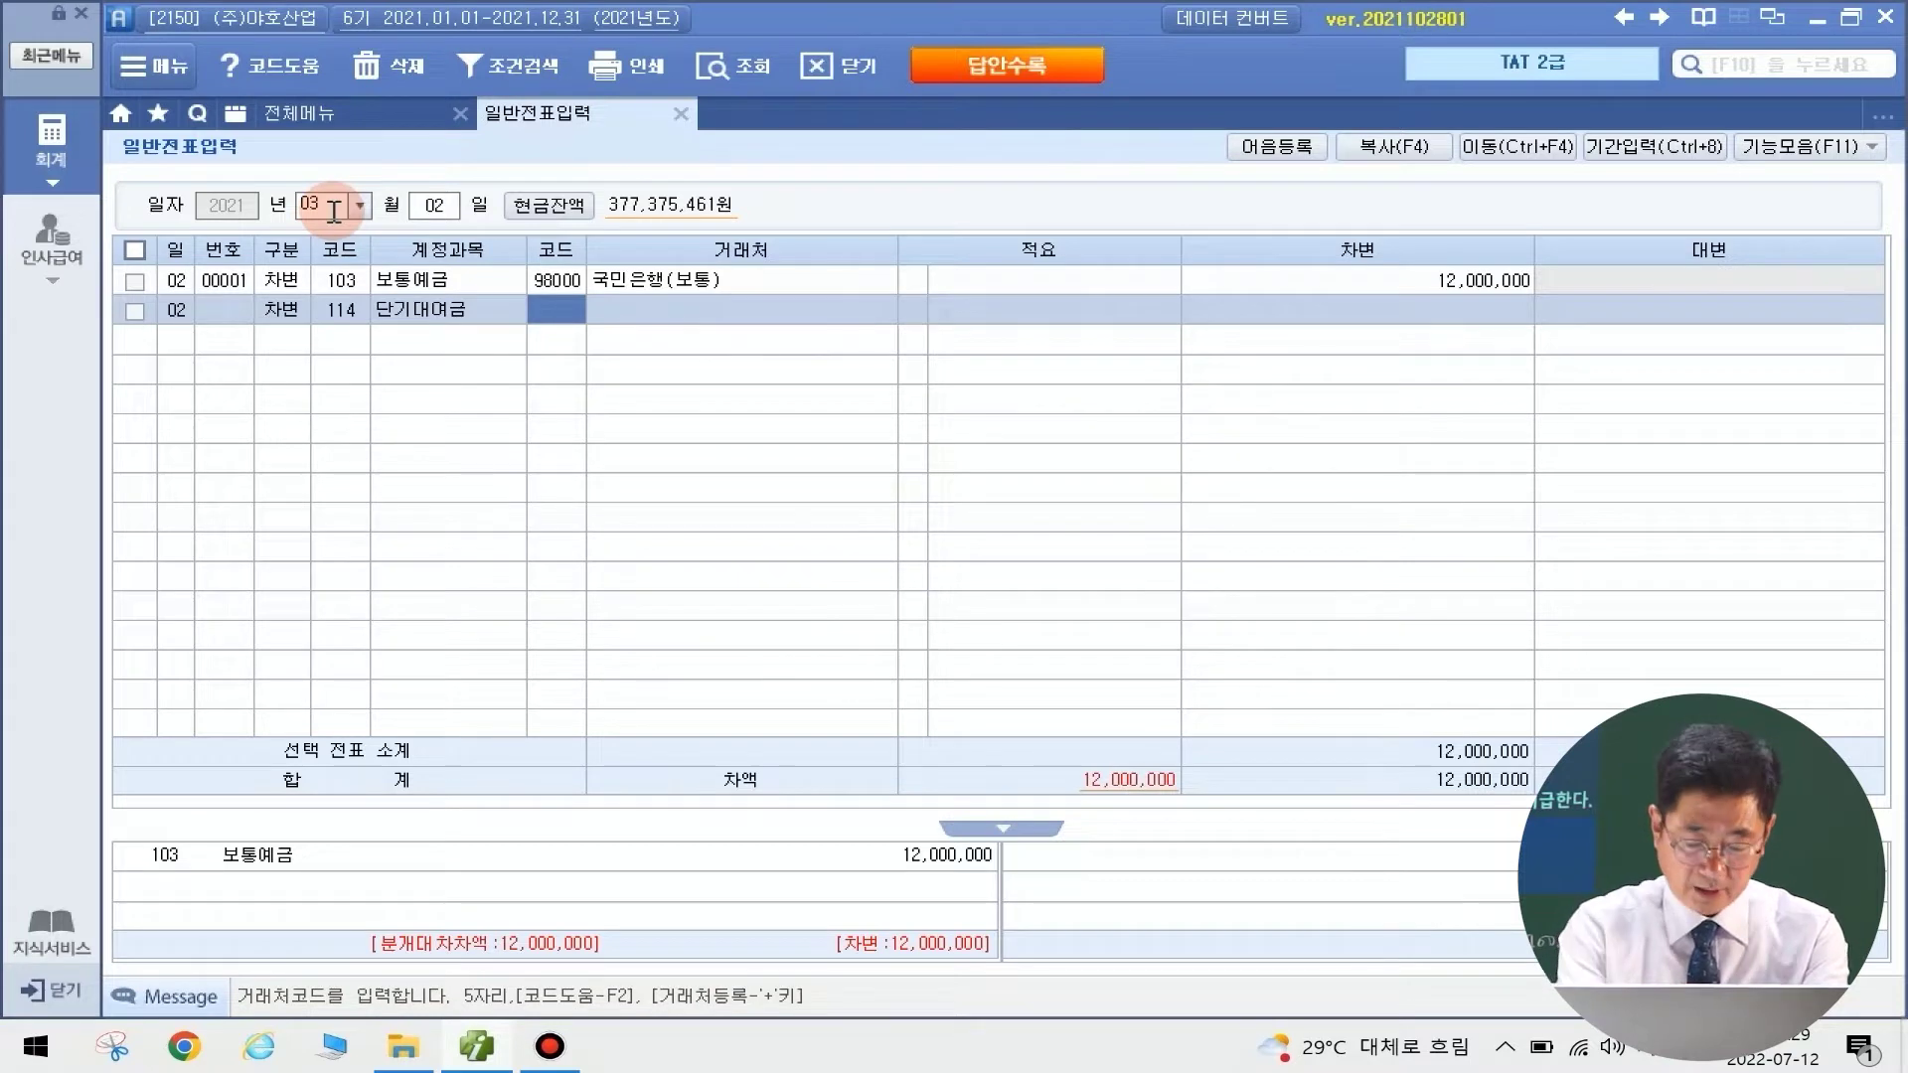
type("3300")
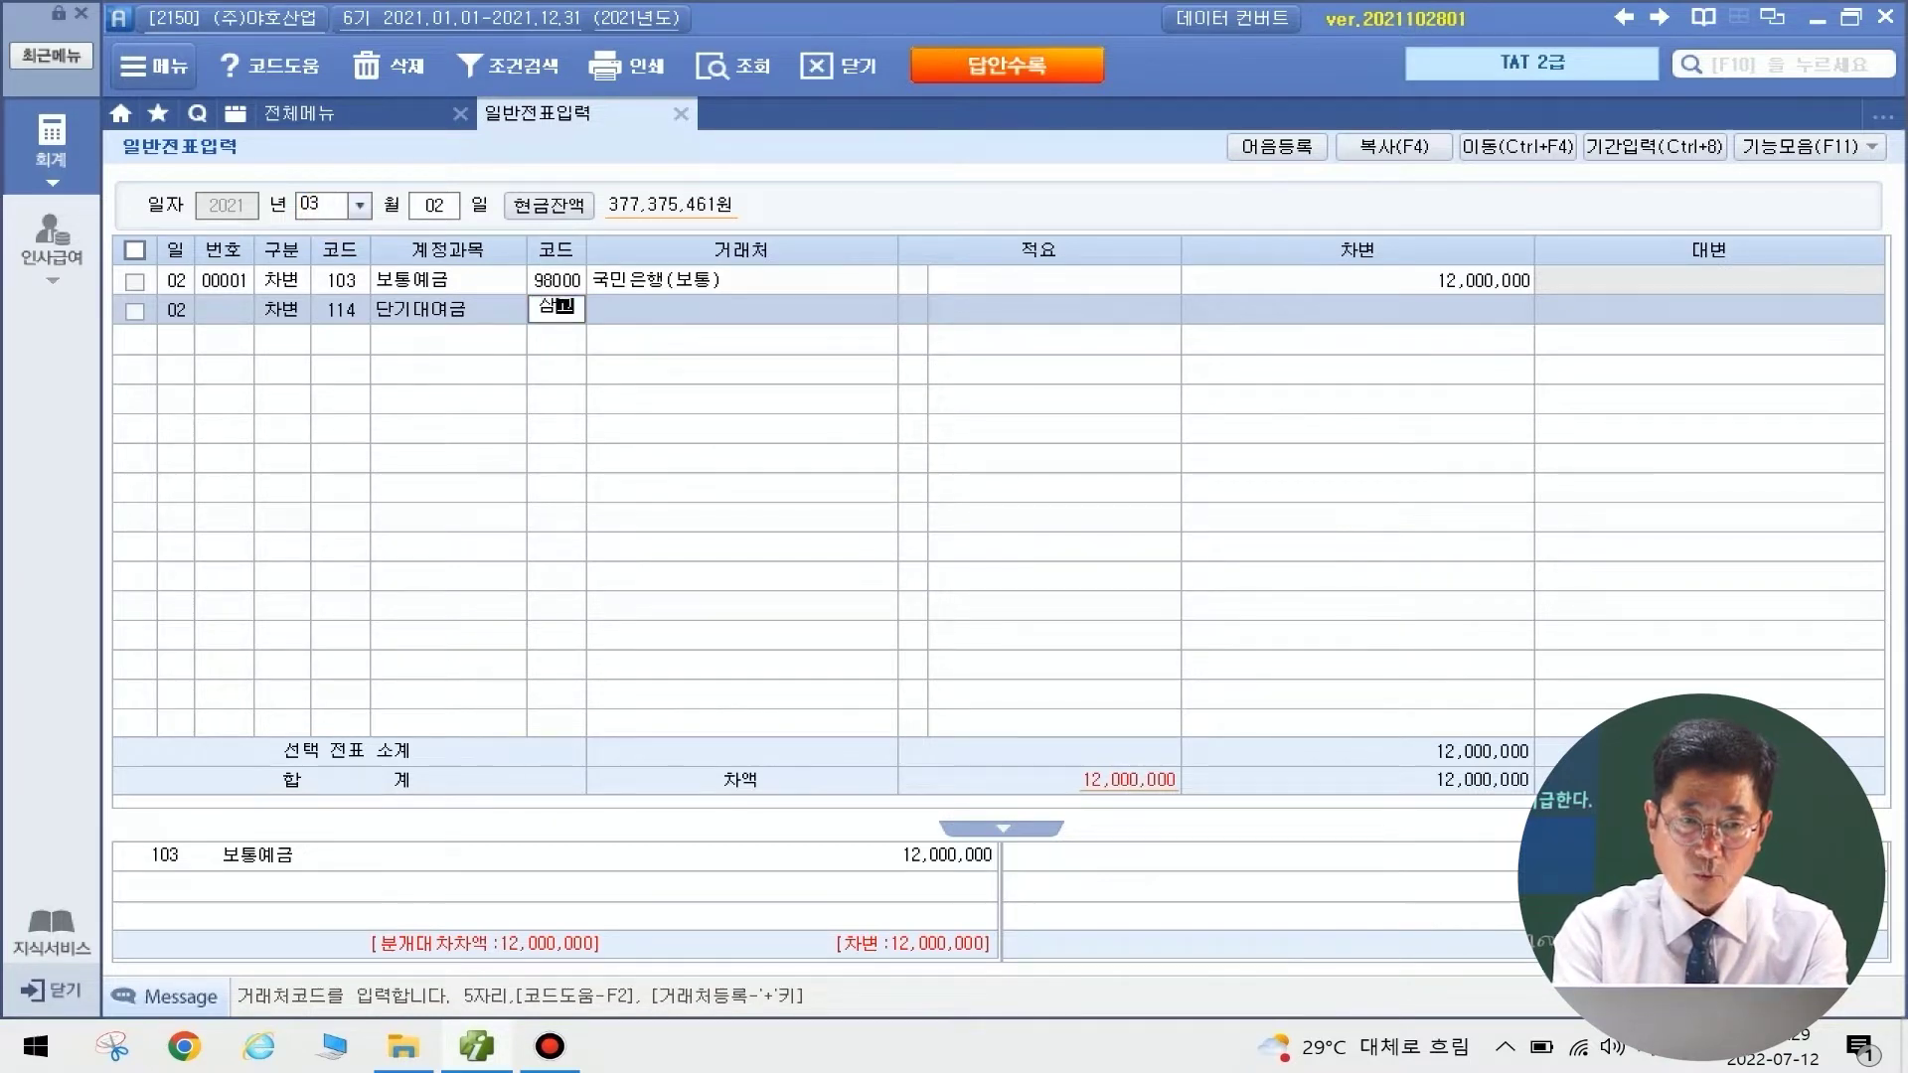
key("Return")
key("Return")
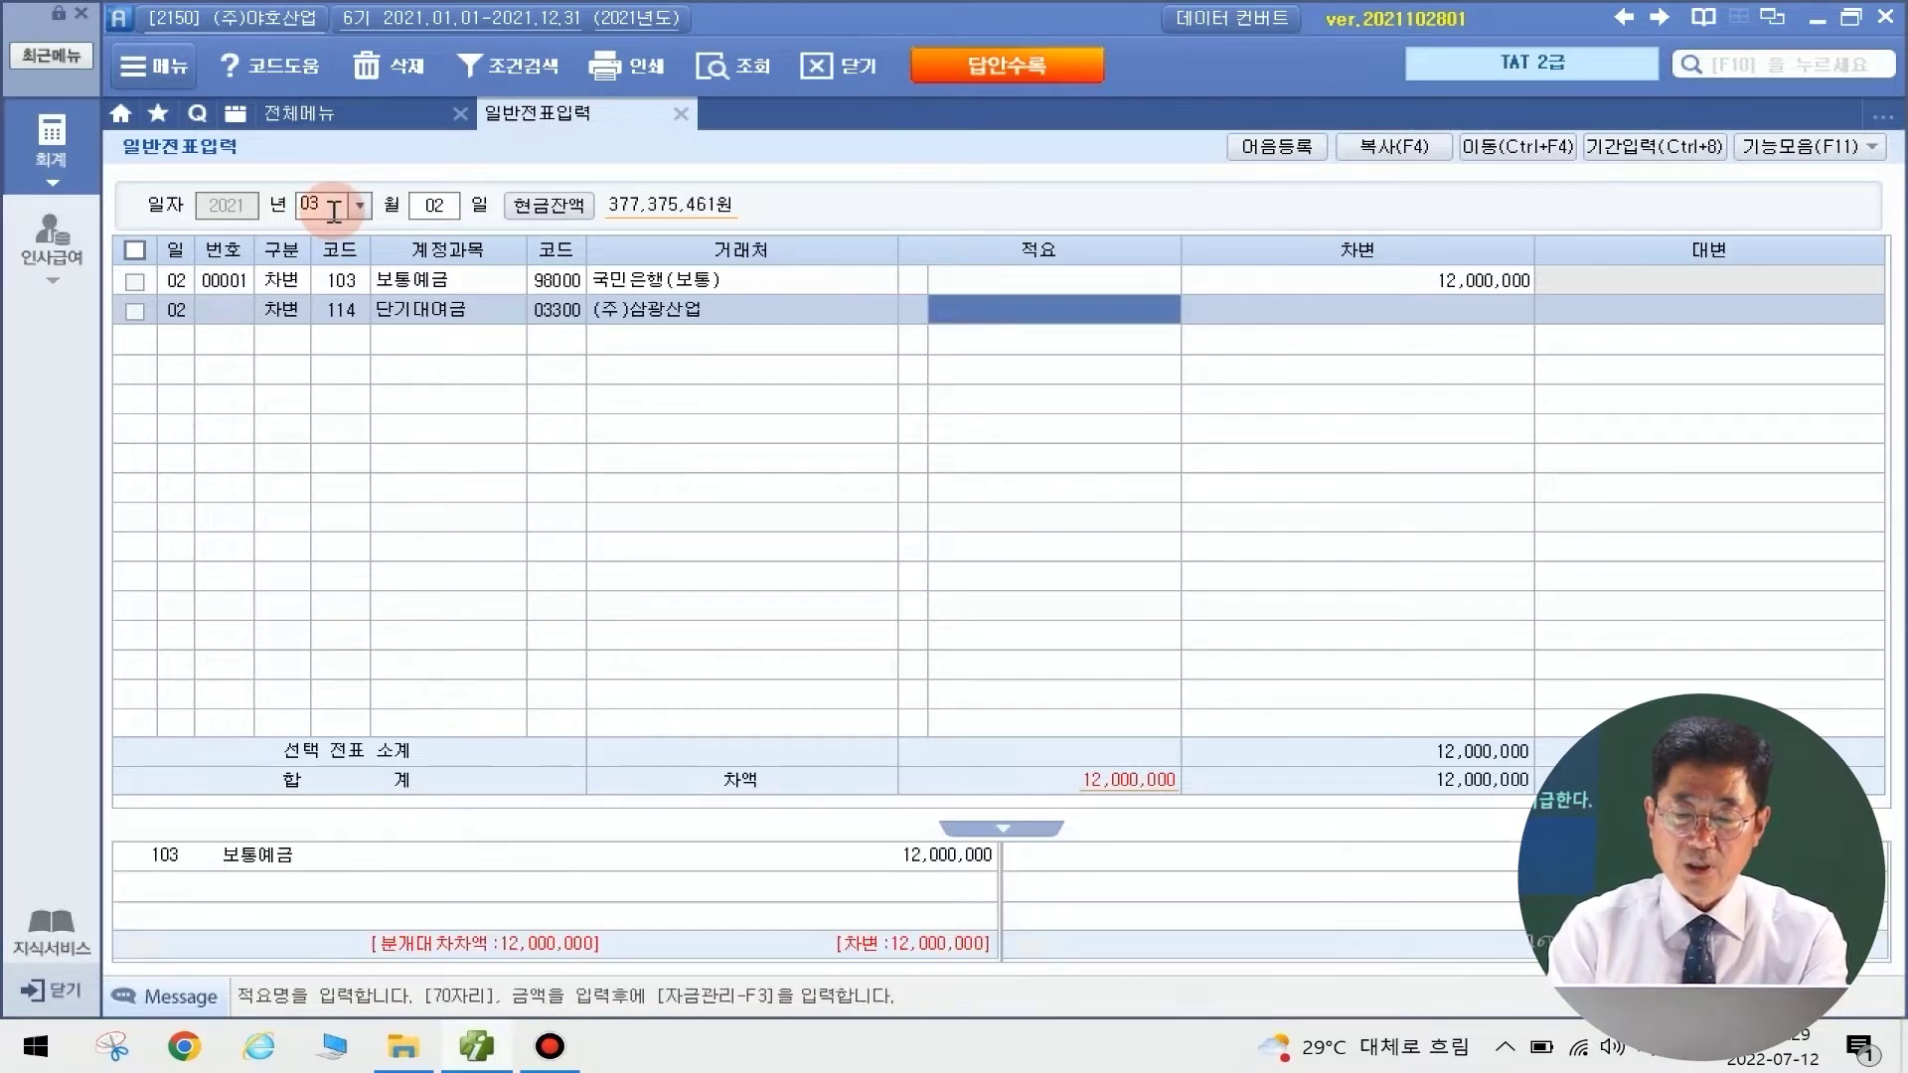
type("10000000")
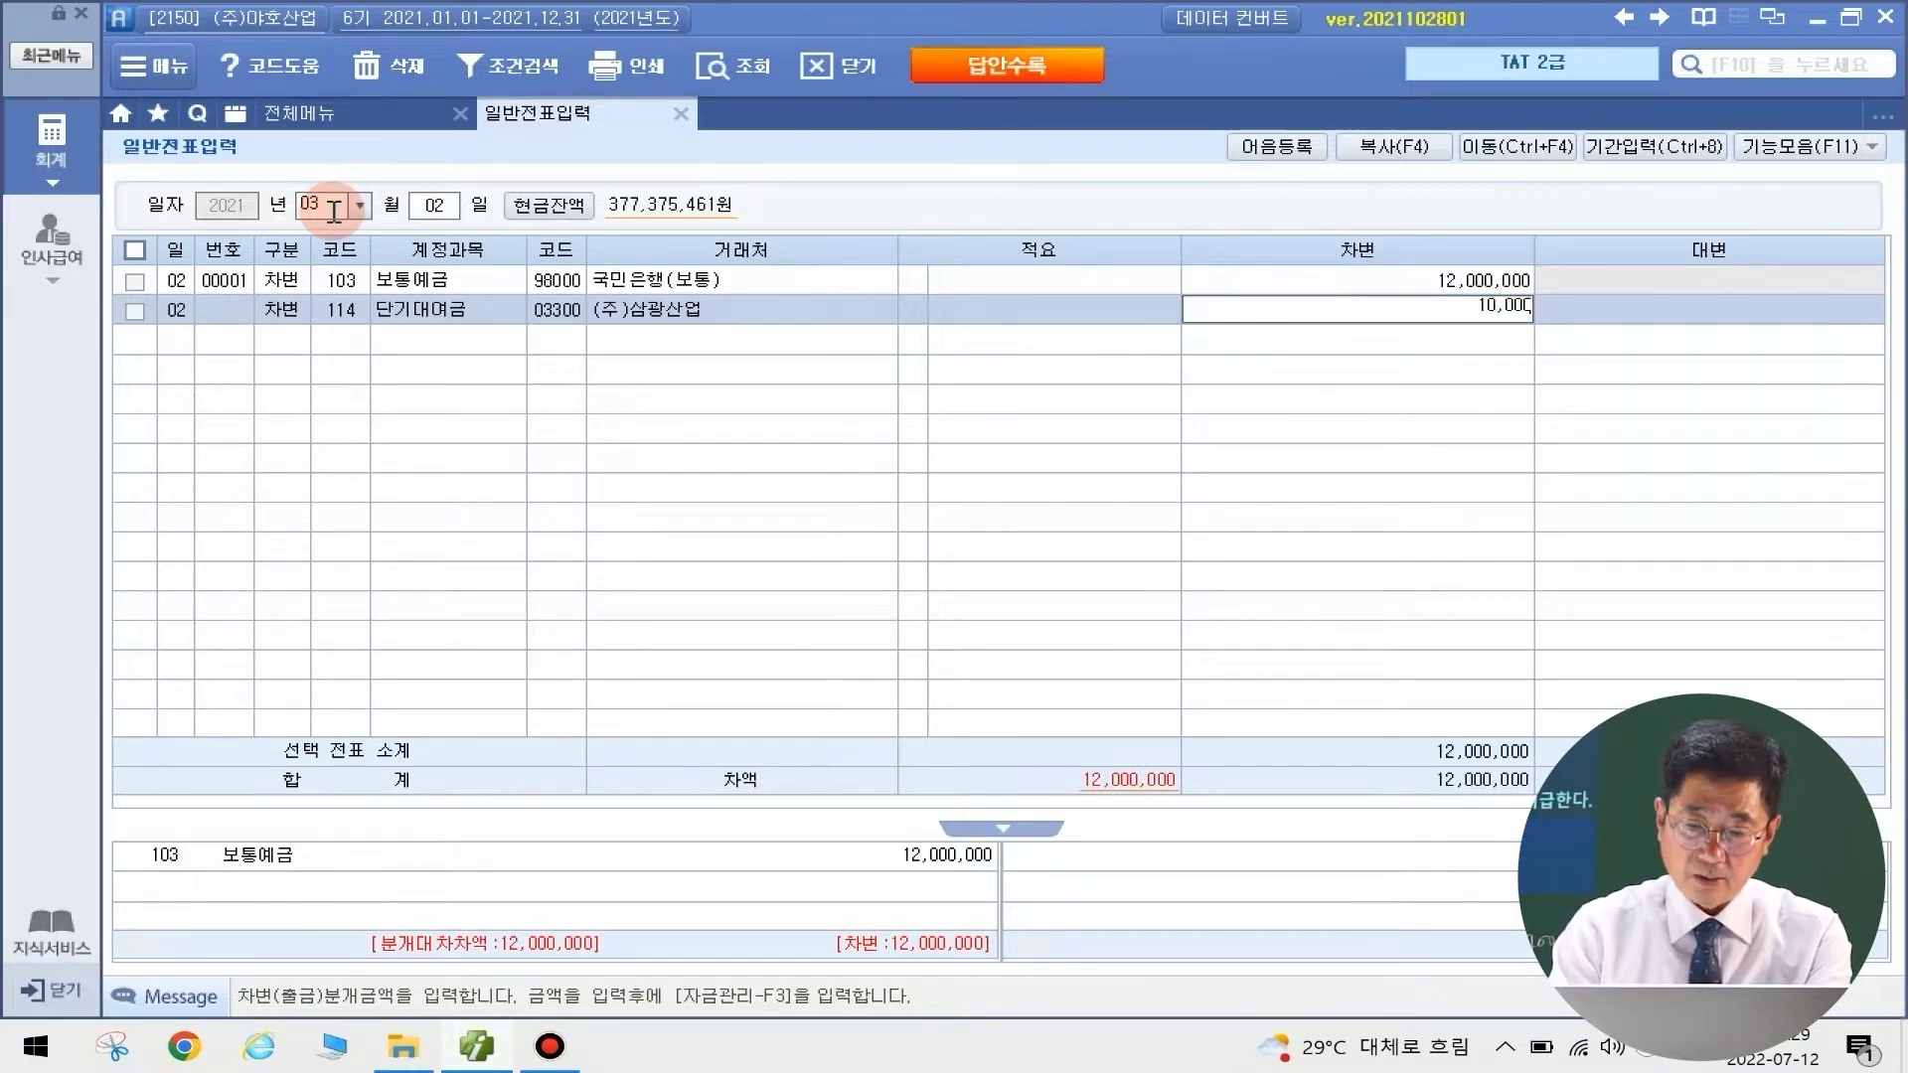
key("Return")
Add a credit line for account 108 외상매출금 with counterparty (주)삼광산업 and an amount of 22,000,000
type("4")
key("Return")
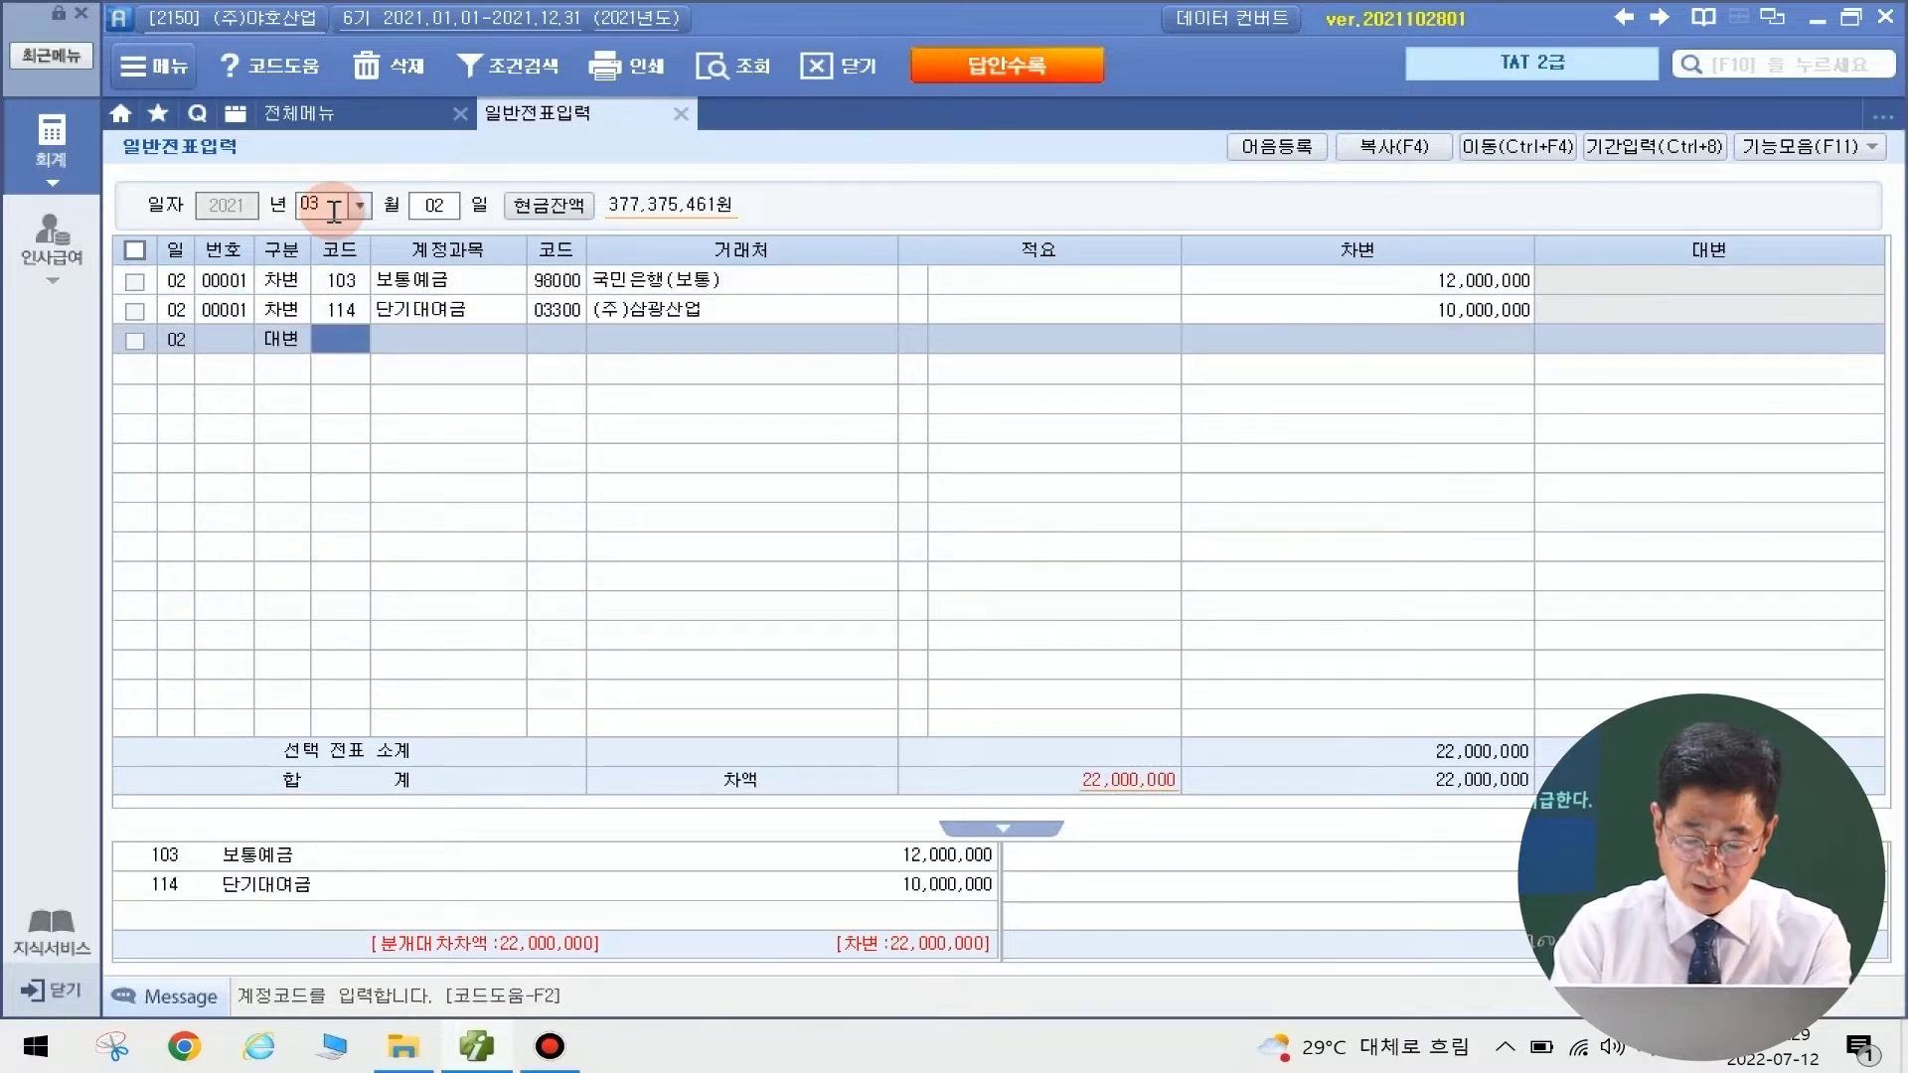
type("108")
key("Return")
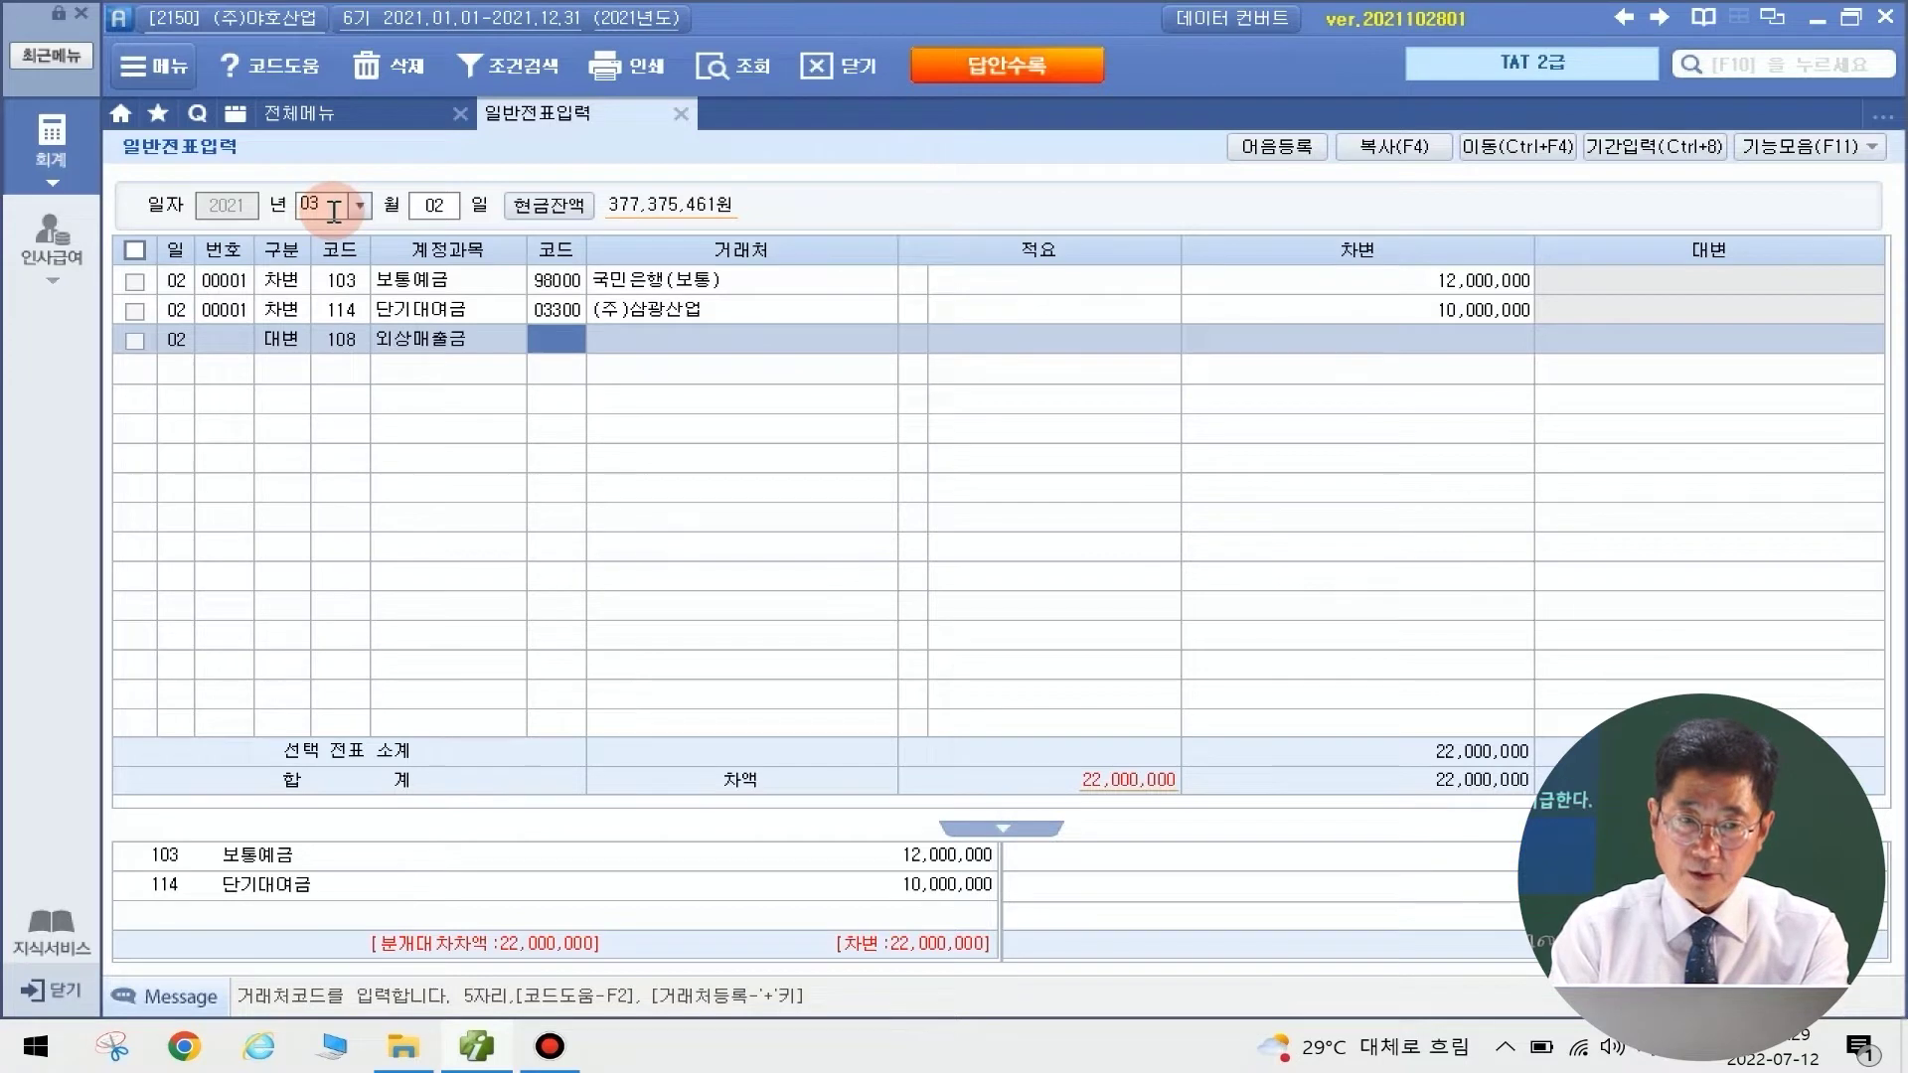
type("삼광")
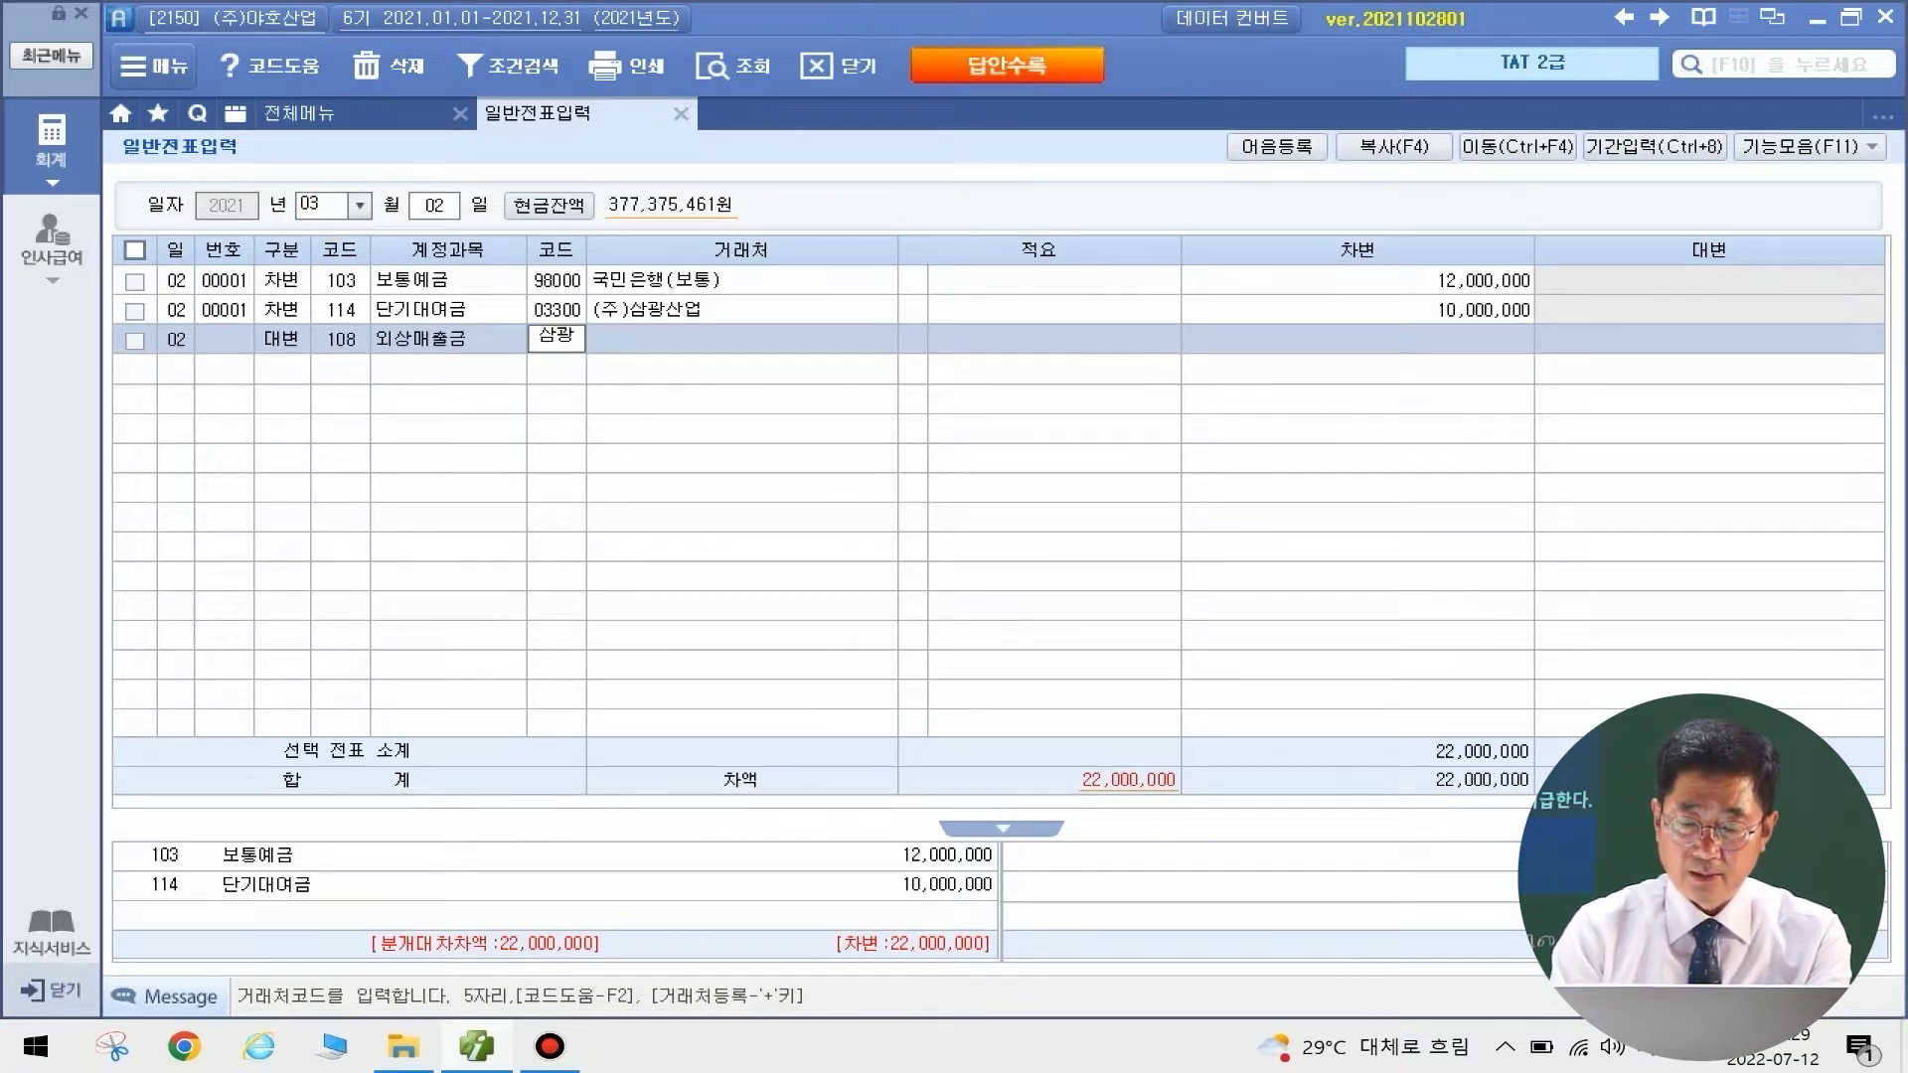
key("Return")
key("Return")
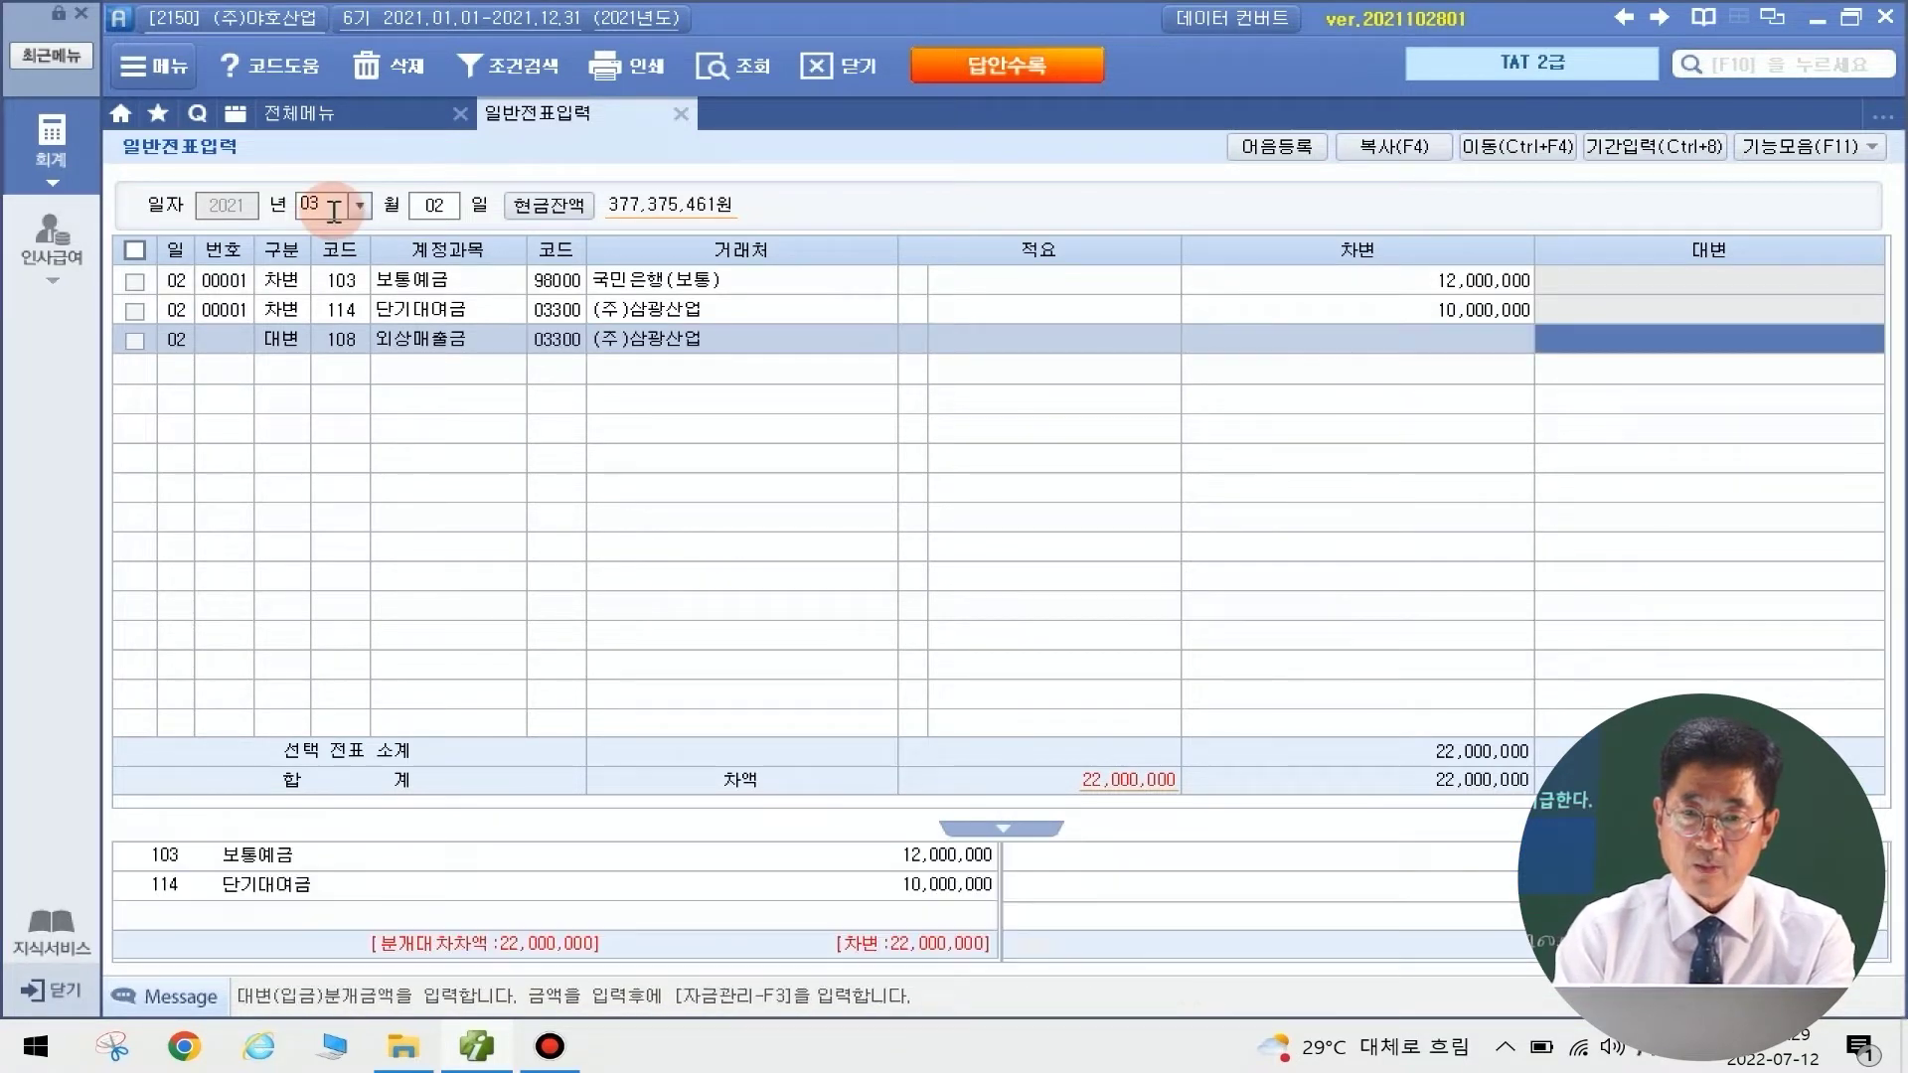
type("22000000")
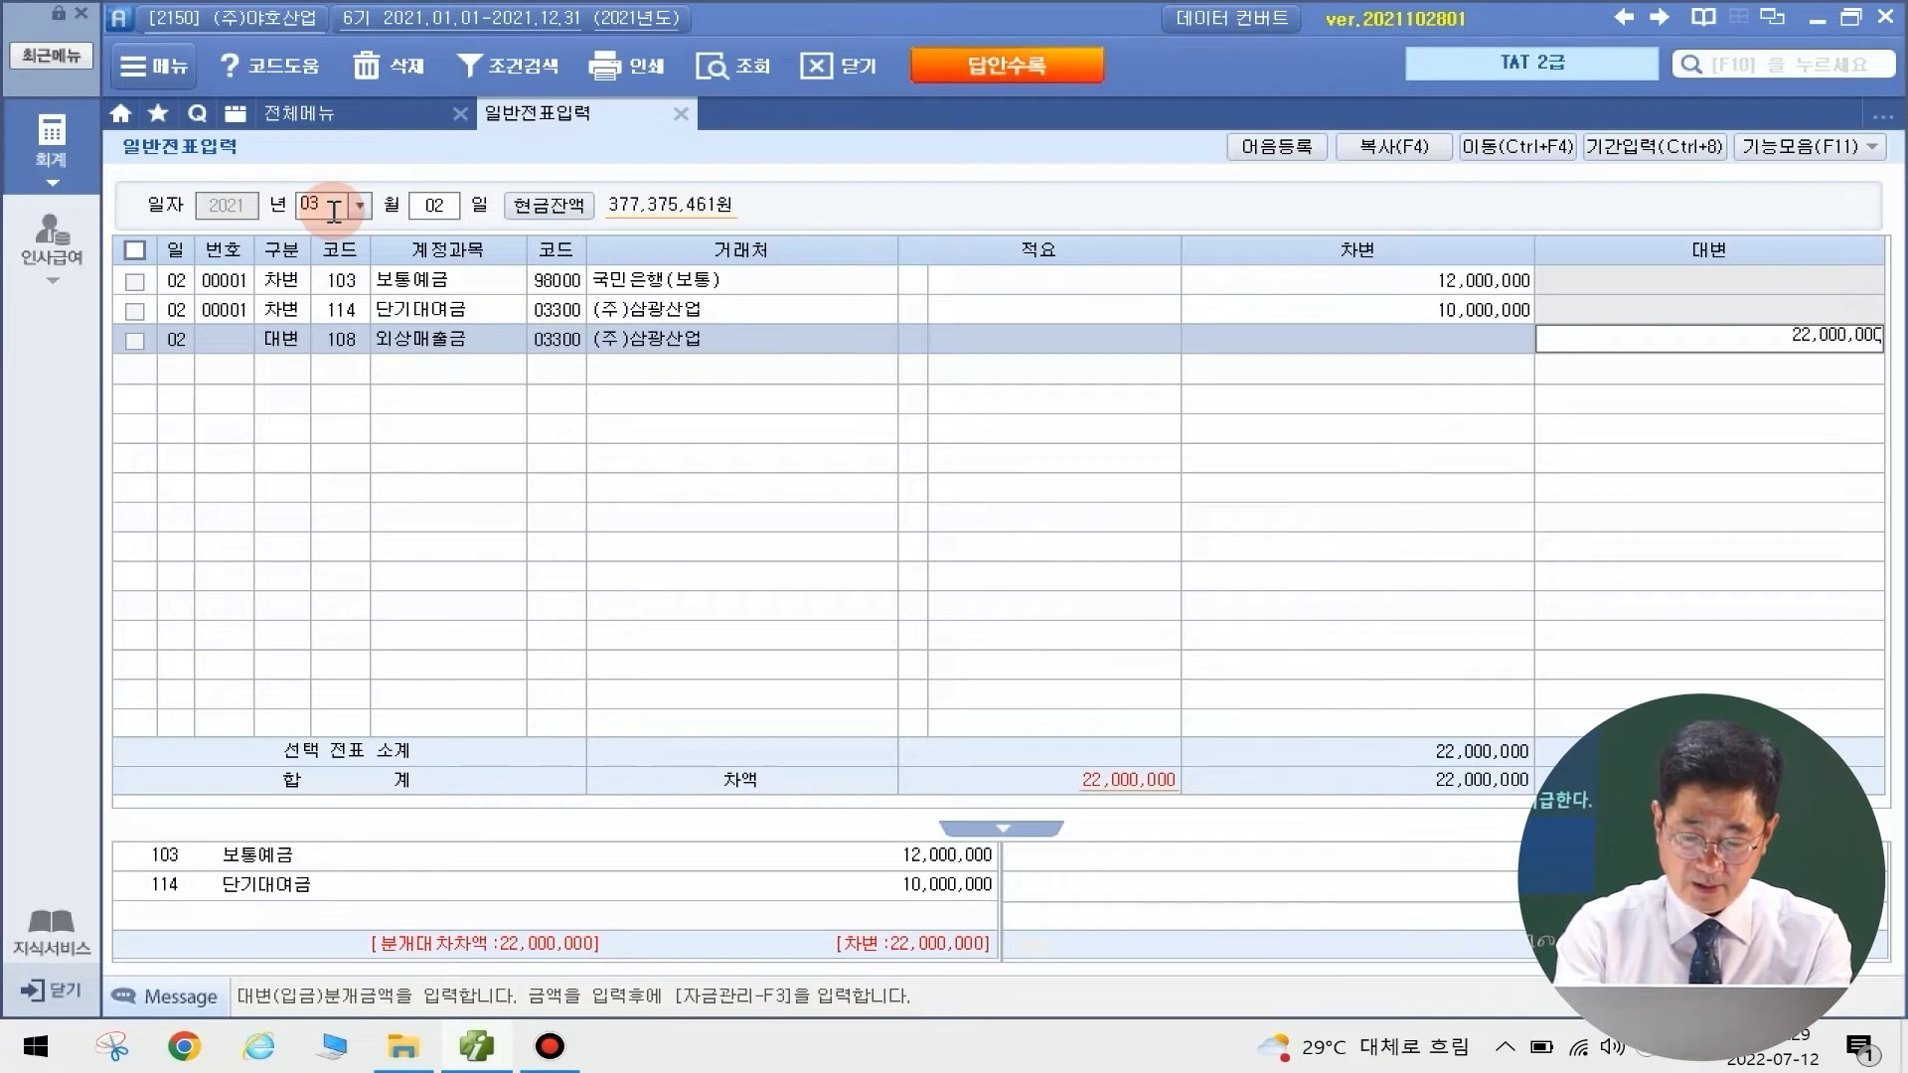
key("Return")
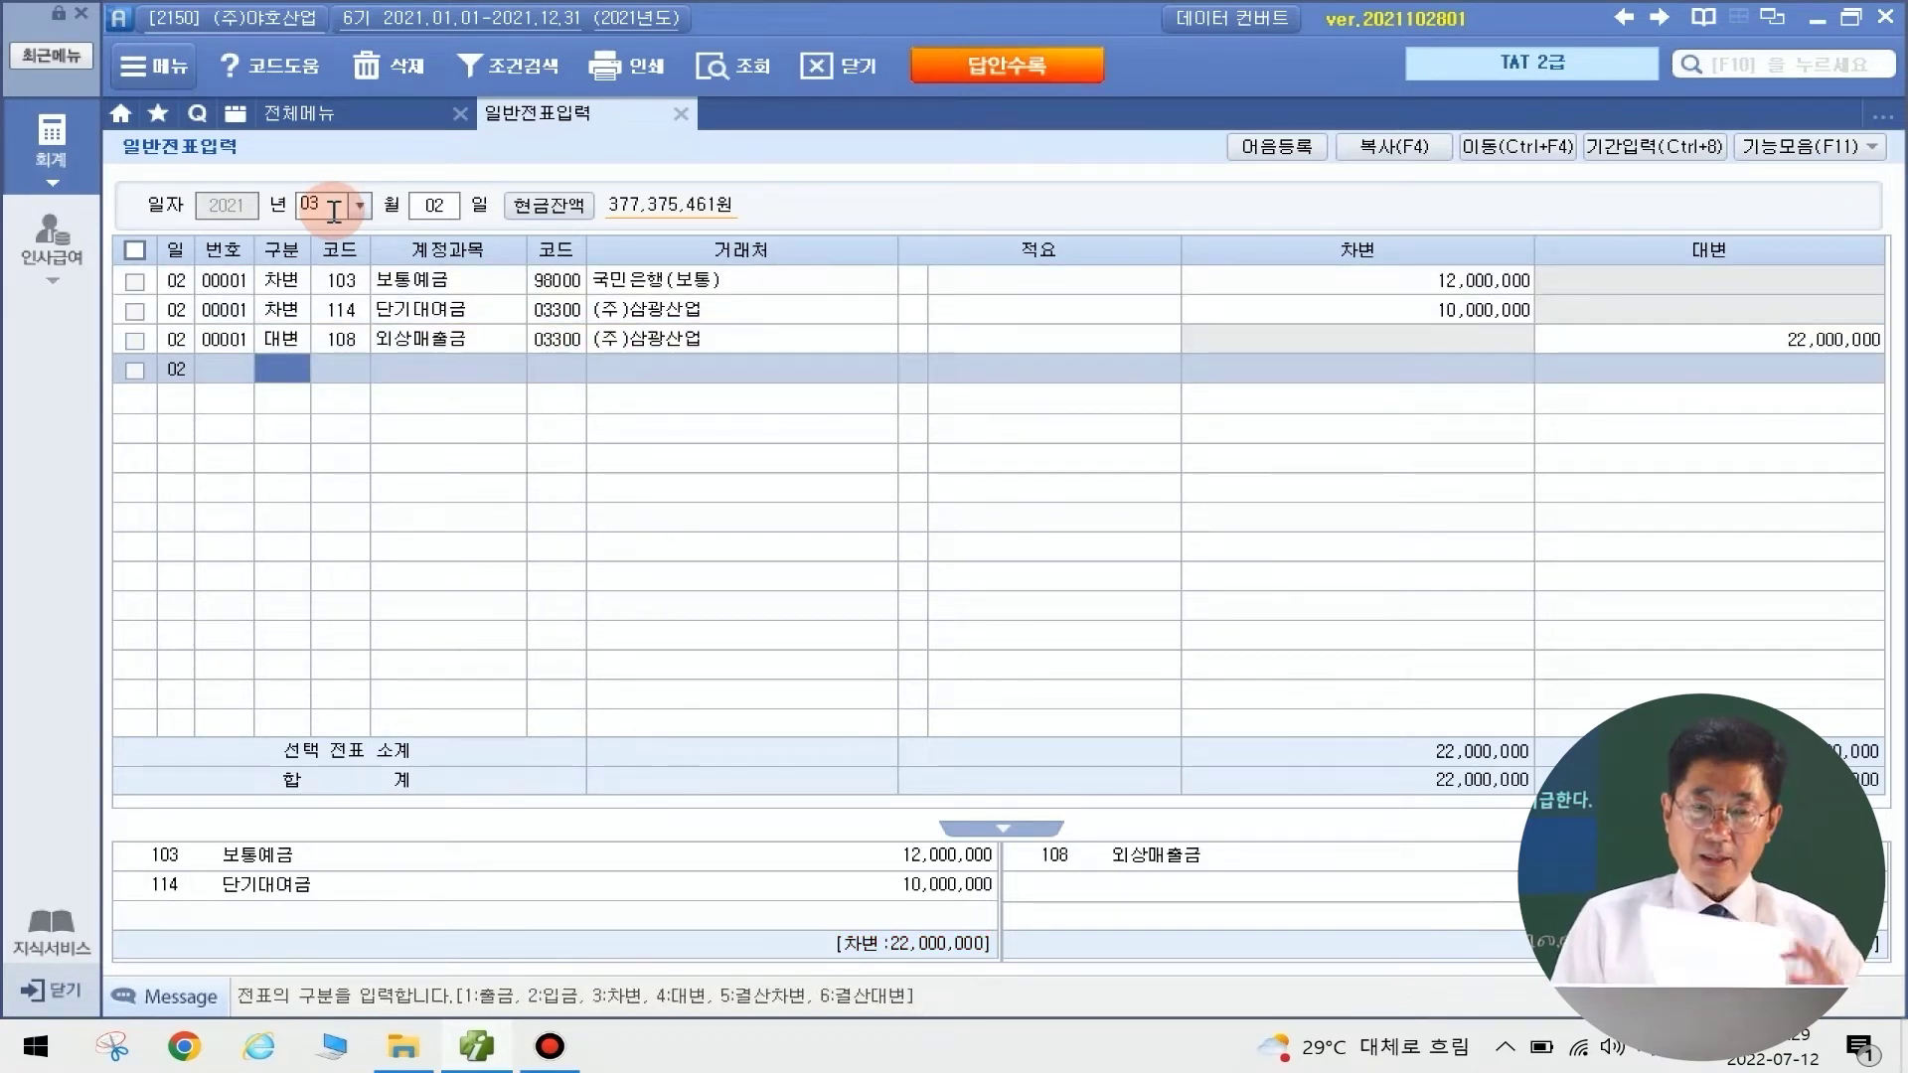
Switch the general voucher date to April 30
left_click(334, 212)
type("04")
key("Return")
type("30")
key("Return")
Start a debit line with account 295 퇴직급여충당부채, found by searching the account codes for 퇴직
type("3")
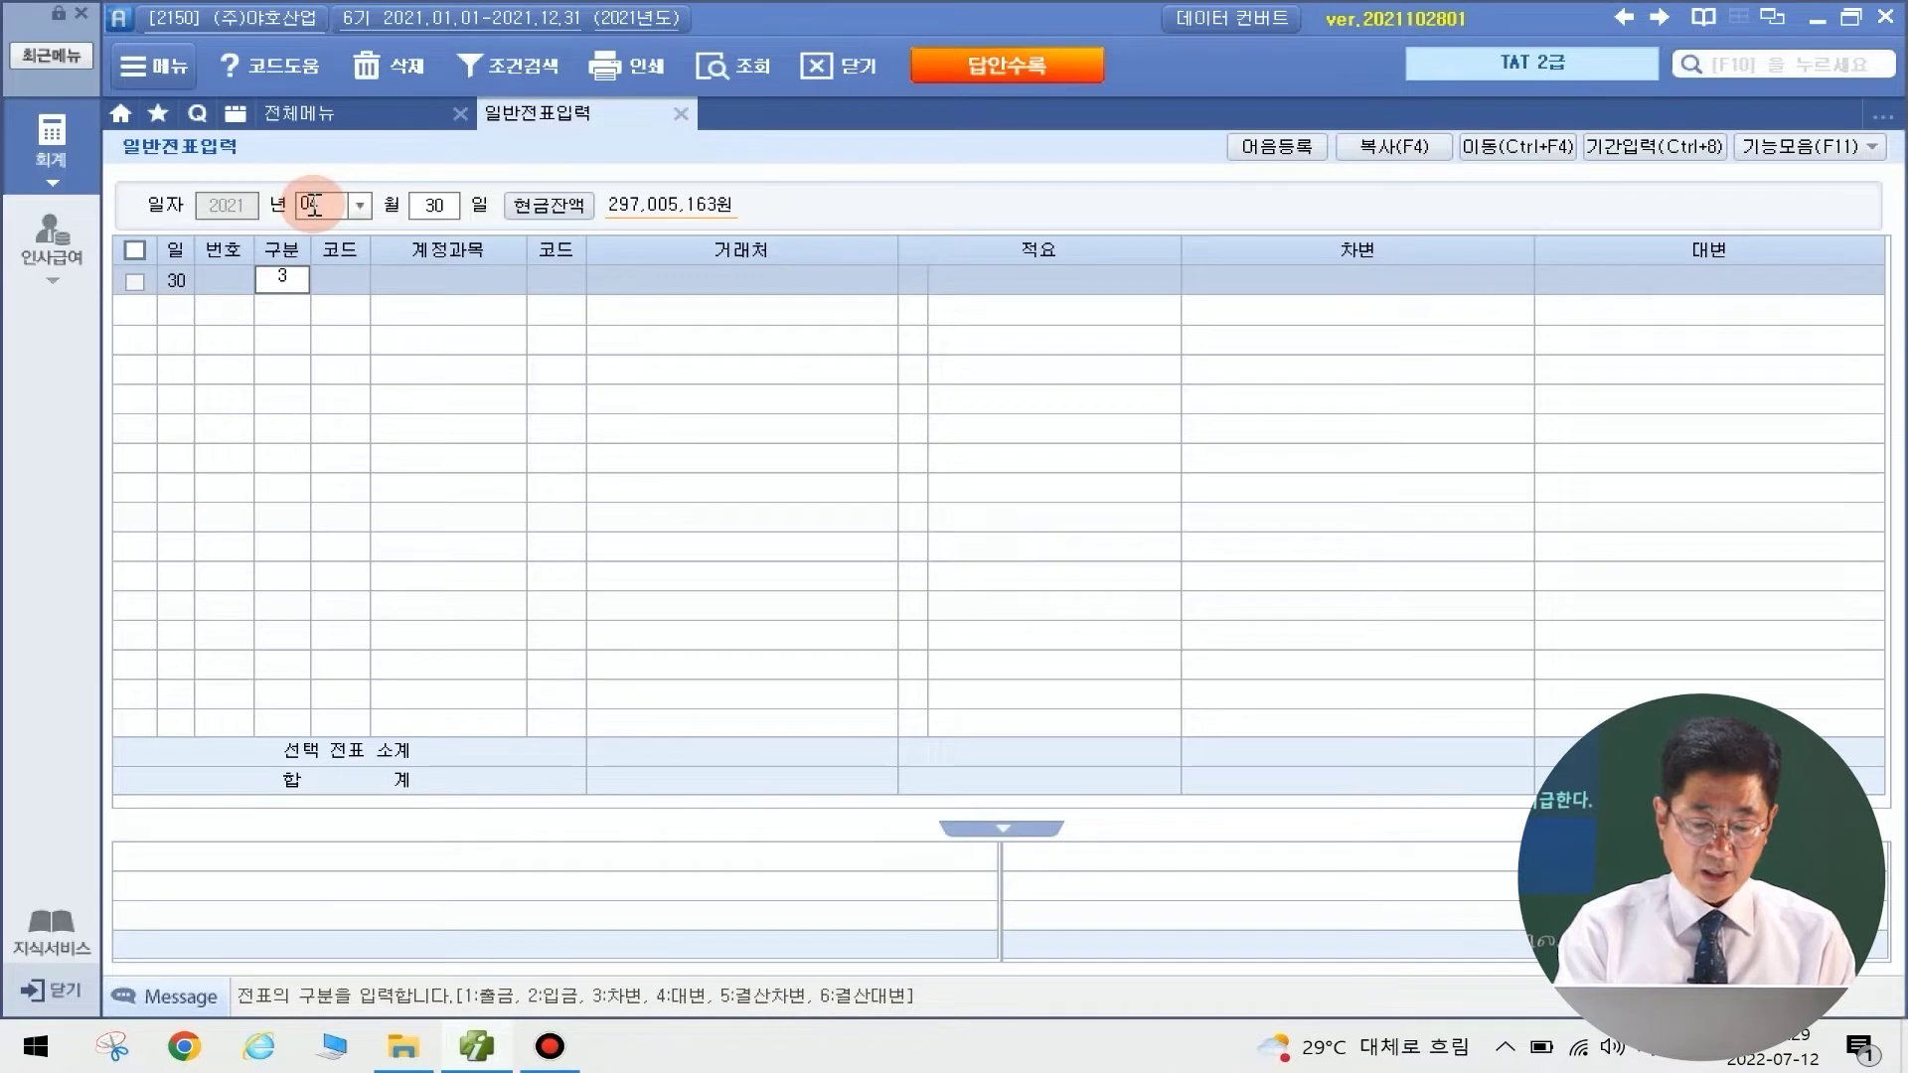
key("Return")
type("티")
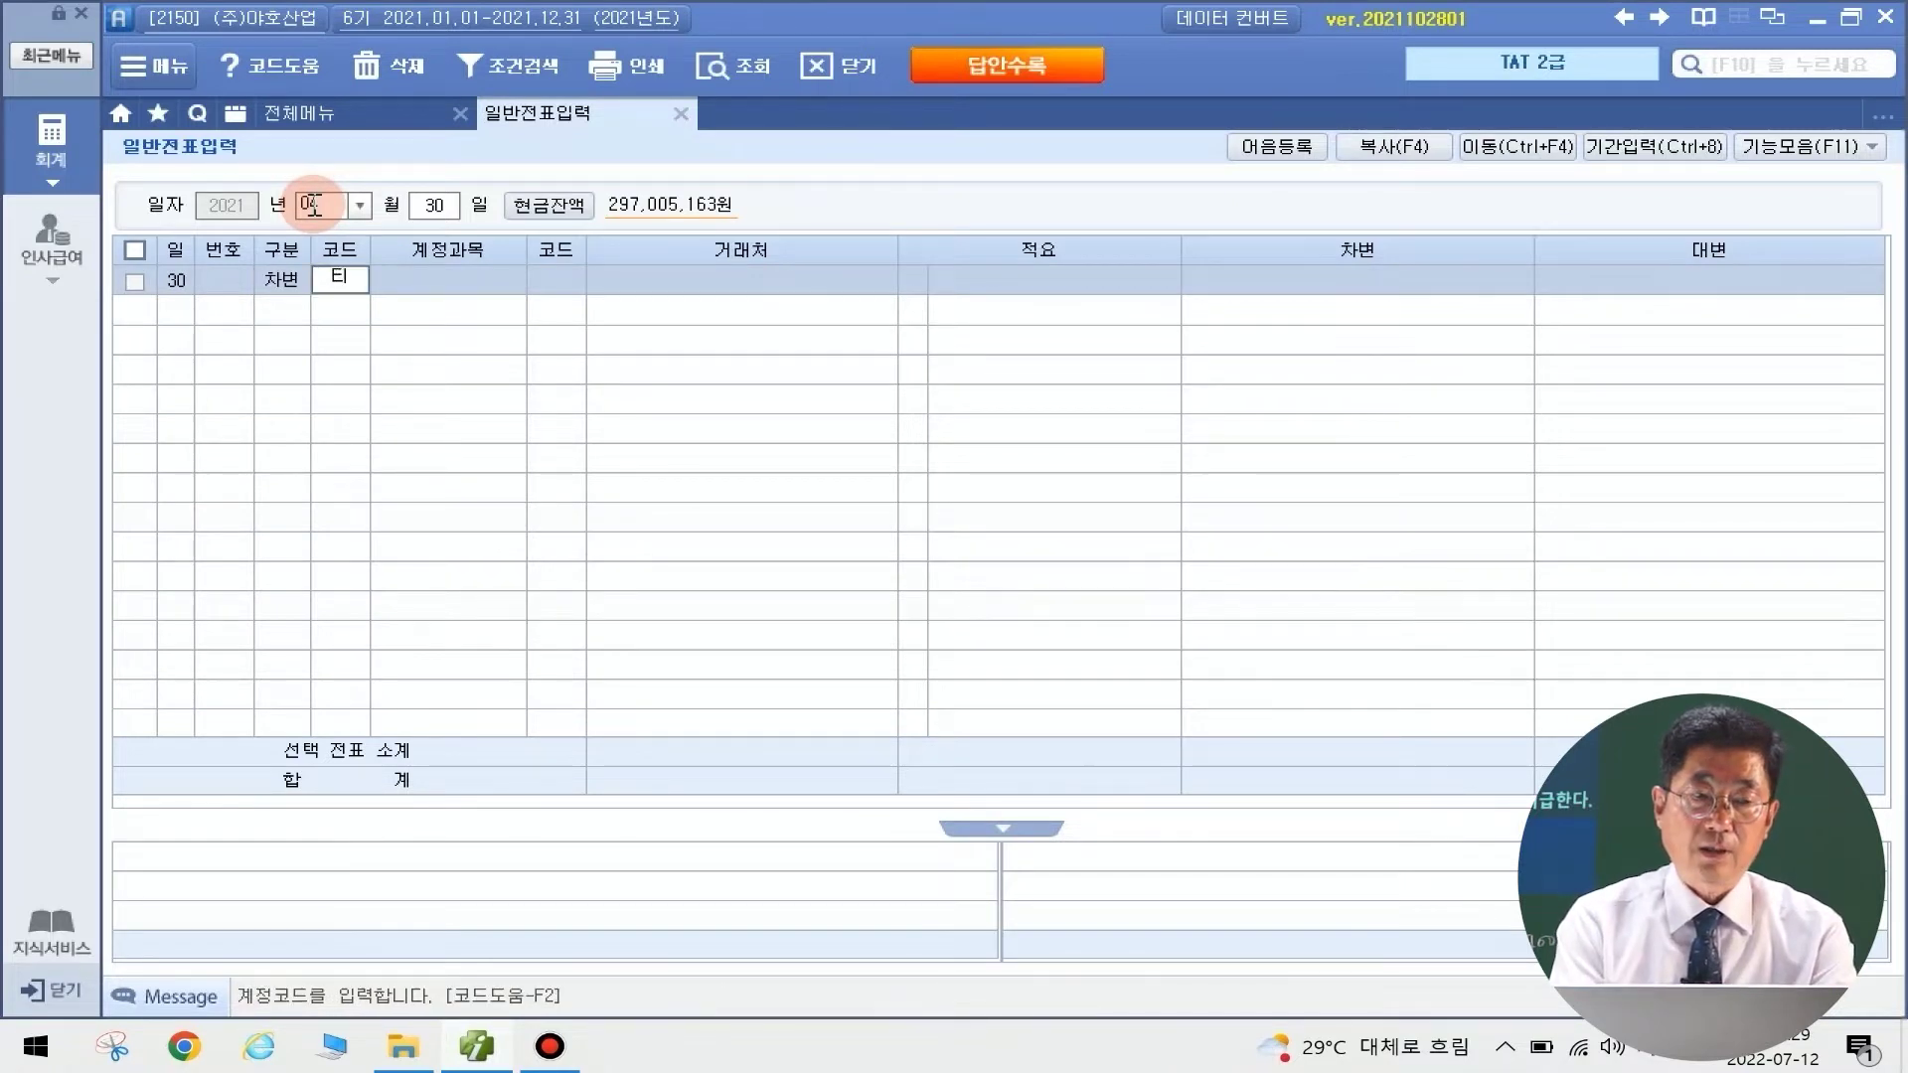
key("BackSpace")
type("퇴직")
key("Return")
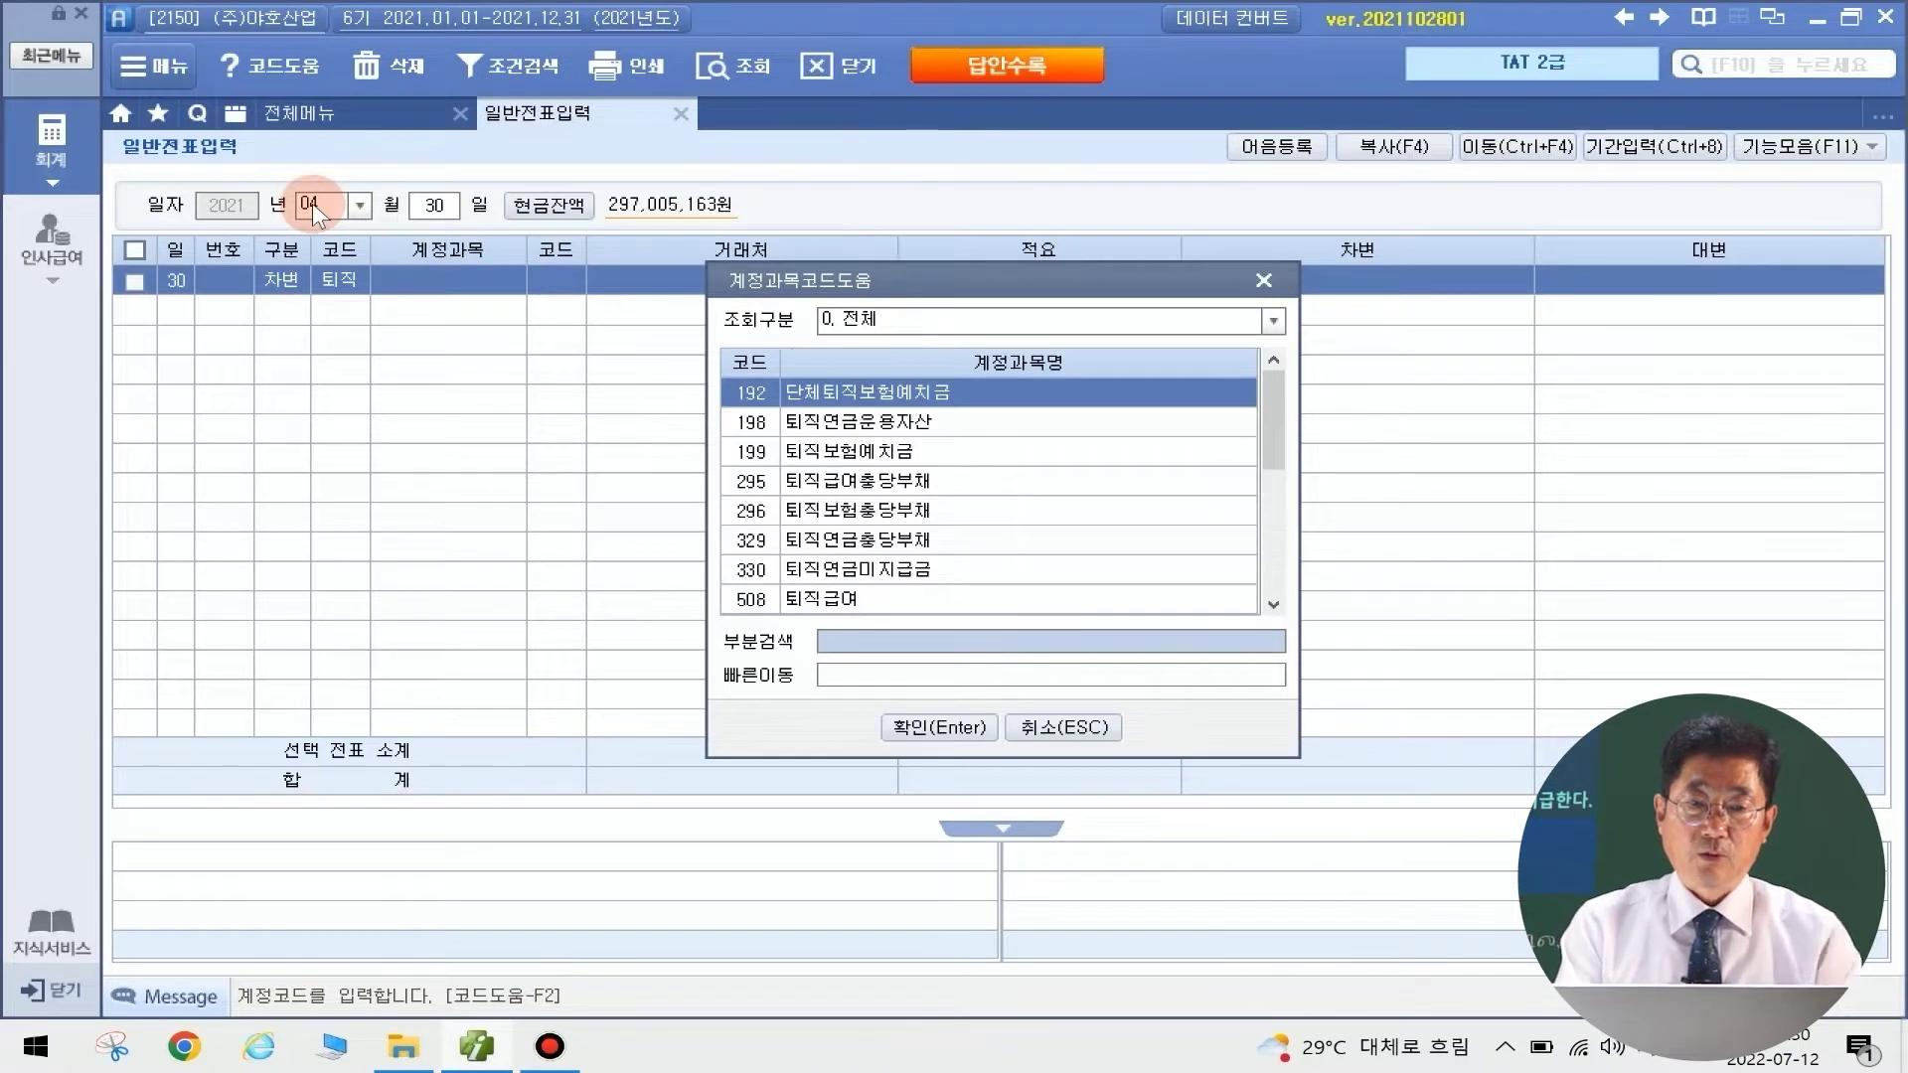
key("Down")
key("Down")
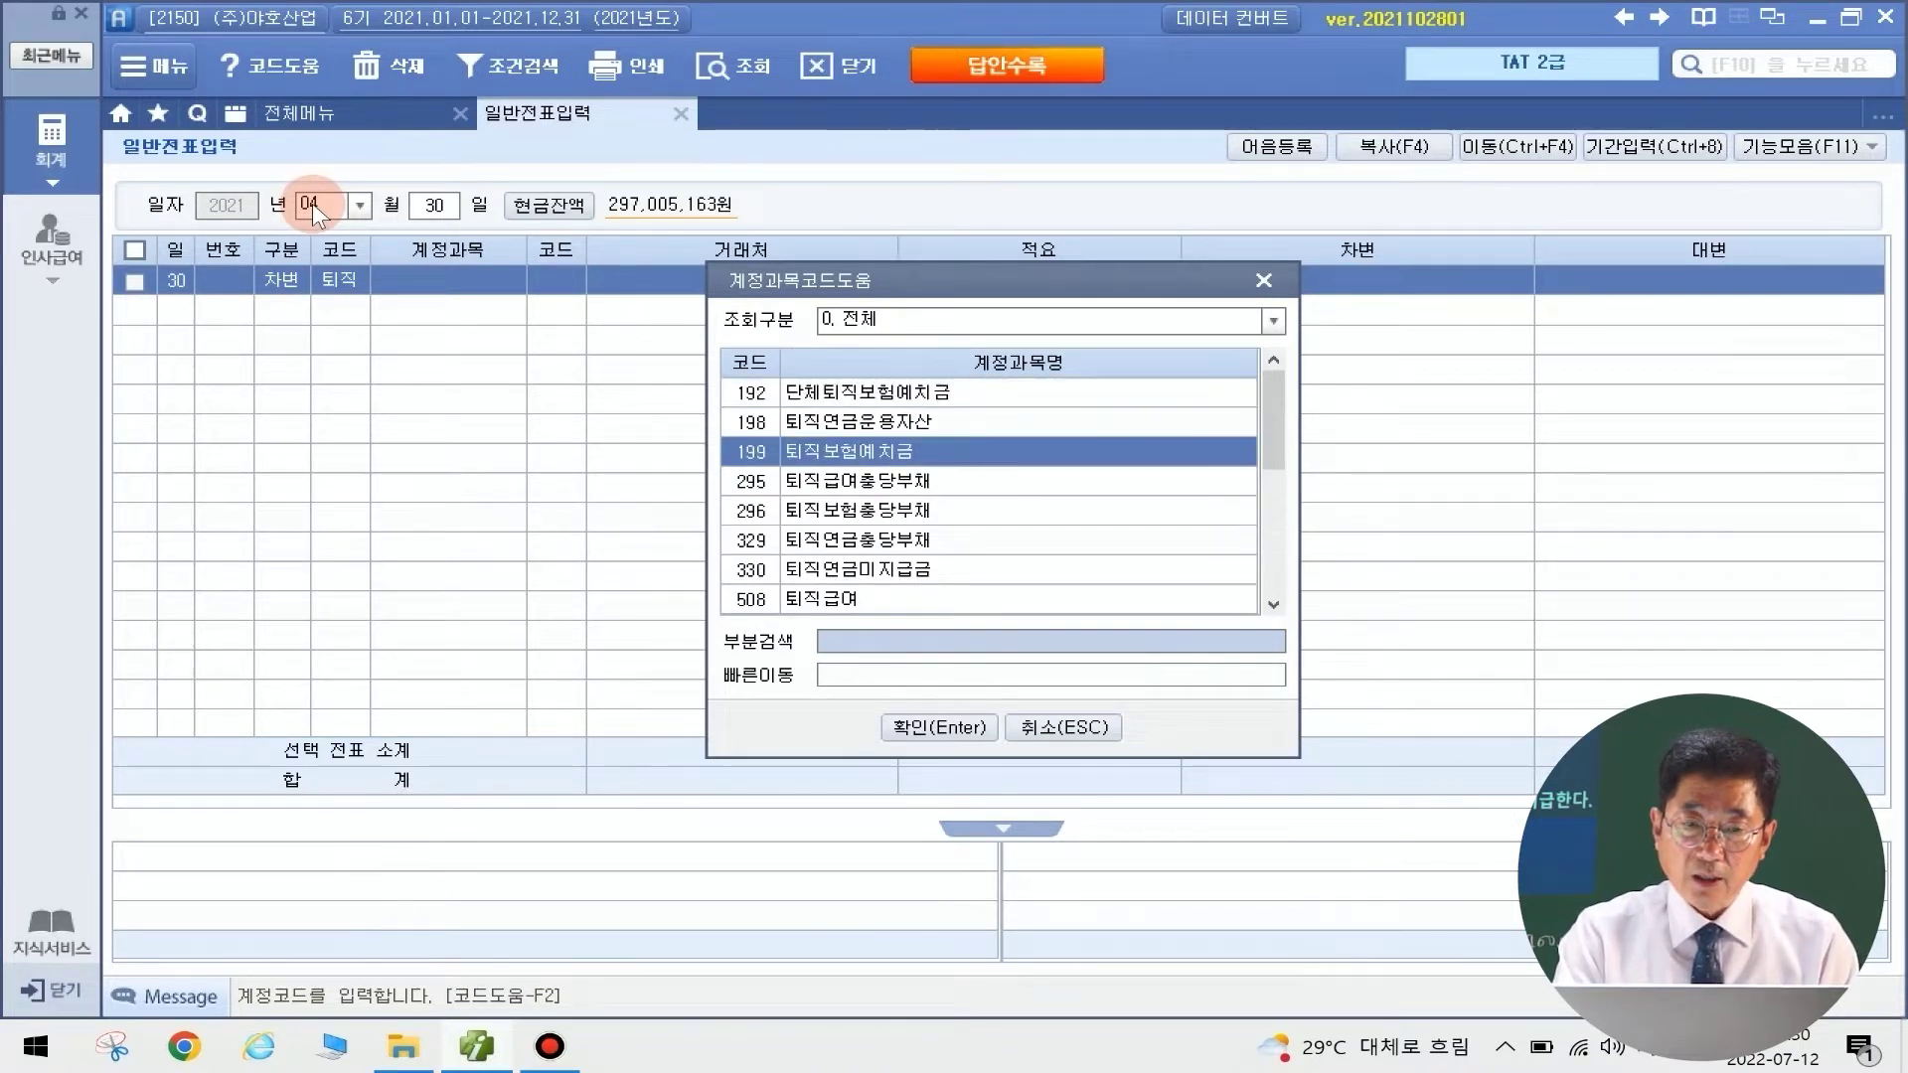
key("Down")
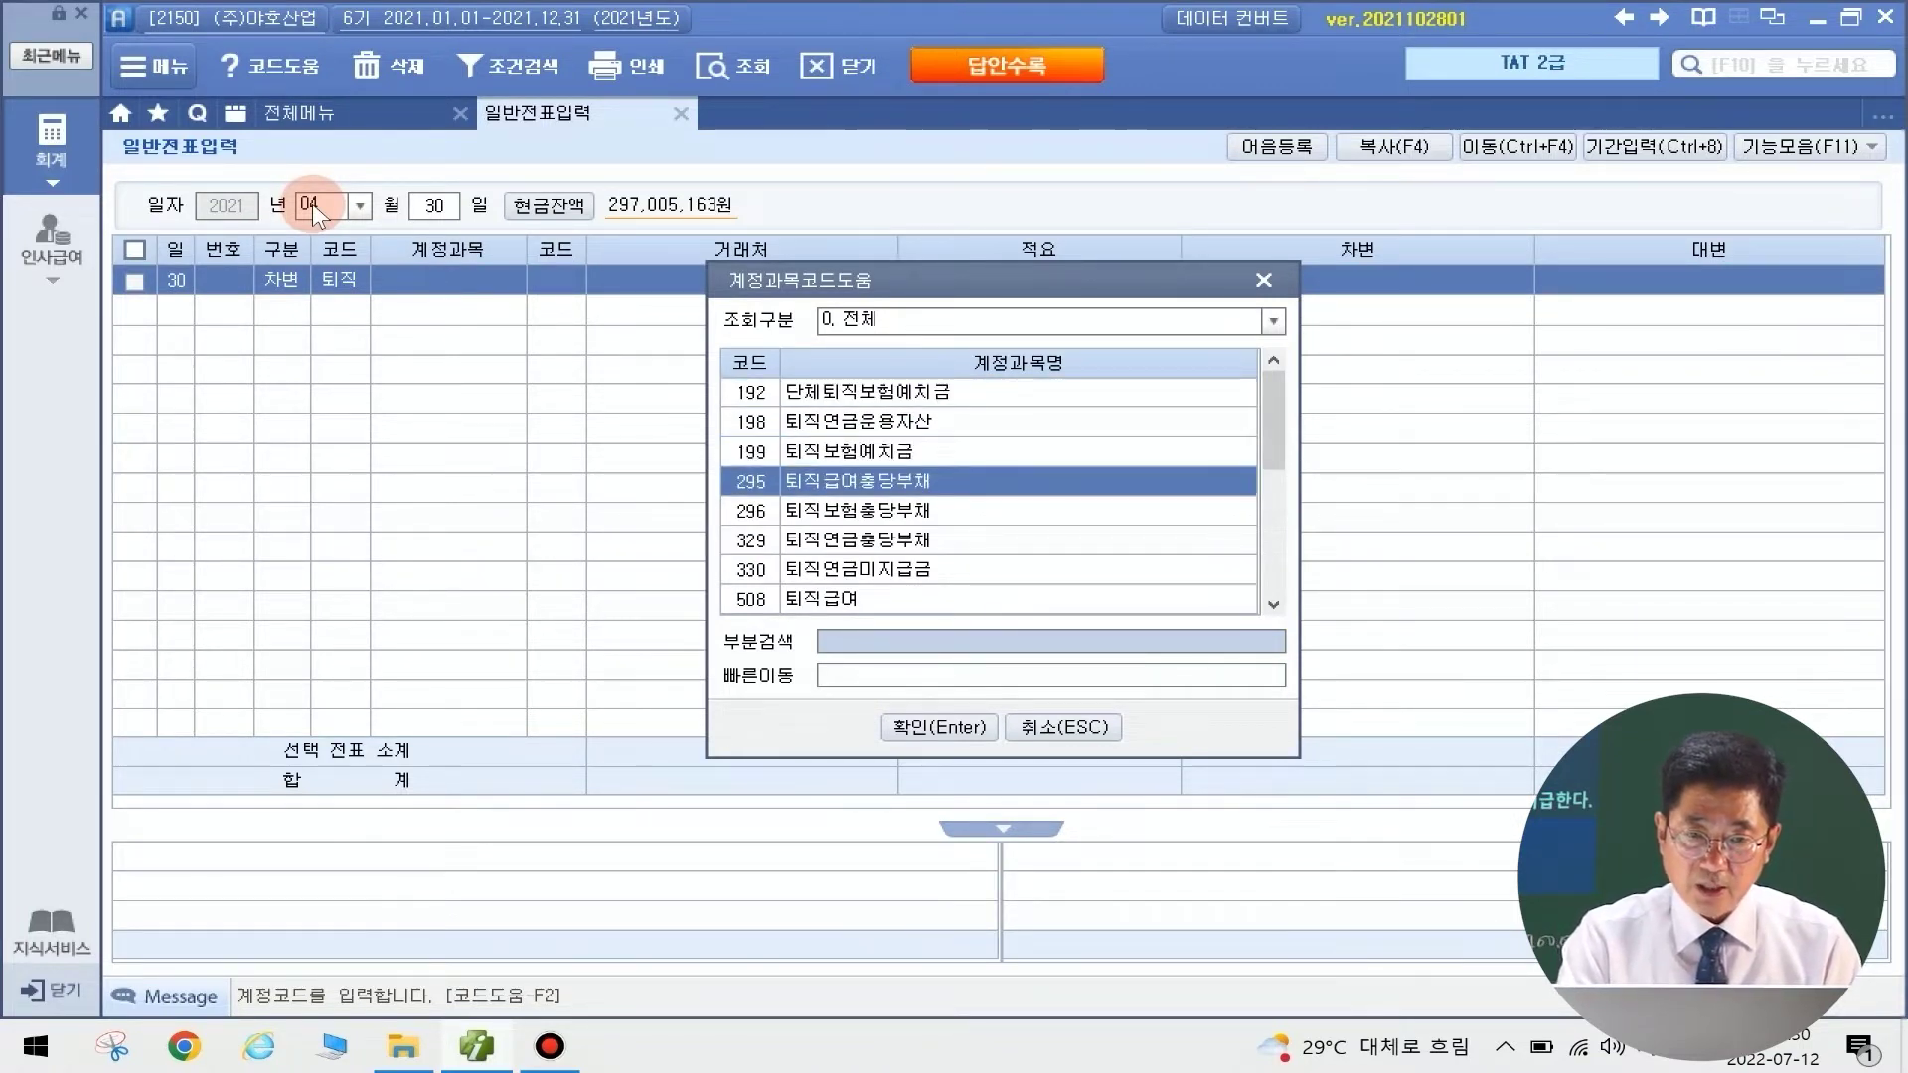
key("Down")
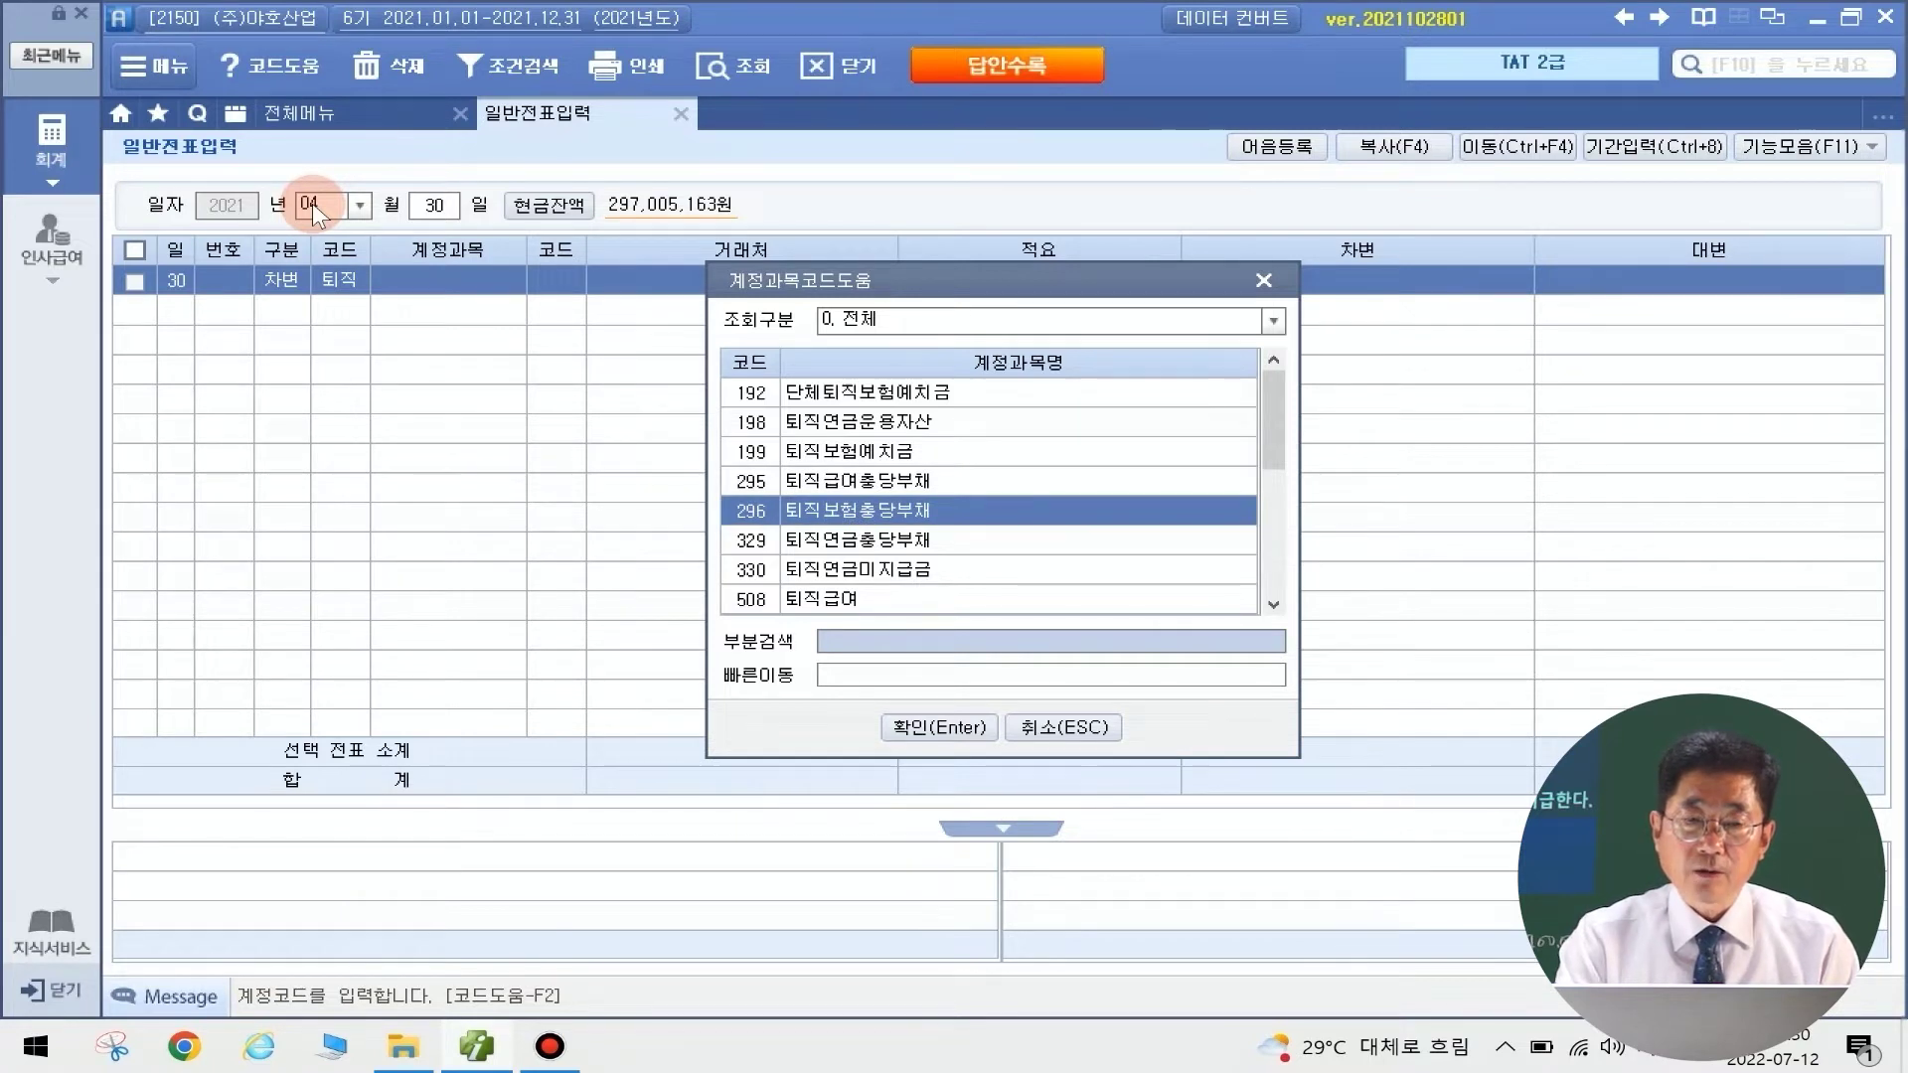
key("Up")
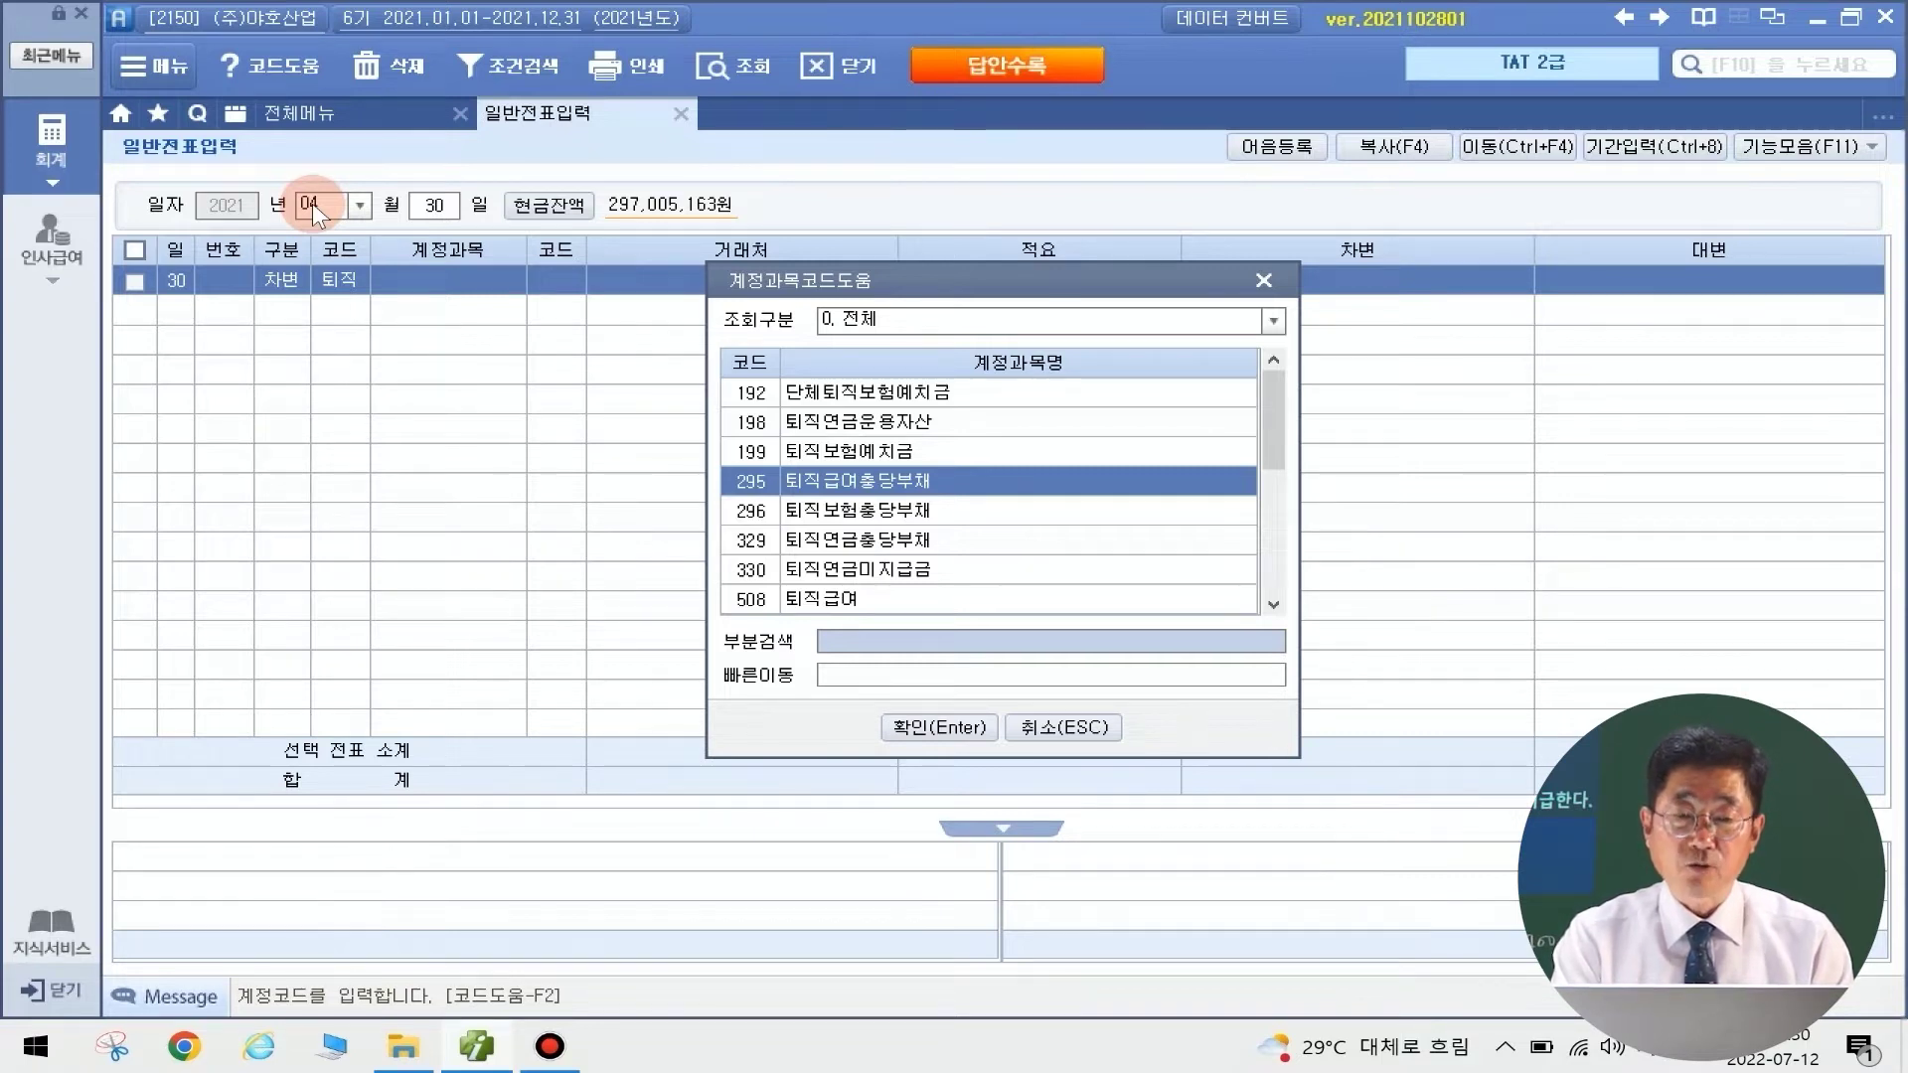
key("Return")
Leave the counterparty and description of the 퇴직급여충당부채 line blank and enter a debit amount of 15,400,000
key("Return")
key("Return")
key("Return")
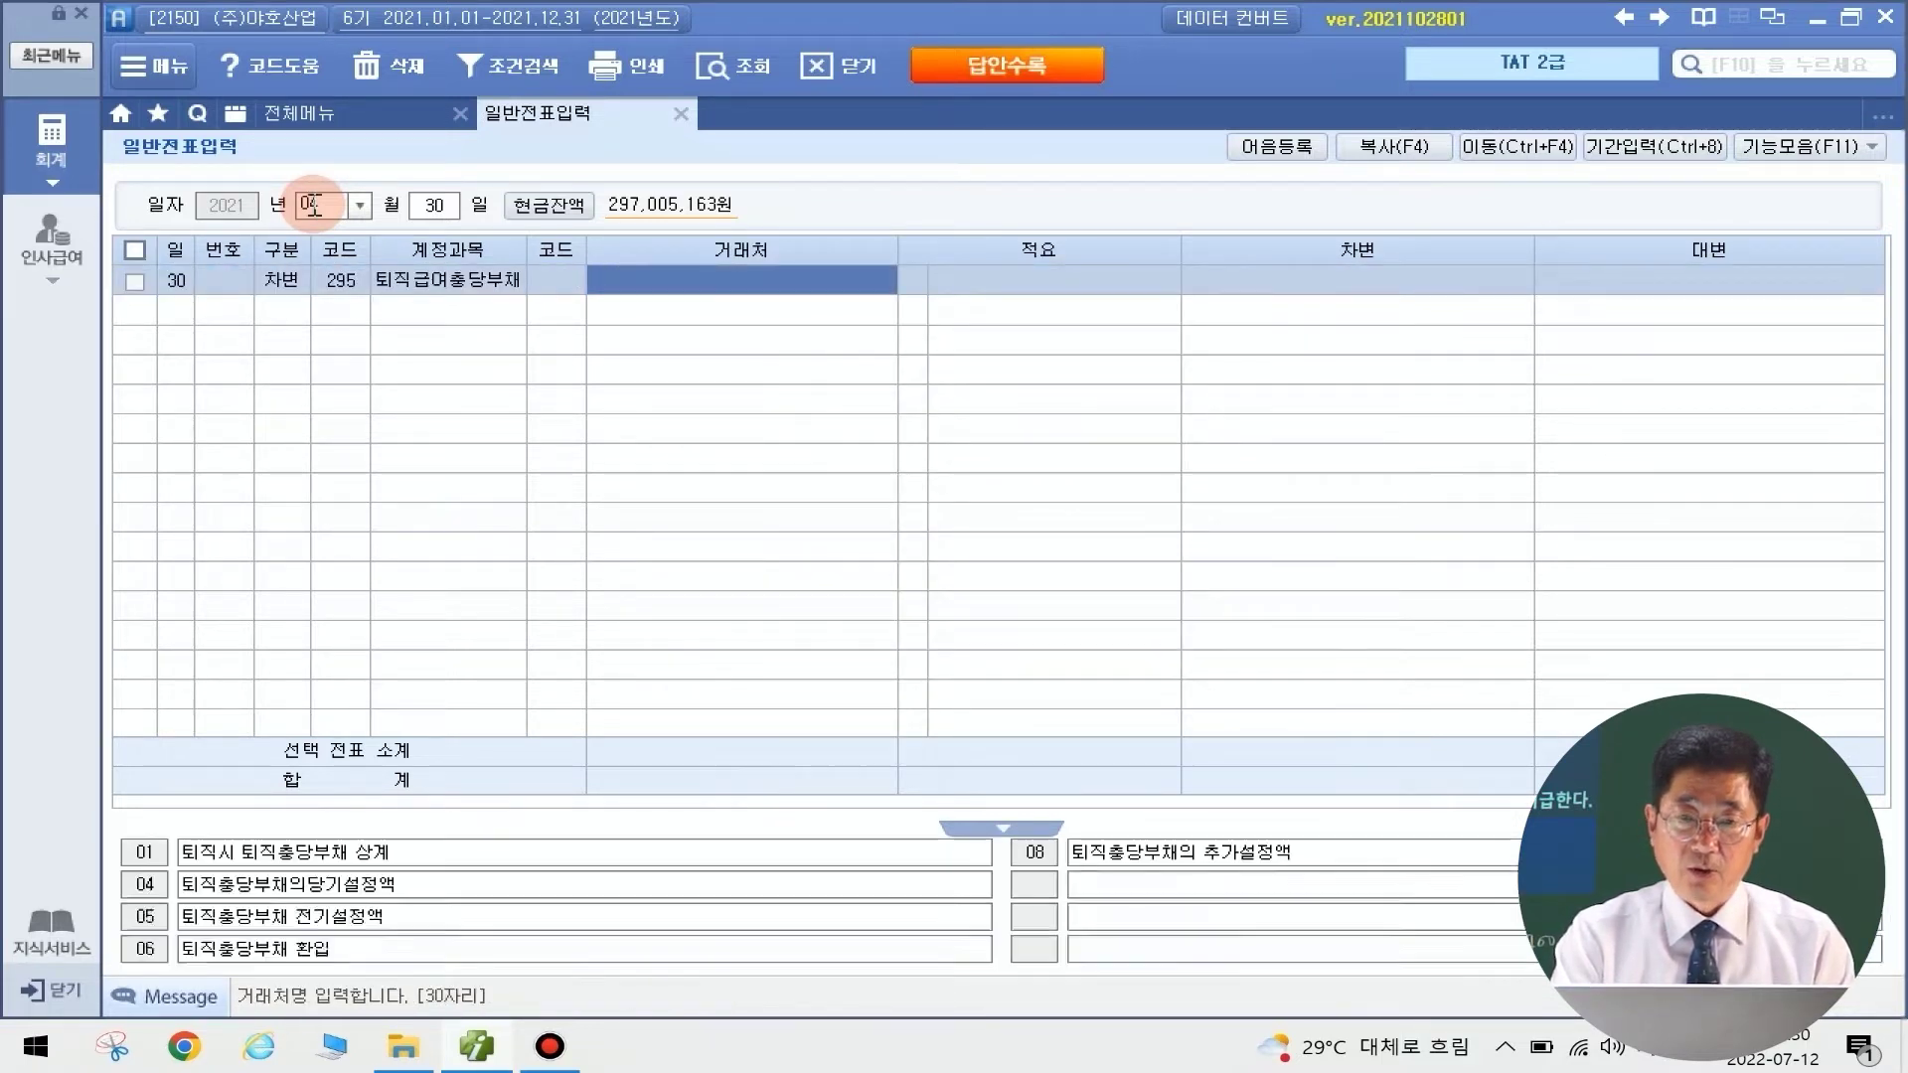
type("15400000")
key("Return")
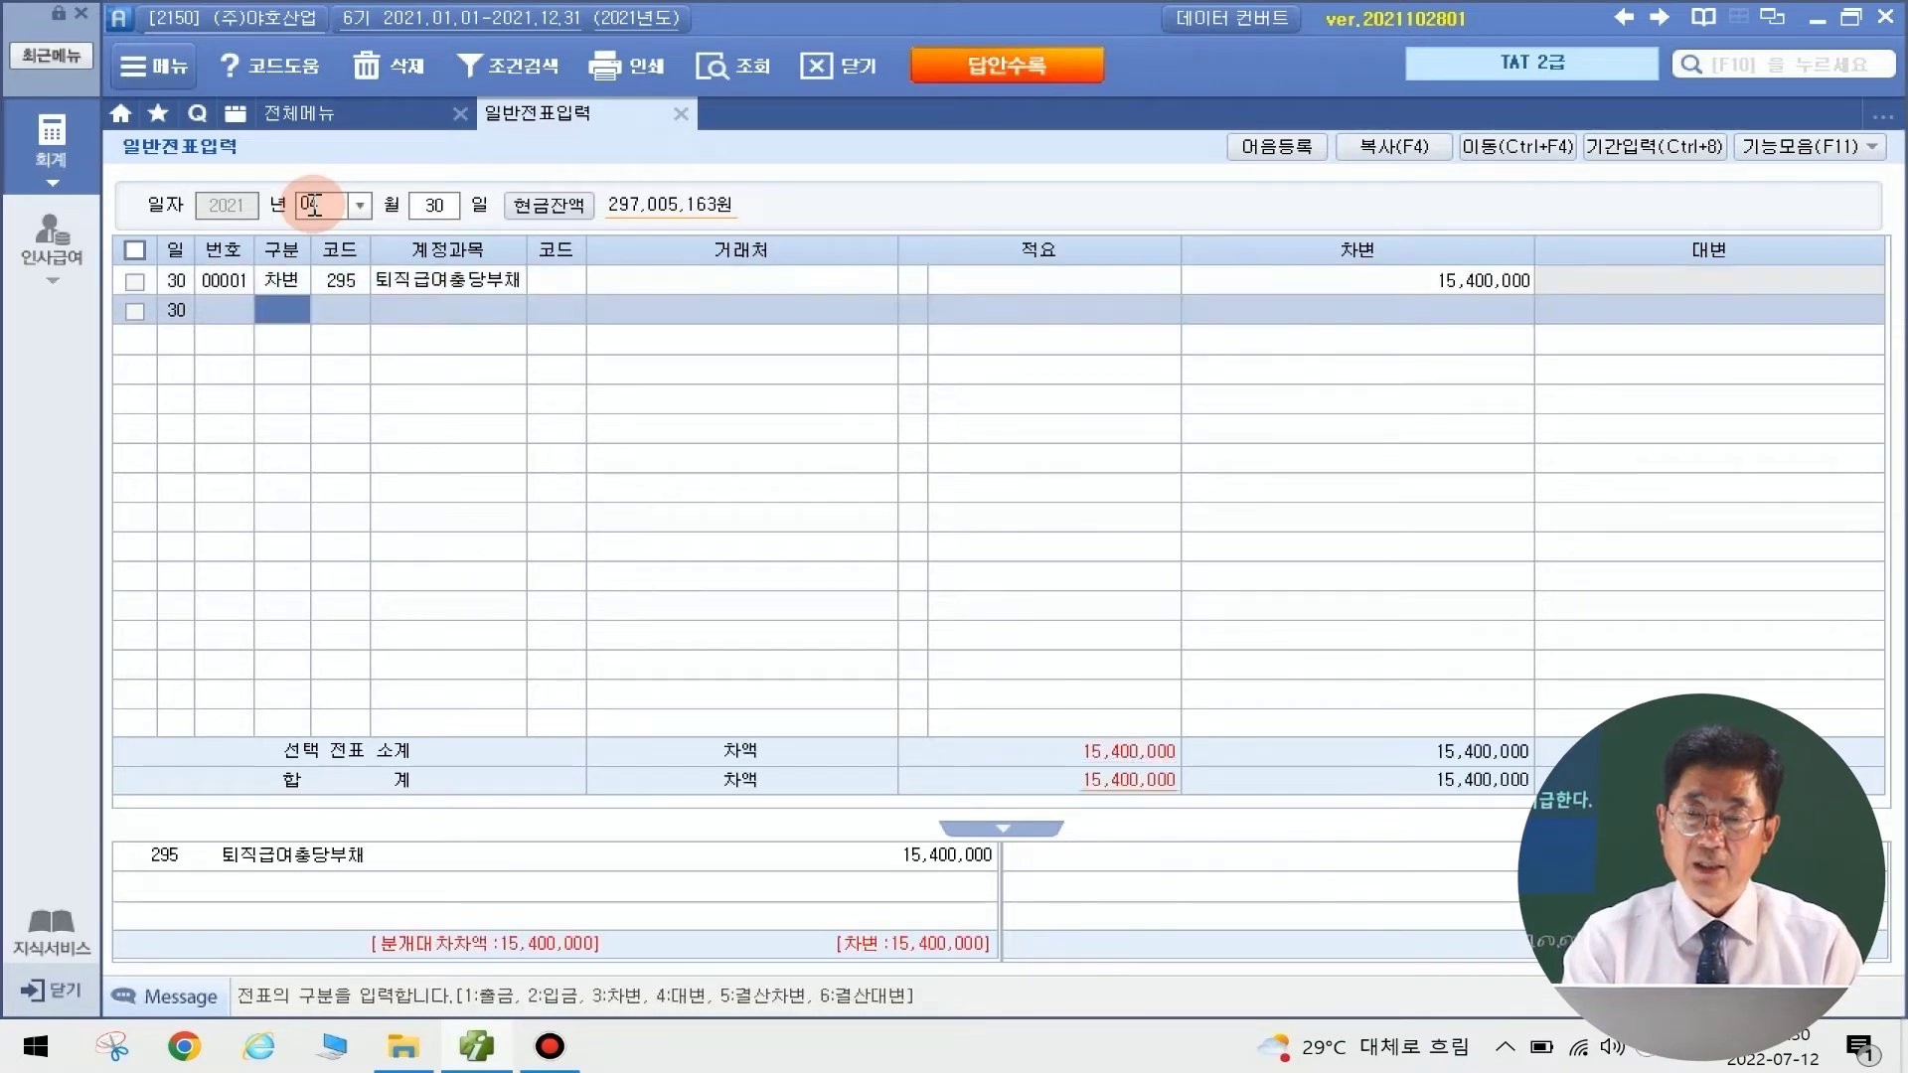
Add a credit line with account 198 퇴직연금운용자산, found by searching the account codes for 퇴직
key("4")
type("퇴")
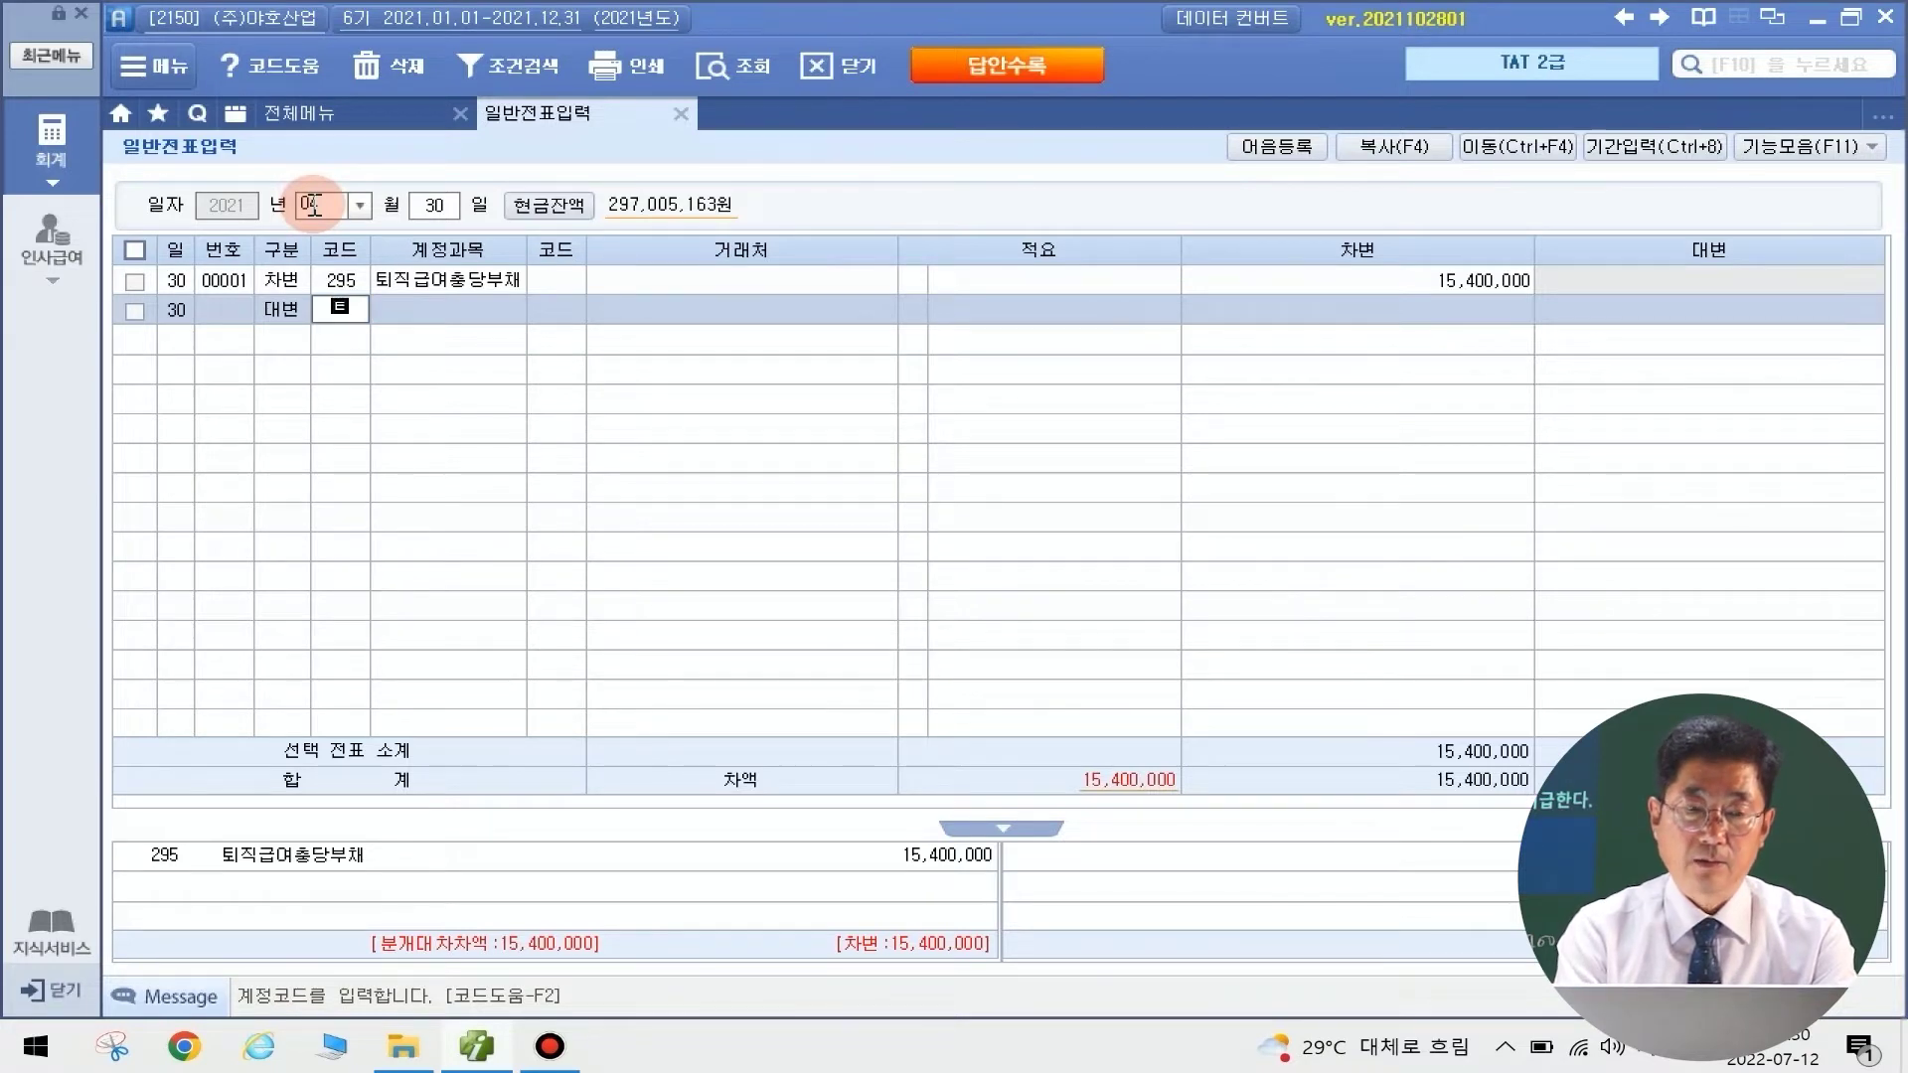
type("직여ㄴ")
key("BackSpace")
type("ㅌ퇴직")
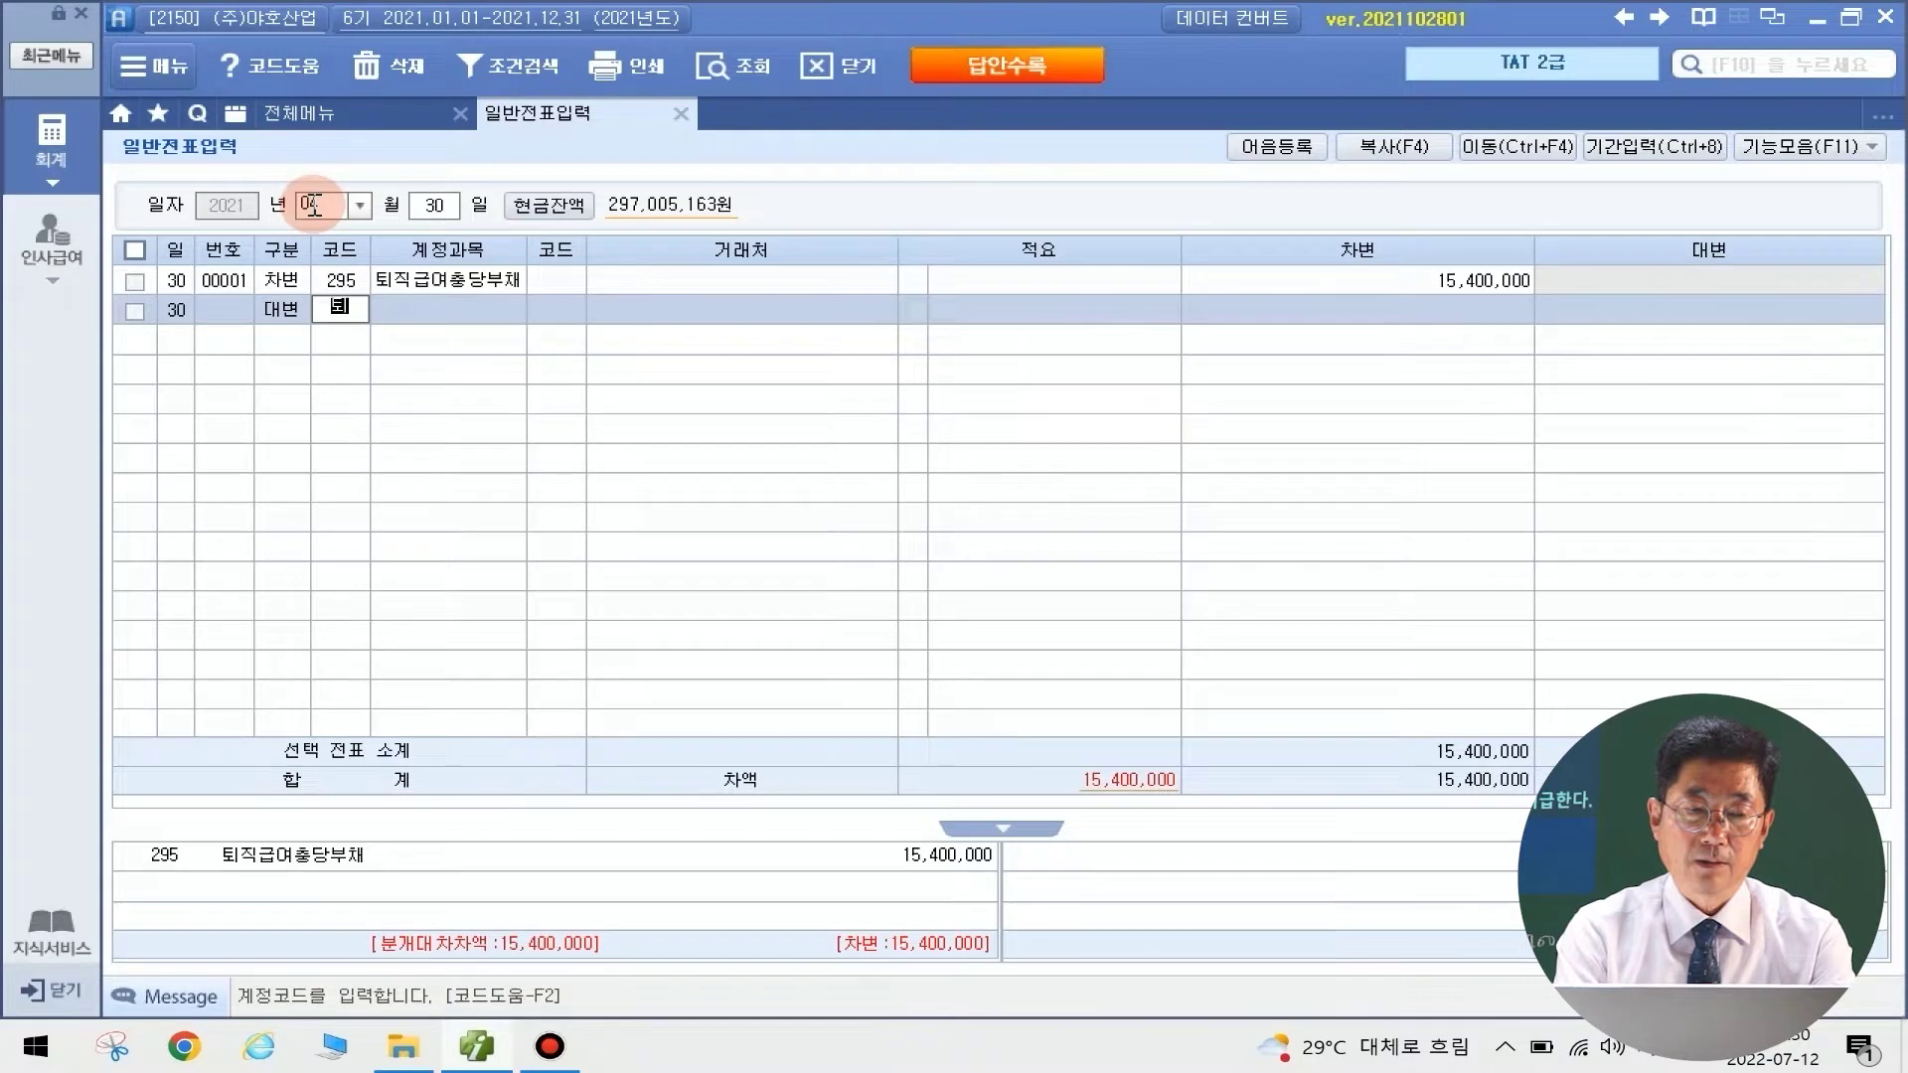
key("Return")
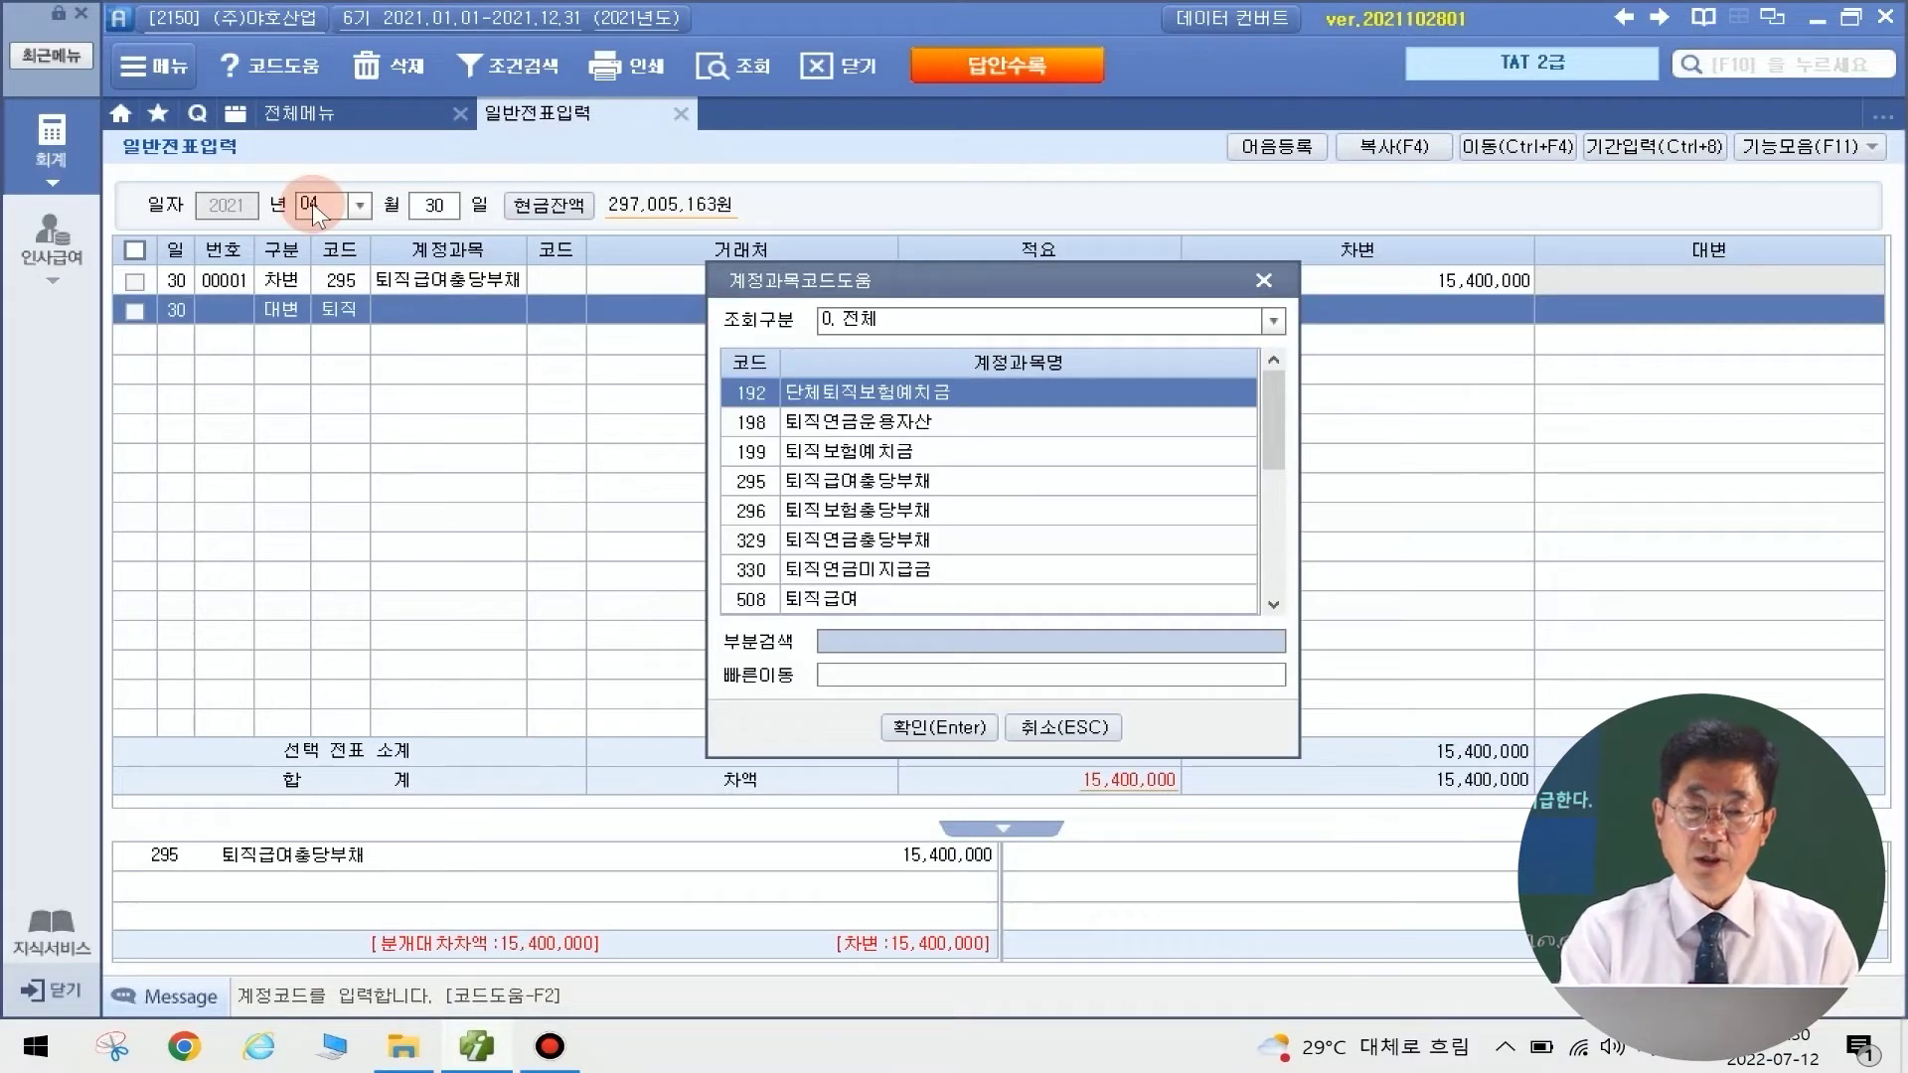
key("Down")
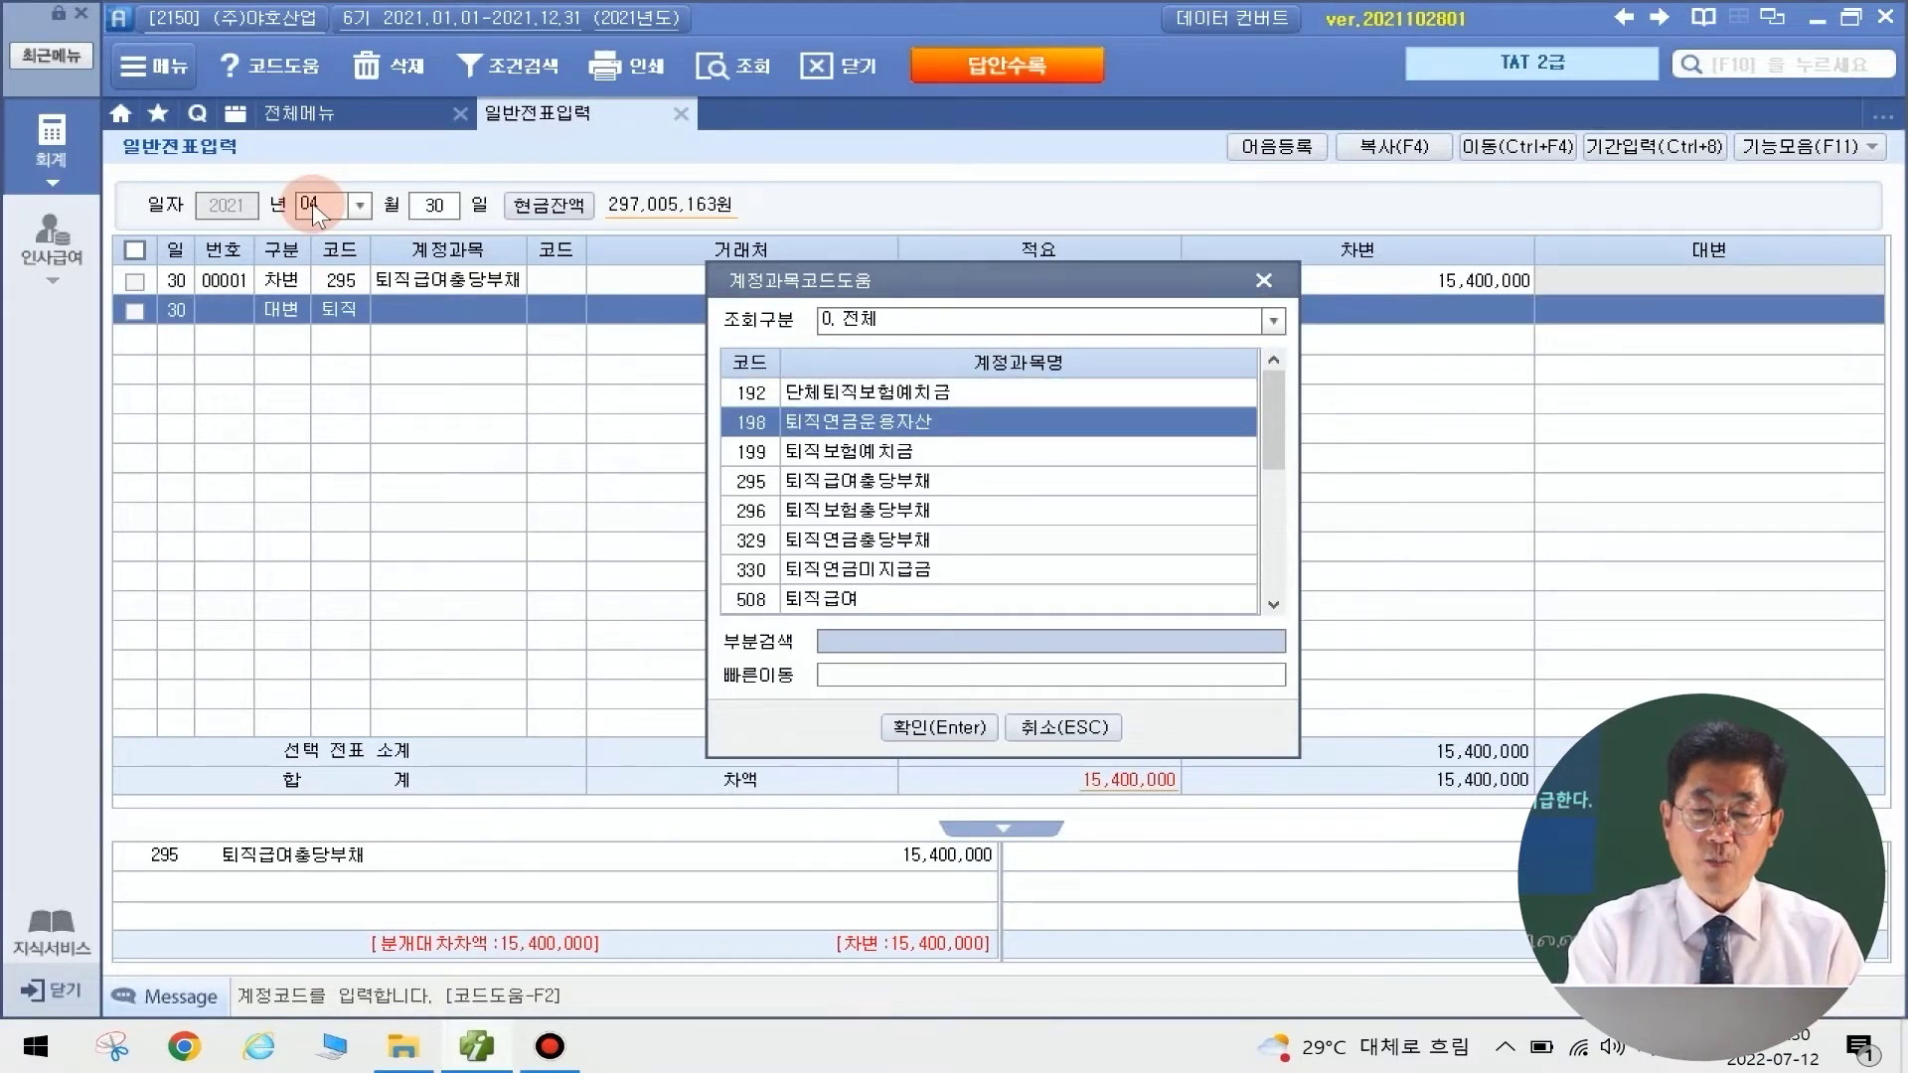
key("Return")
Complete the credit line with account 198 퇴직연금운용자산, leaving the counterparty and description blank and entering a credit amount of 15,400,000
key("Return")
key("Return")
key("Return")
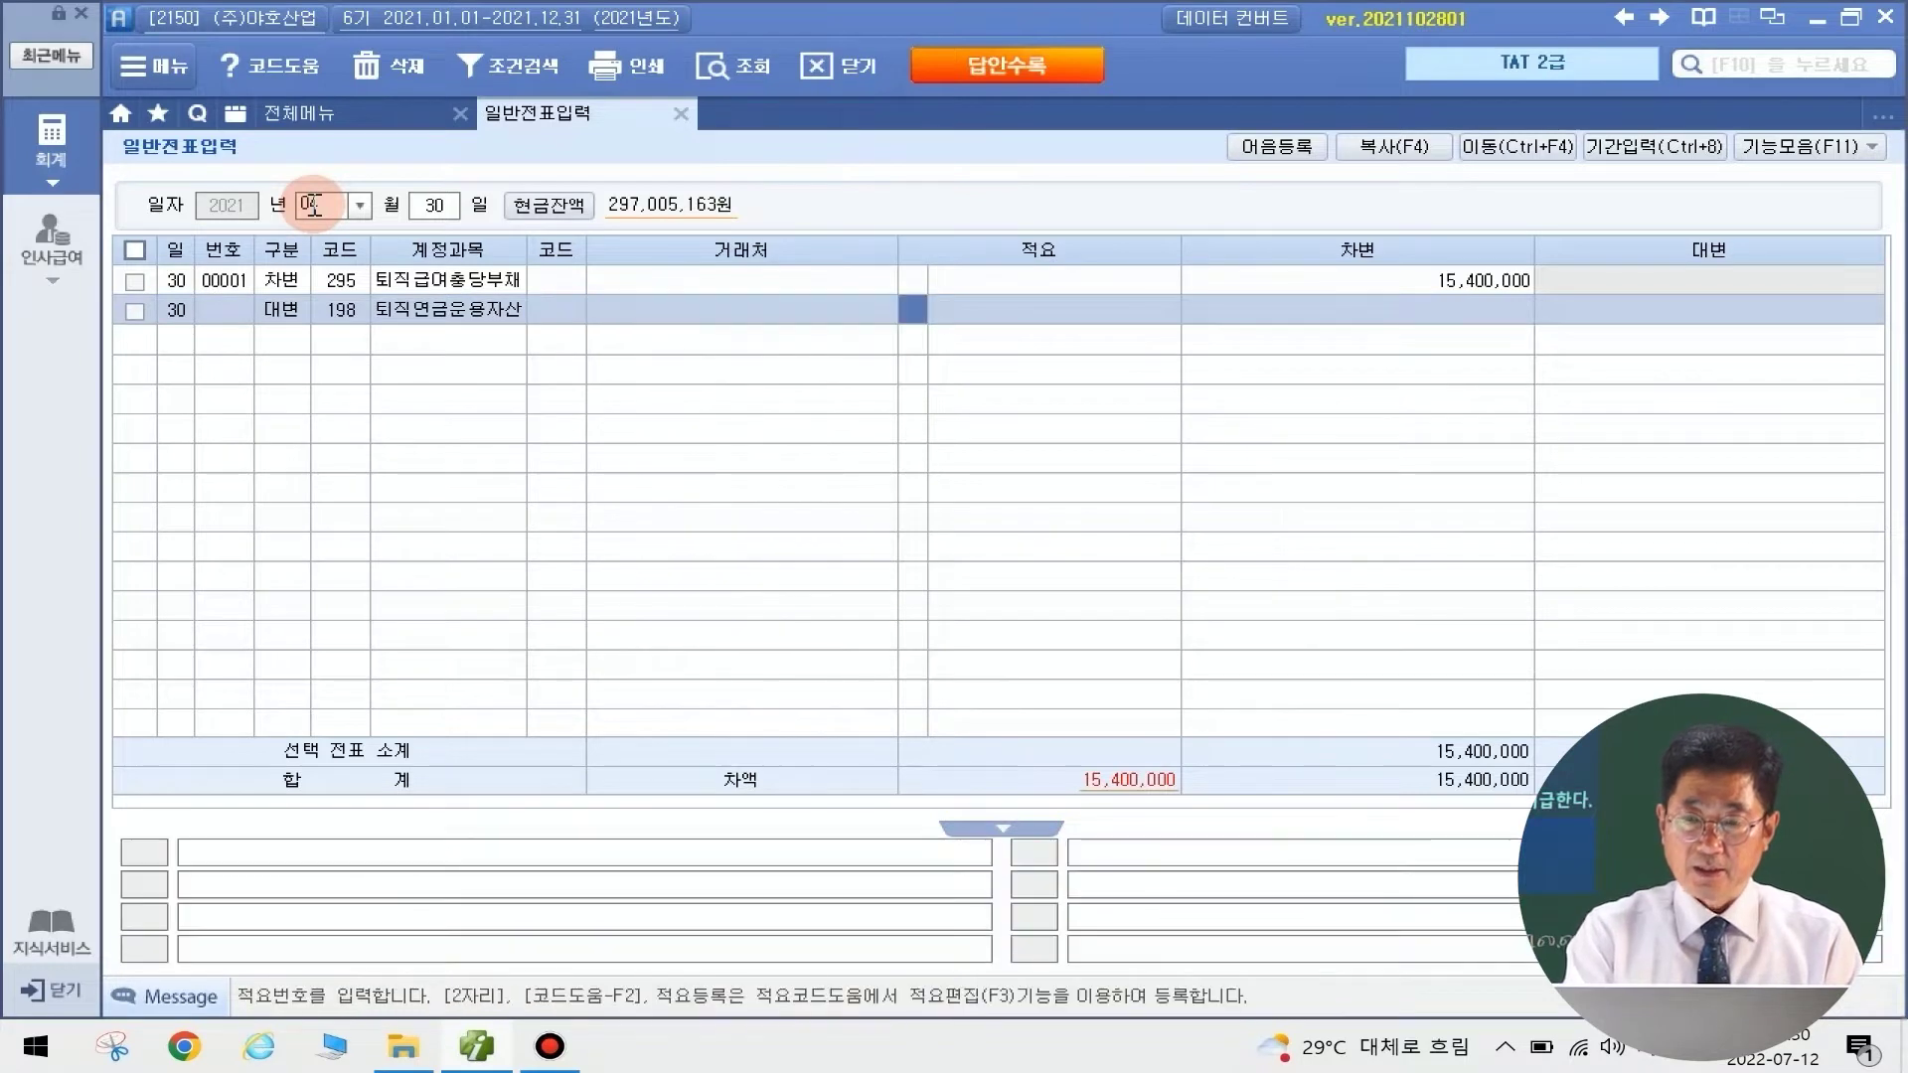
type("15400000")
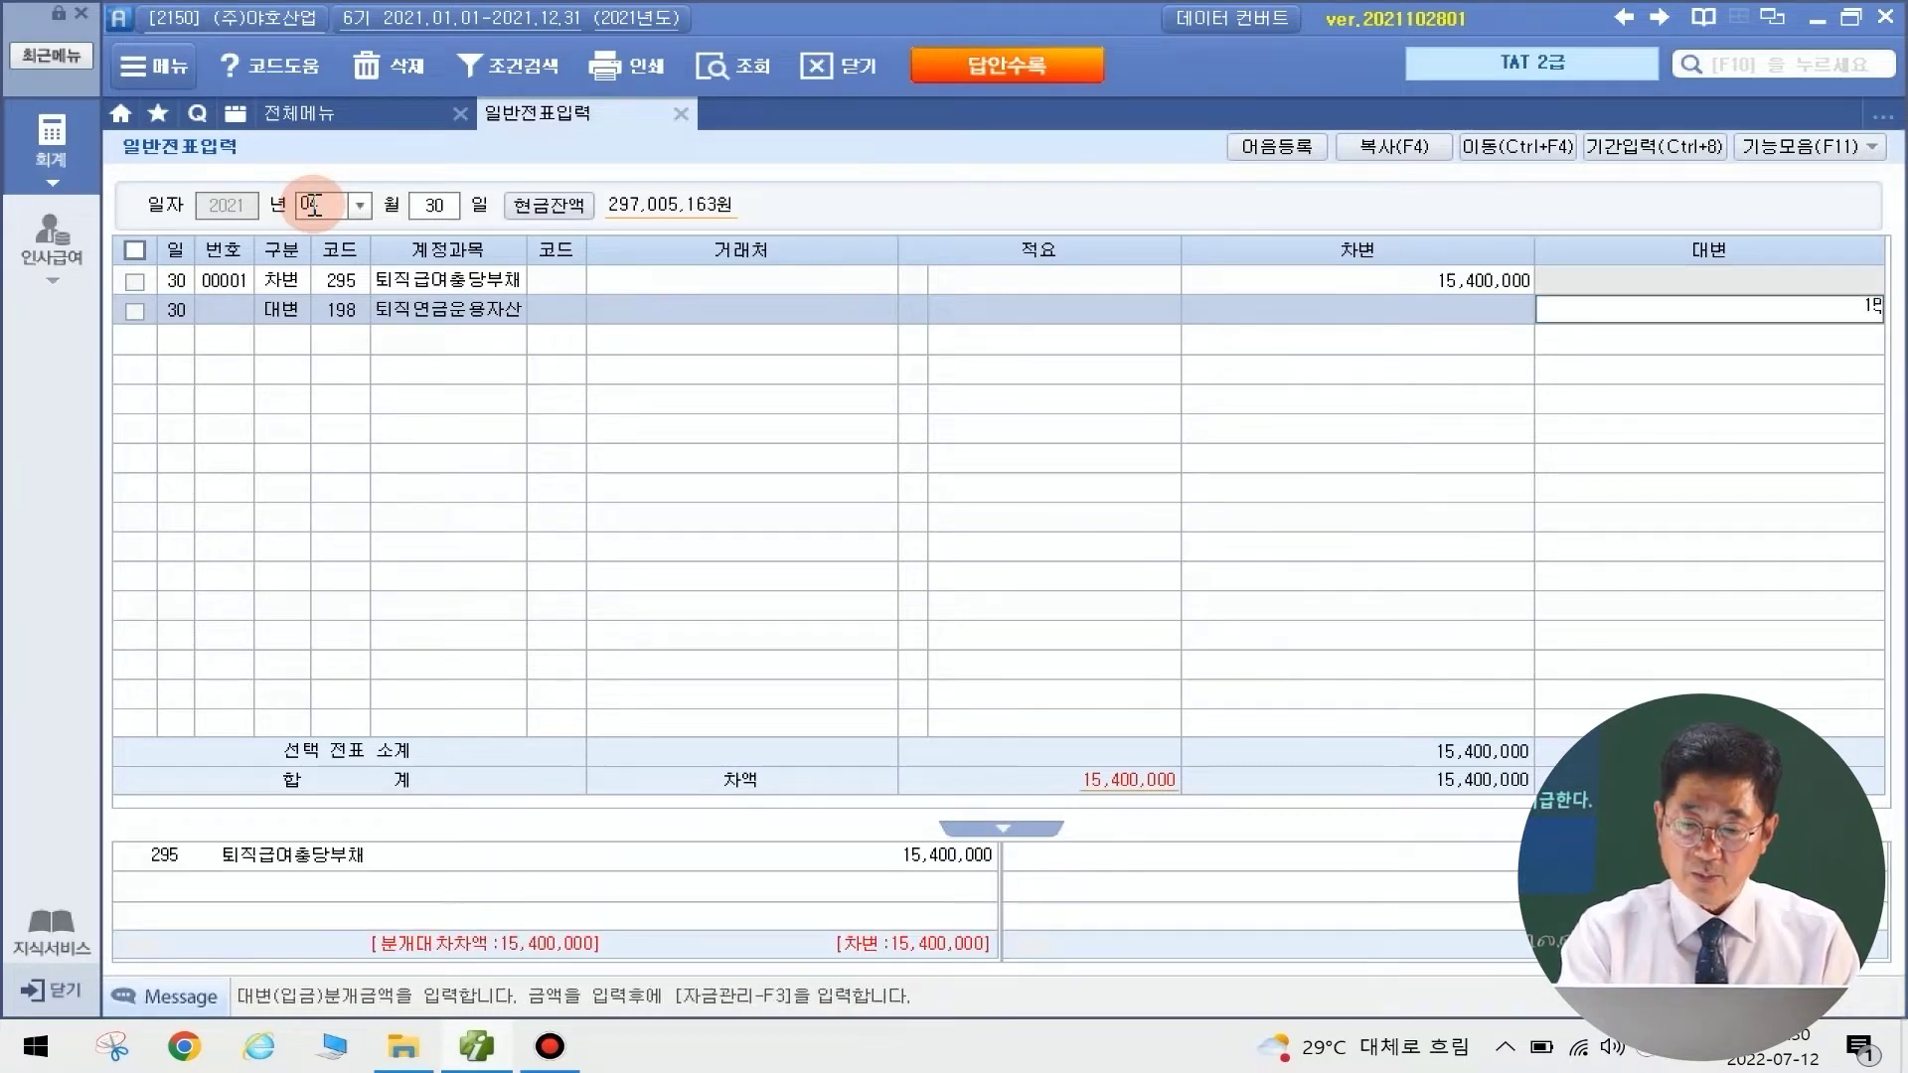
key("Return")
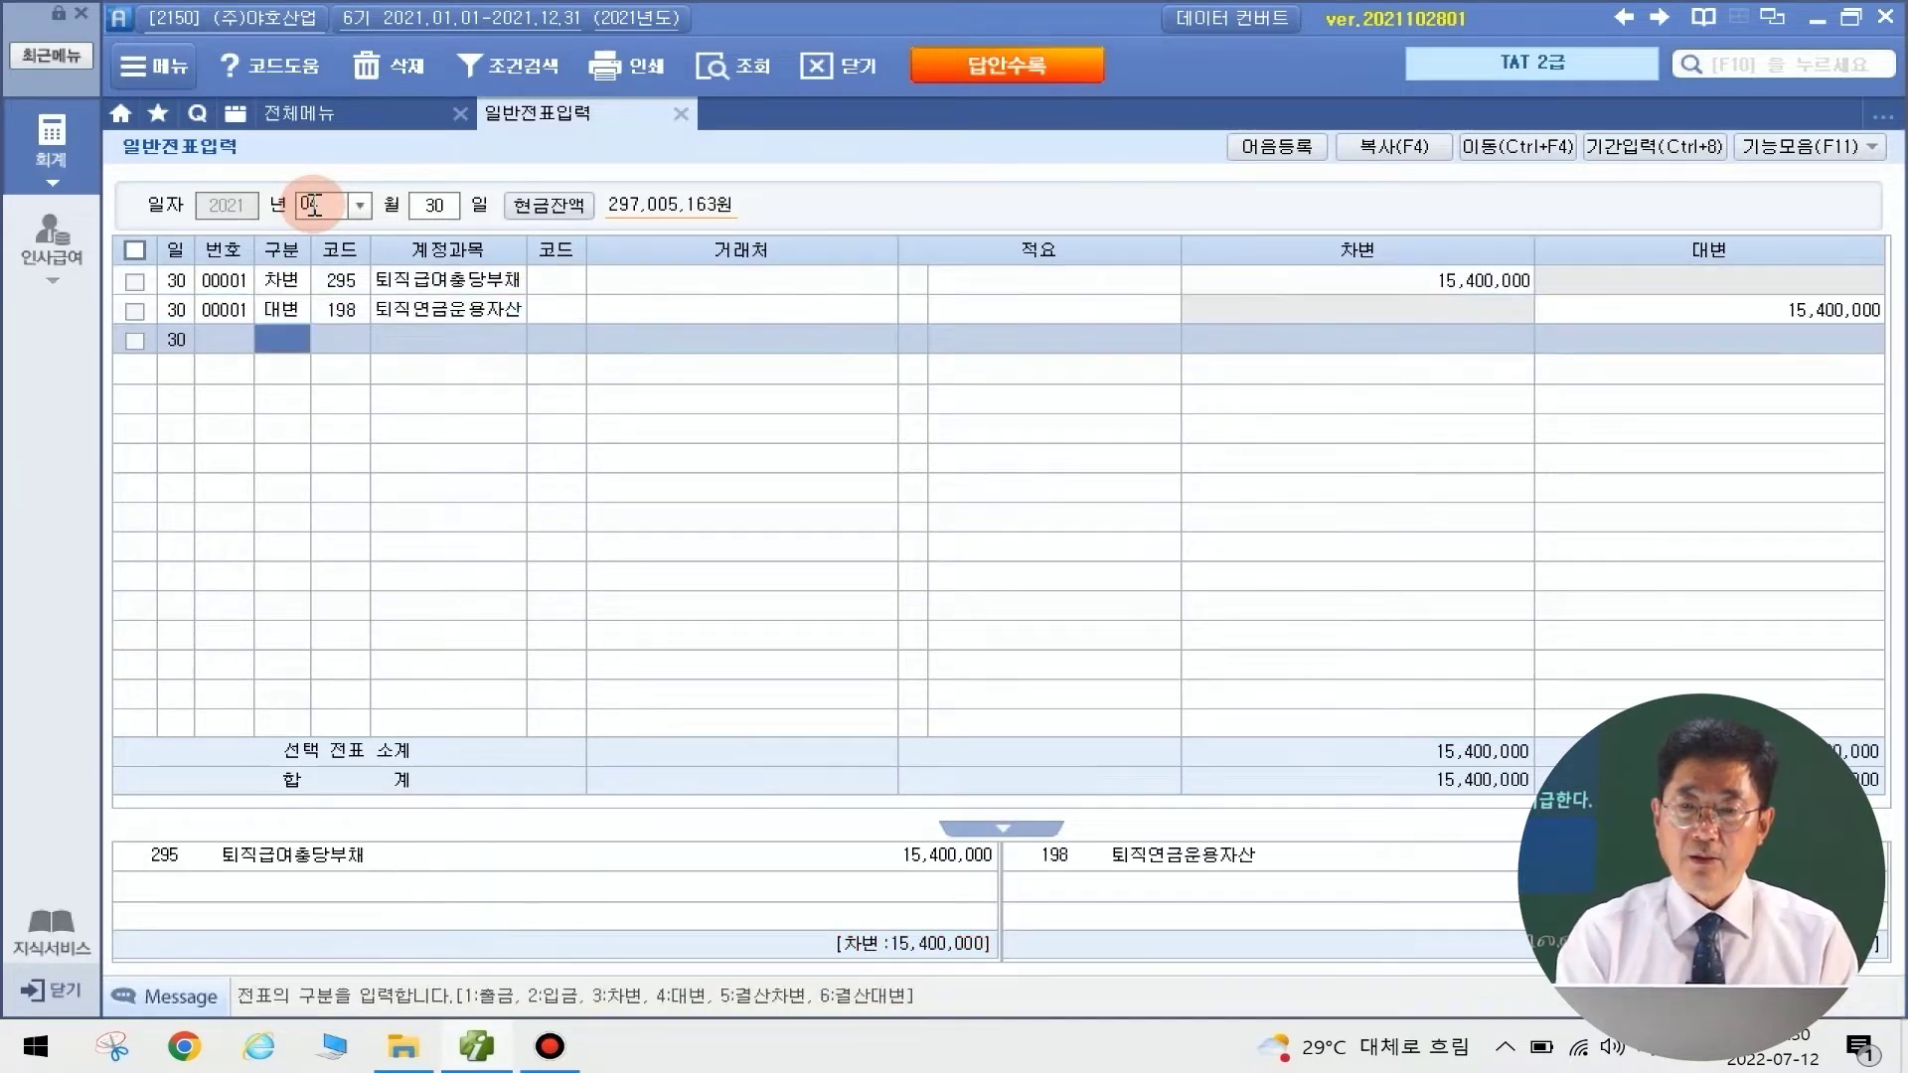
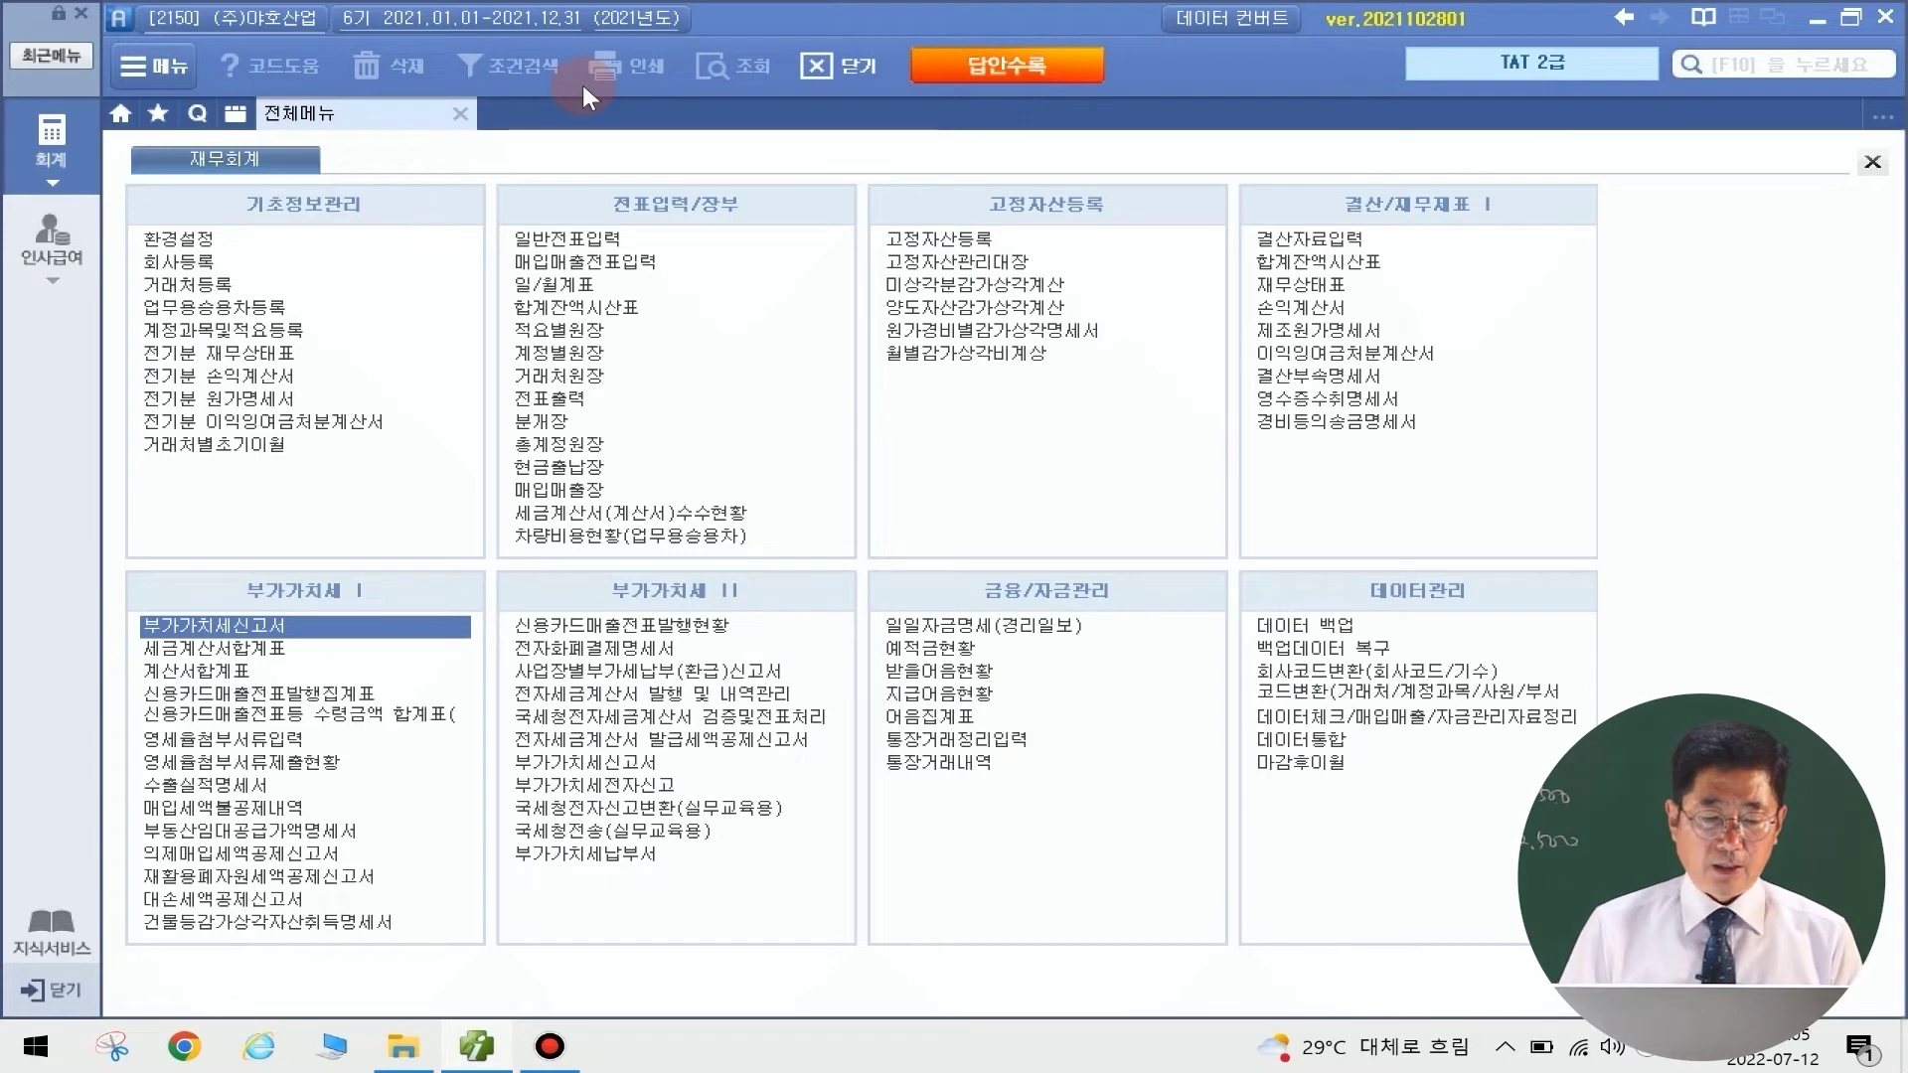
Open the 매입세액불공제내역 form and set its period to October through December 2021
left_click(254, 809)
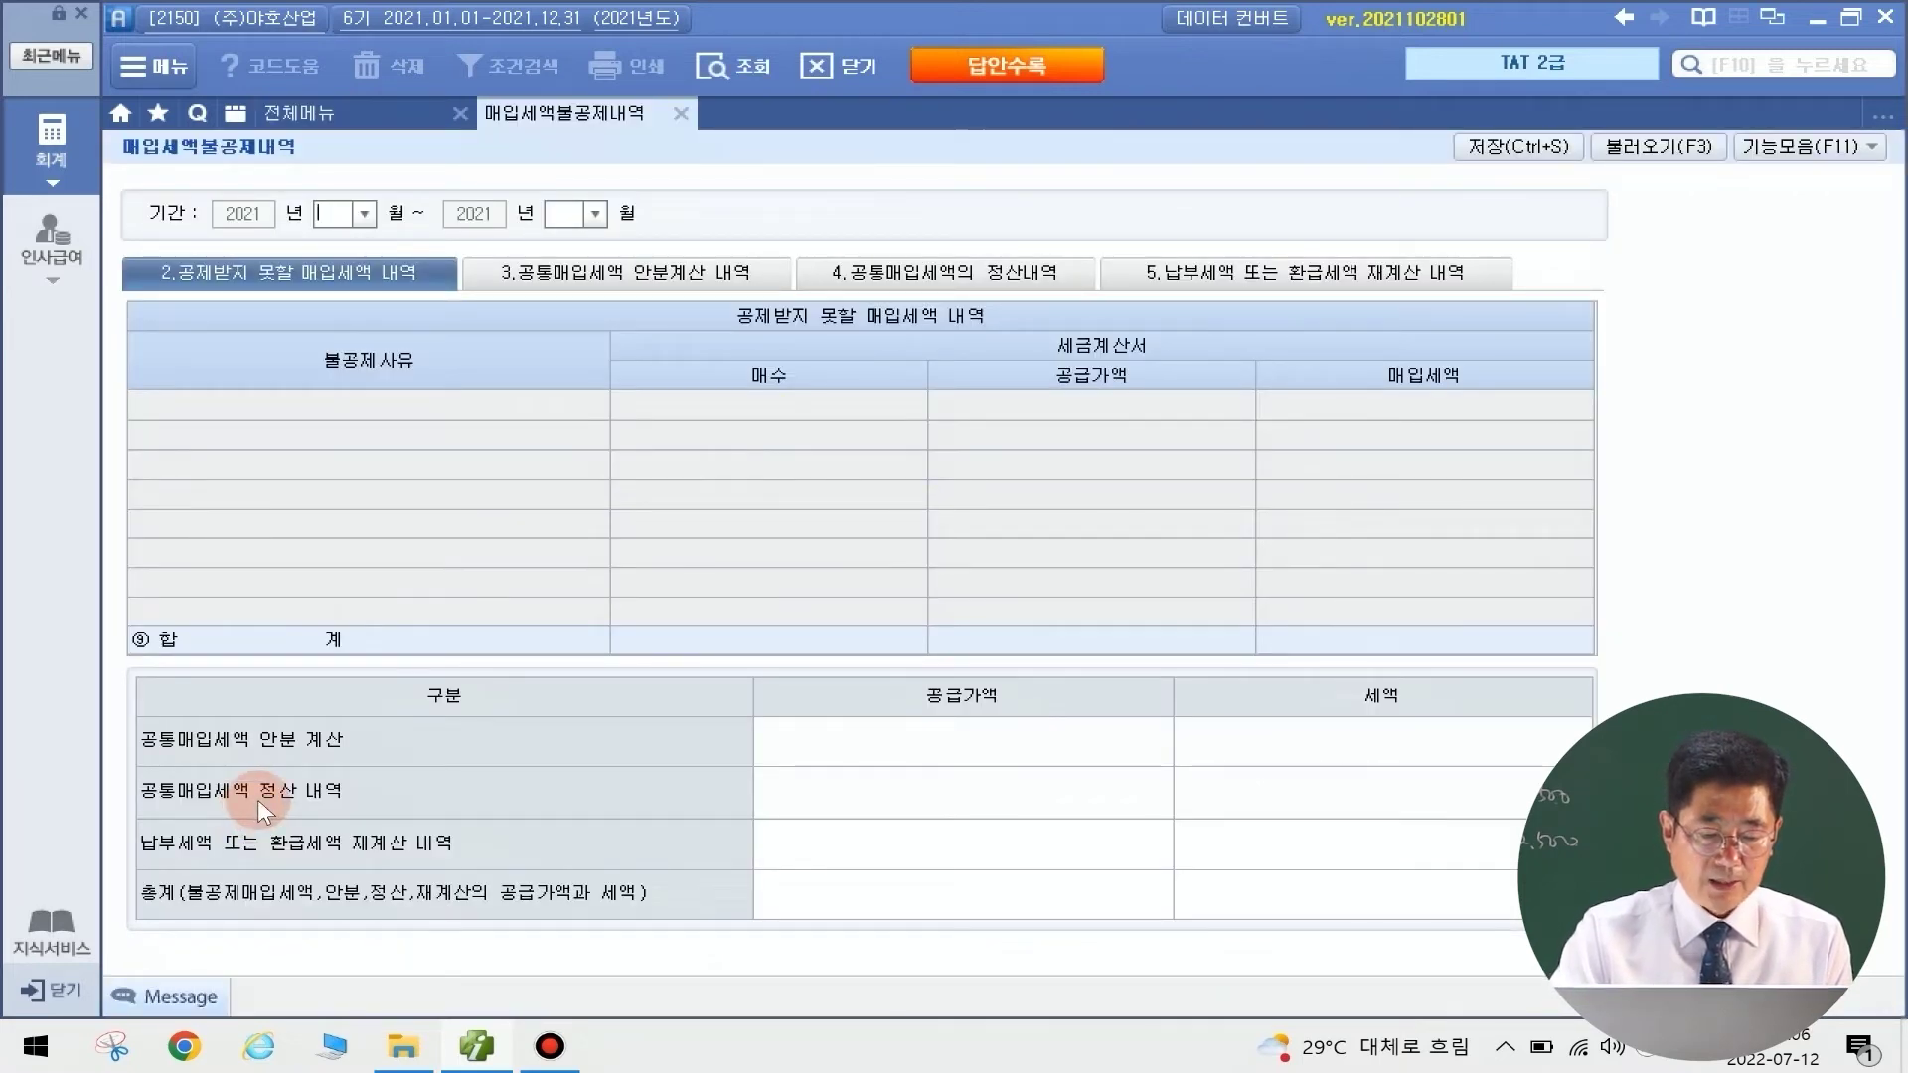
type("10")
key("Return")
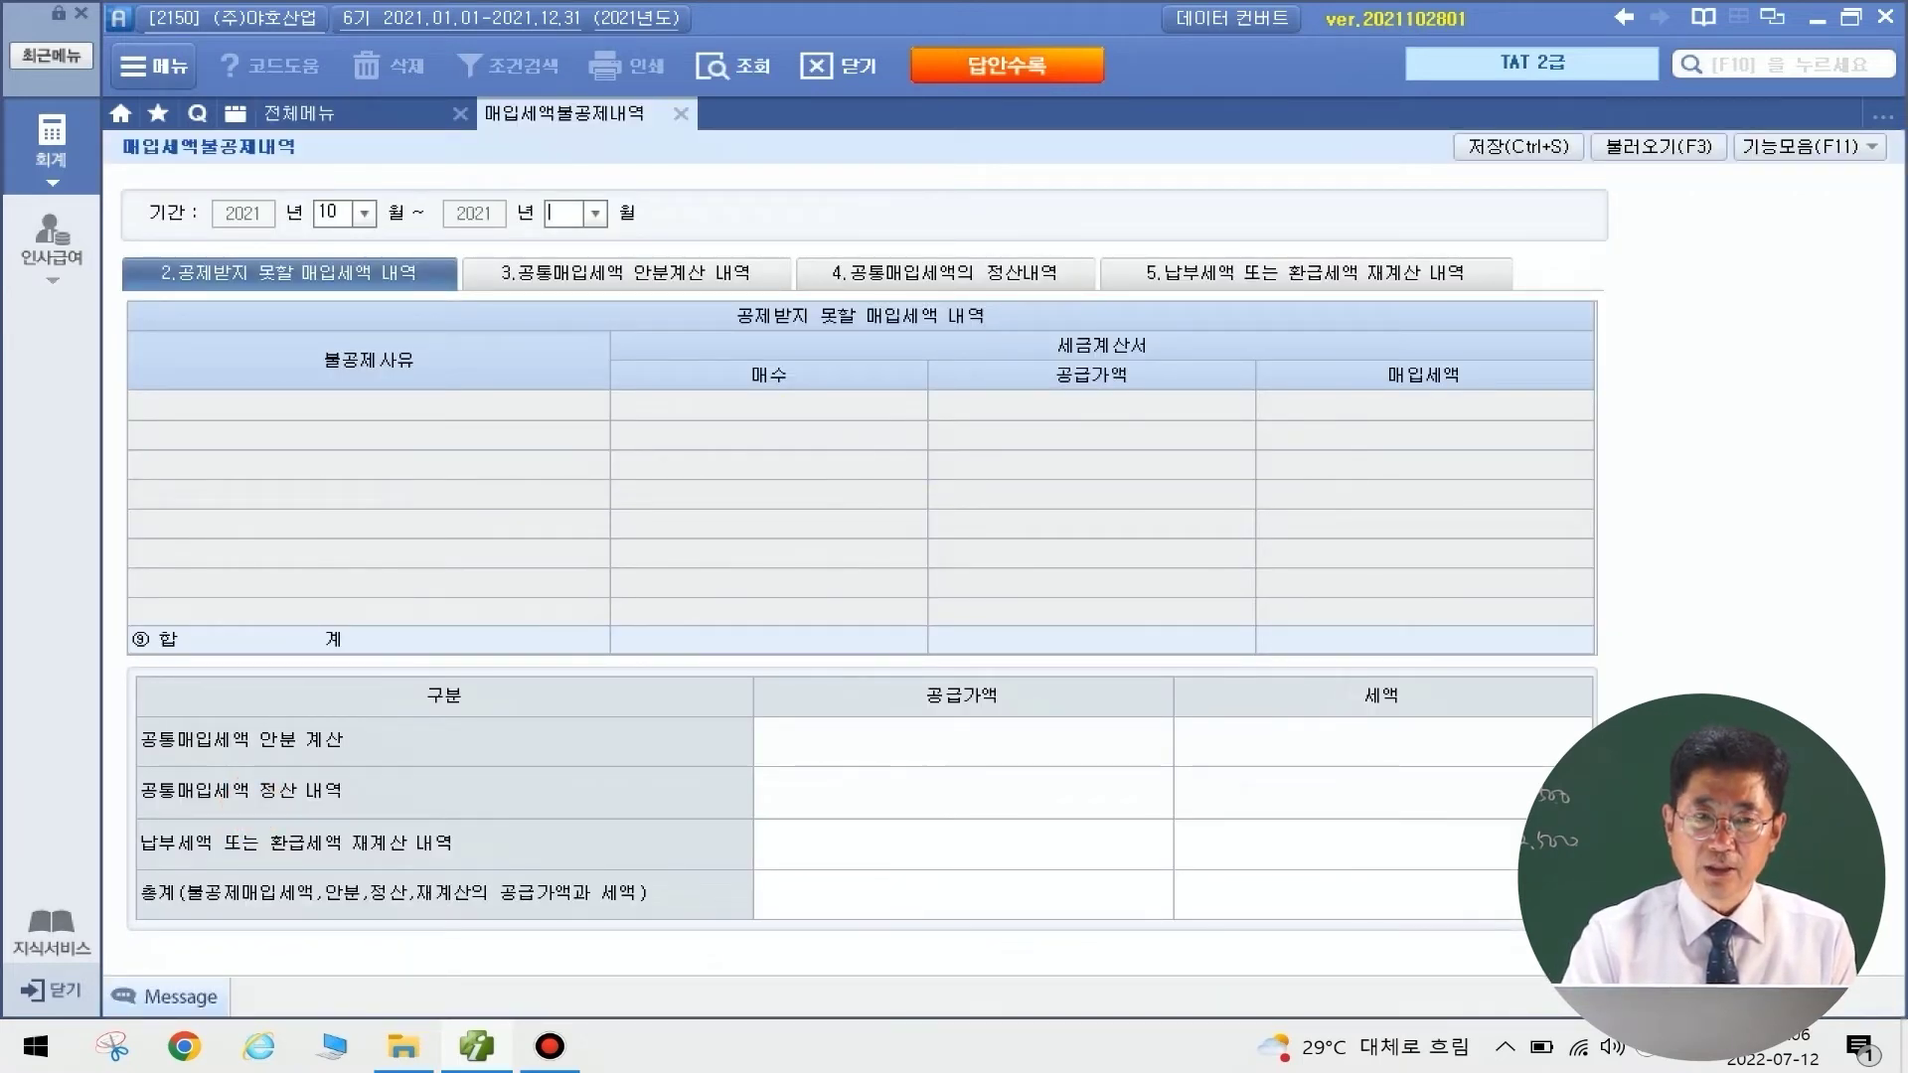
type("12")
key("Return")
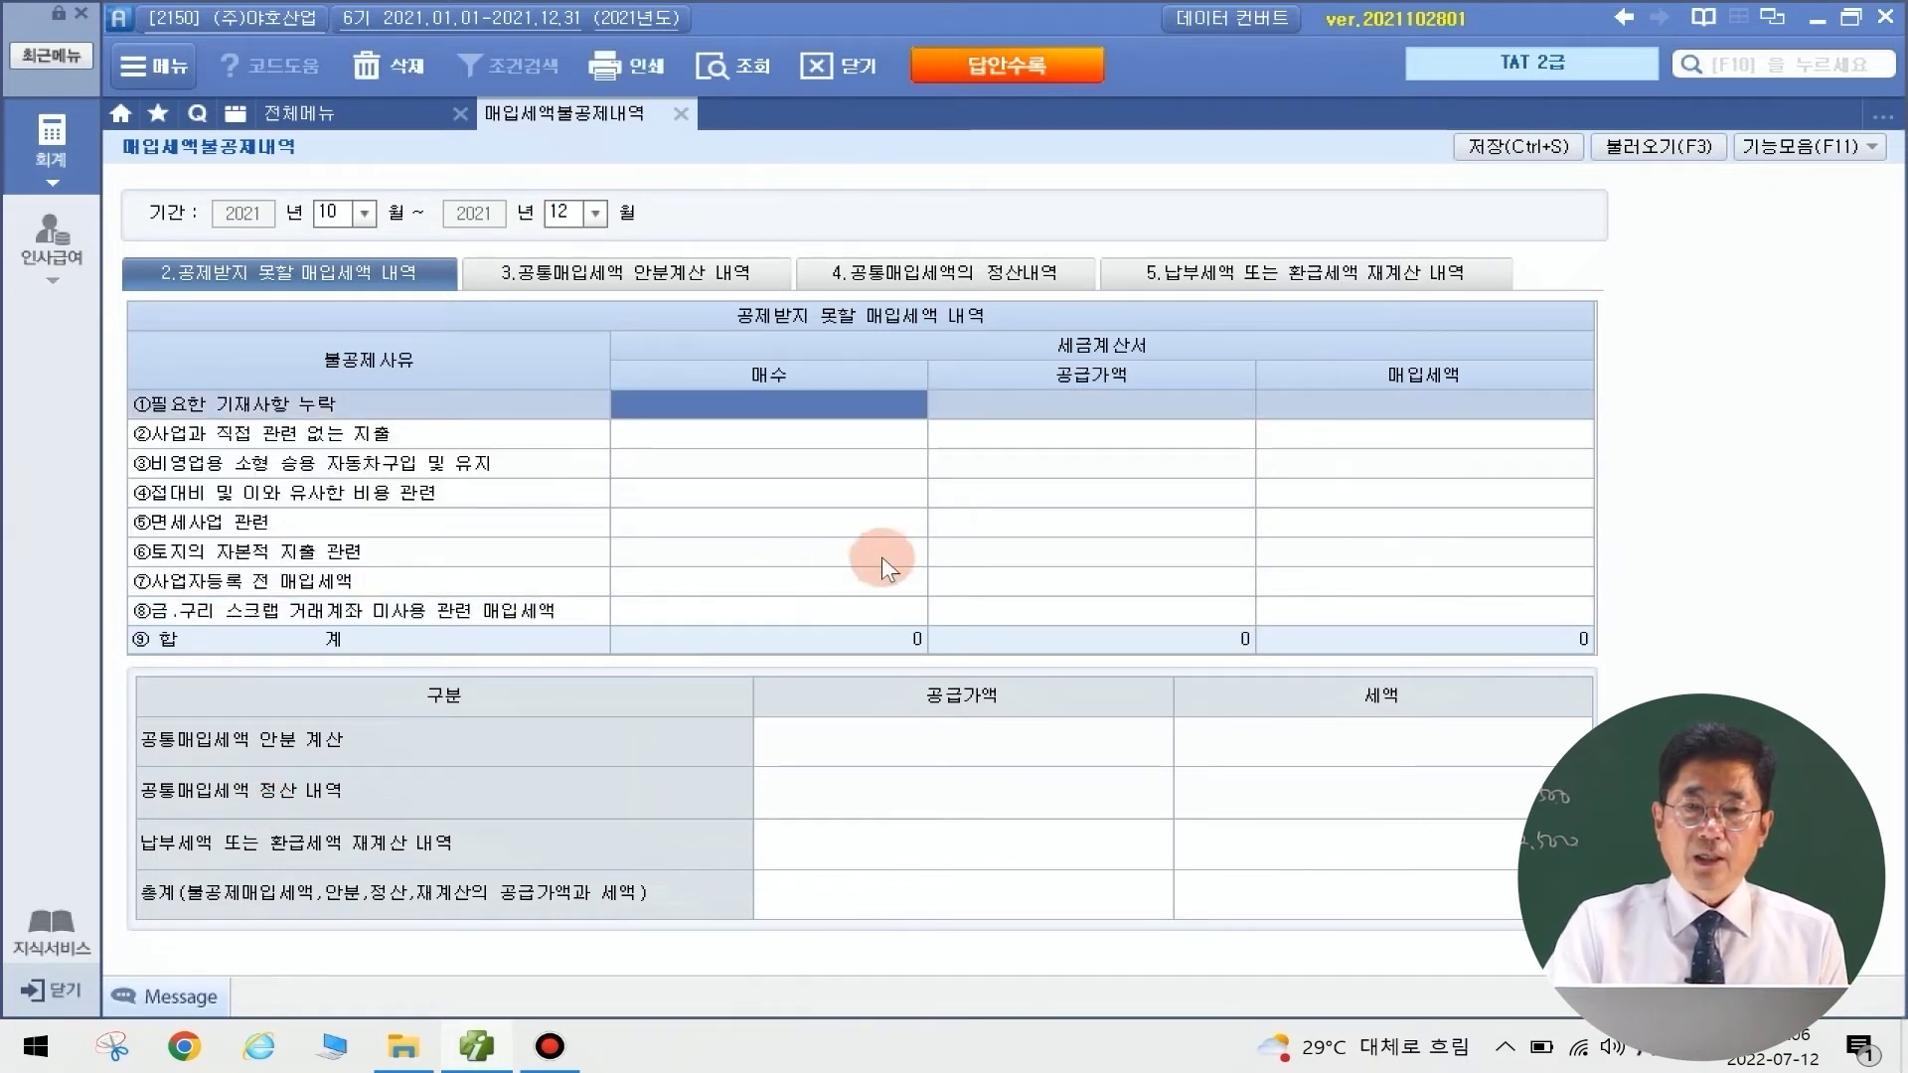
In the 납부세액 또는 환급세액 재계산 내역 section, start a 건축.구축물 line for 건물 with an input tax of 25,000,000
left_click(1389, 270)
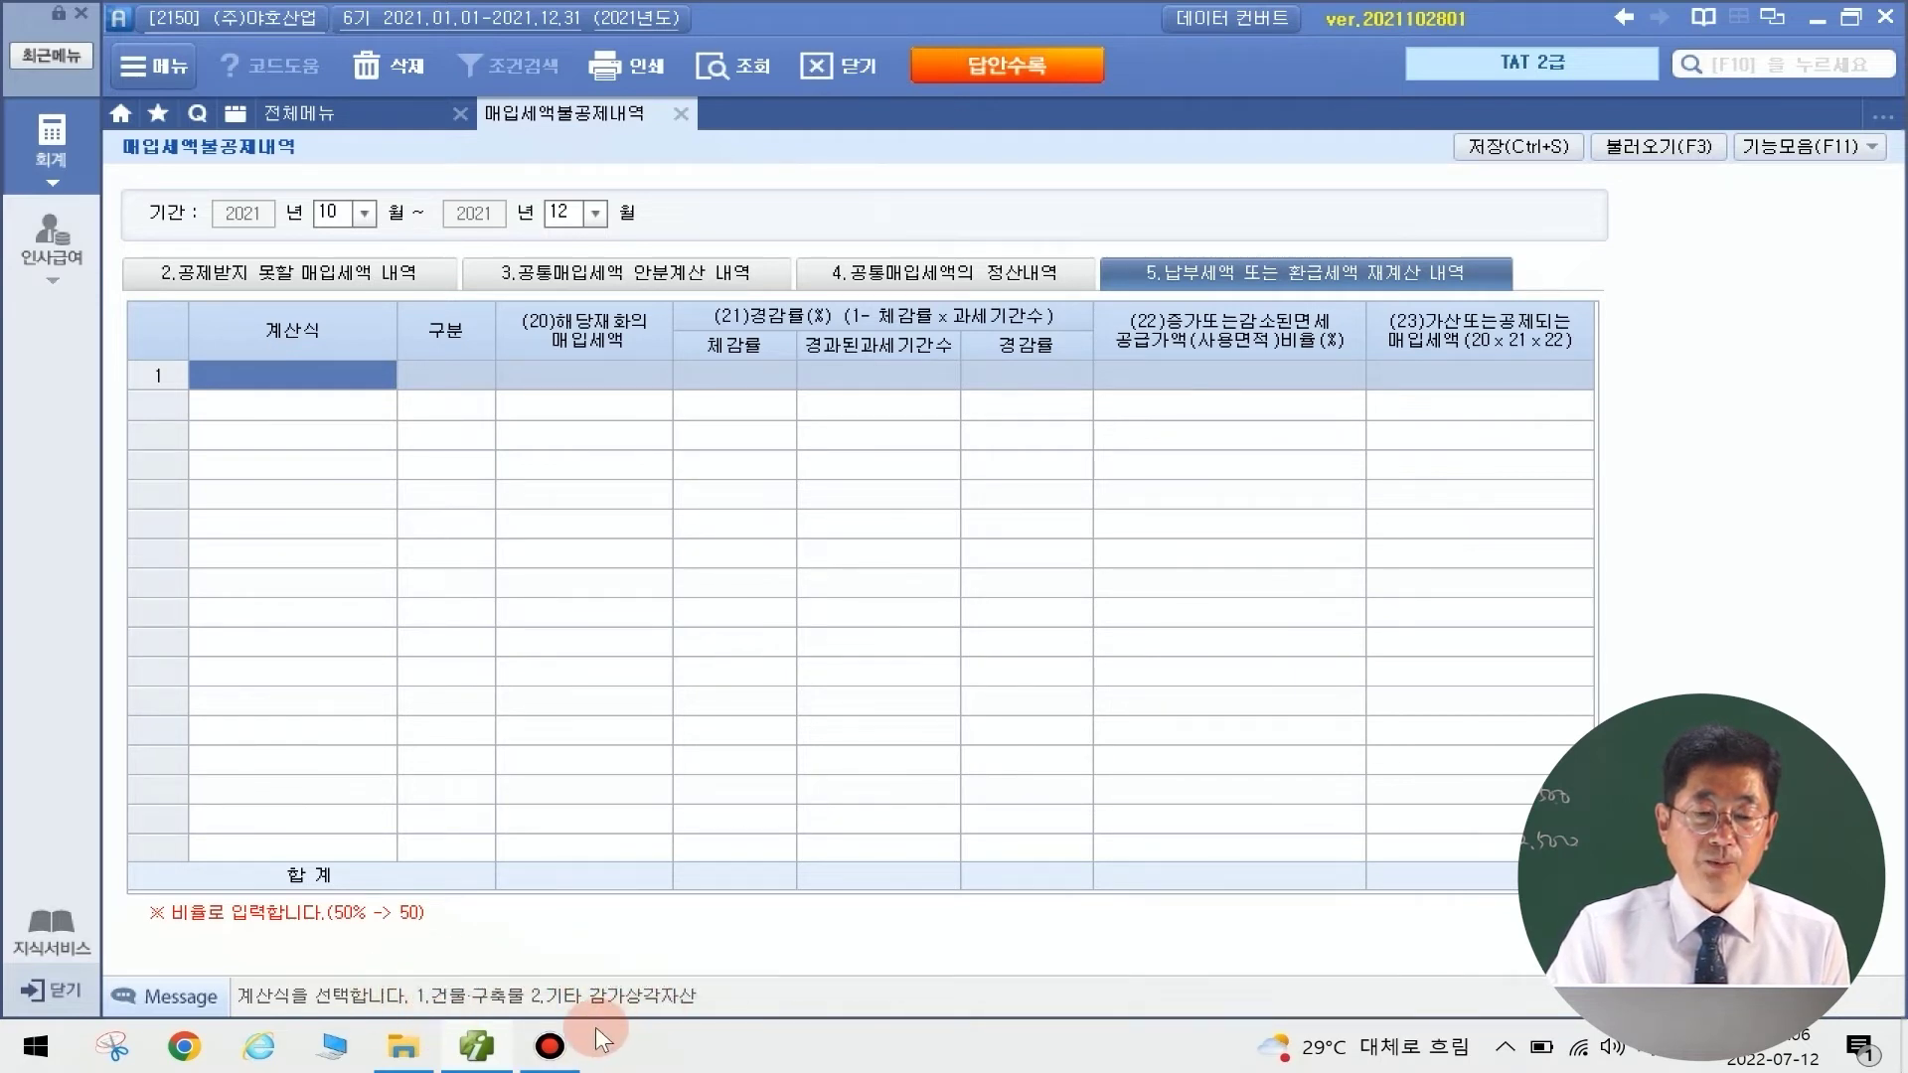
type("1")
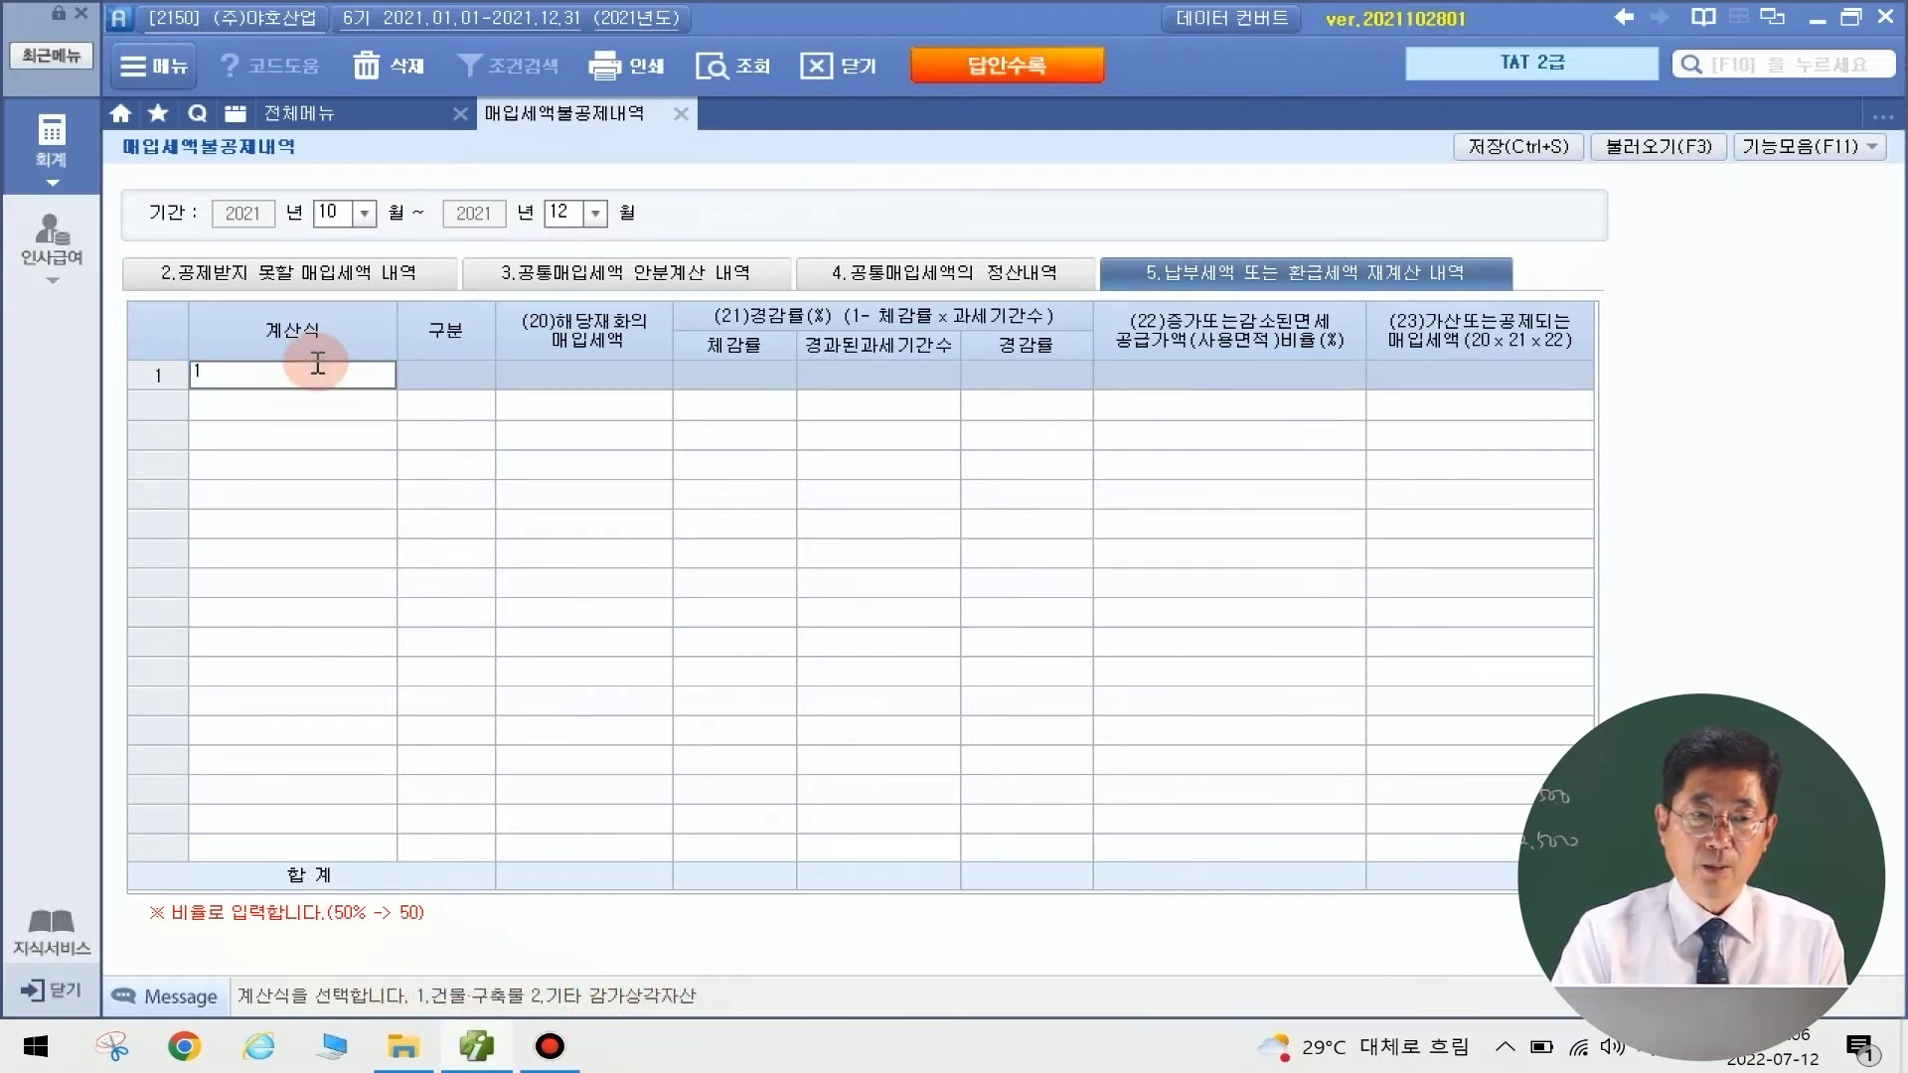
key("Return")
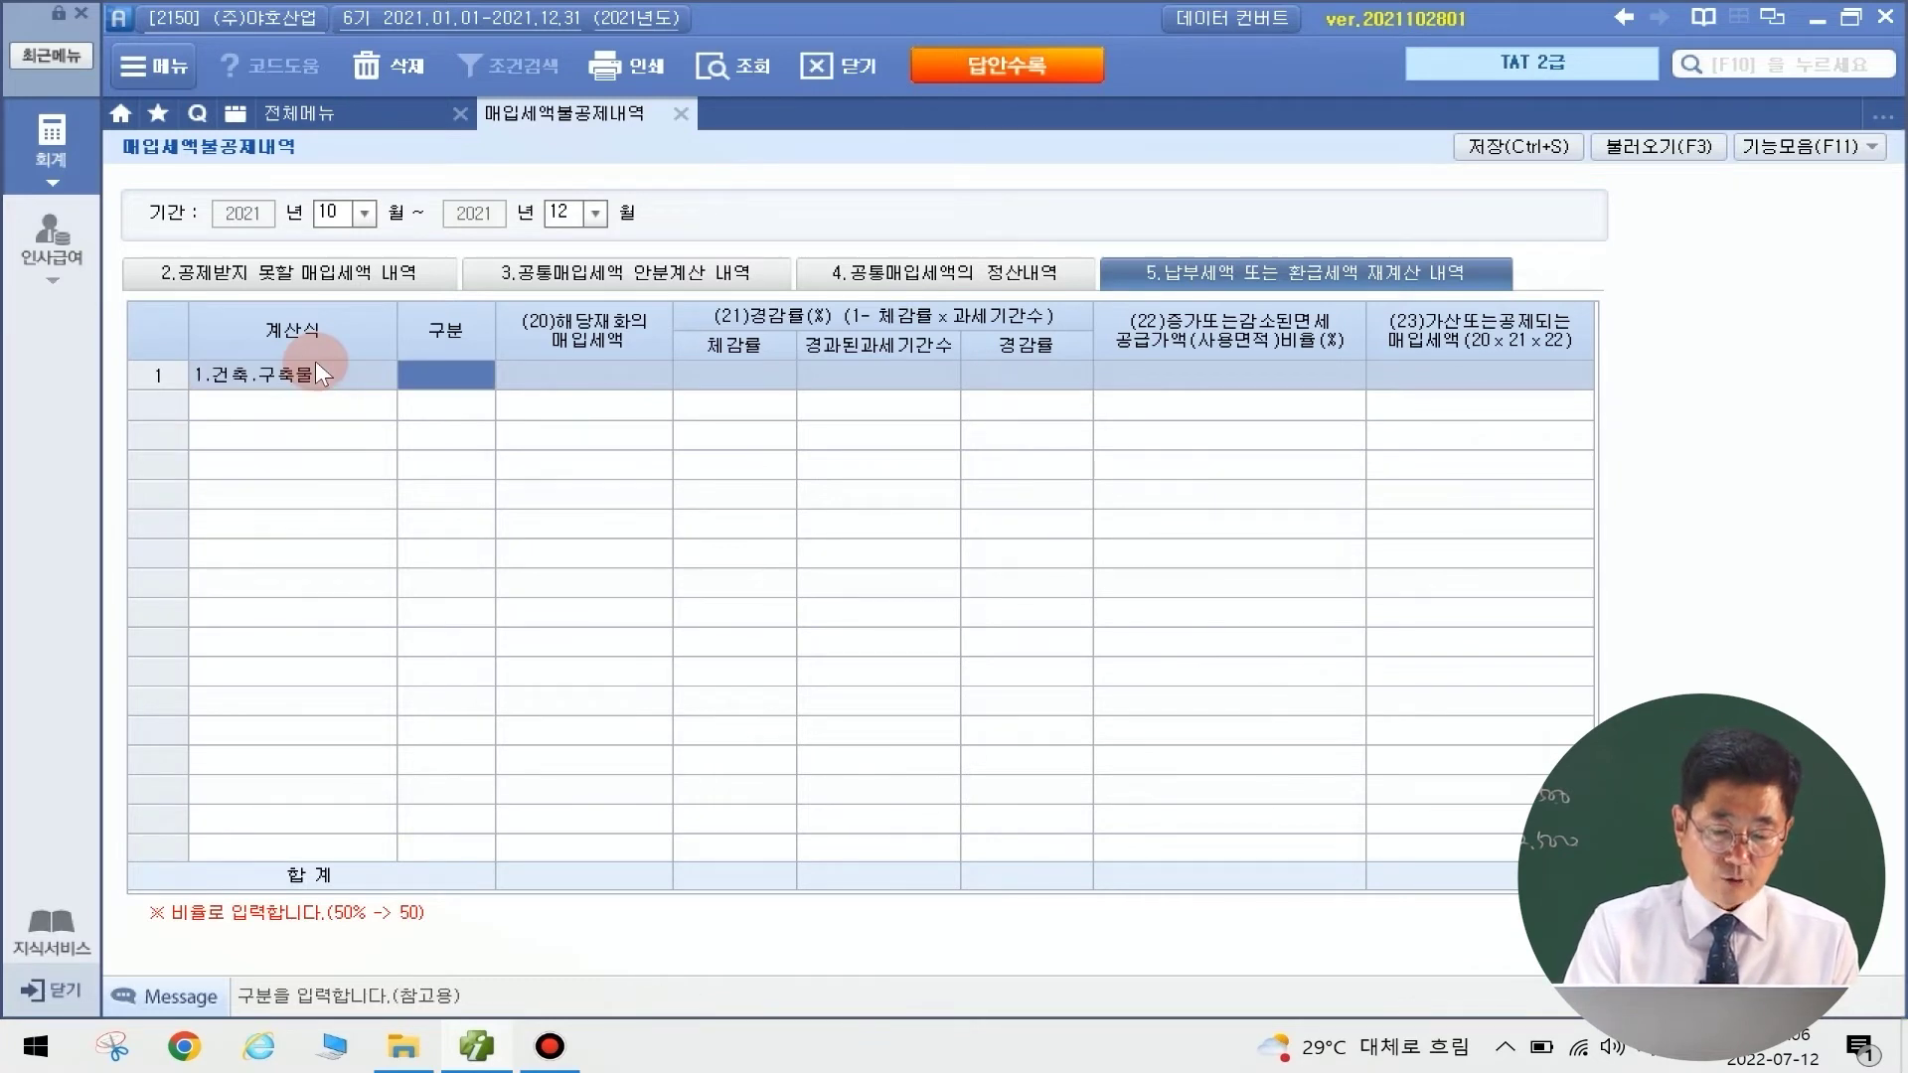
type("건")
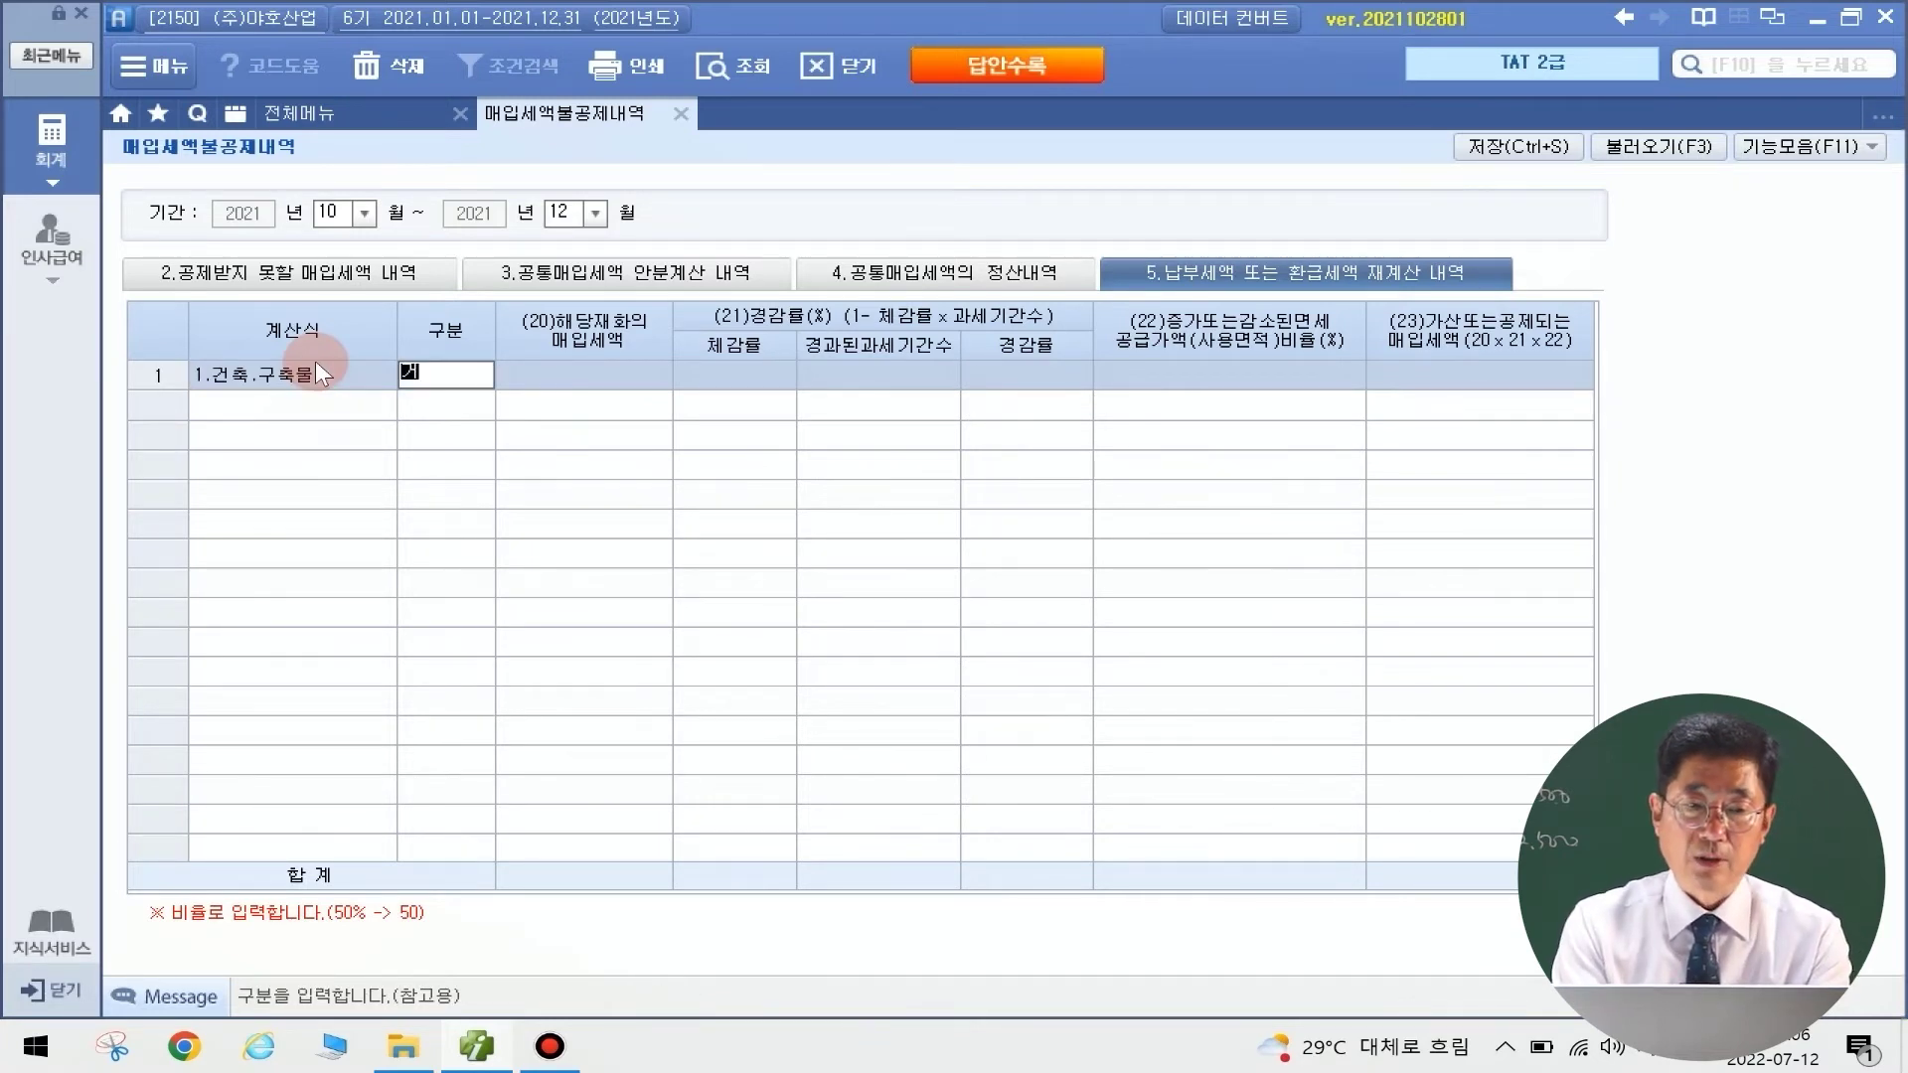
type("물")
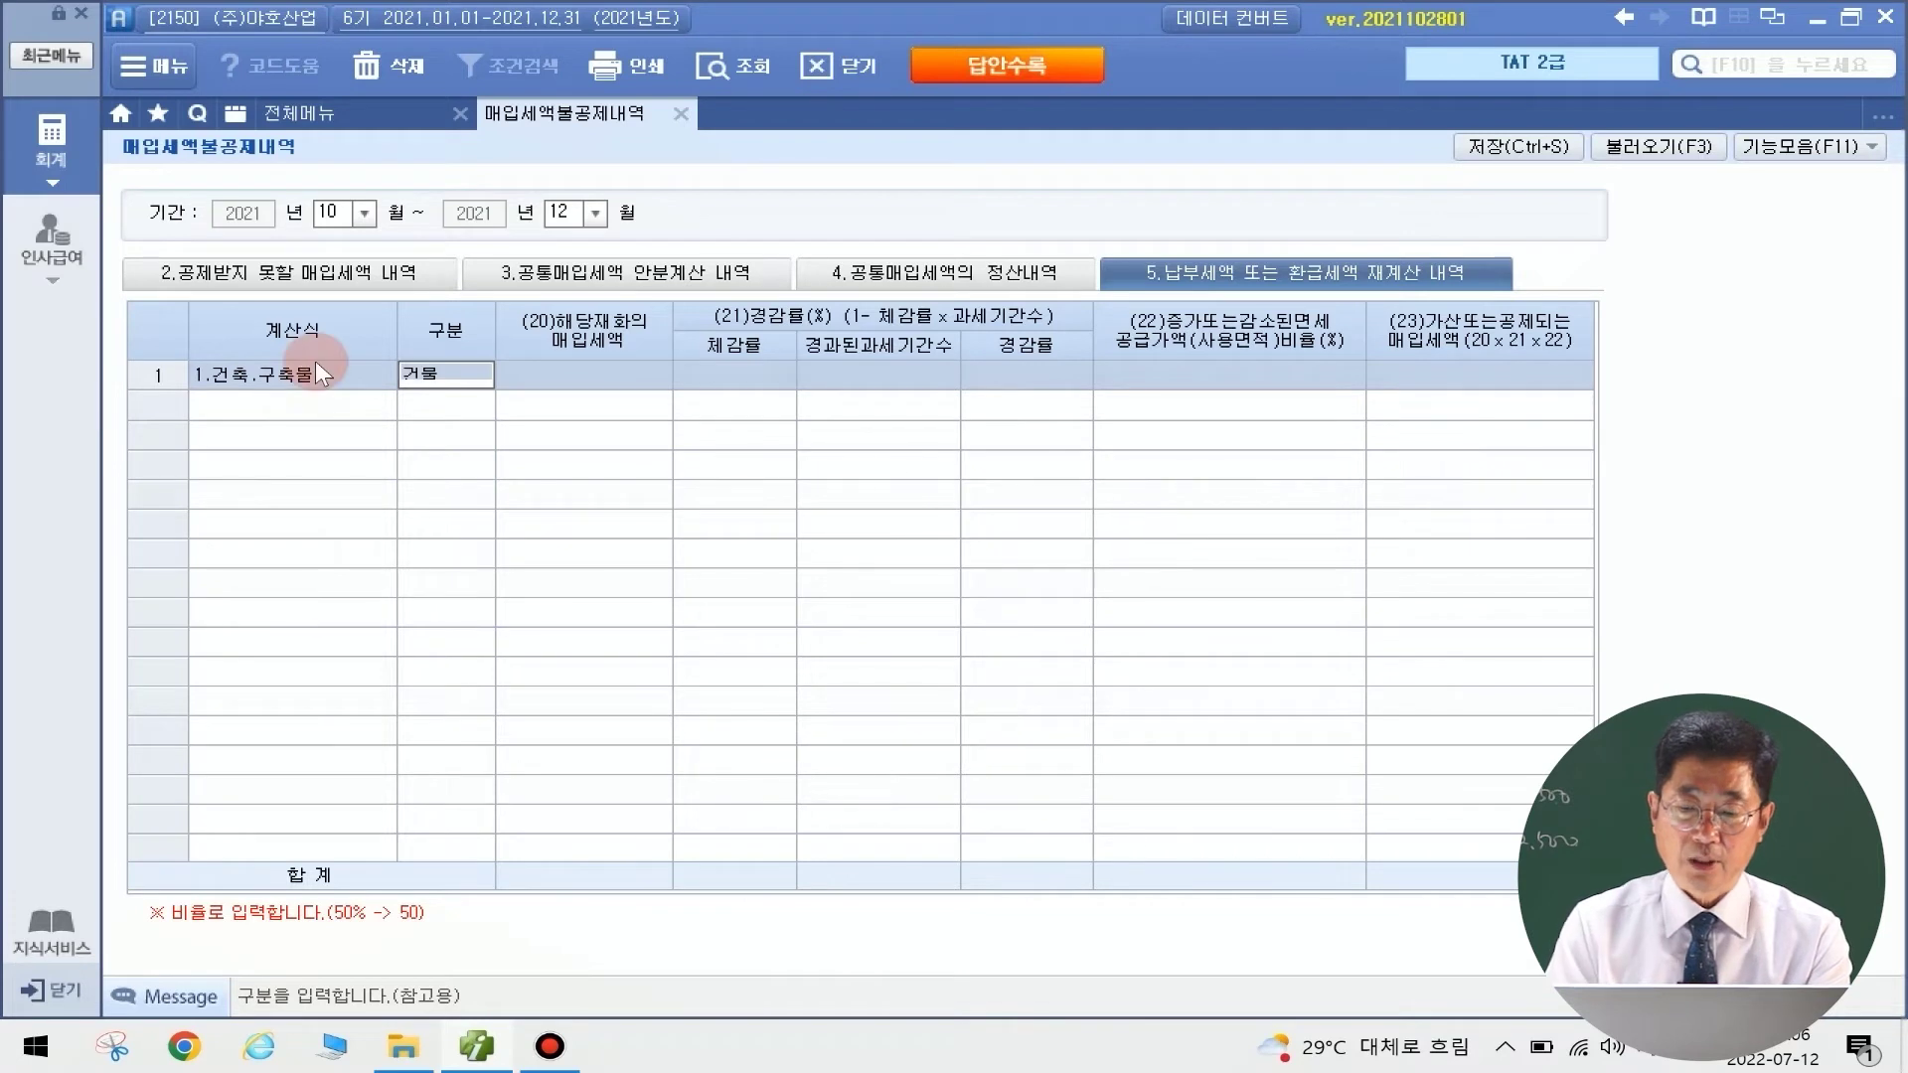
key("Return")
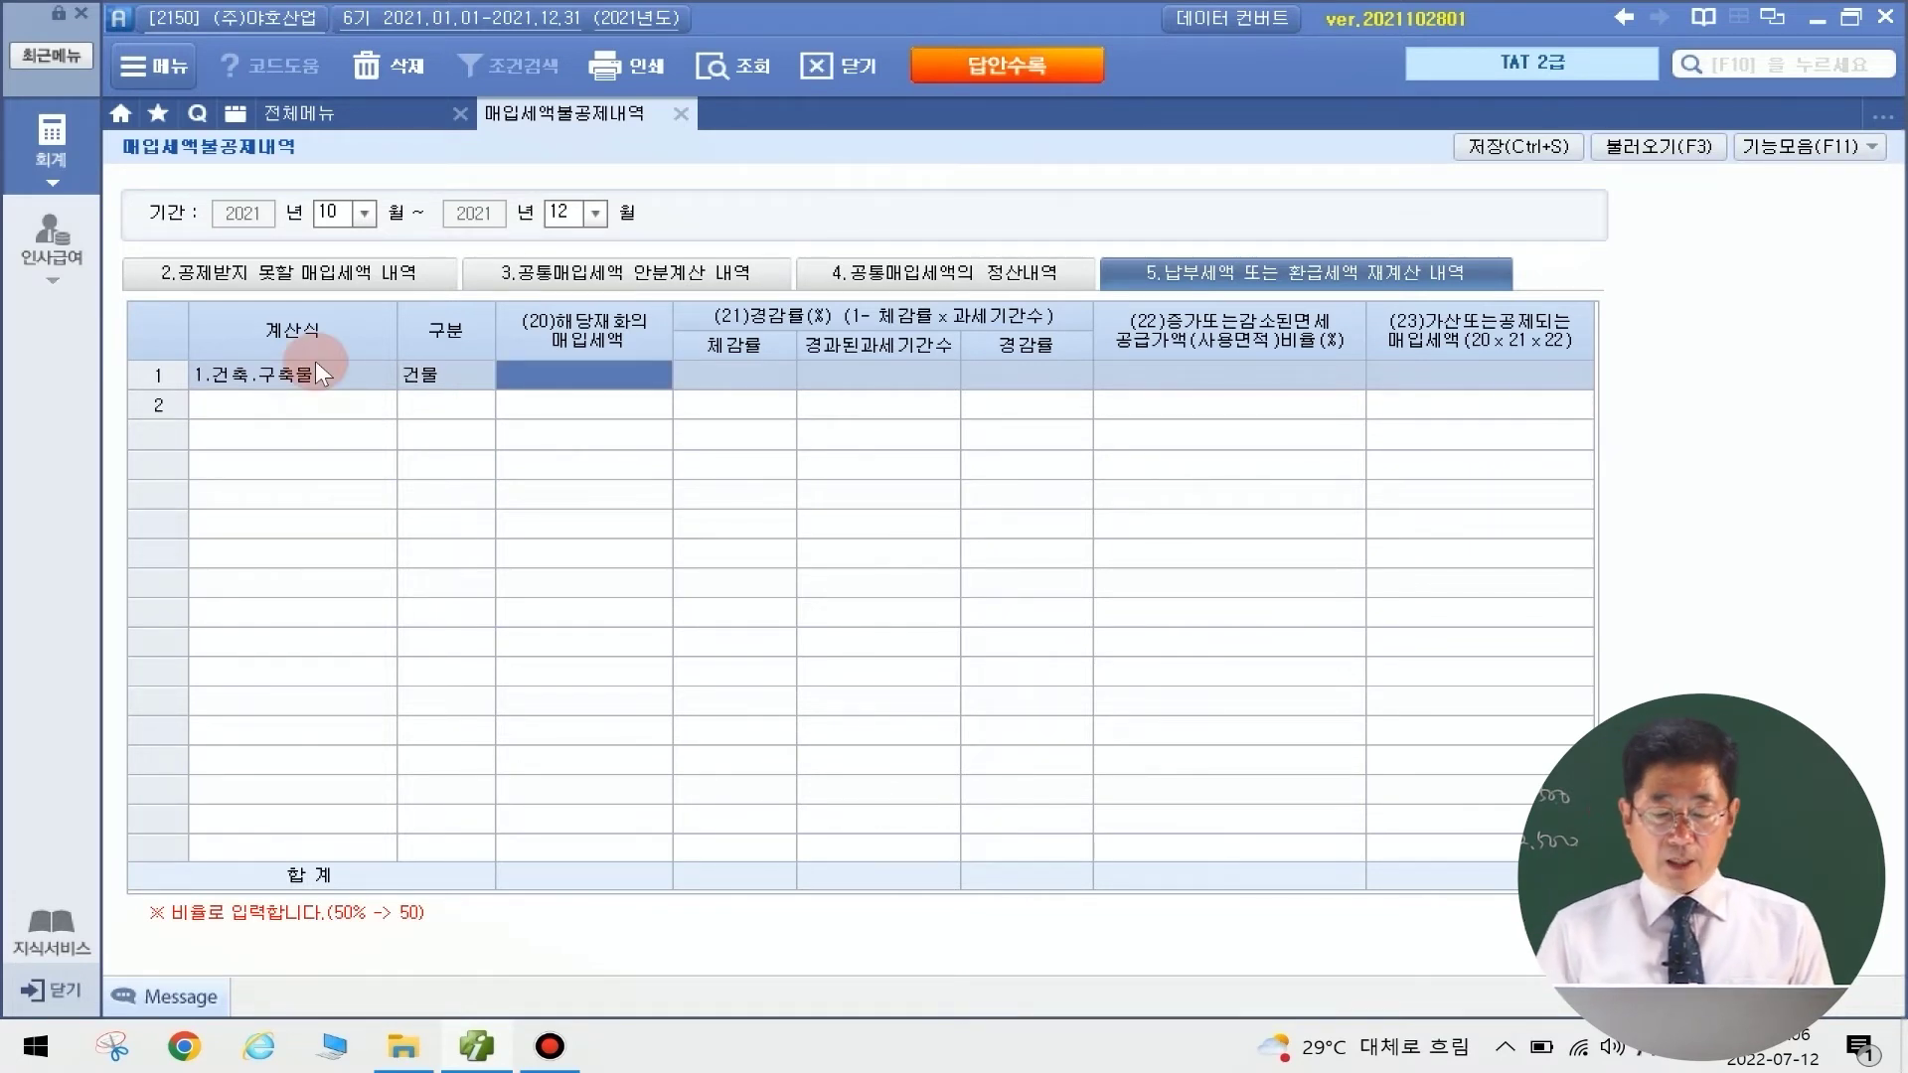
type("25000000")
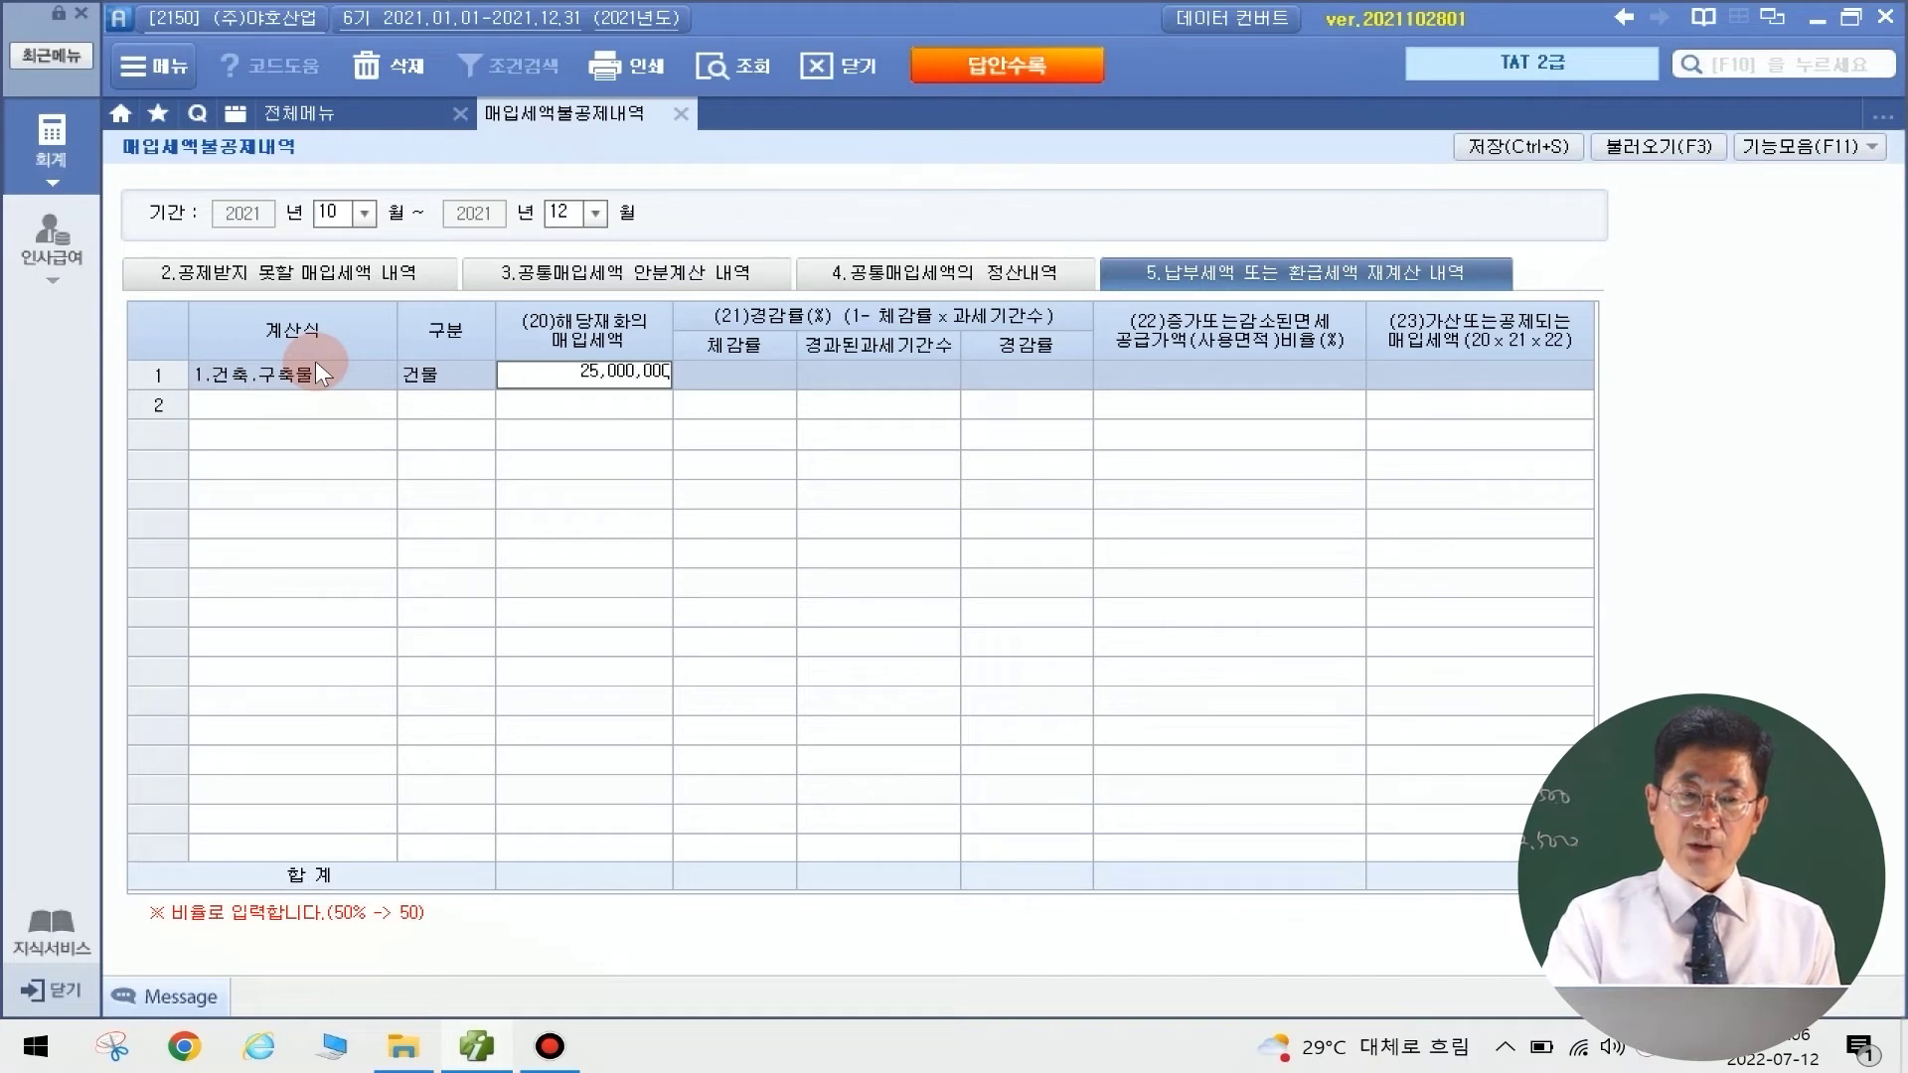
key("Return")
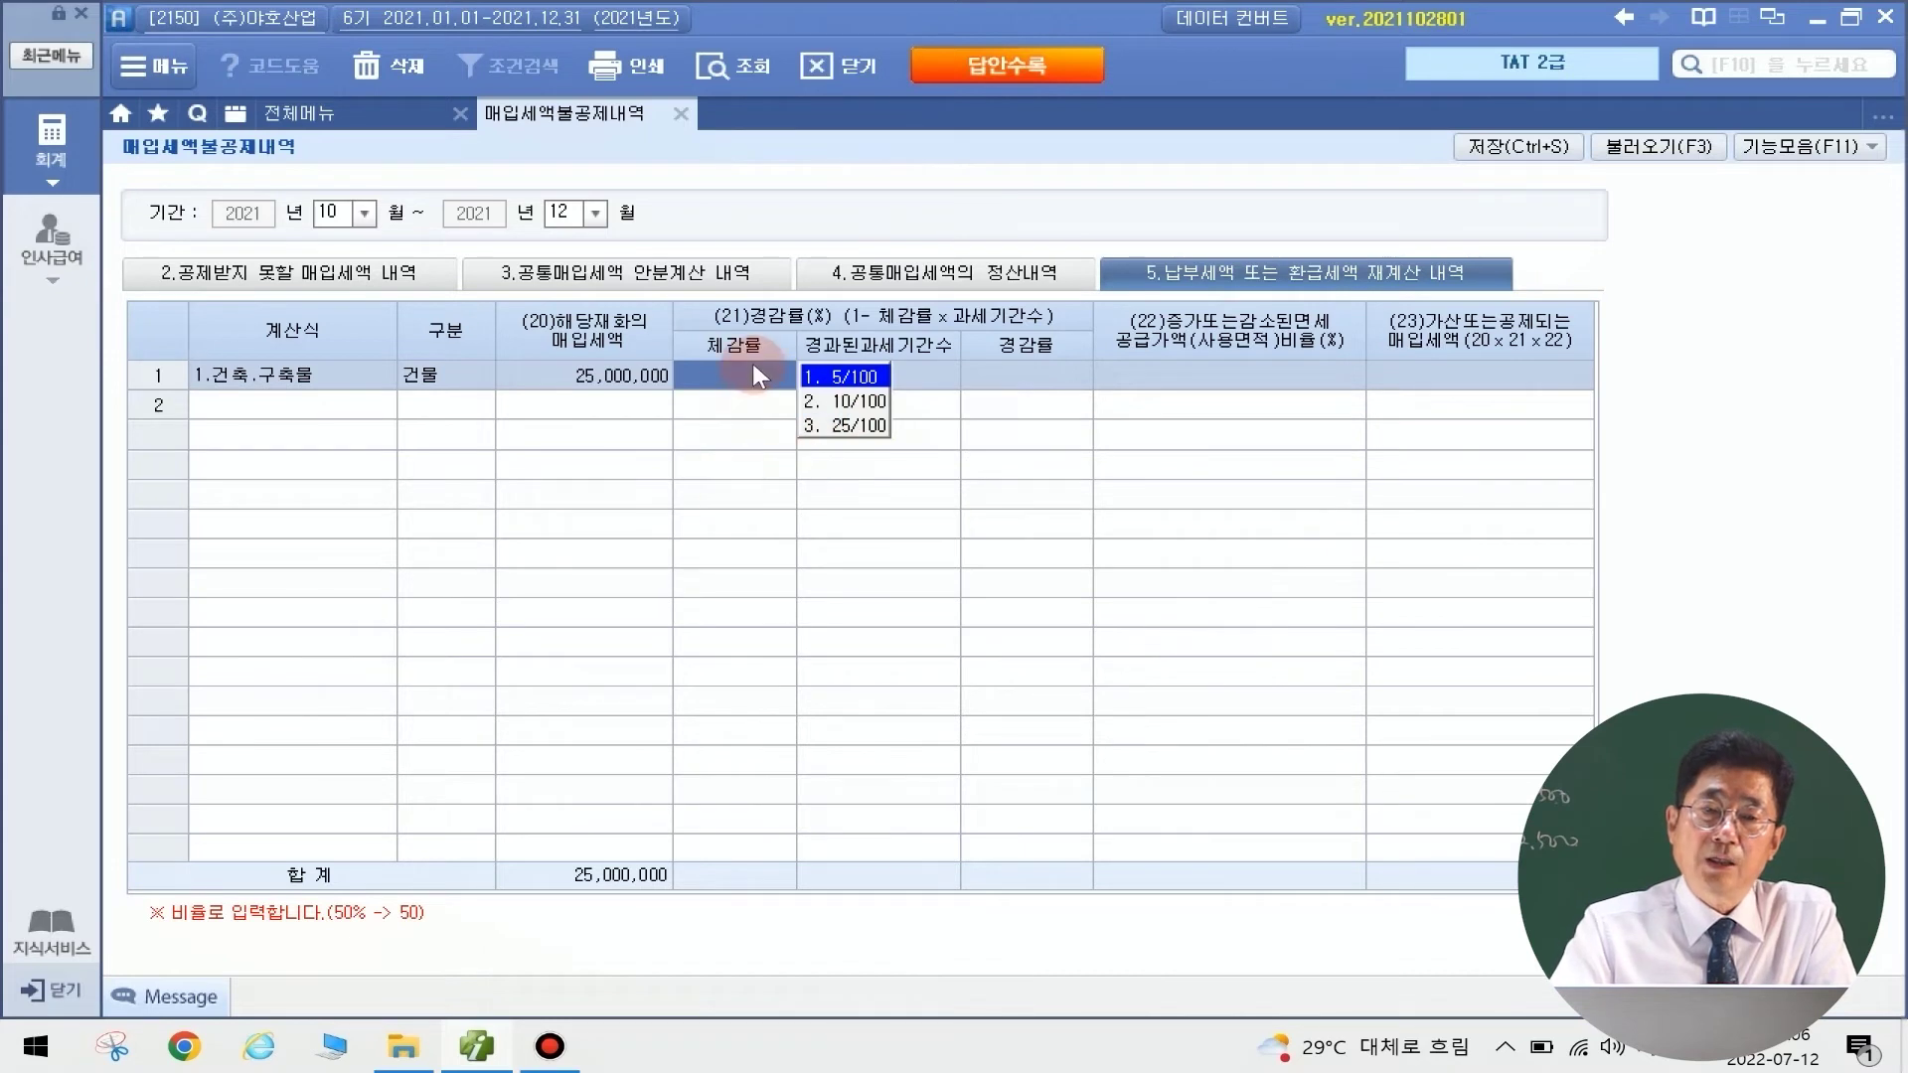
Set the 건물 line's 체감률 to 5/100, elapsed tax periods to 5, and changed exempt supply ratio to 15%
type("1")
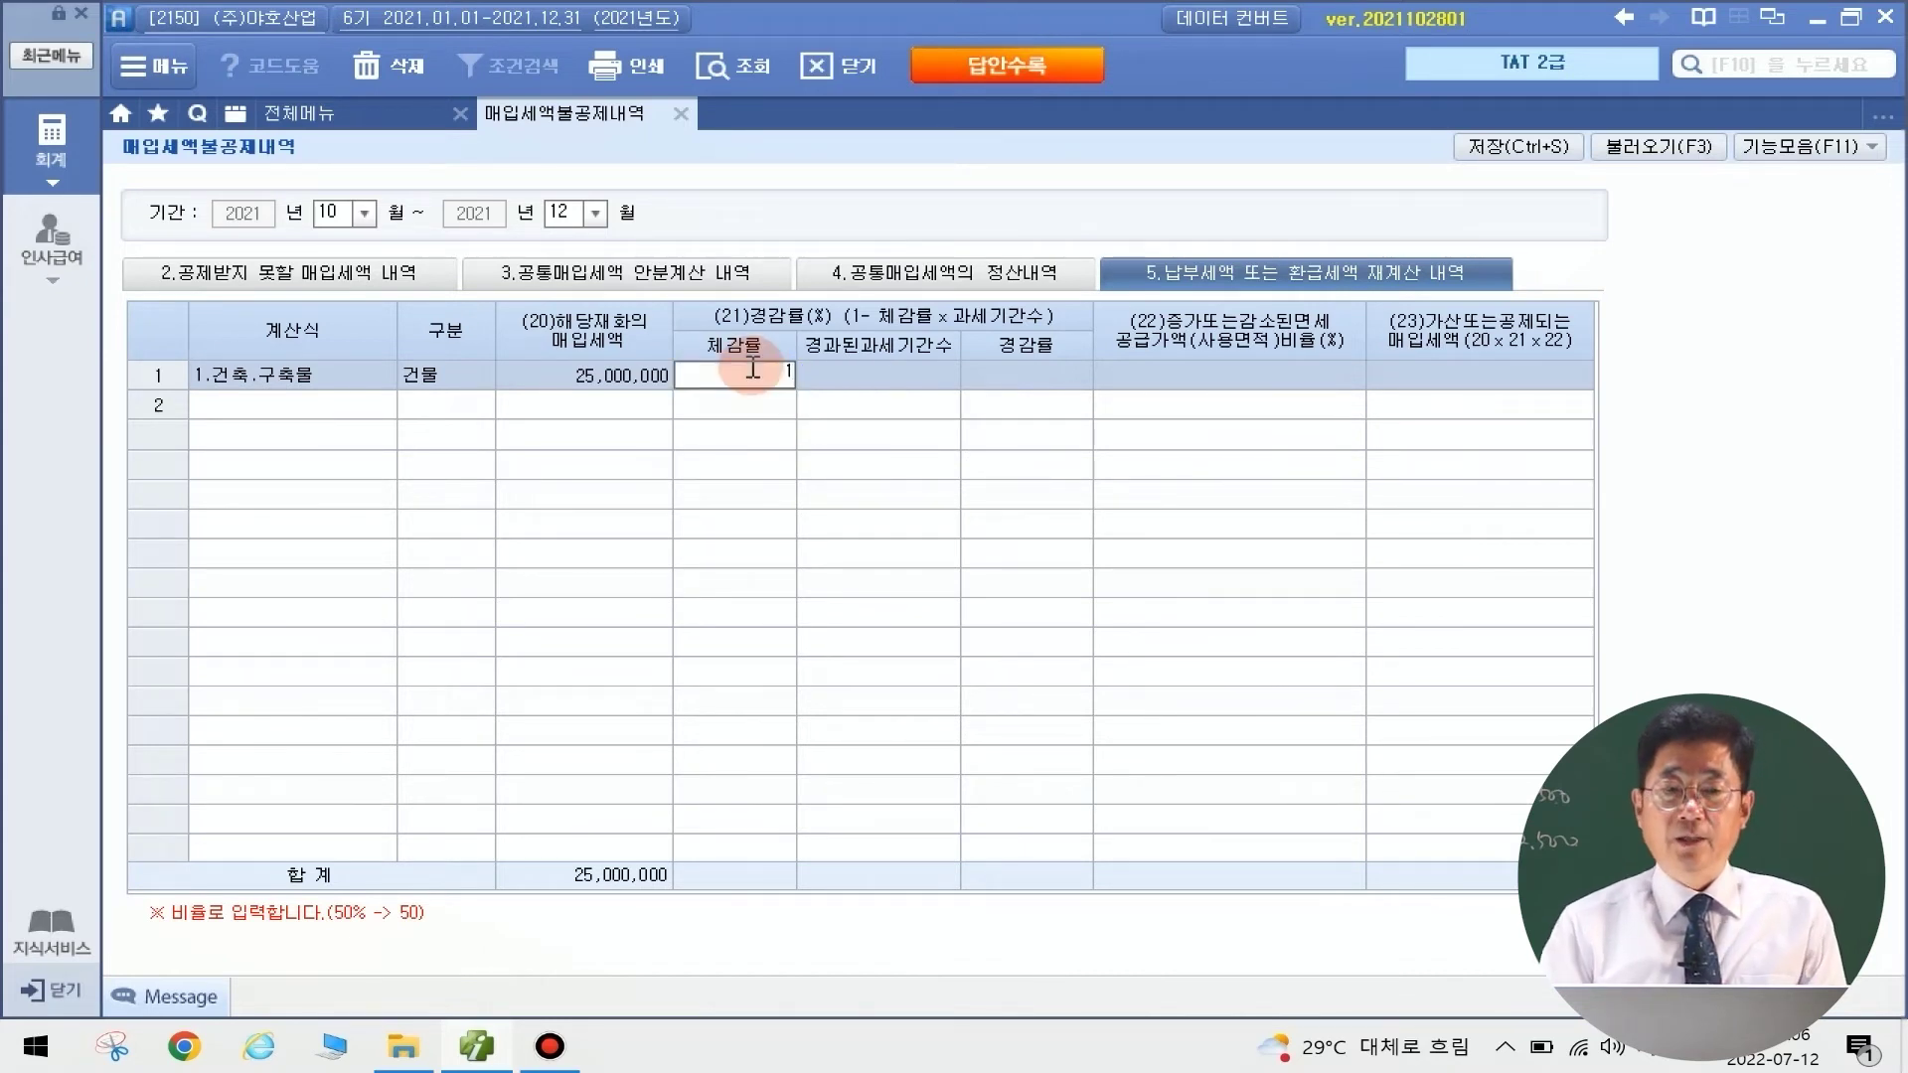
key("Return")
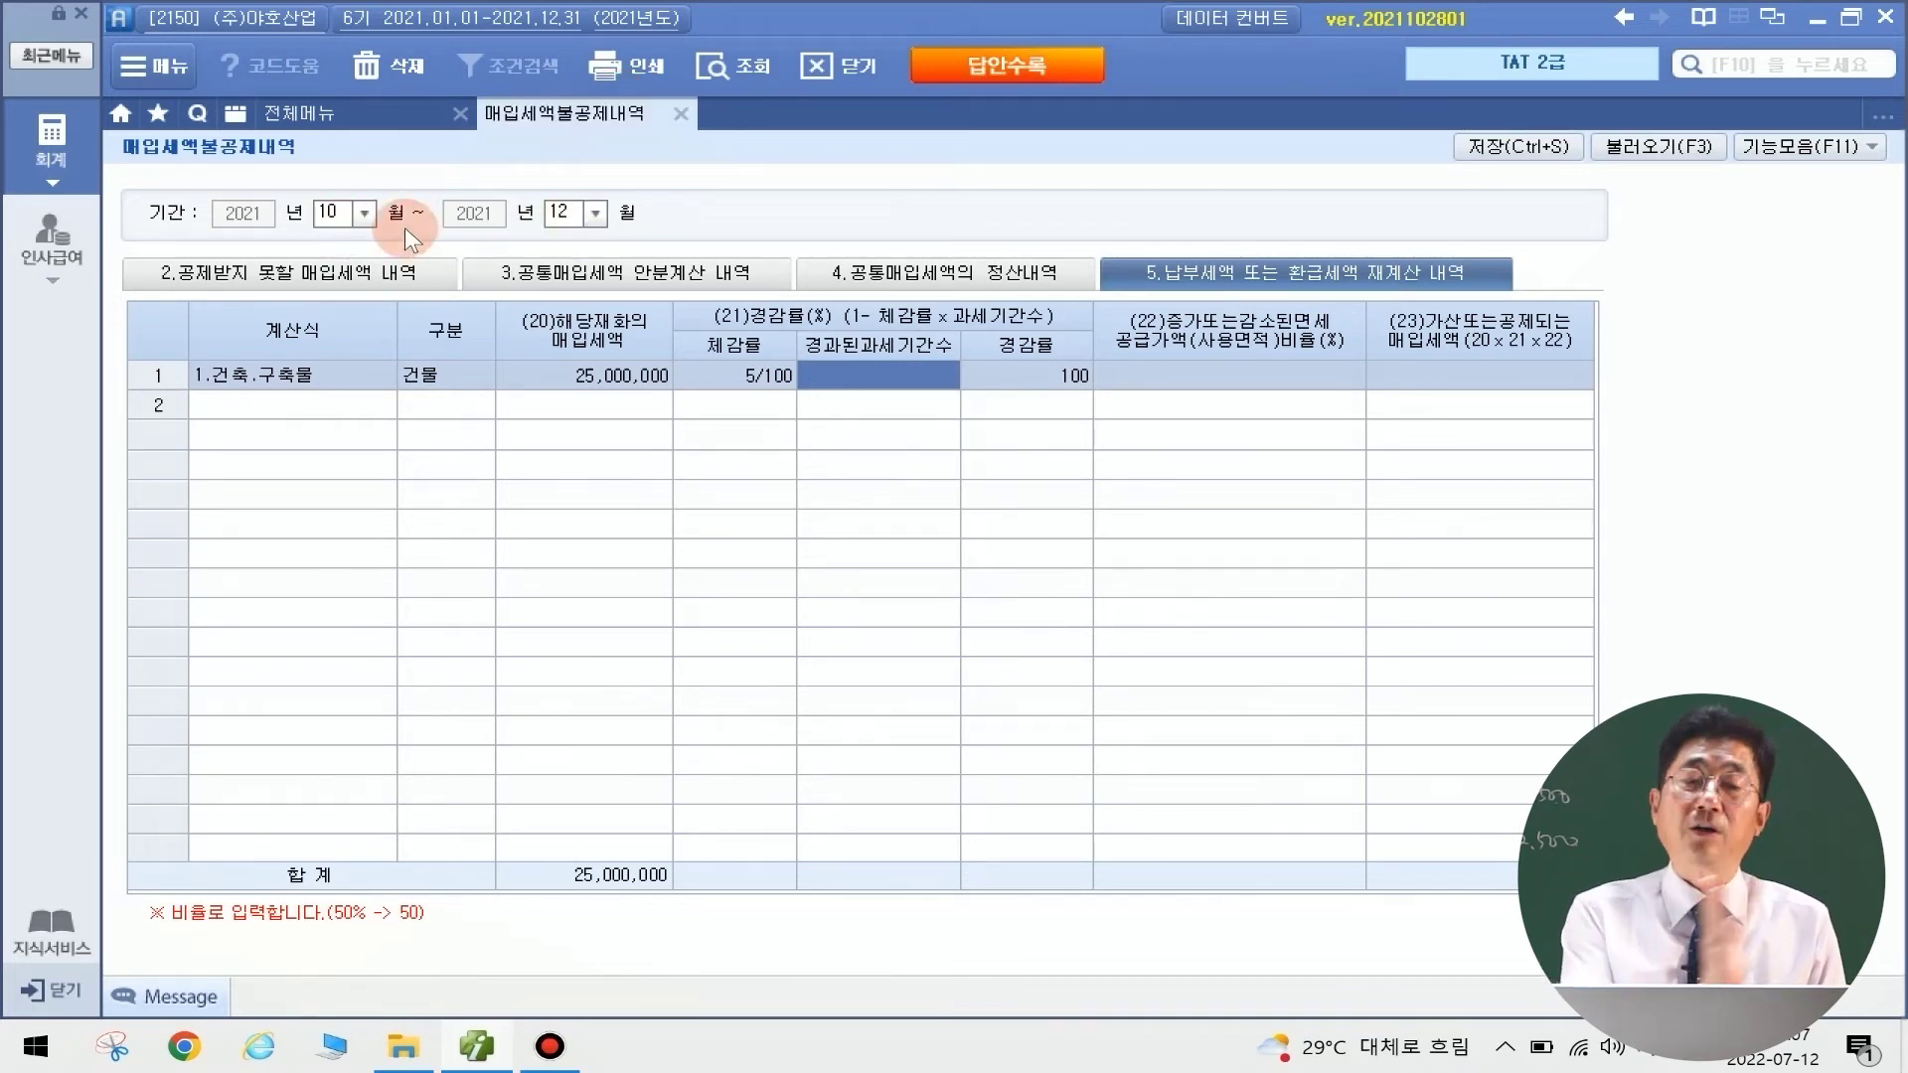
key("Return")
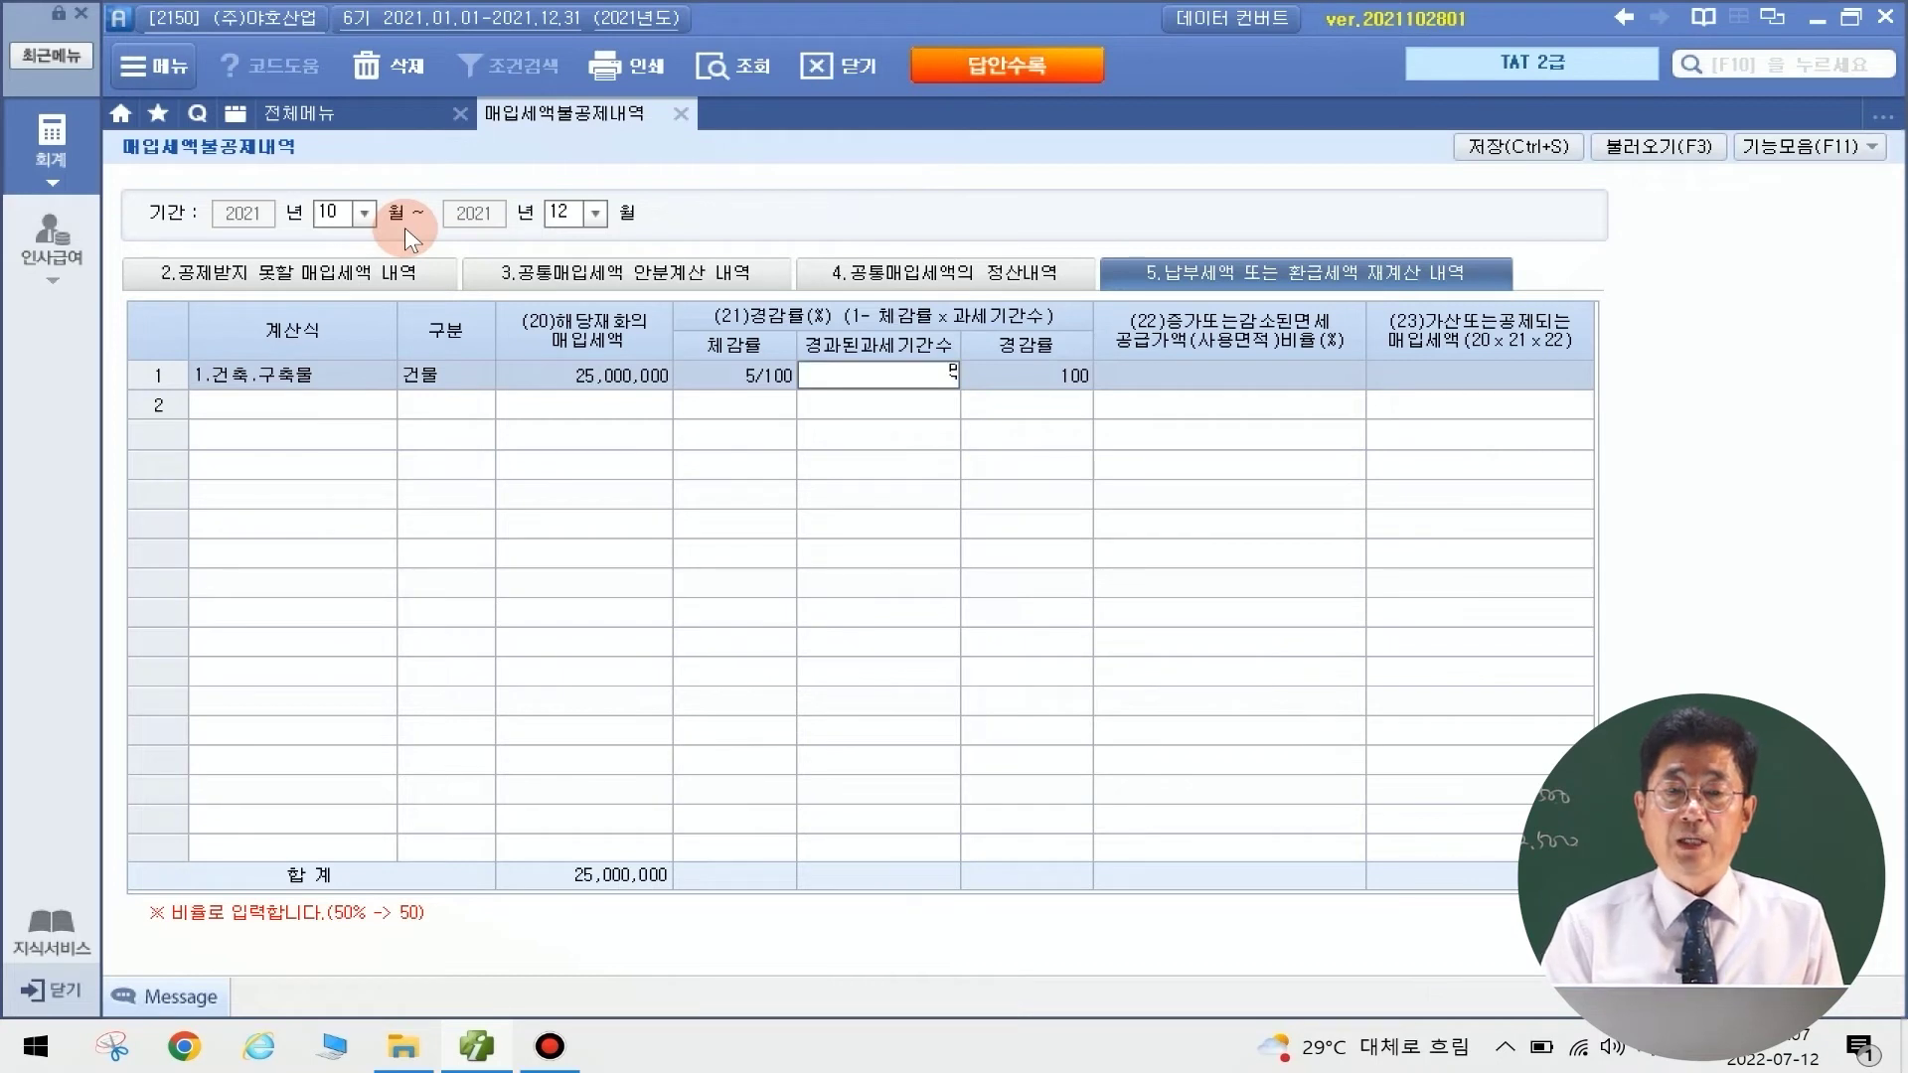
type("5")
key("Return")
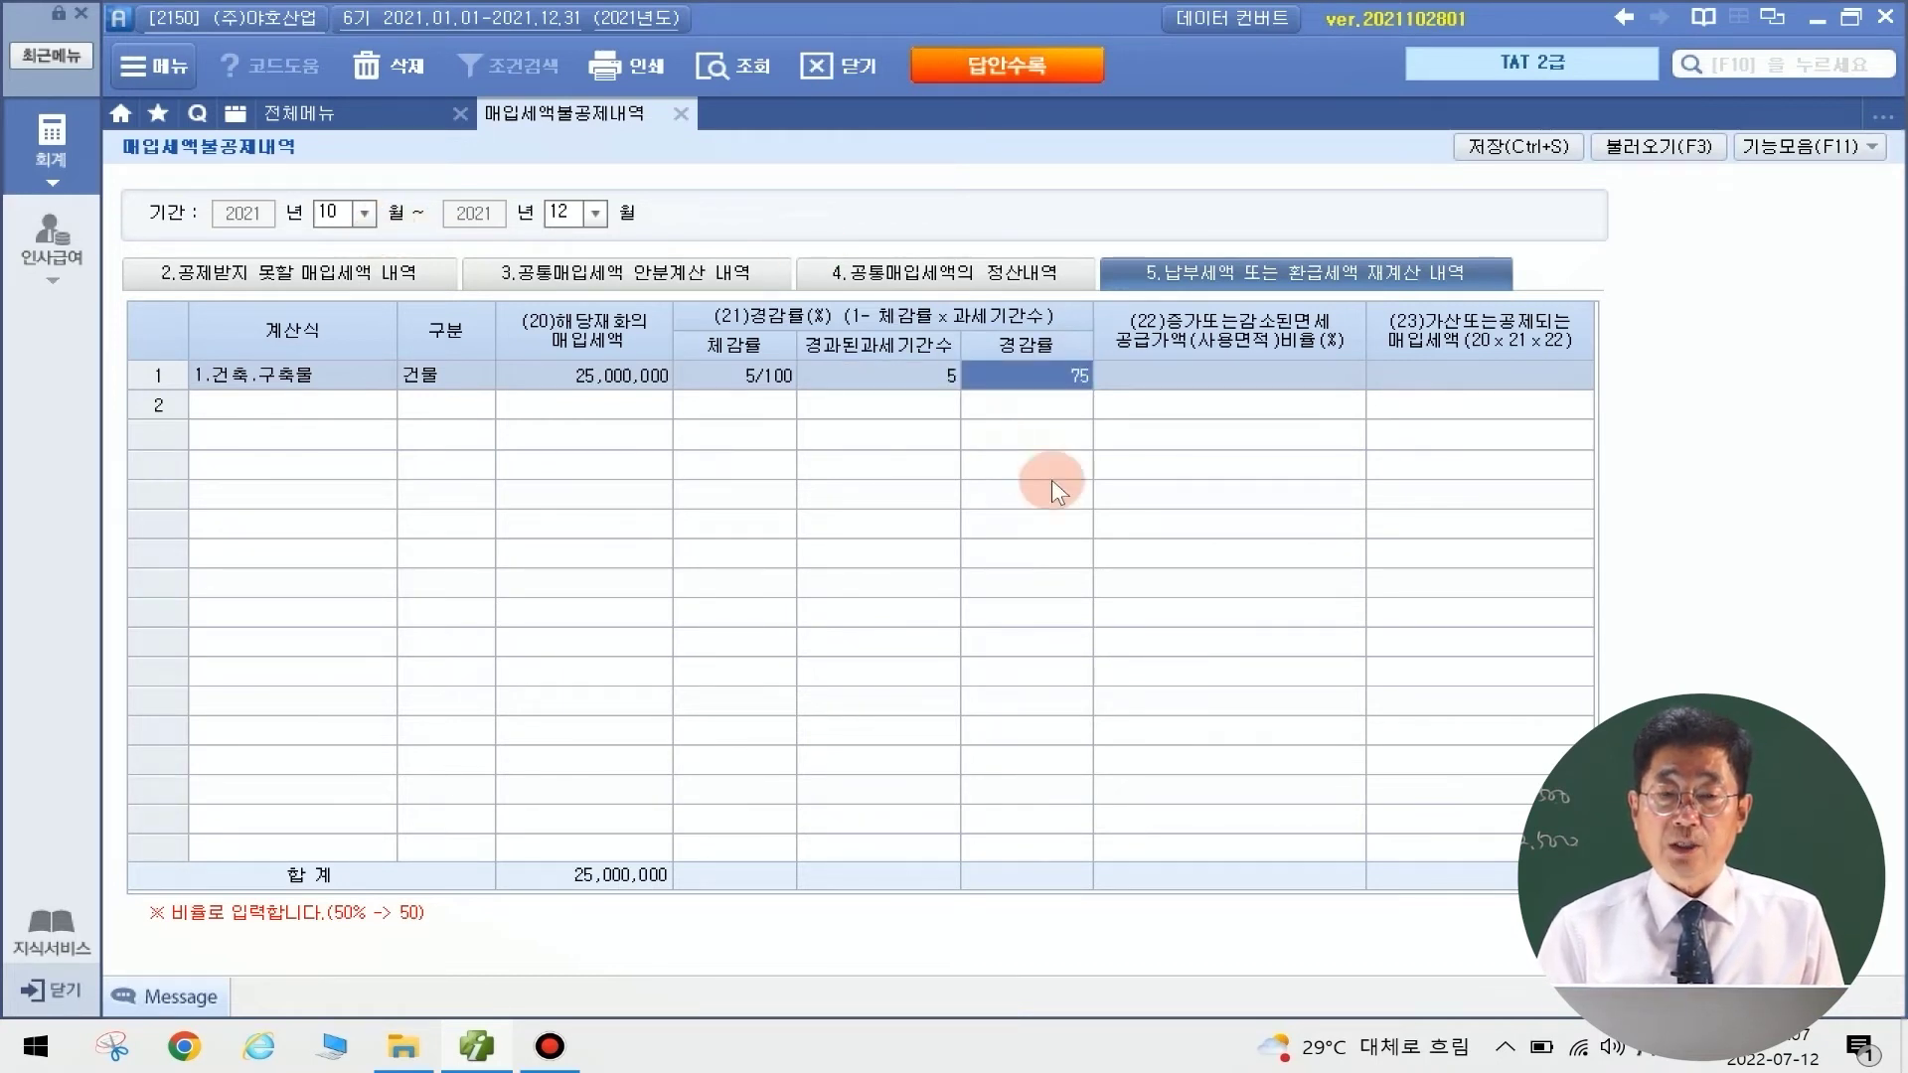
key("Return")
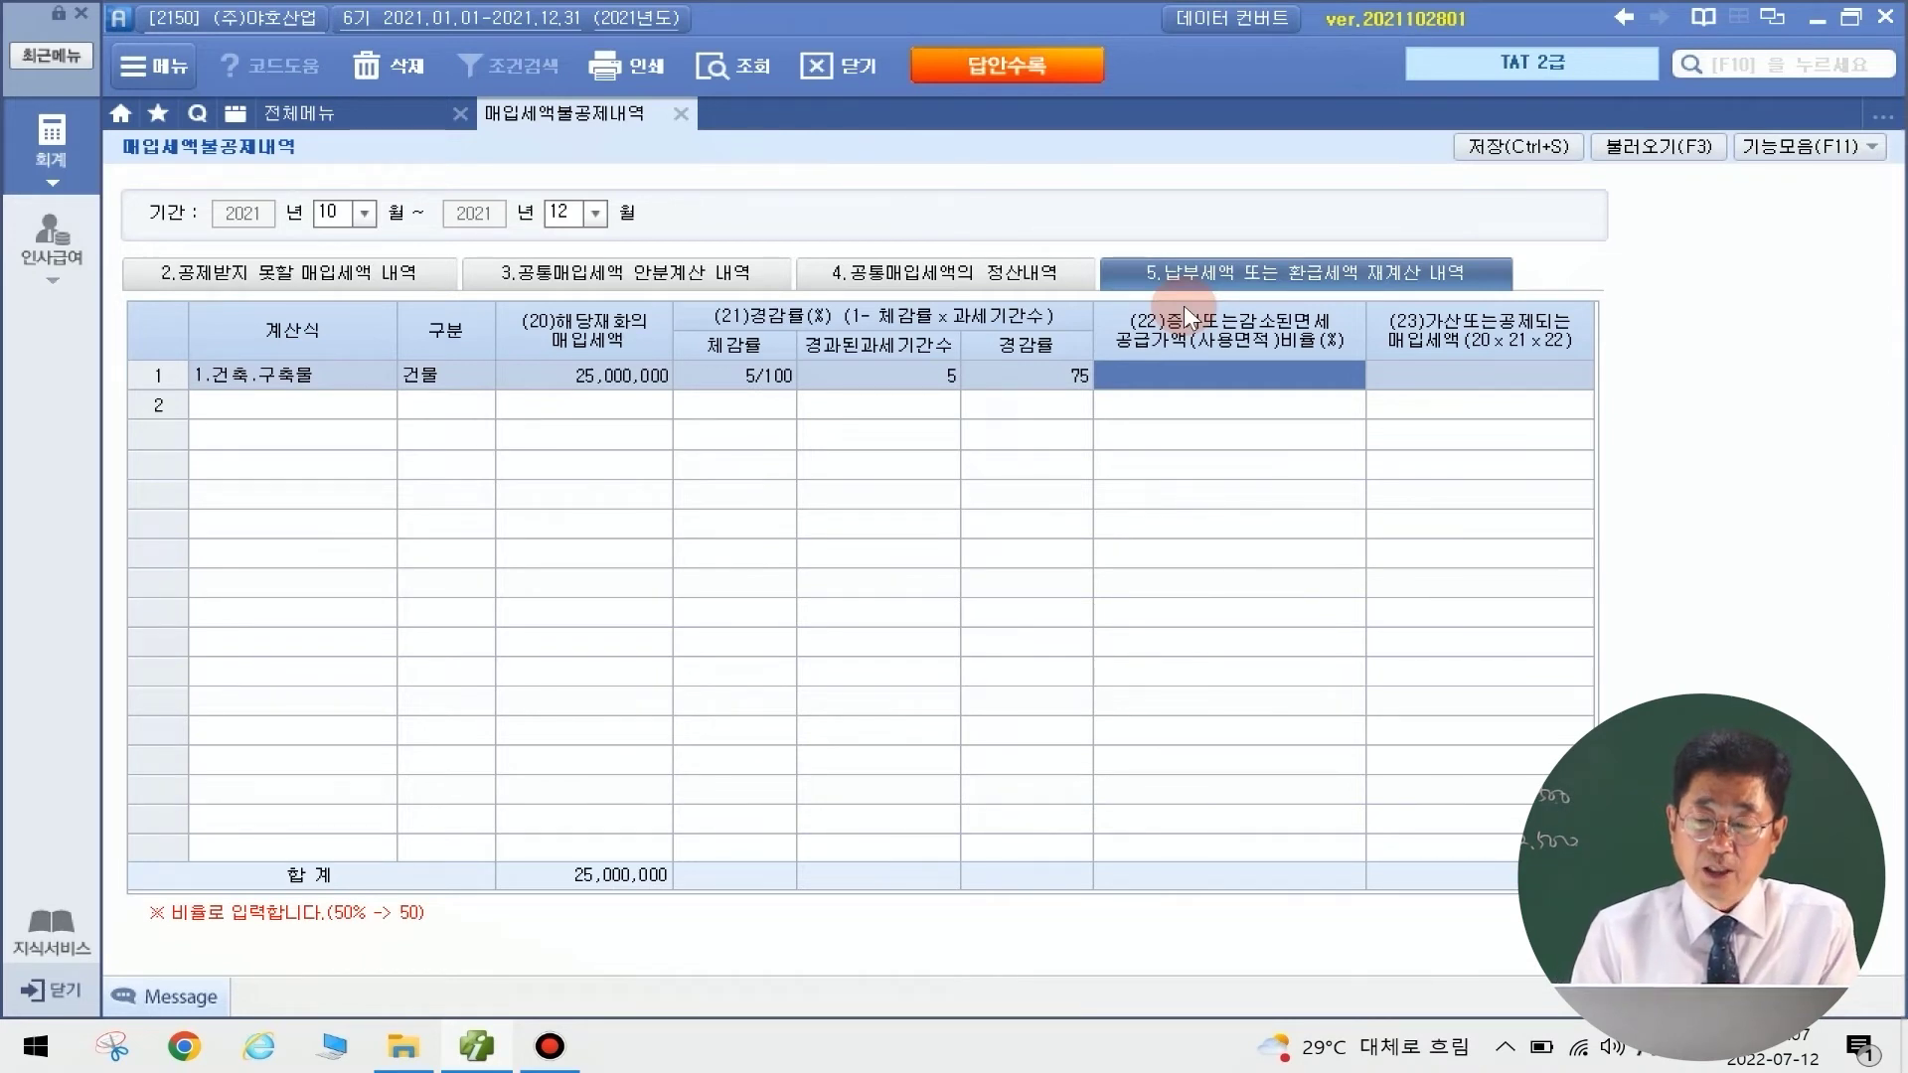
type("15")
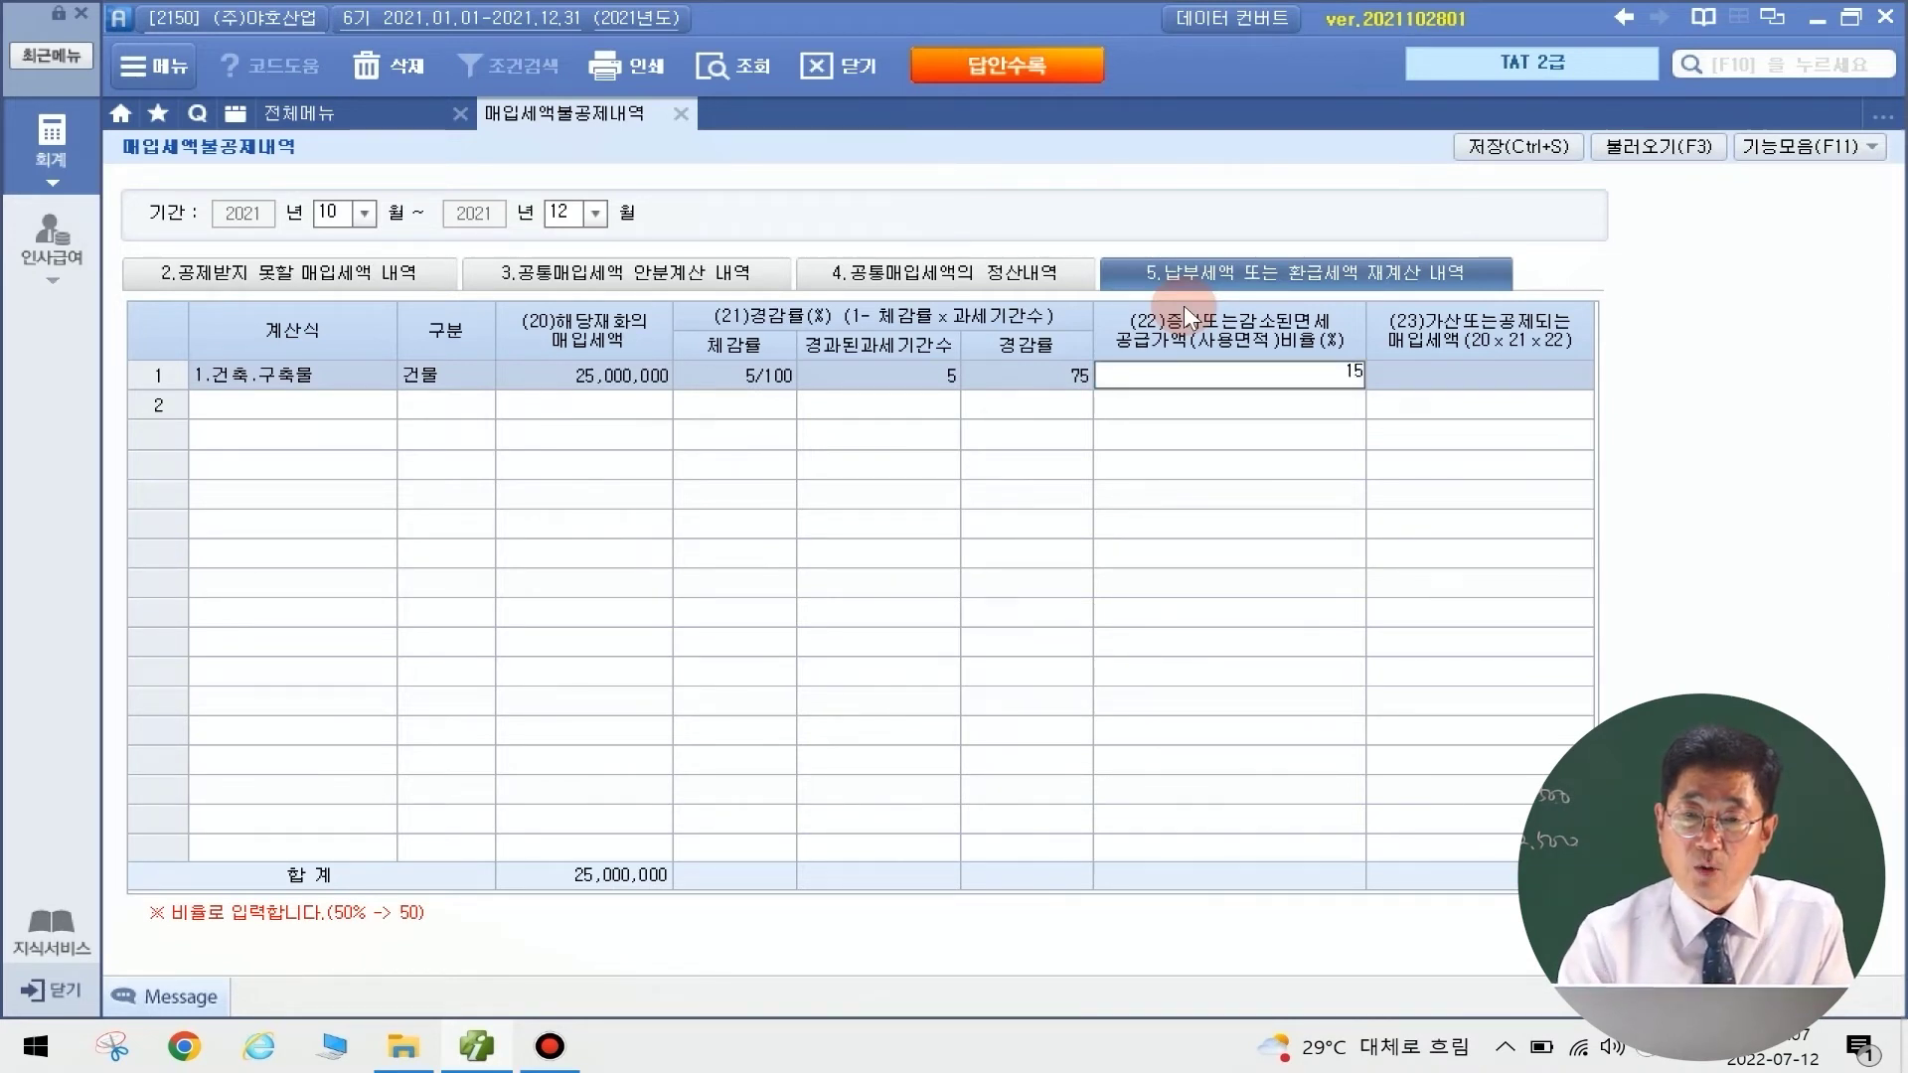
key("Return")
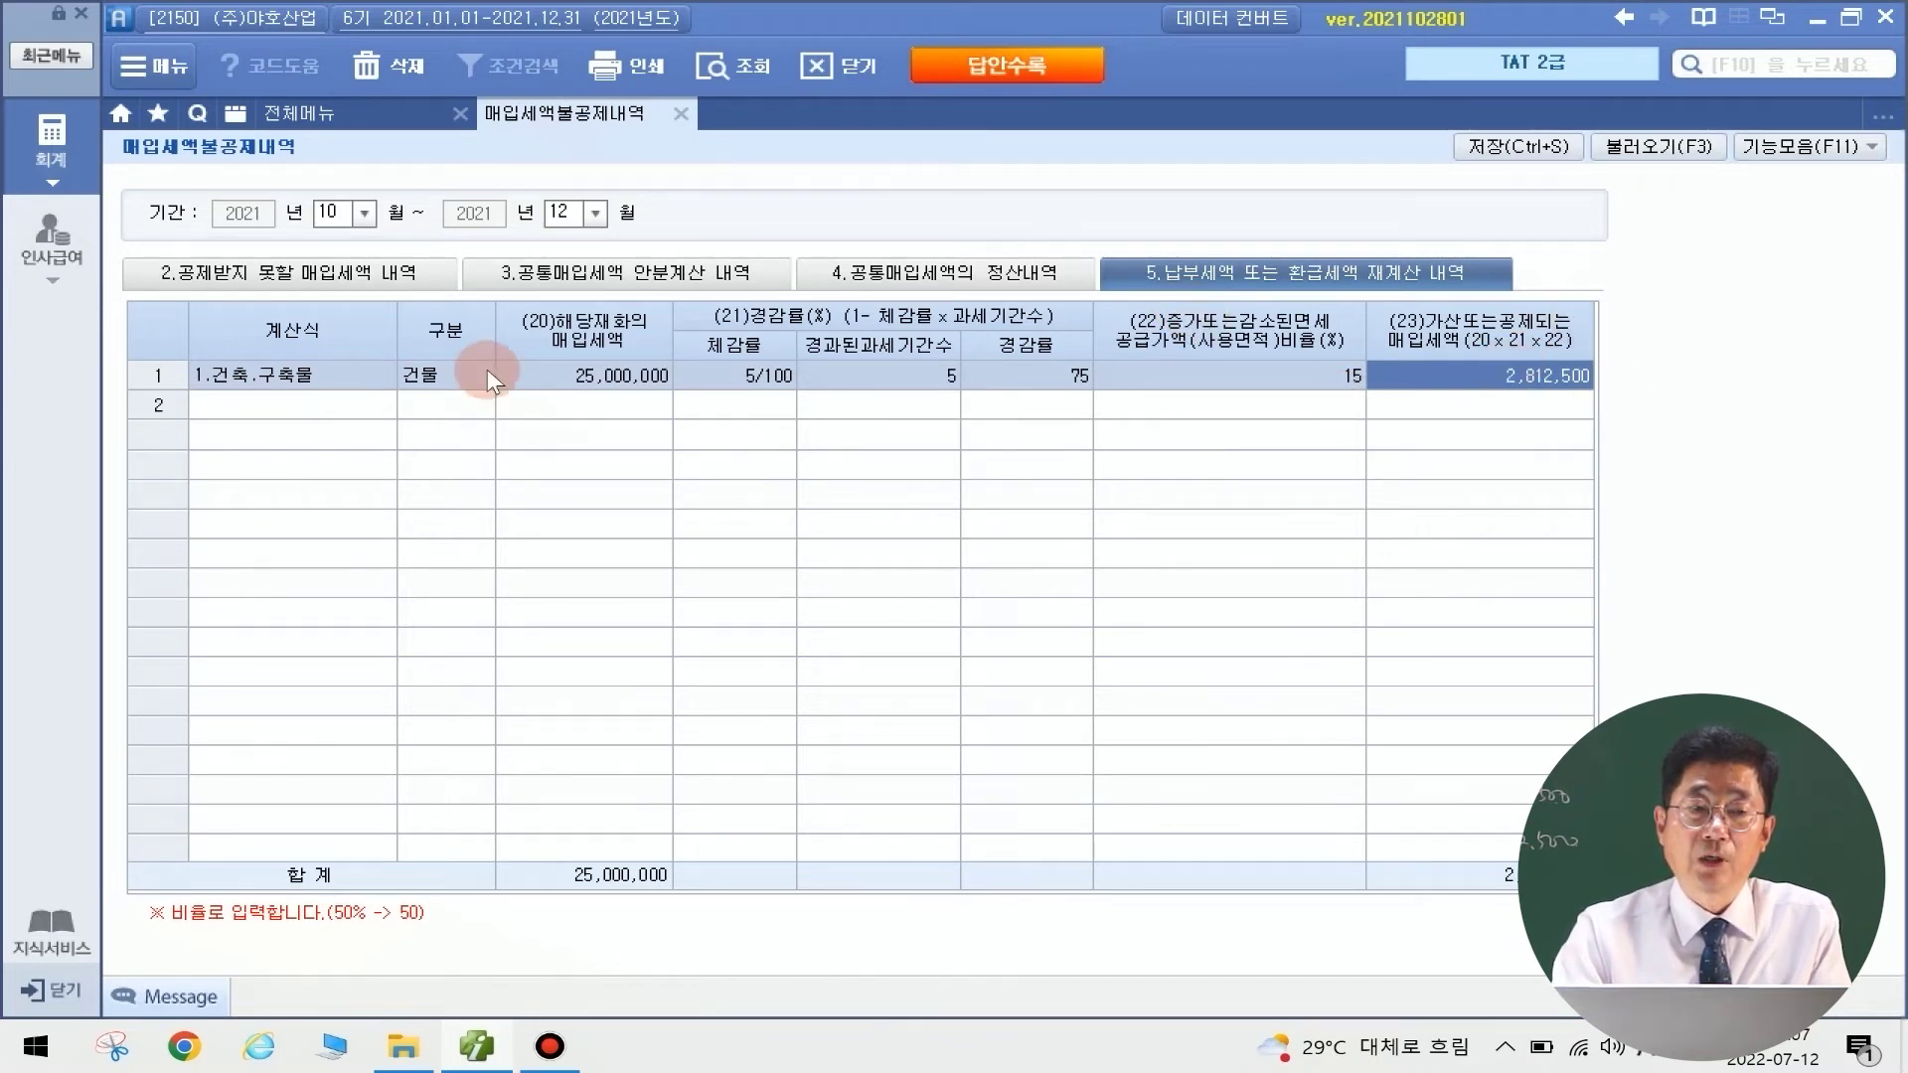
key("Return")
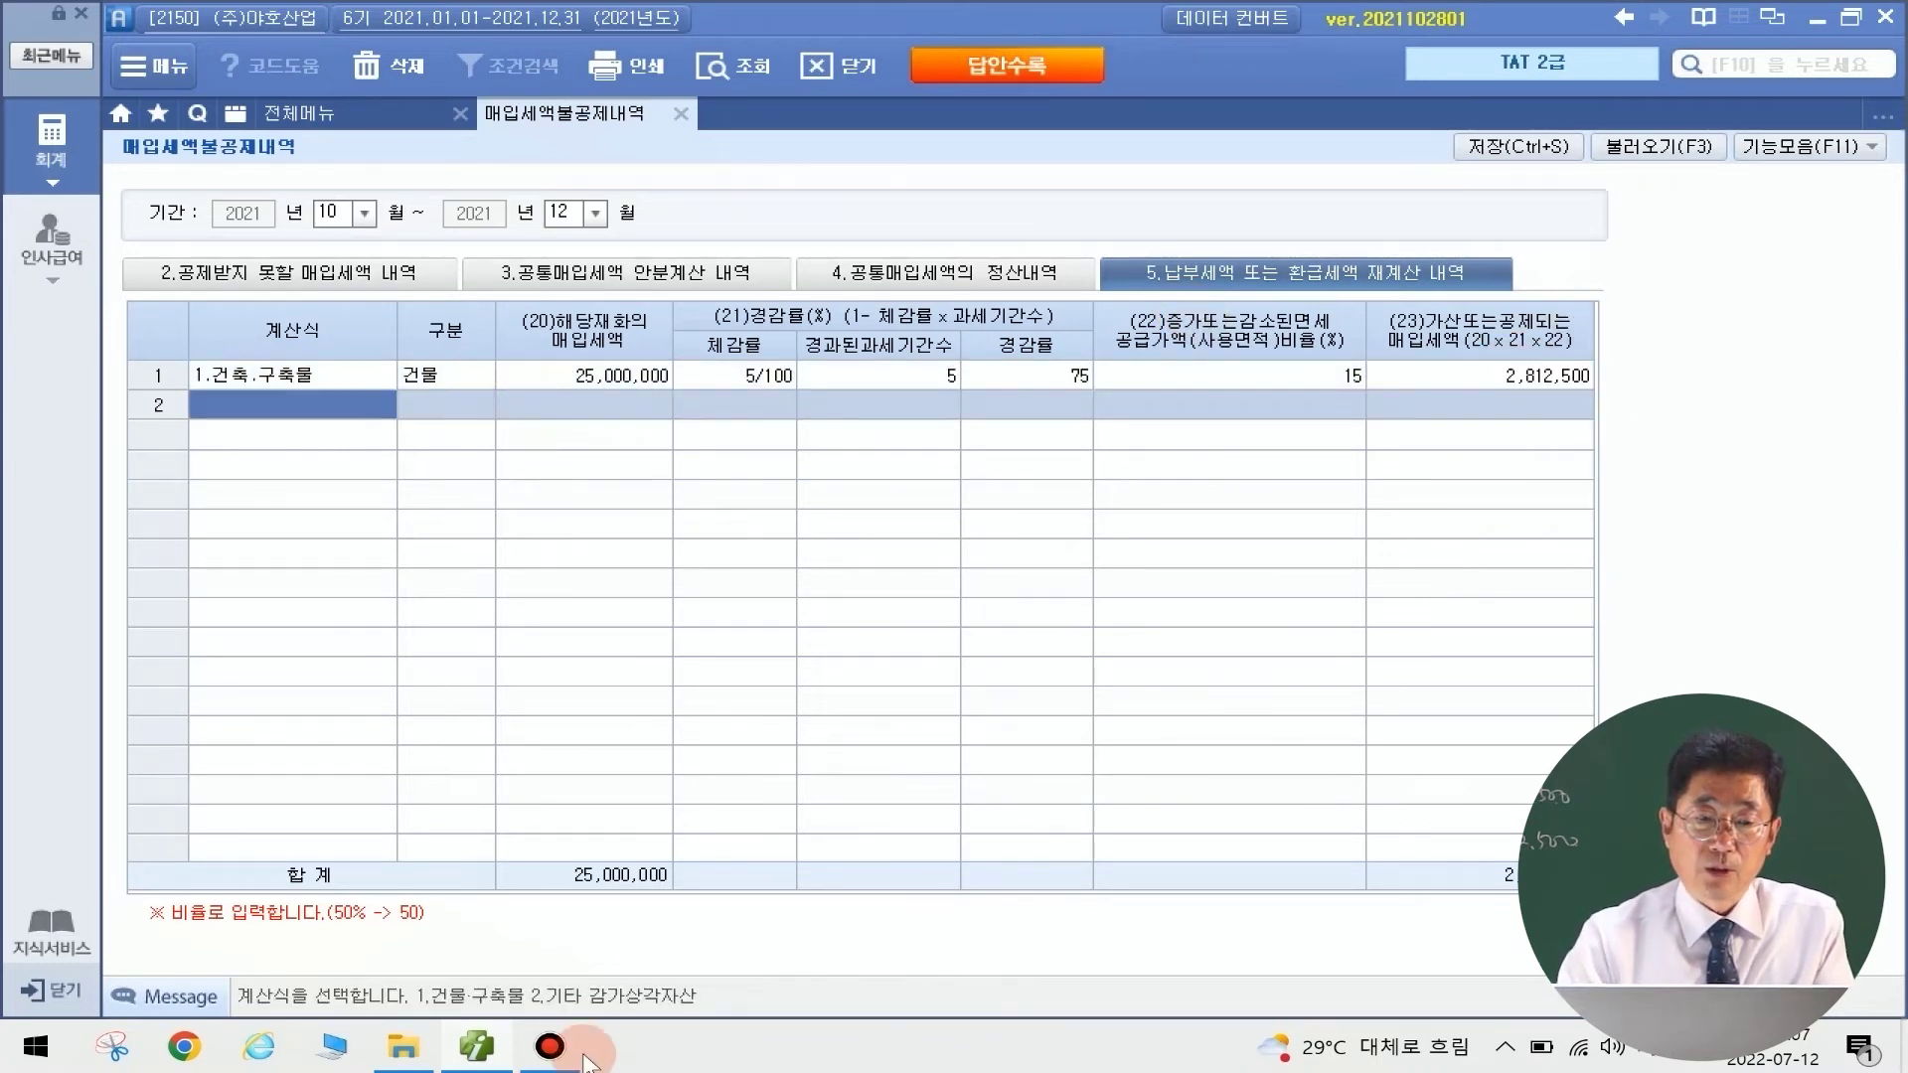
Add a second line of type 기타 감가상각자산 for 비품 with an input tax of 15,000,000
type("2")
key("Return")
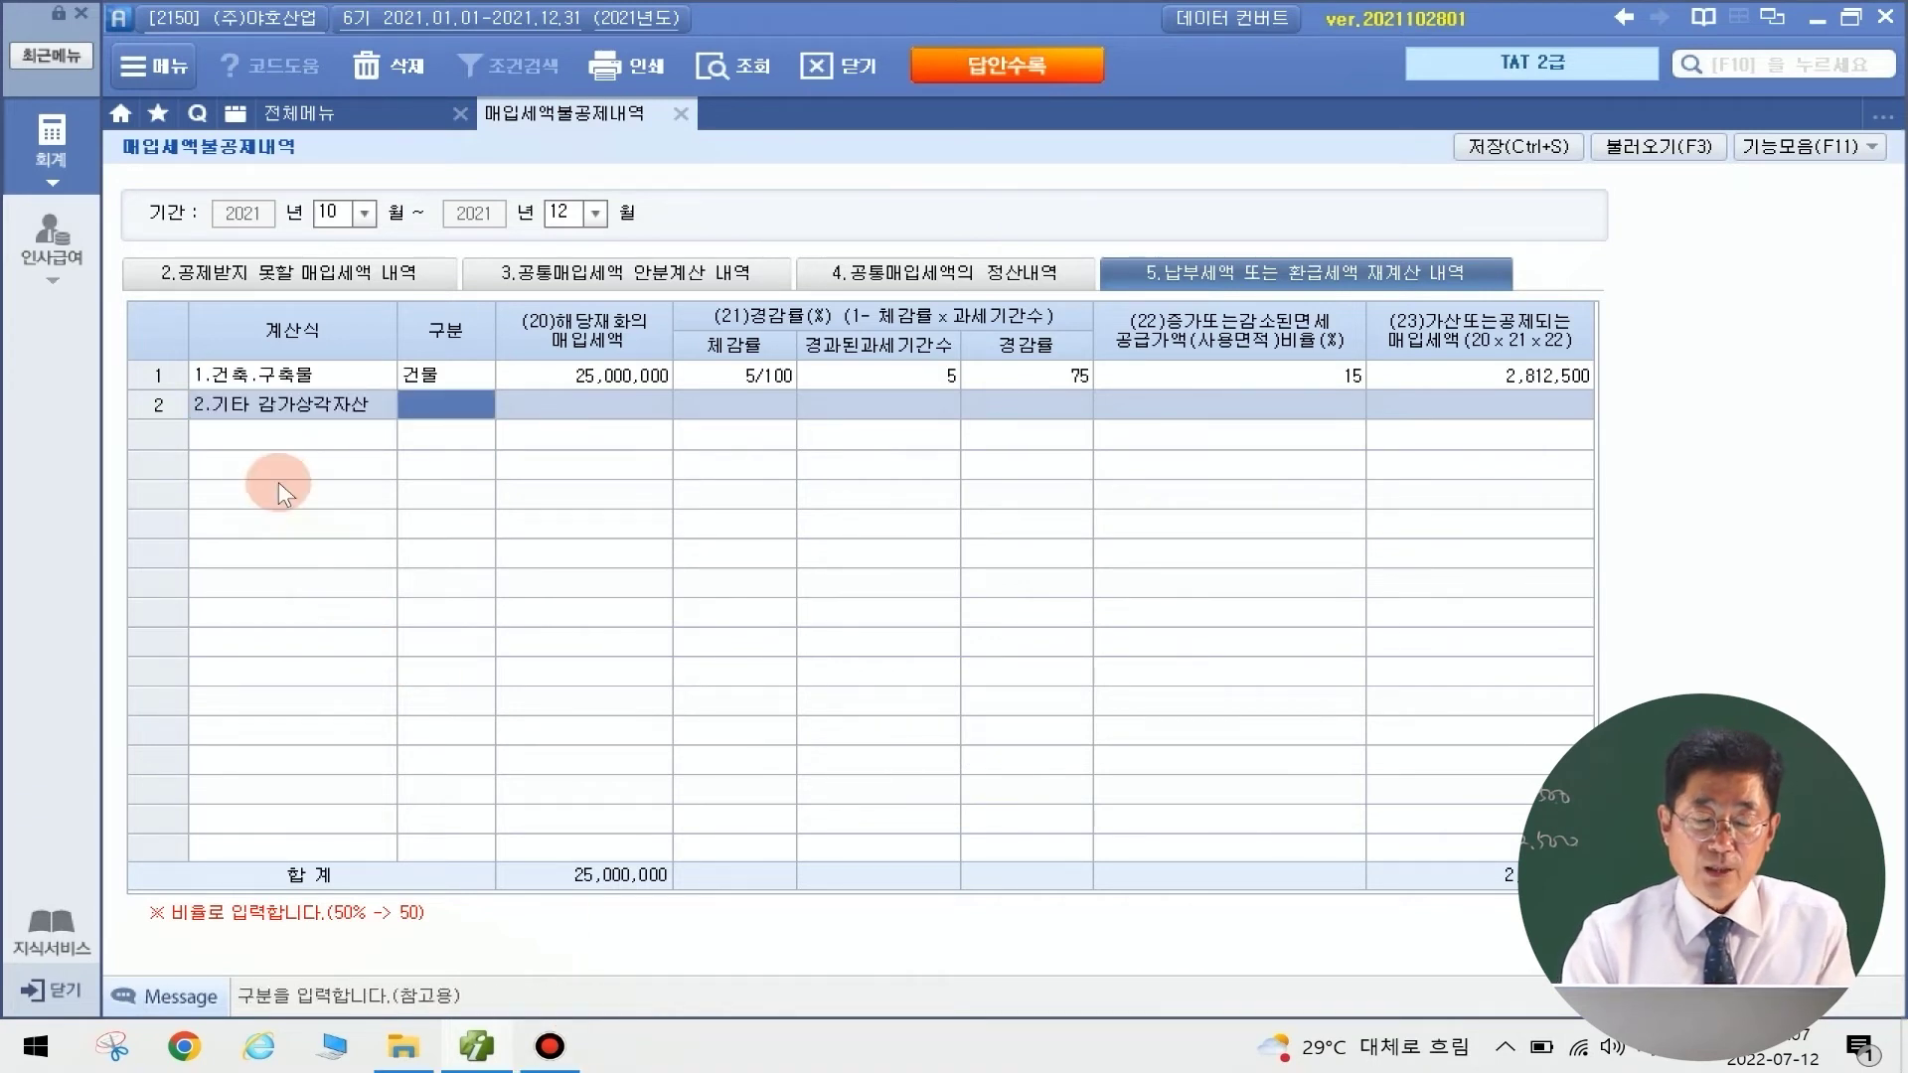
type("ㅂ품")
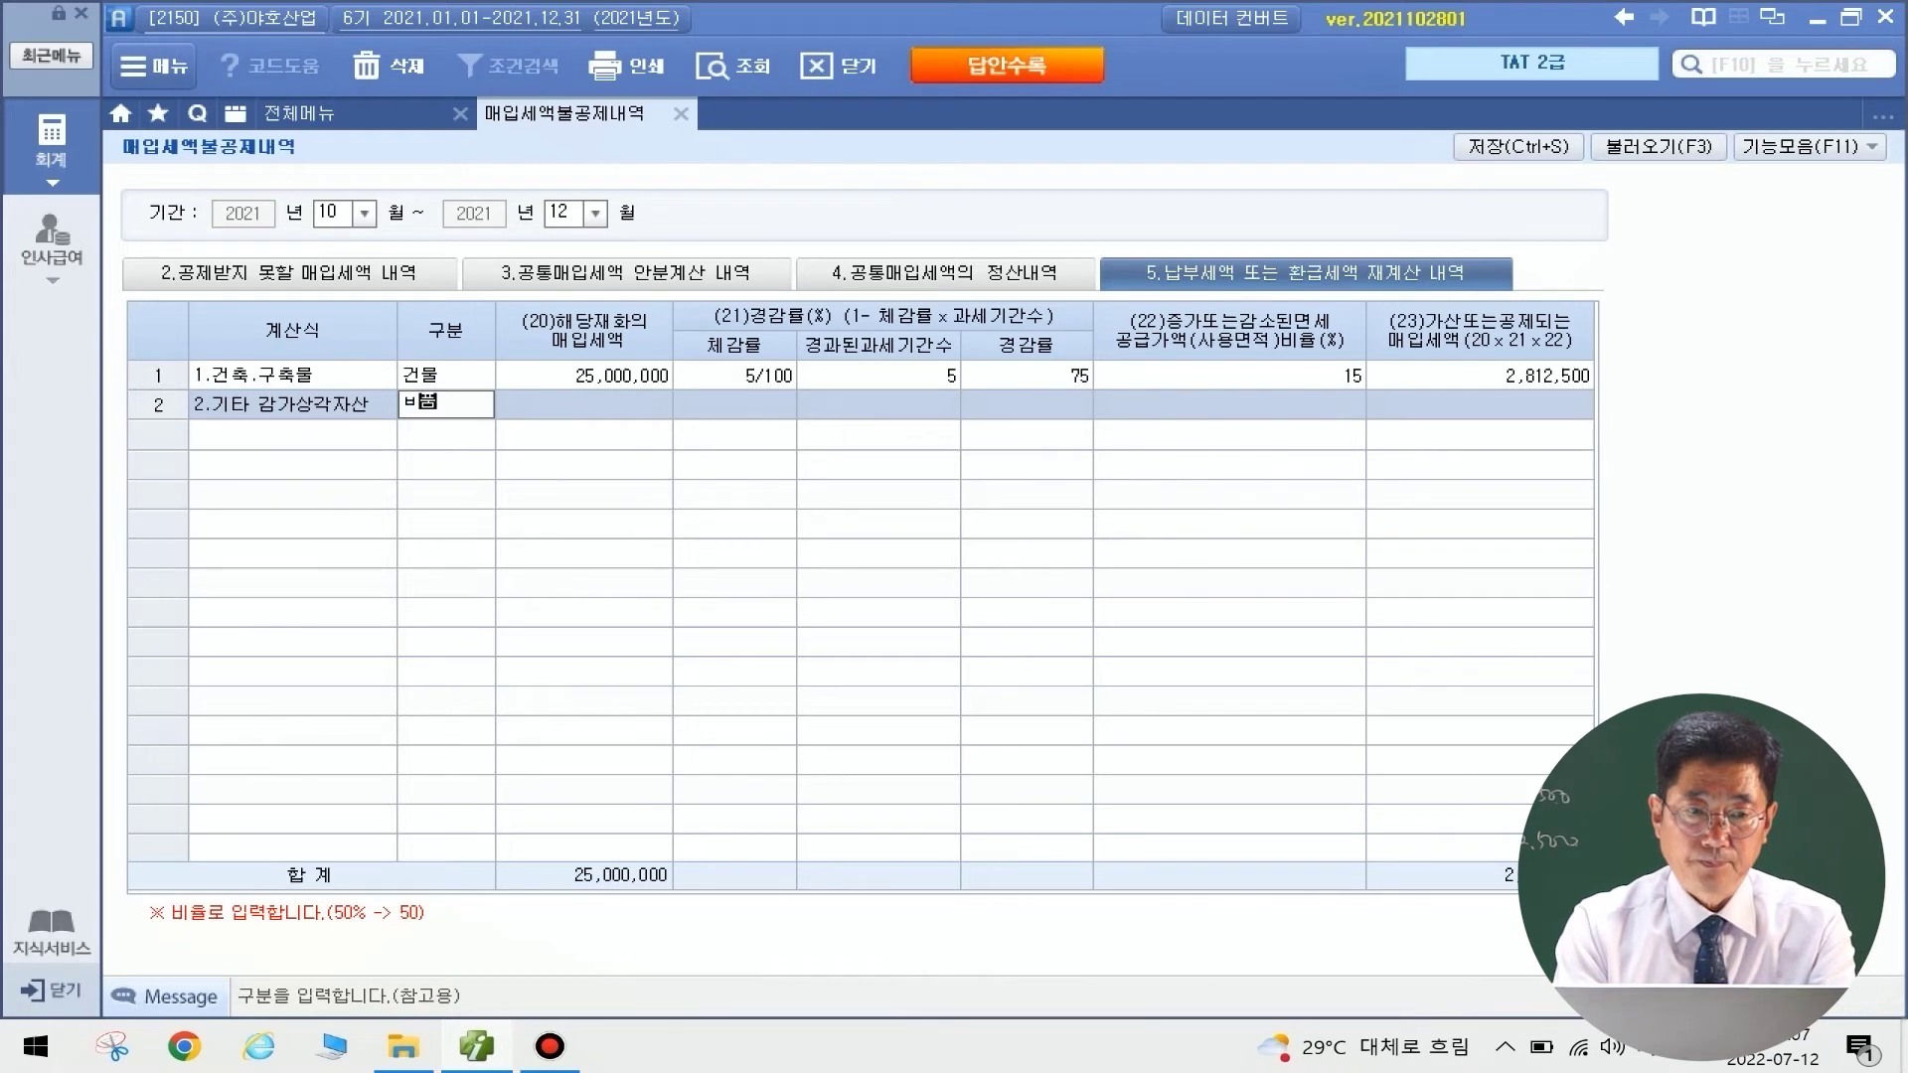
key("Return")
type("비품")
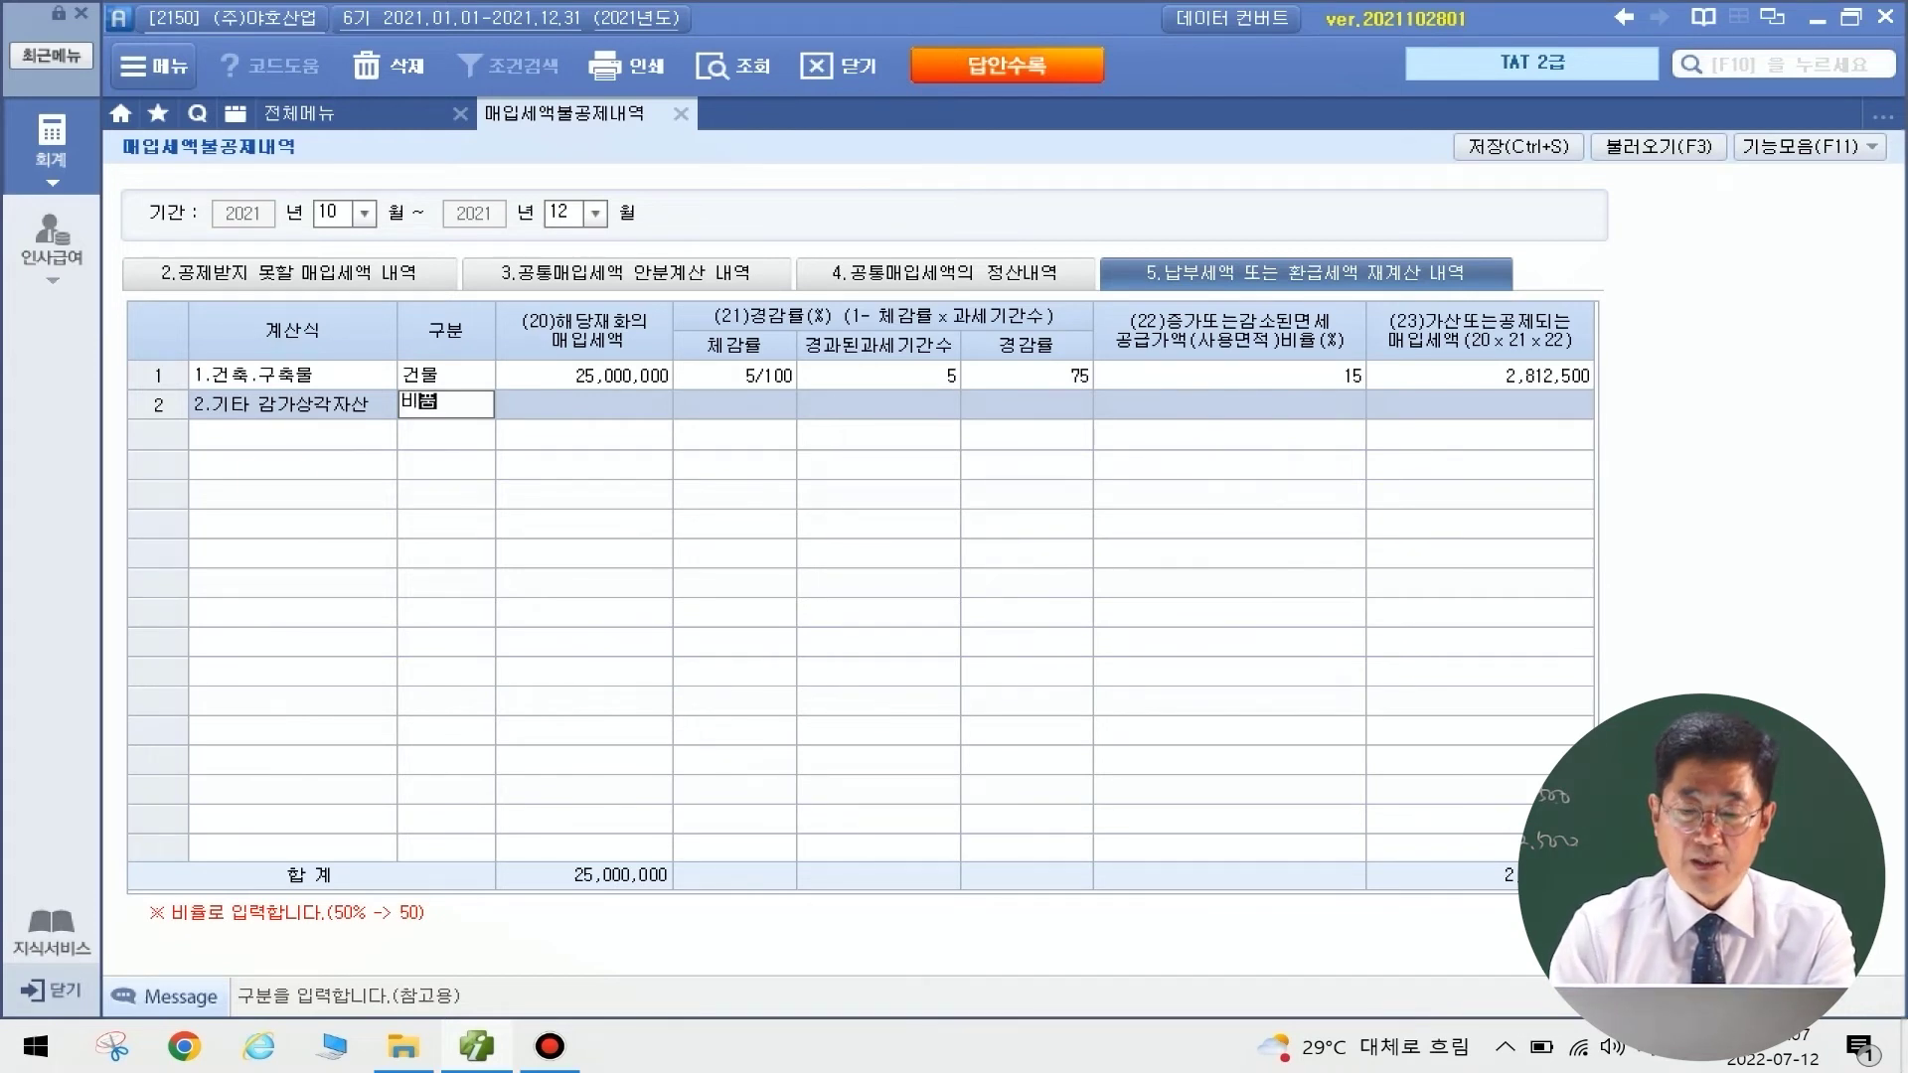
key("Return")
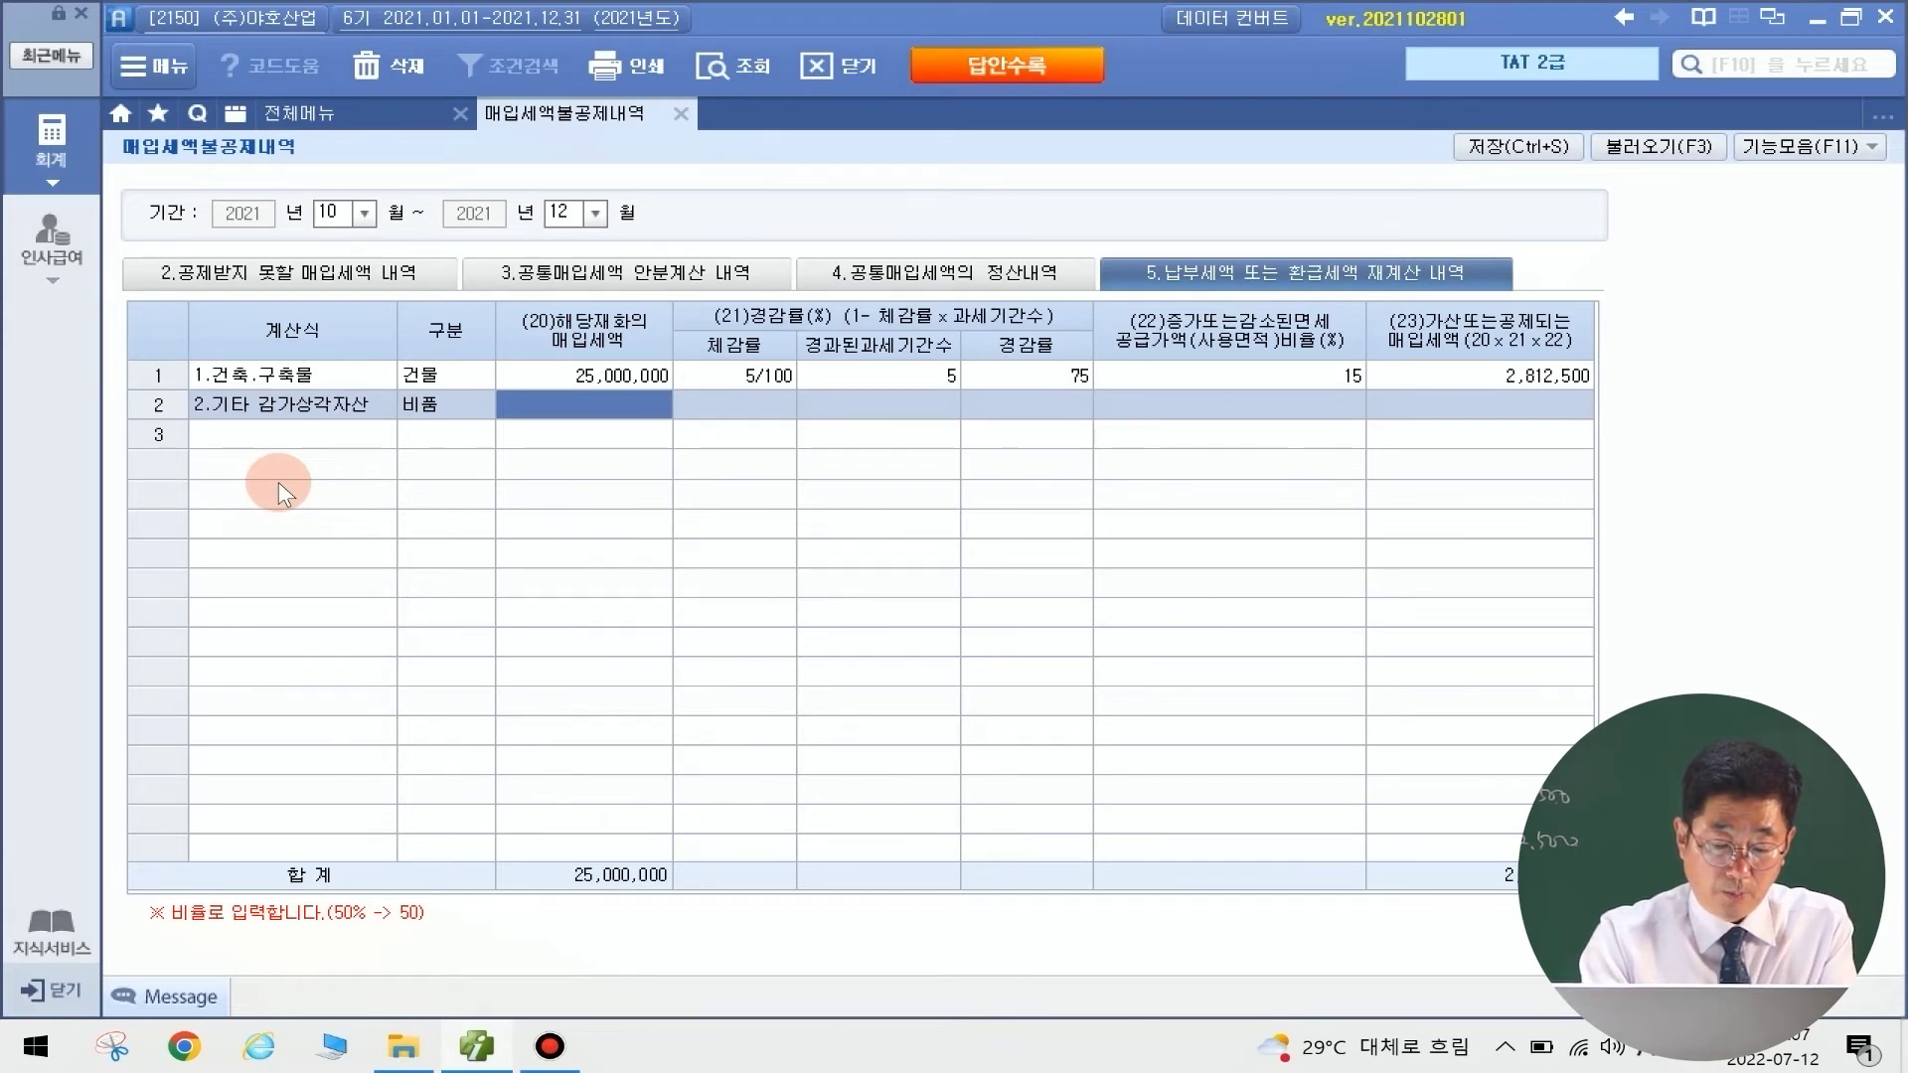
type("15000000")
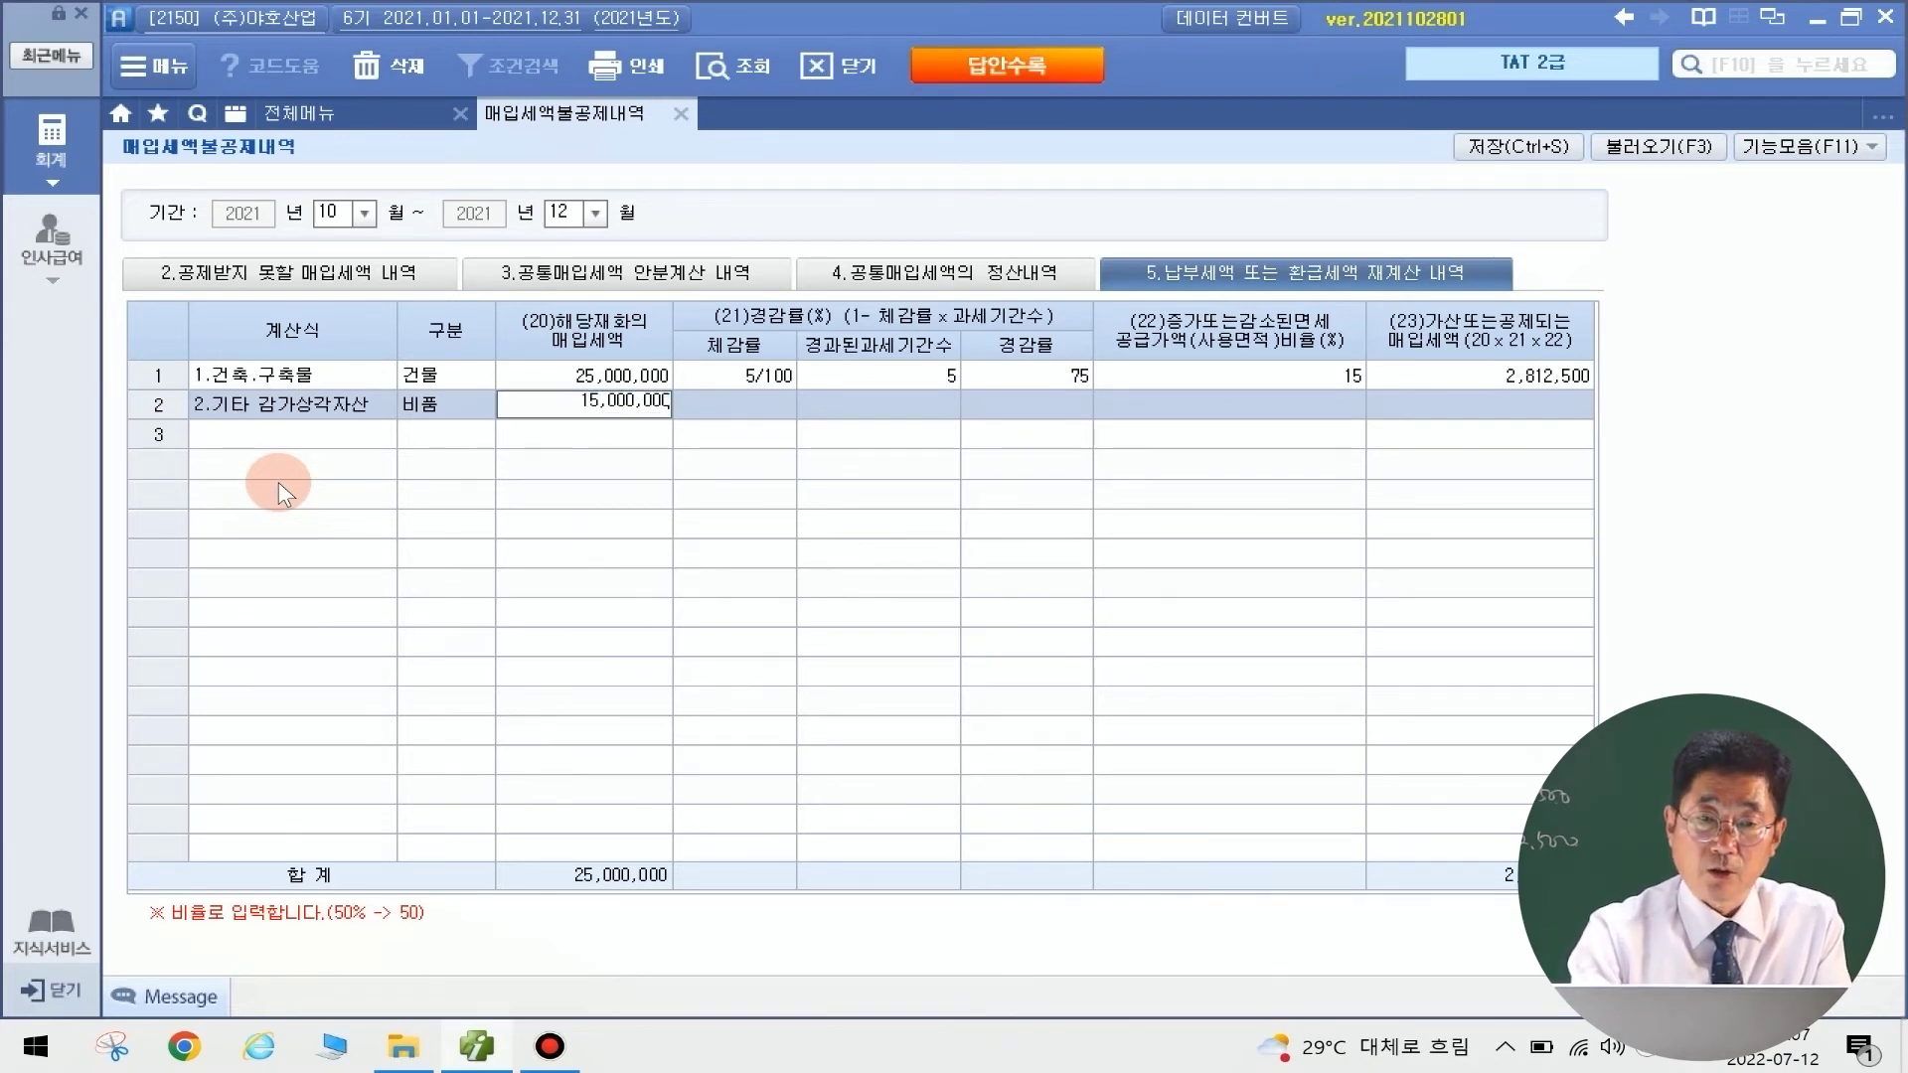
key("Return")
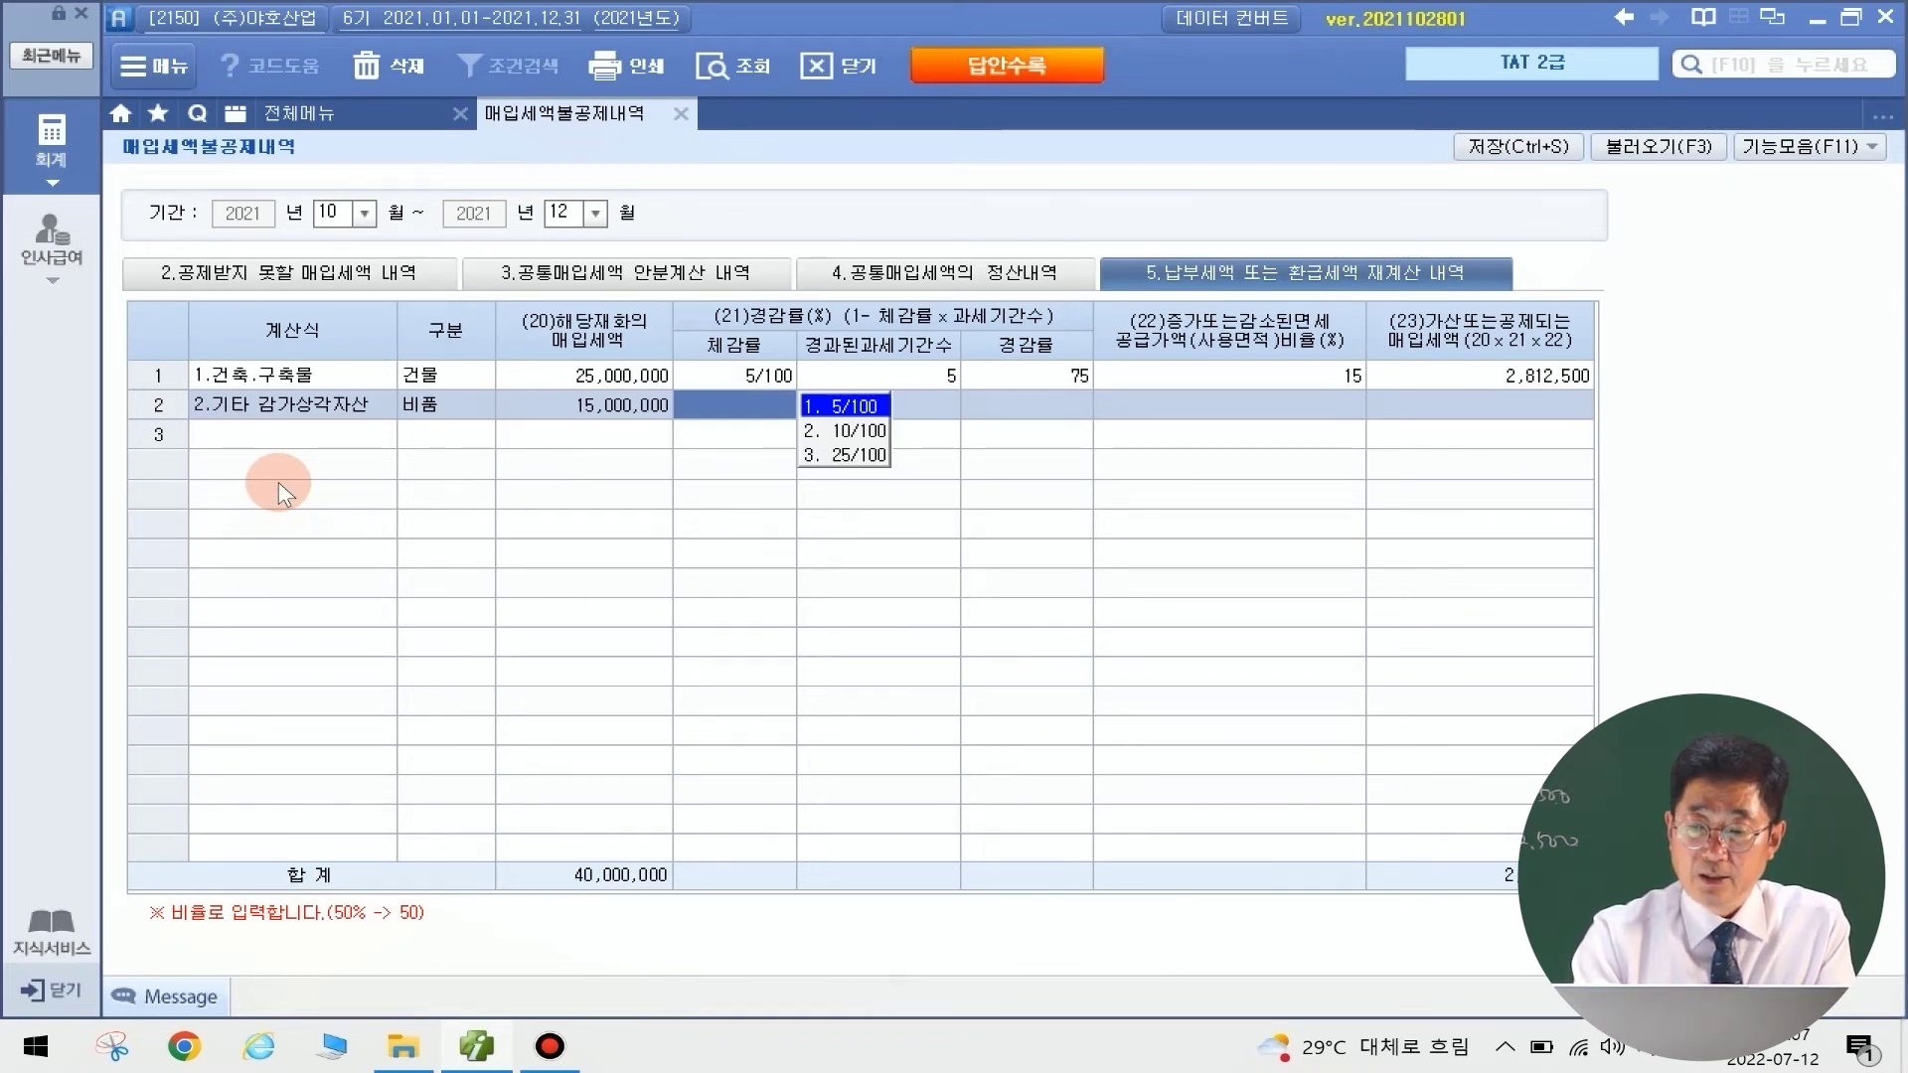
Give the 비품 line a 체감률 of 25/100, 3 elapsed tax periods and a 15% exempt ratio change, and save the form
type("3")
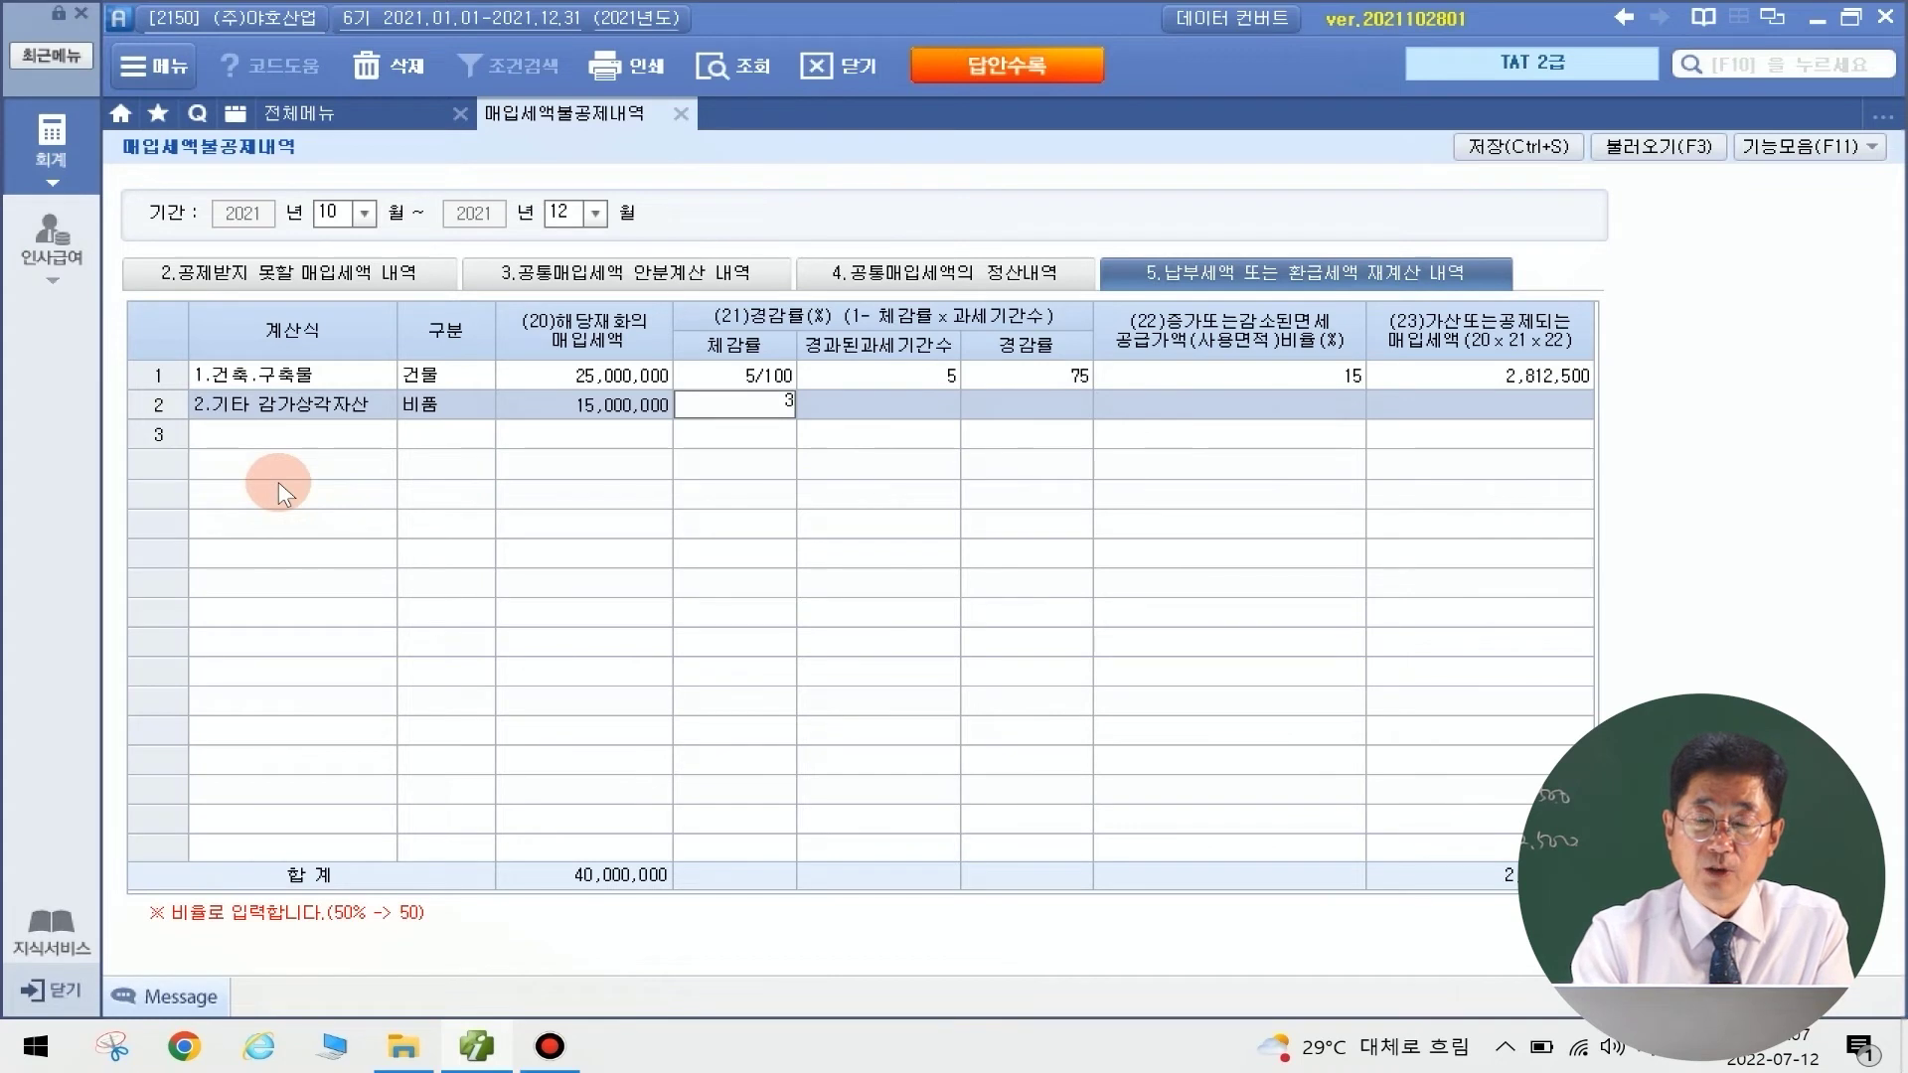
key("Return")
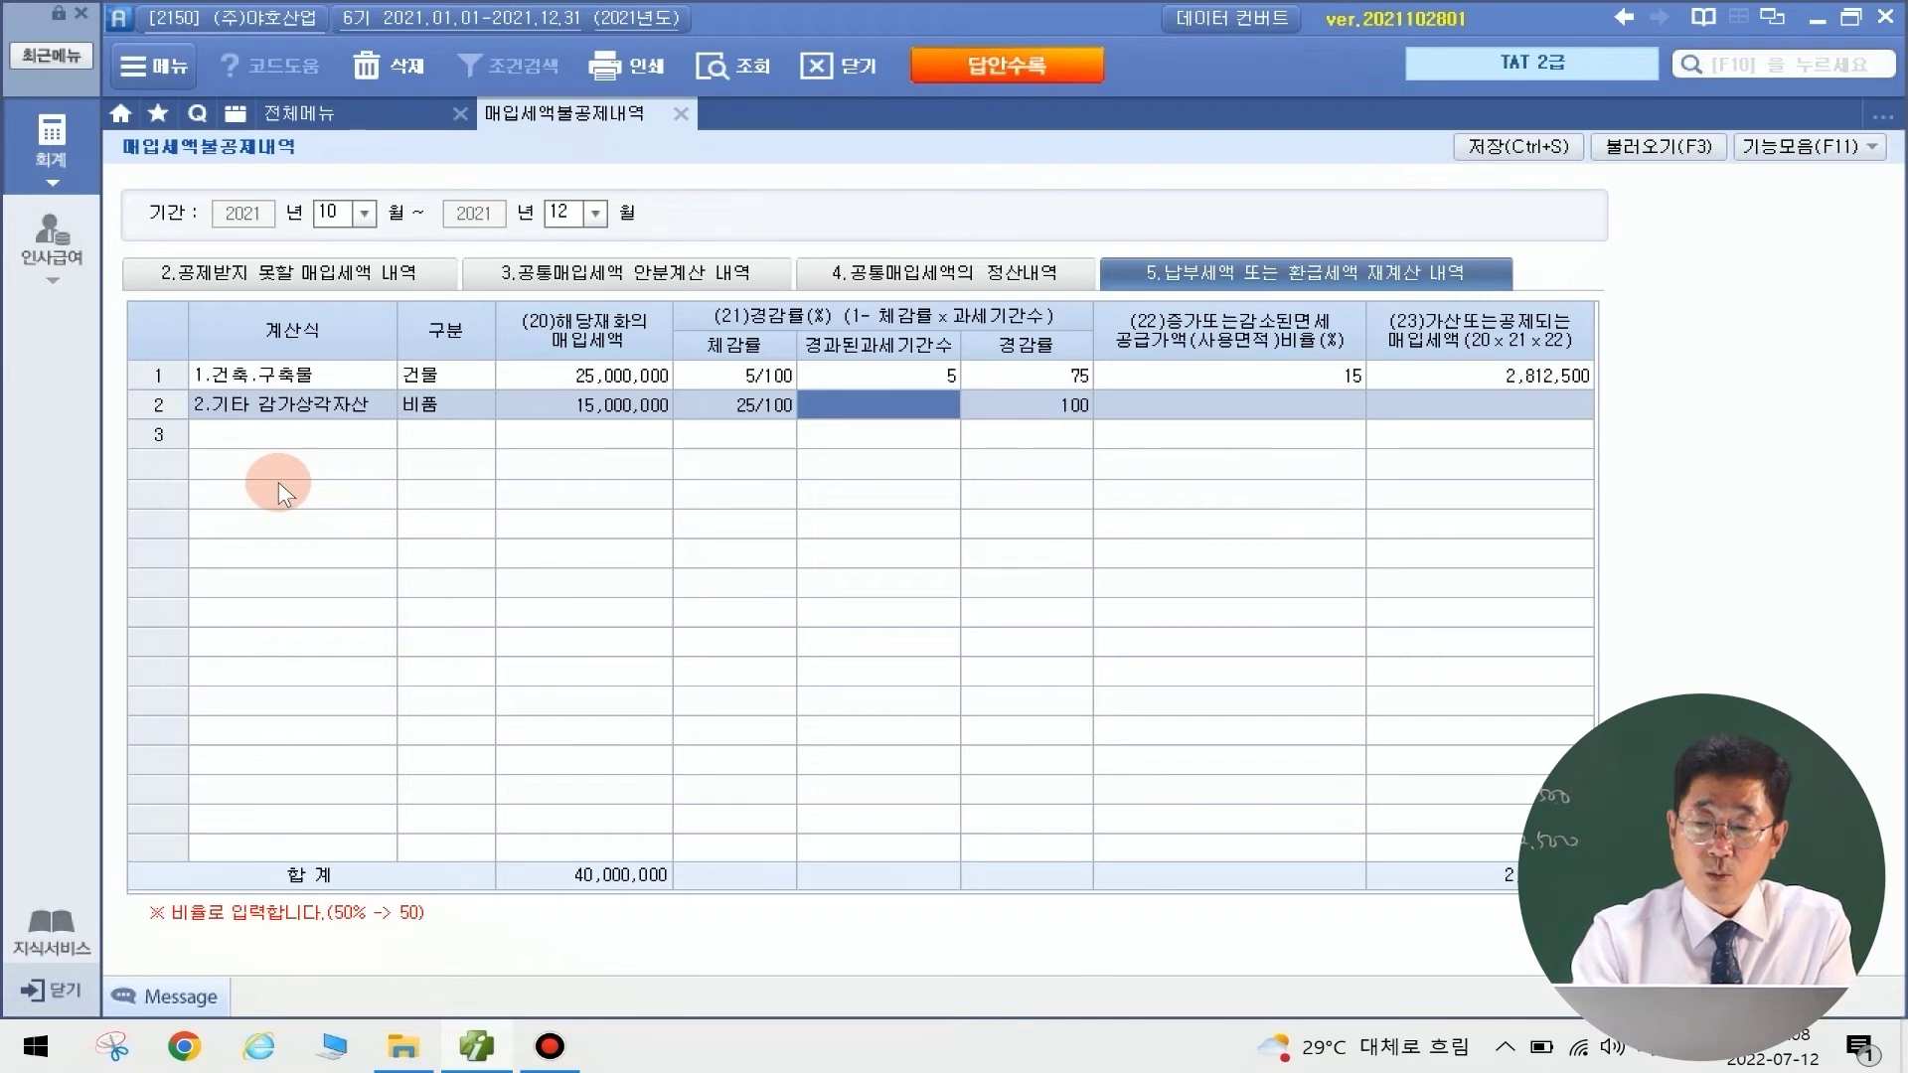
type("3")
key("Return")
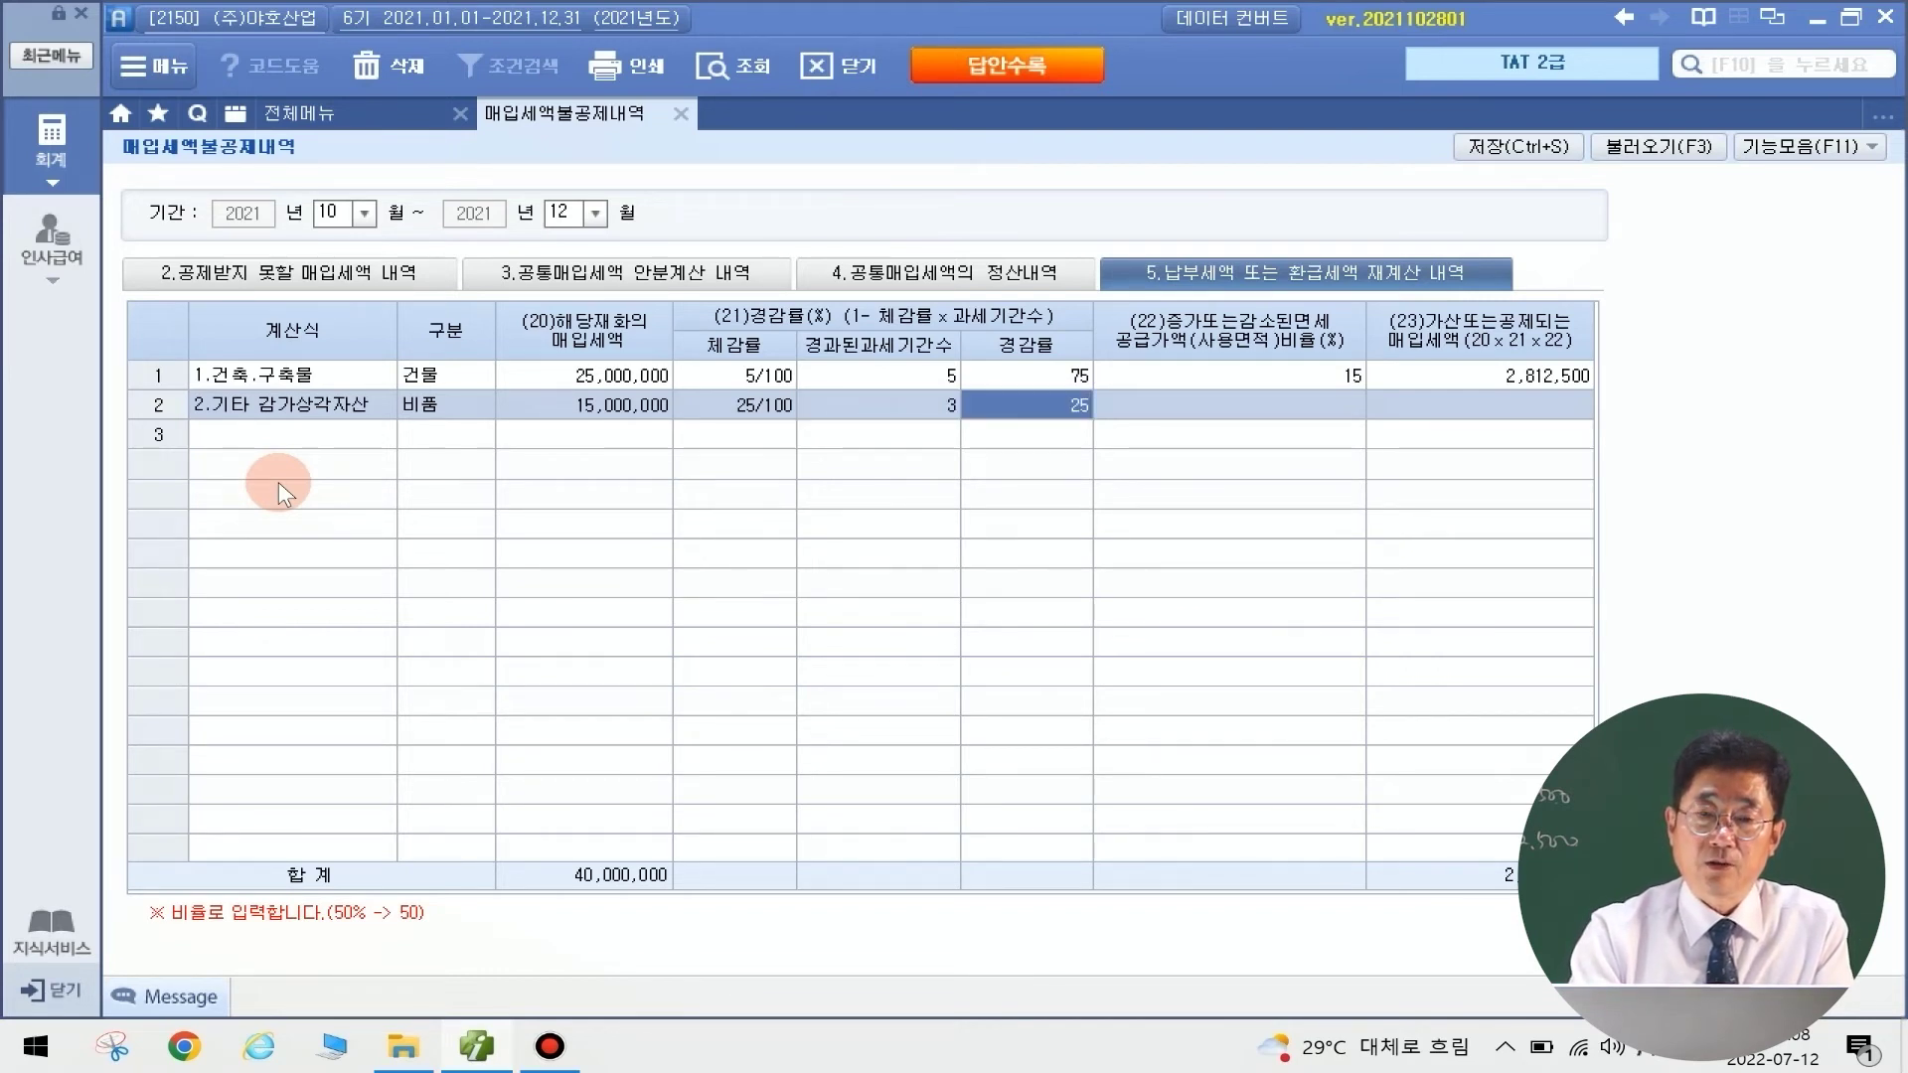
key("Return")
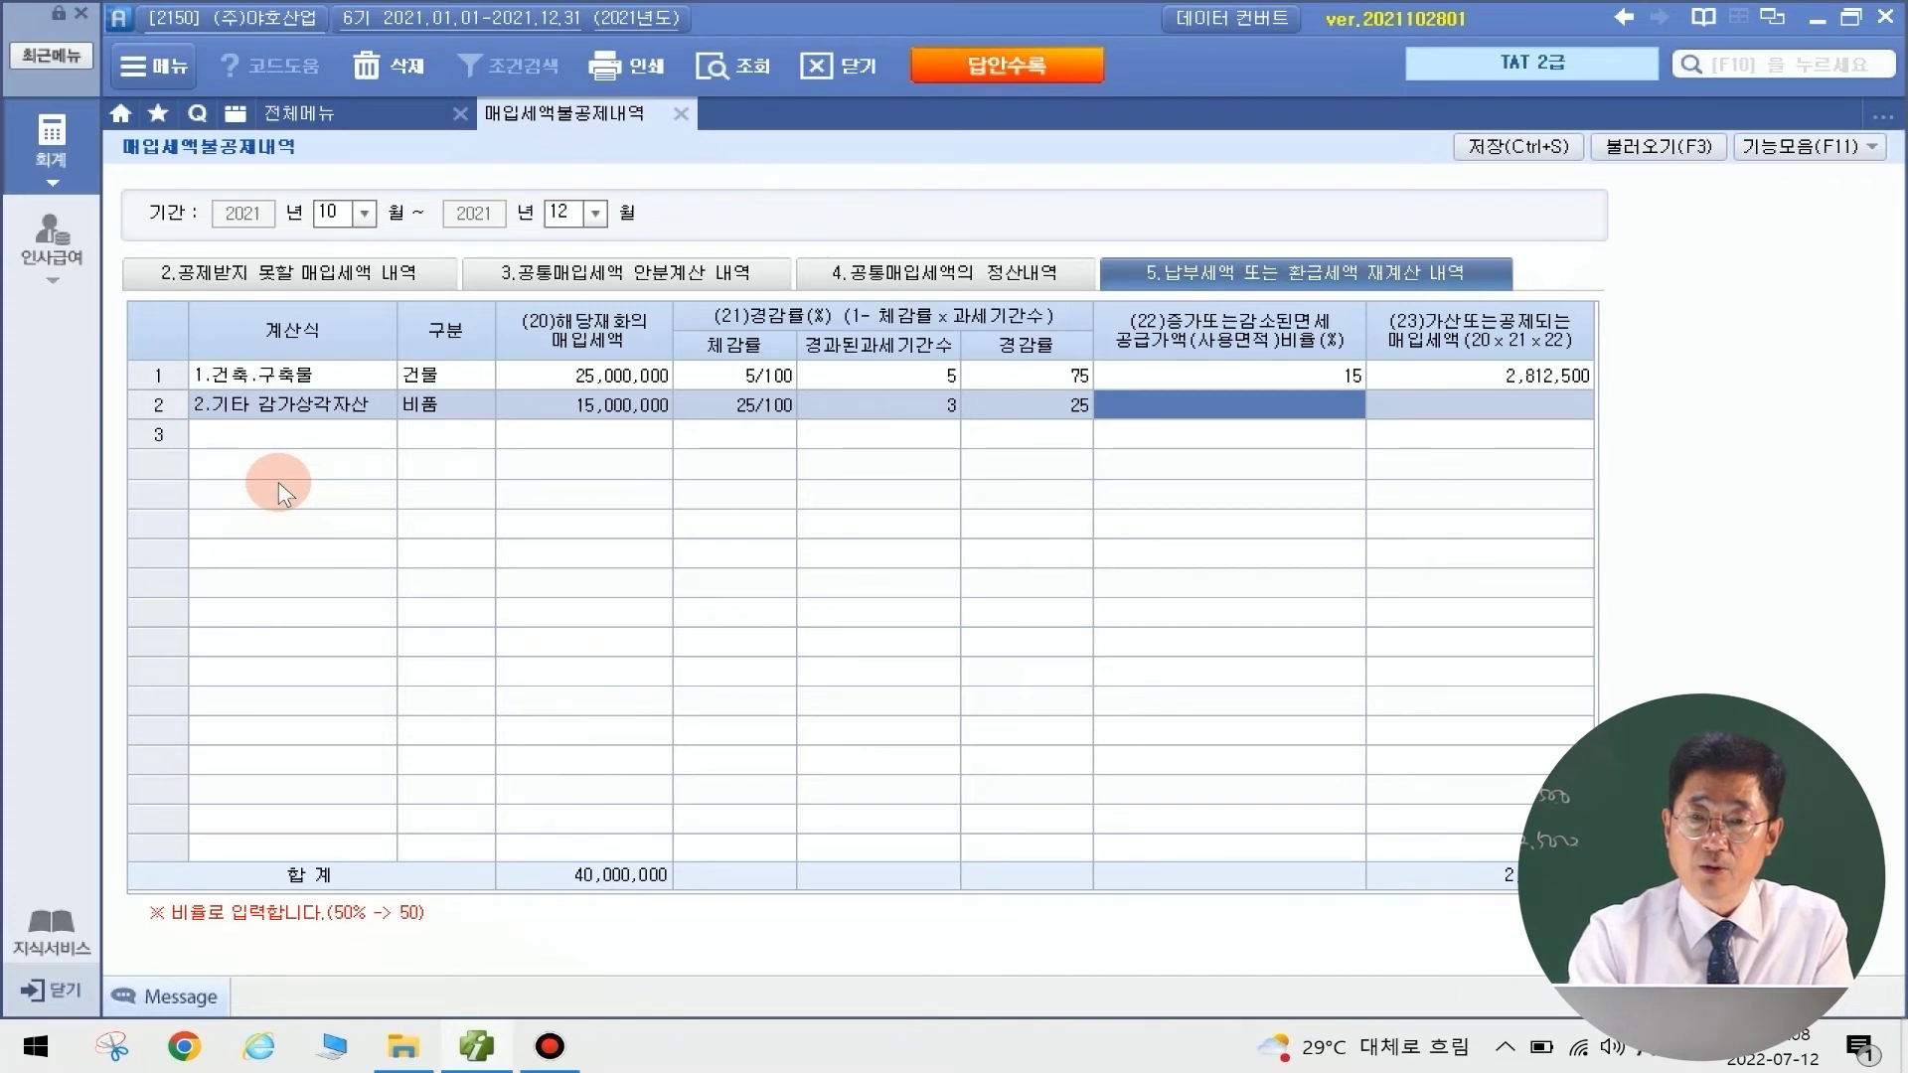
type("15")
key("Return")
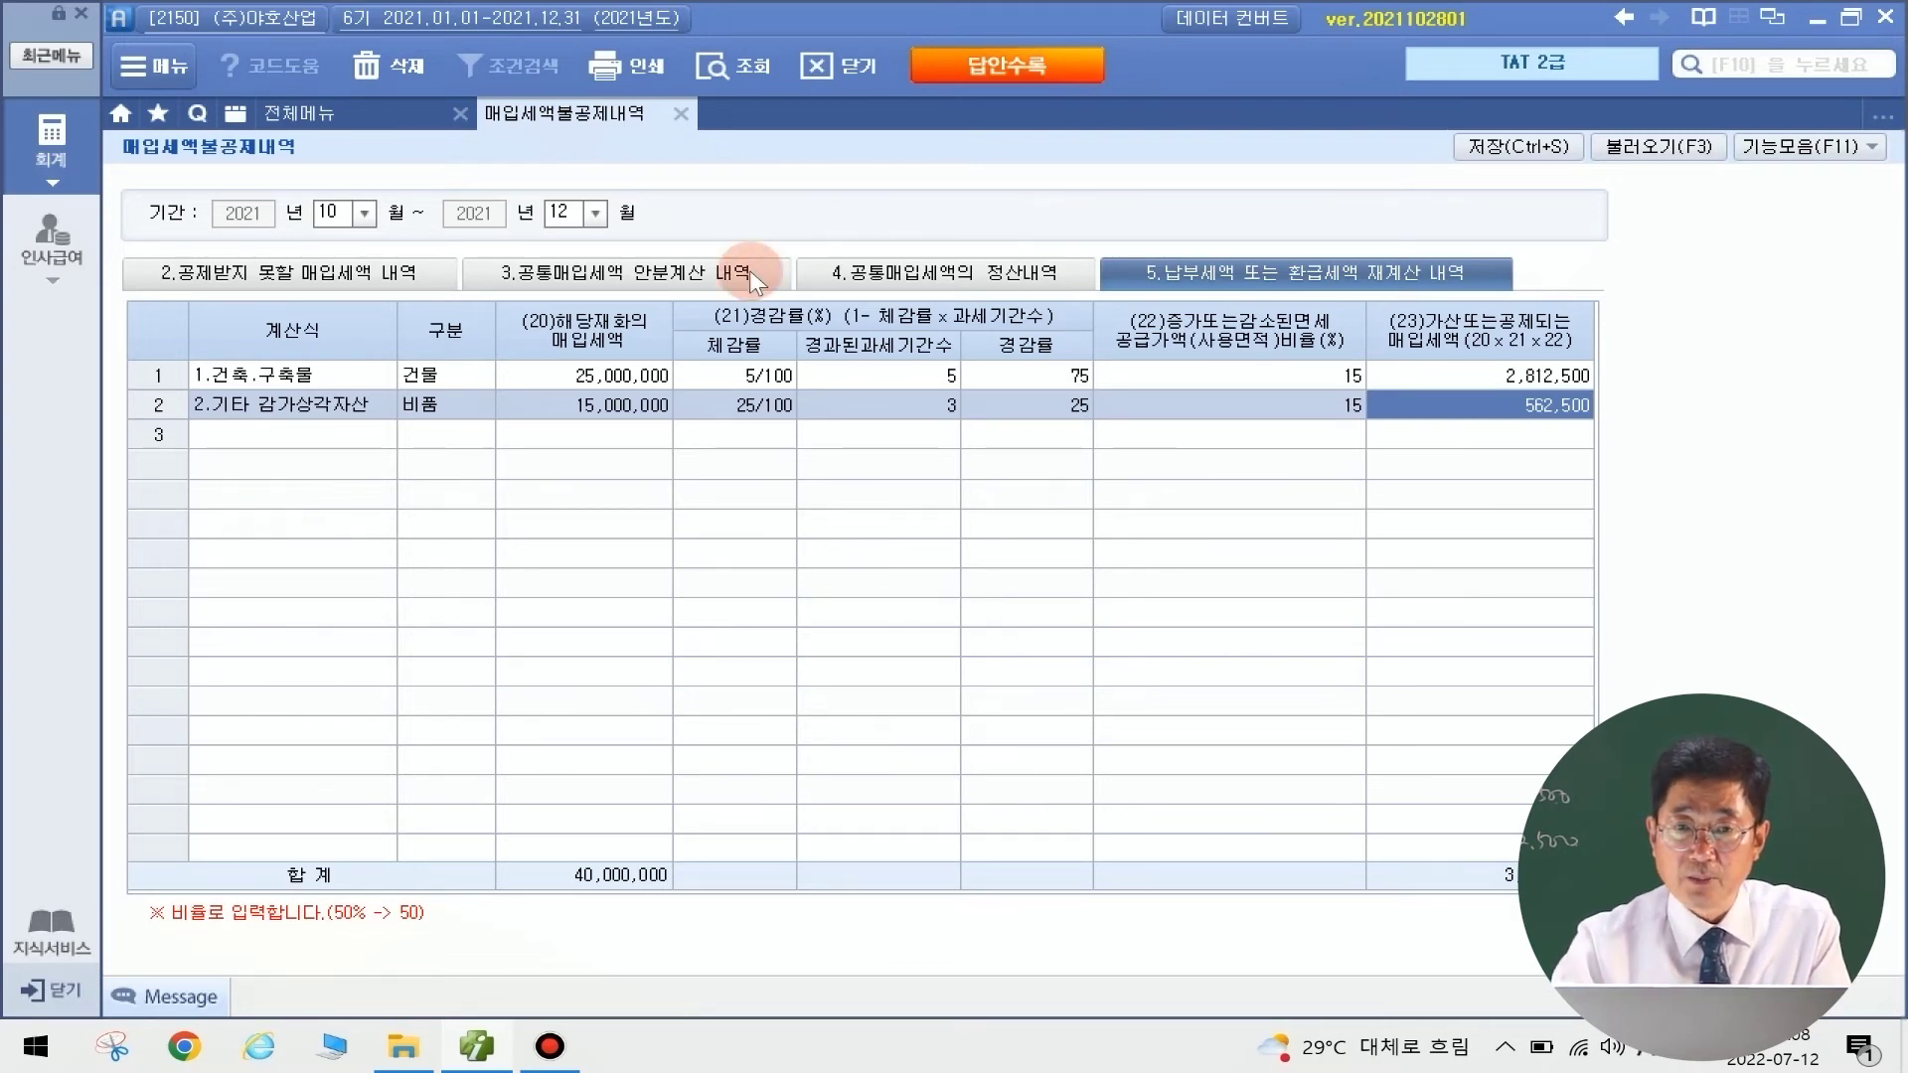
left_click(1509, 144)
left_click(916, 576)
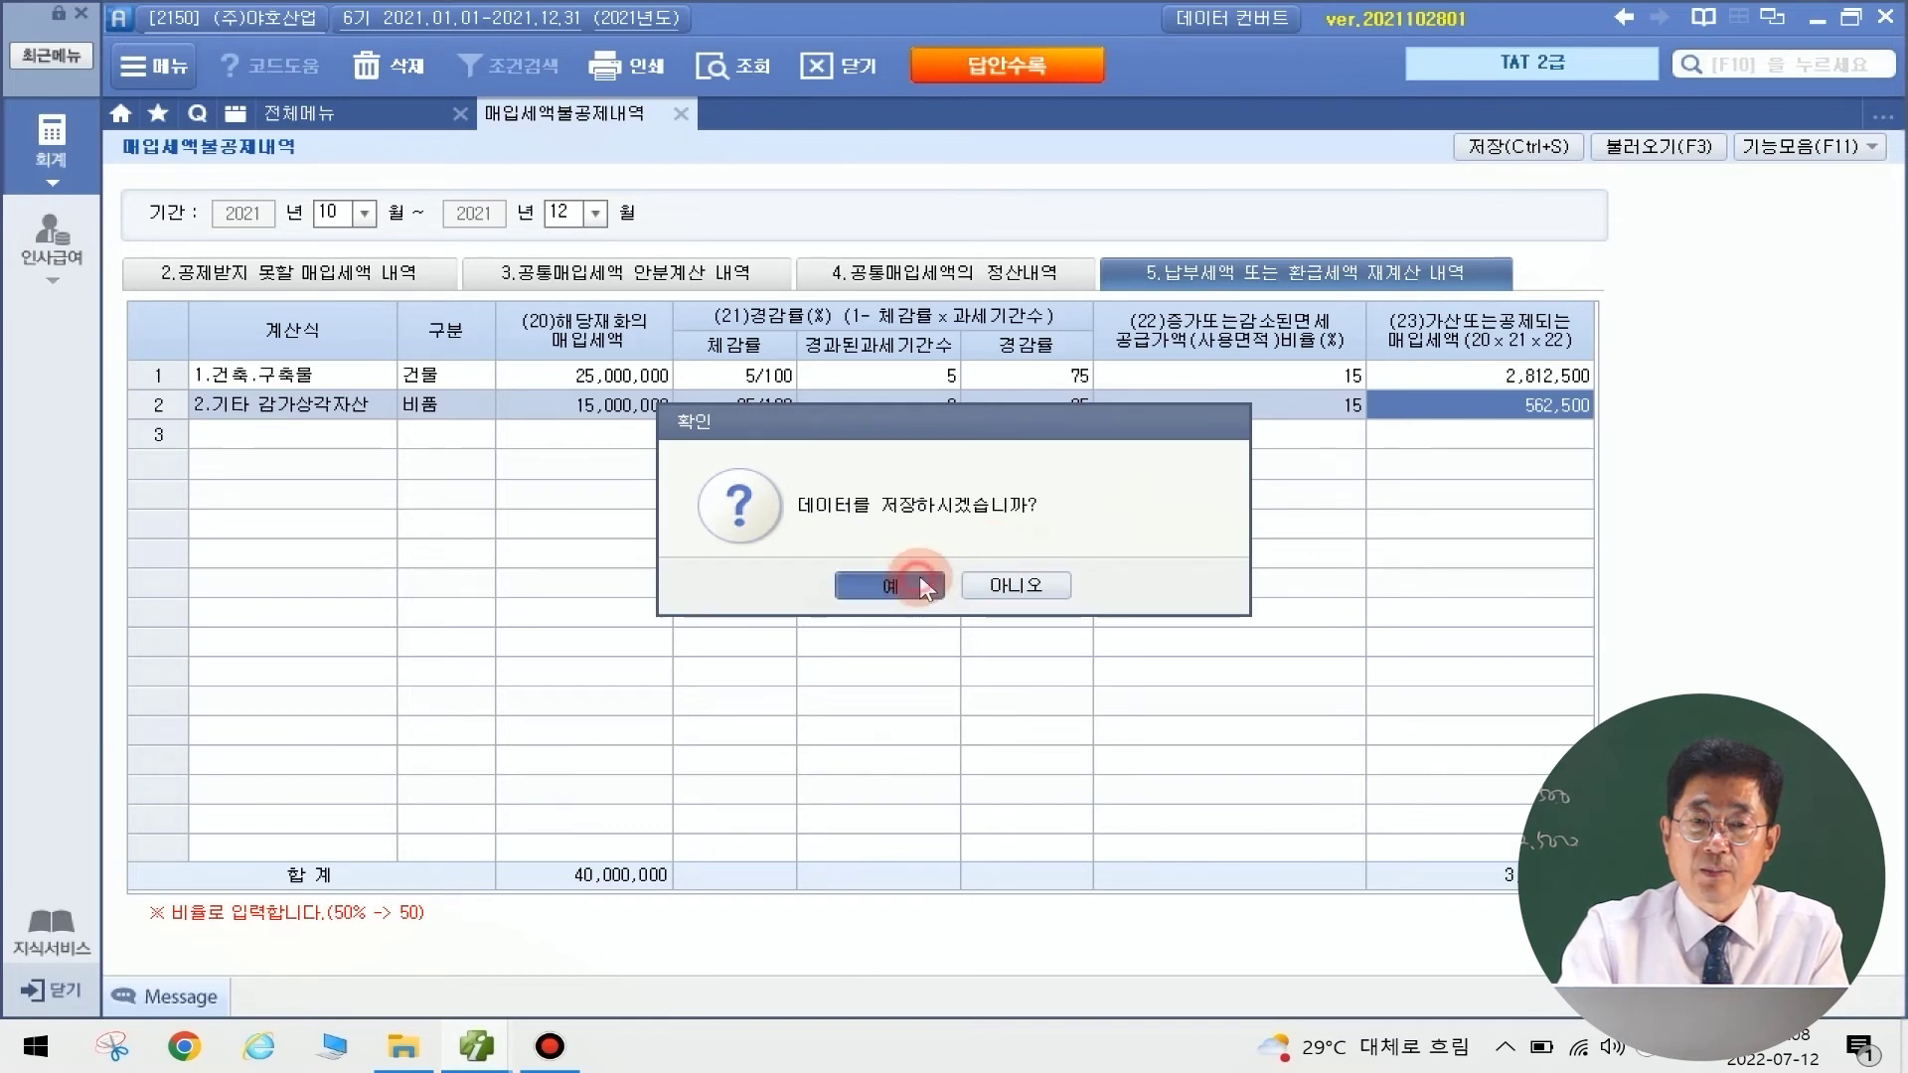
Open the 부가가치세신고서 and load the 일반과세 return for 2021 October 1 to December 31
left_click(366, 110)
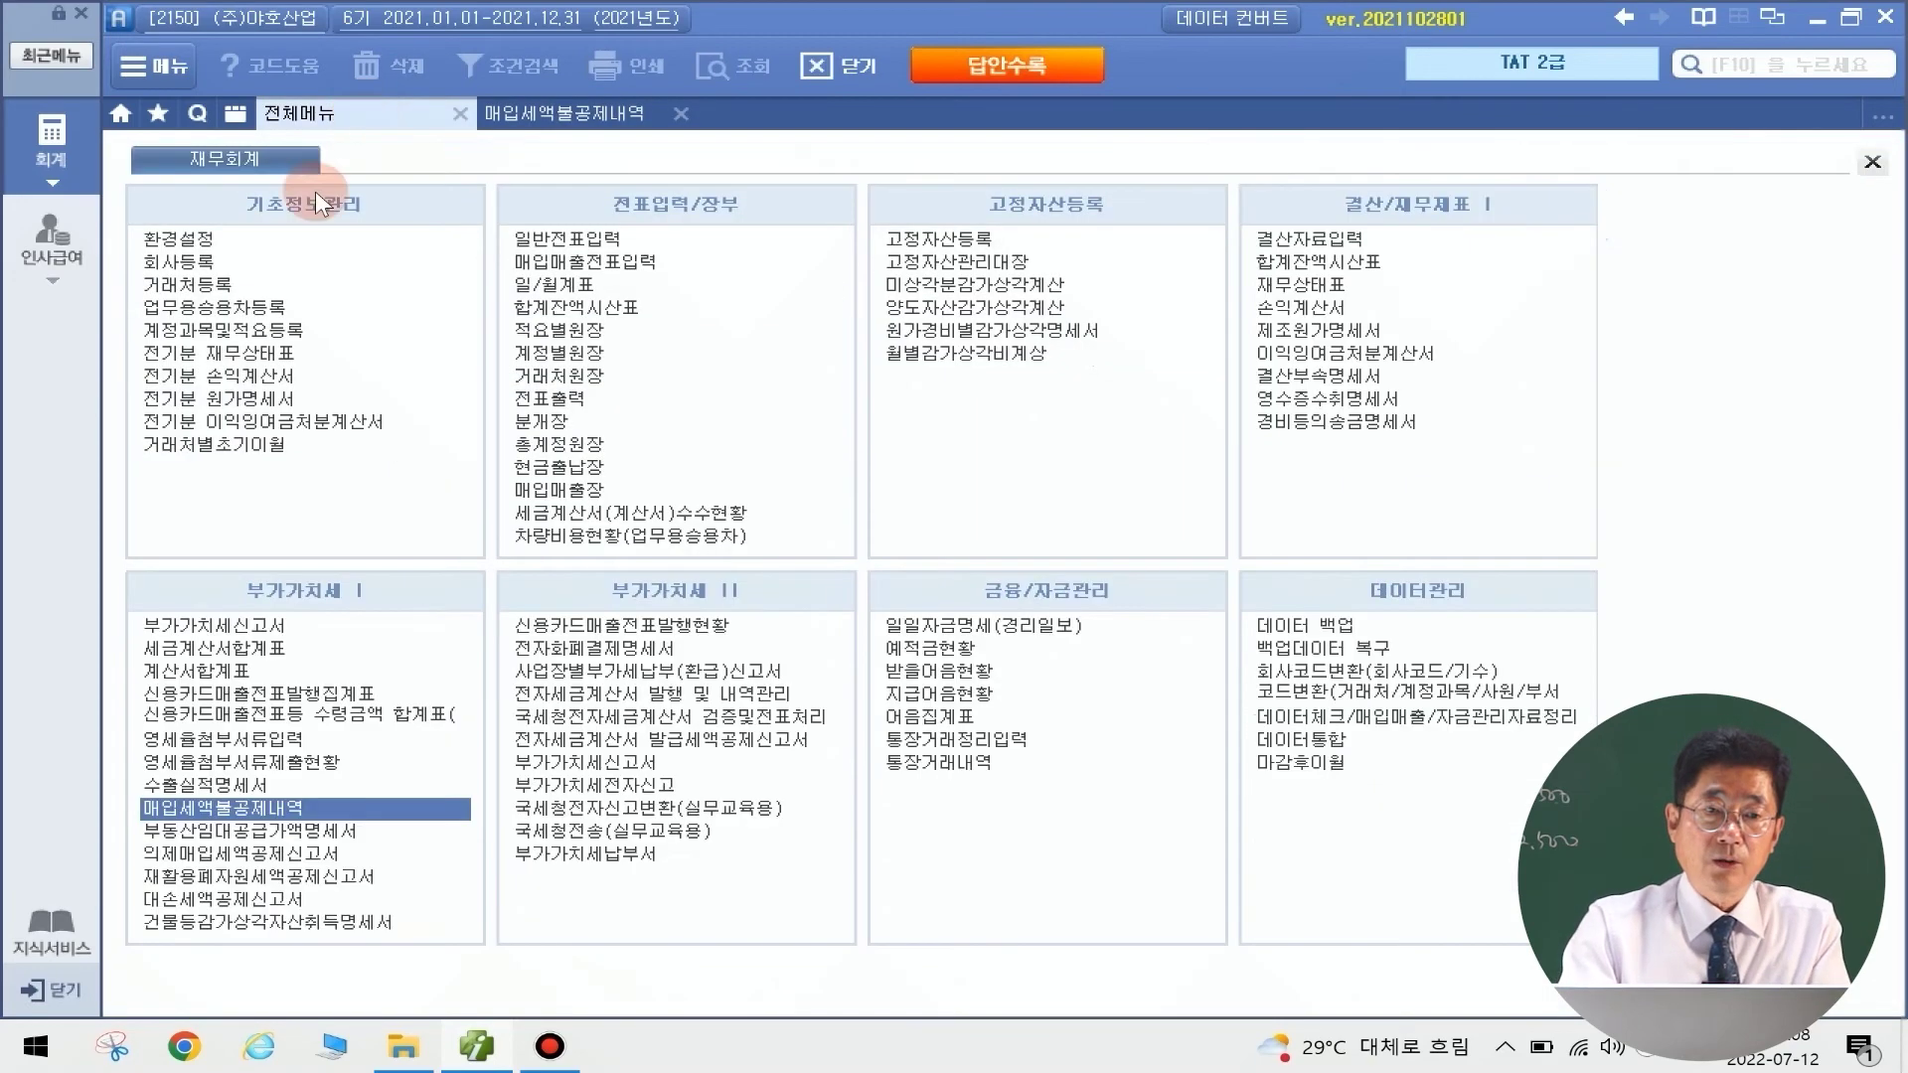
left_click(239, 627)
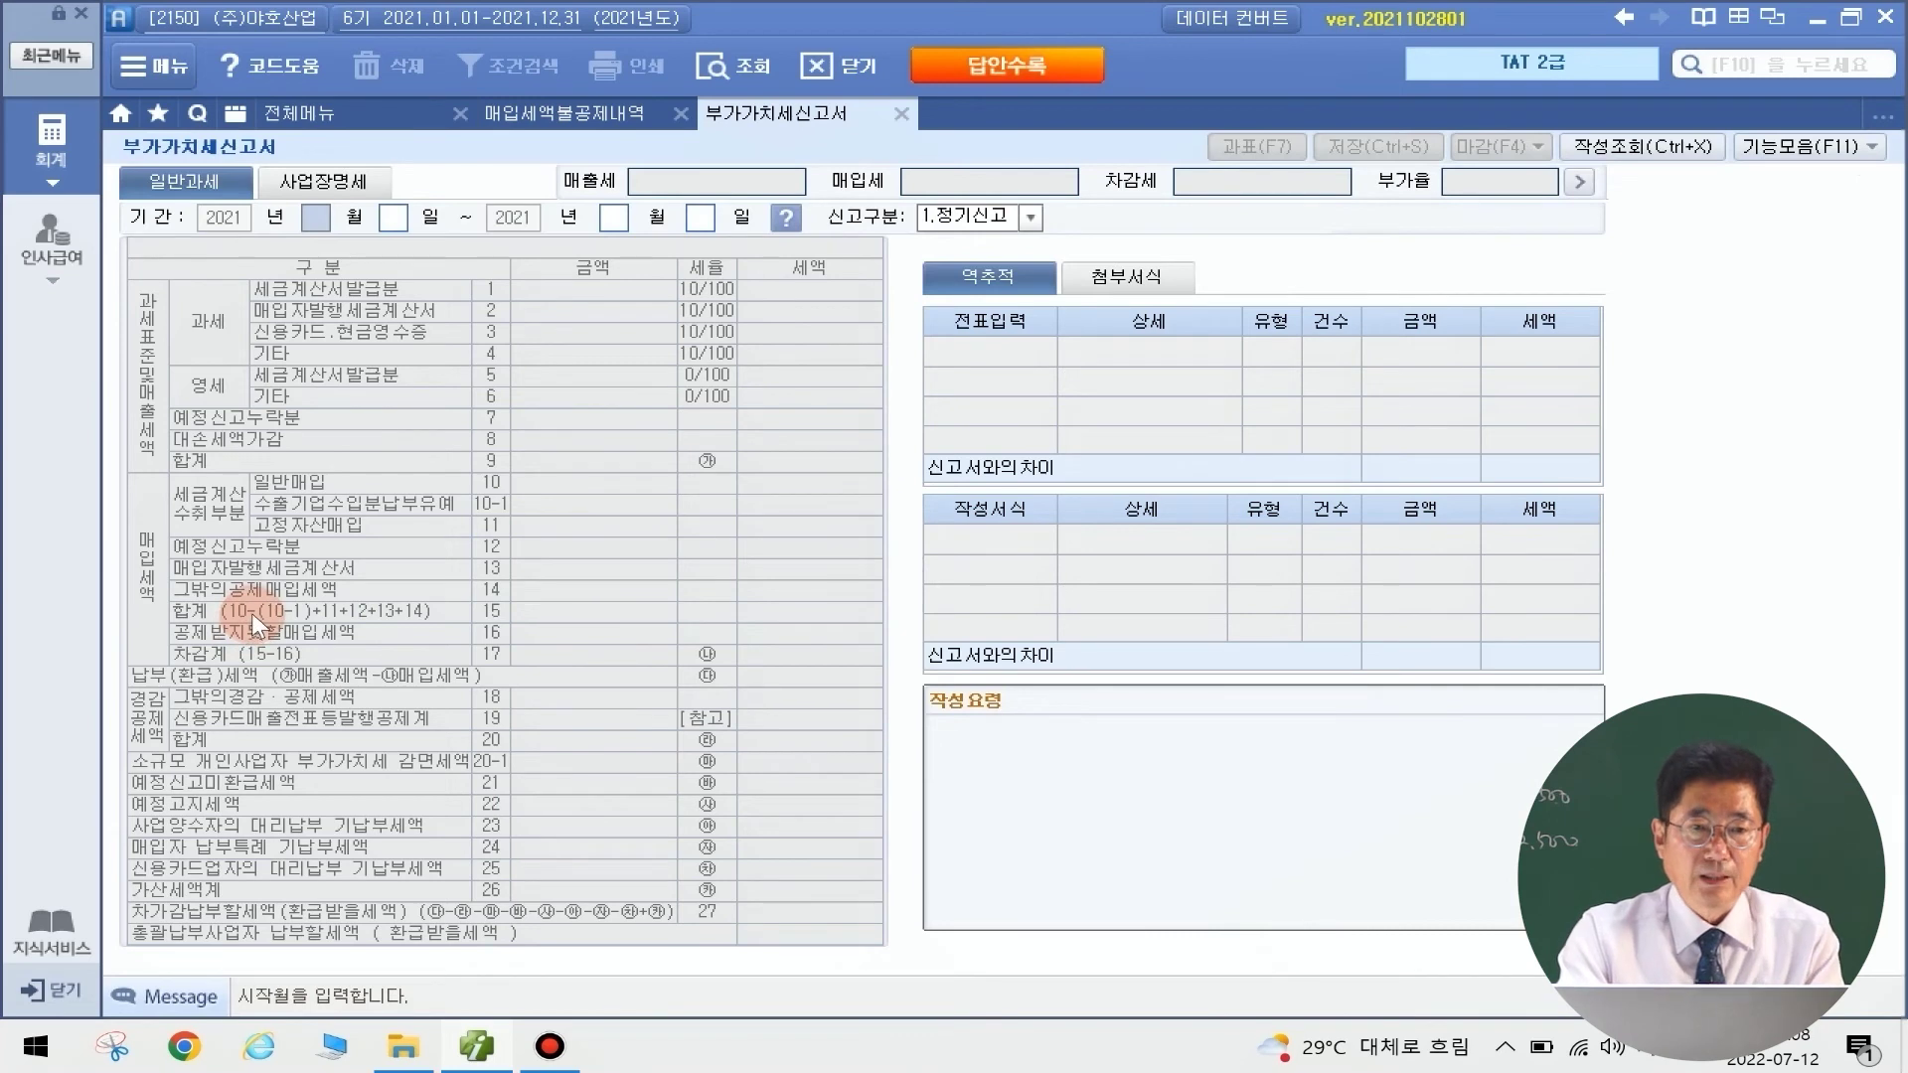
type("10")
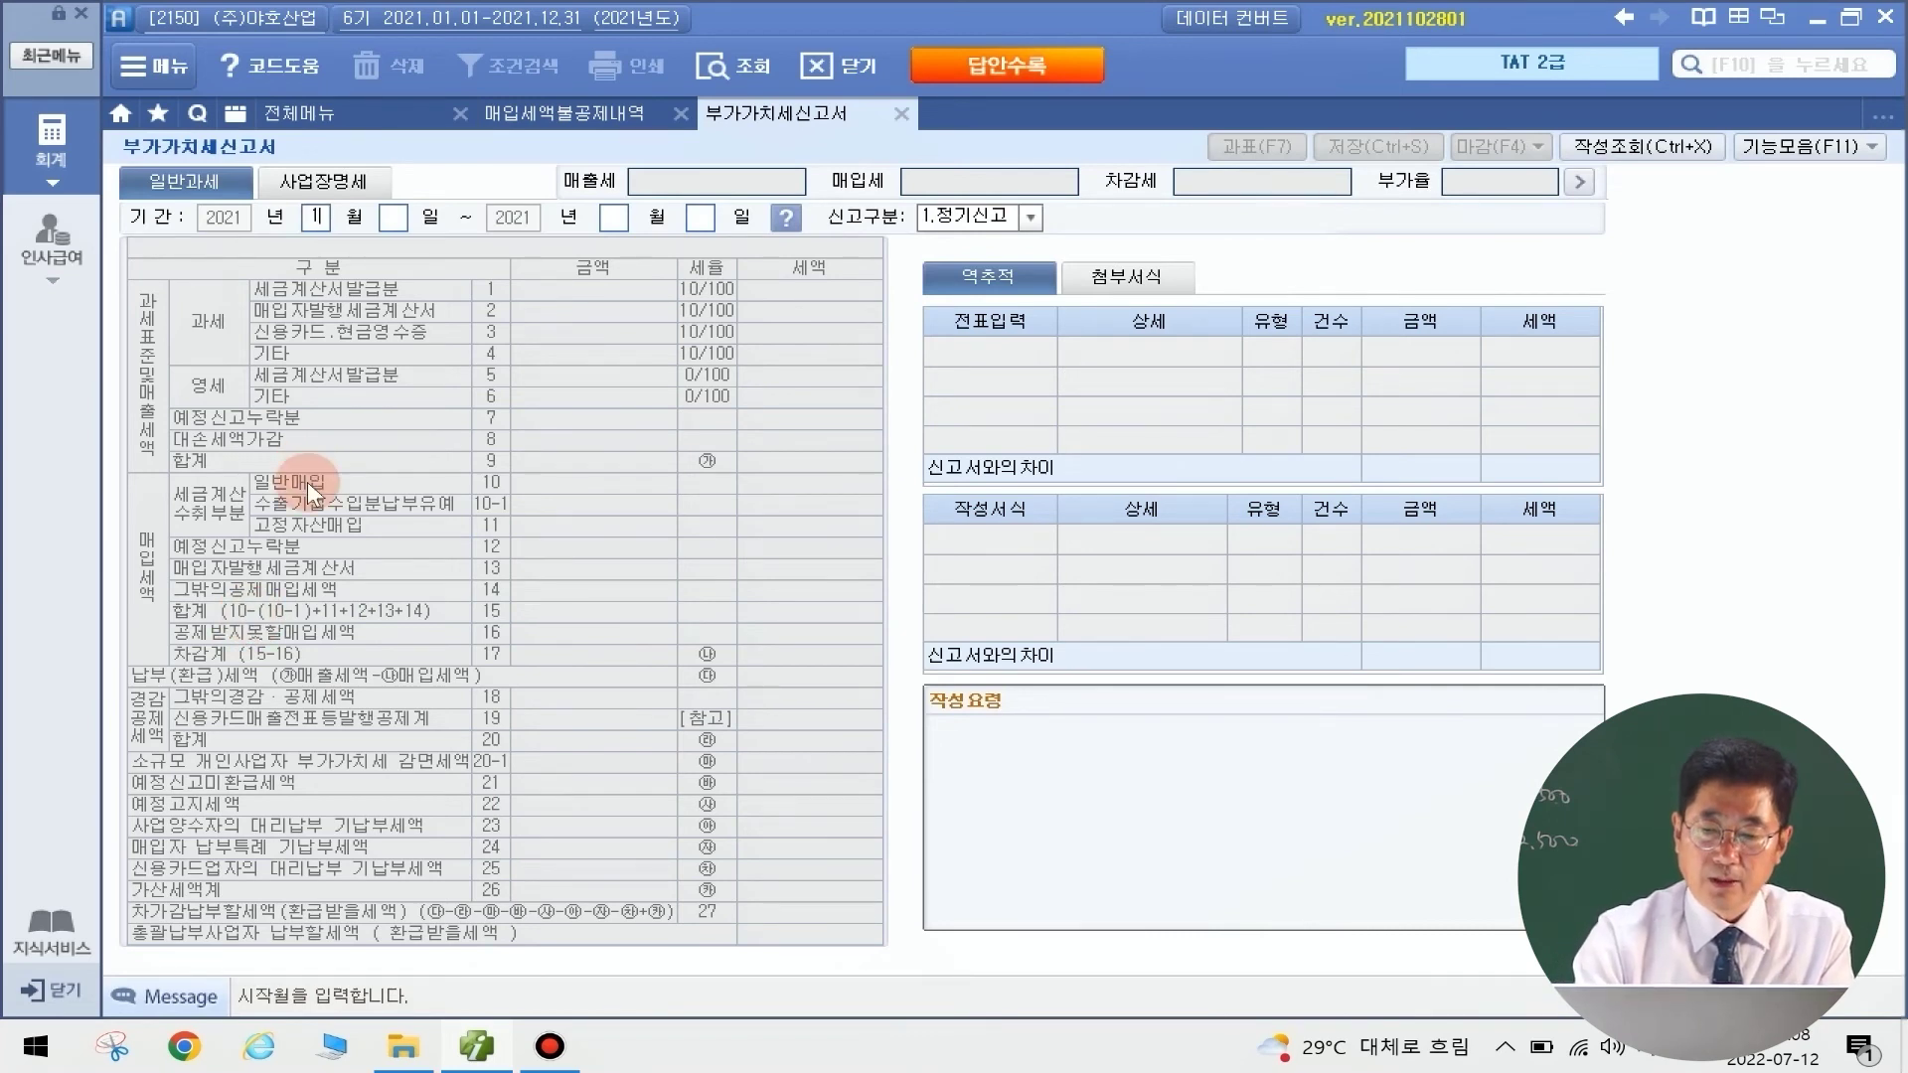
key("Return")
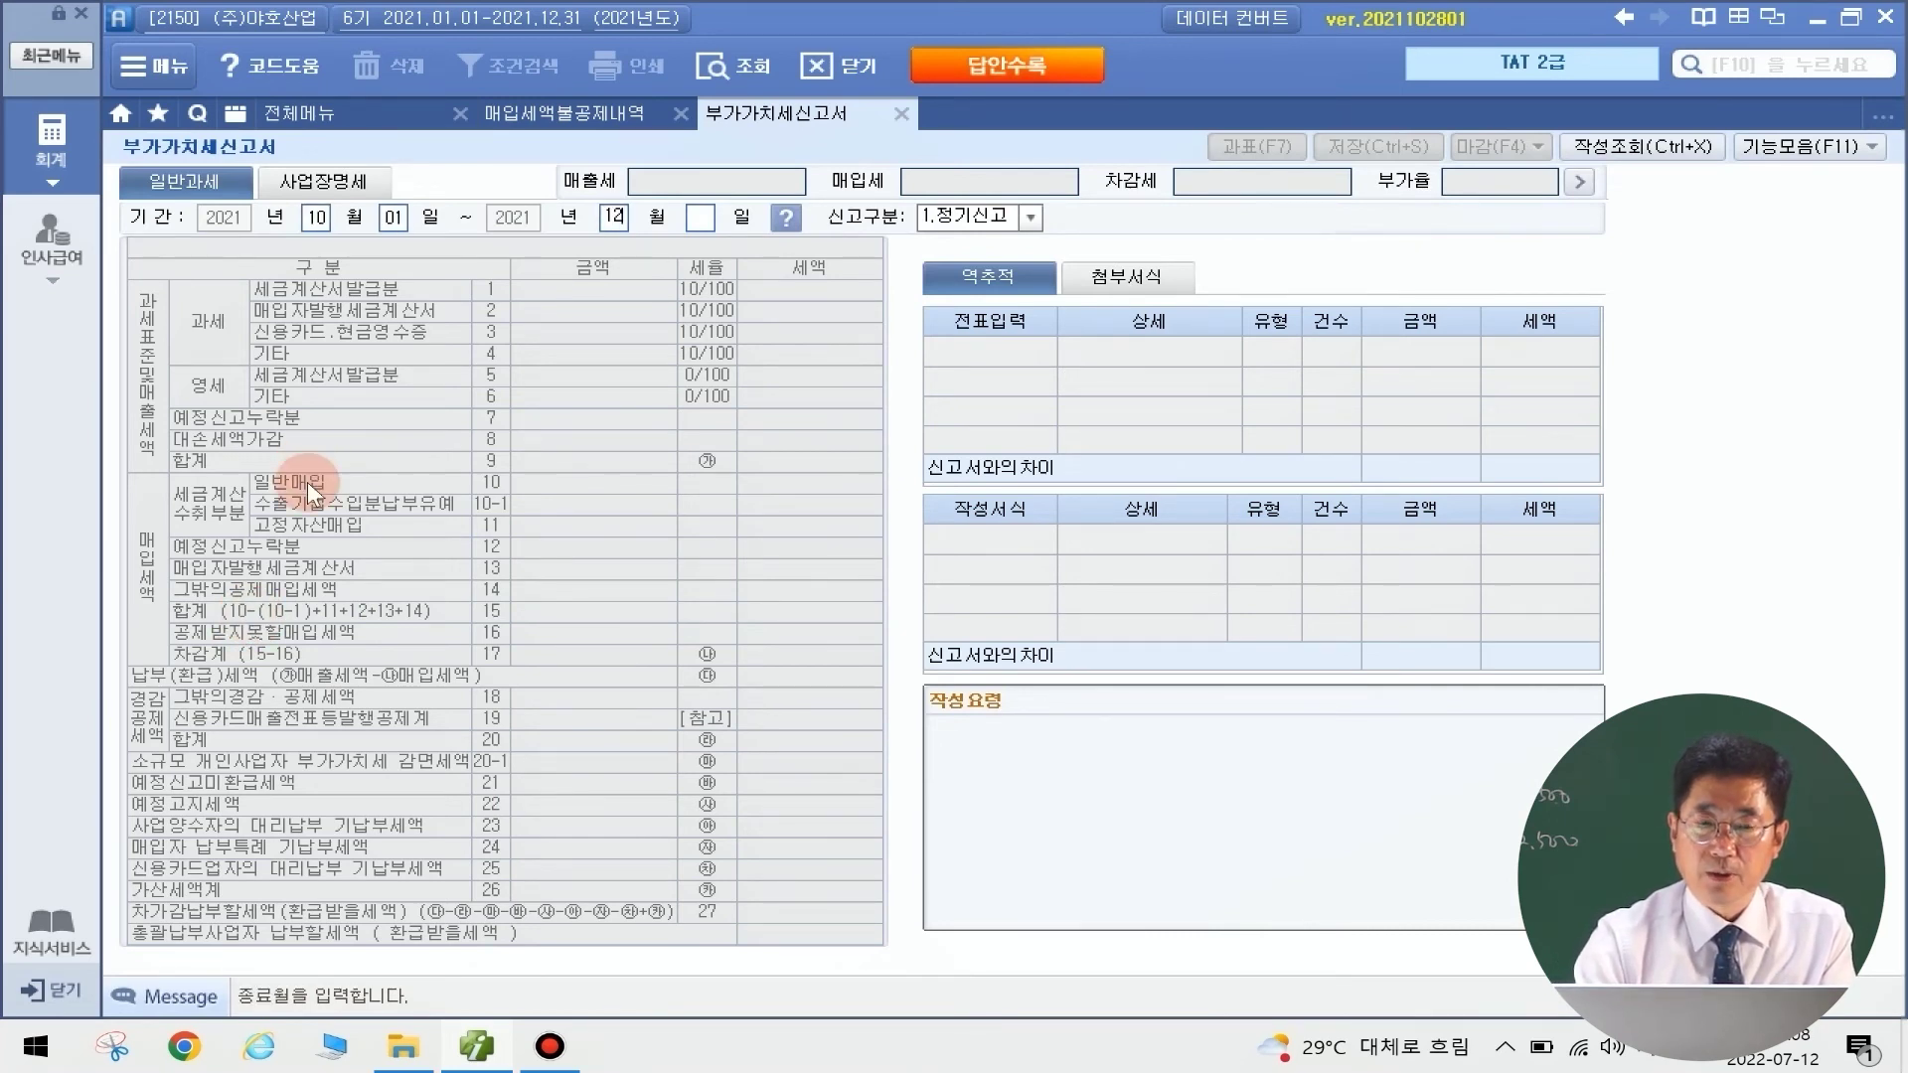
type("12")
key("Return")
key("Return")
key("Return")
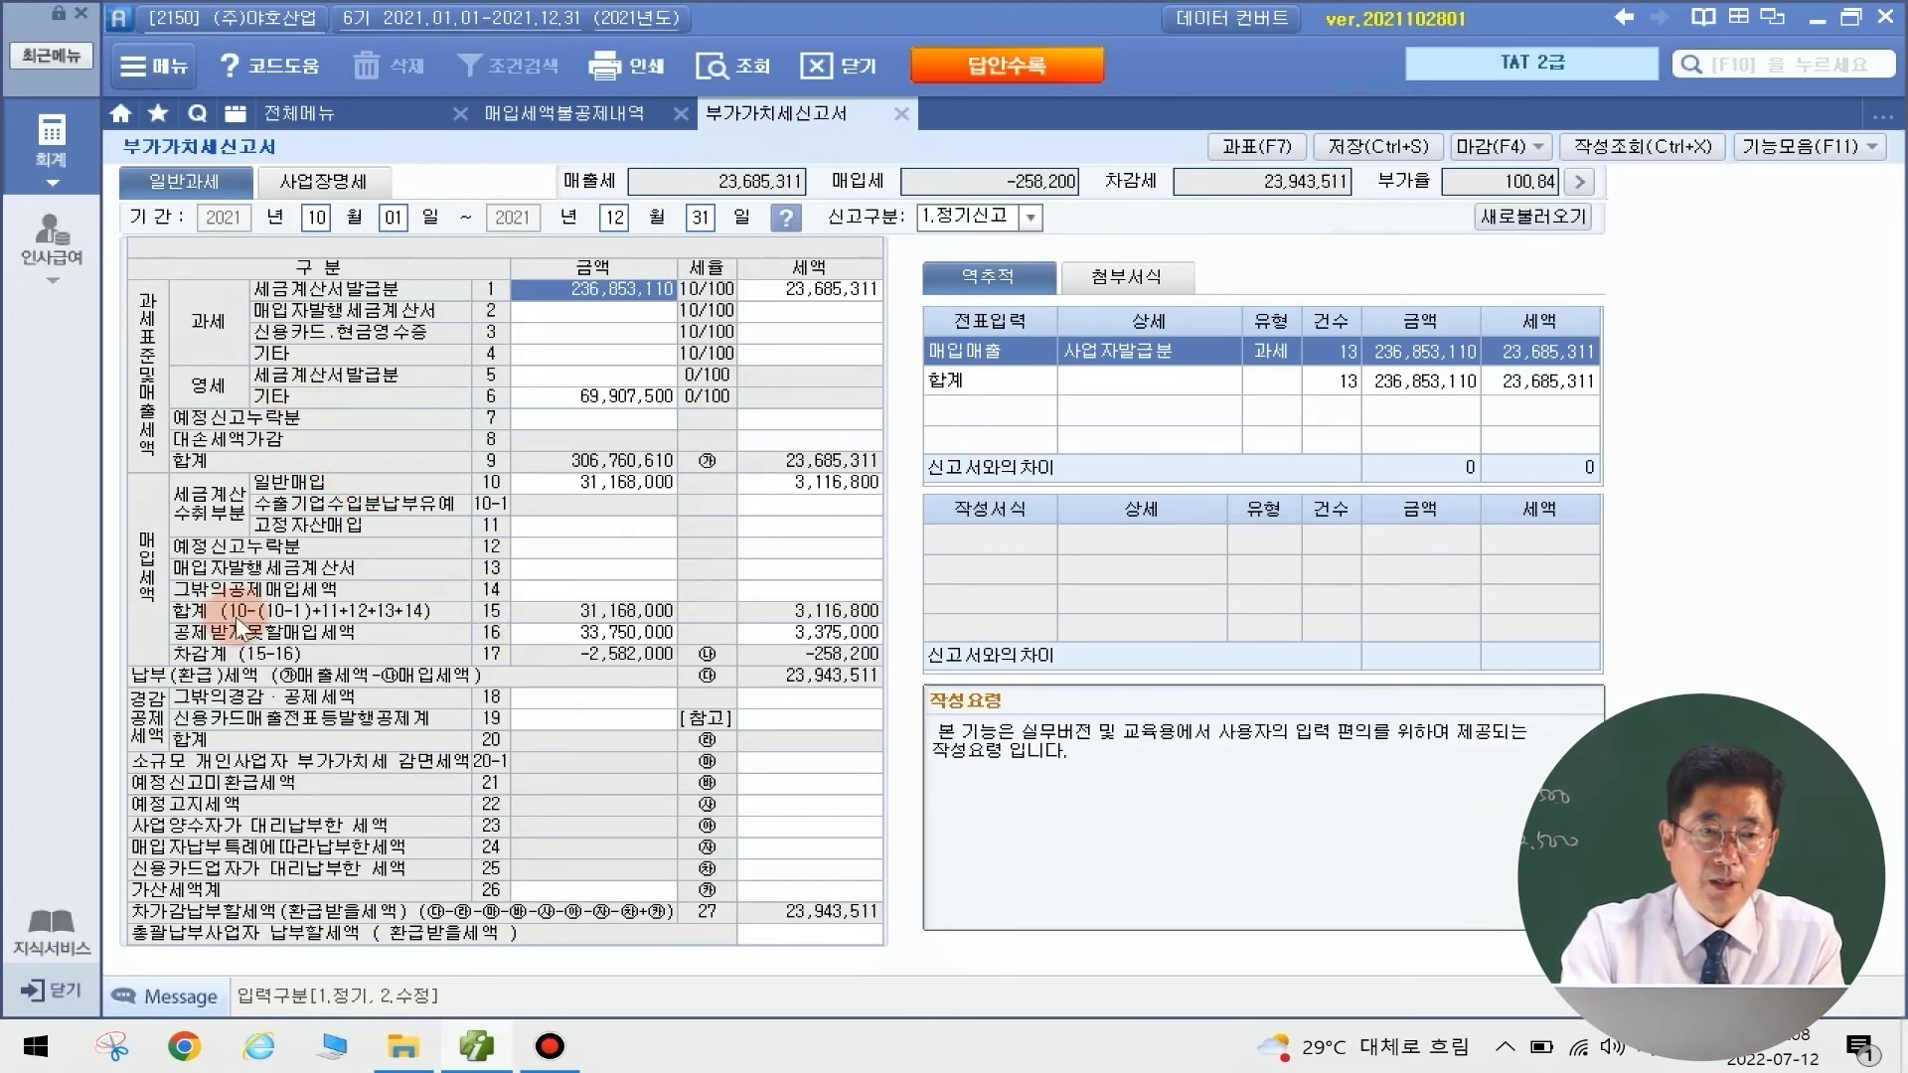
Review the 공제받지못할매입세액명세 behind line 16, checking its 공통매입세액면세사업 amount and tax, and close it
left_click(612, 634)
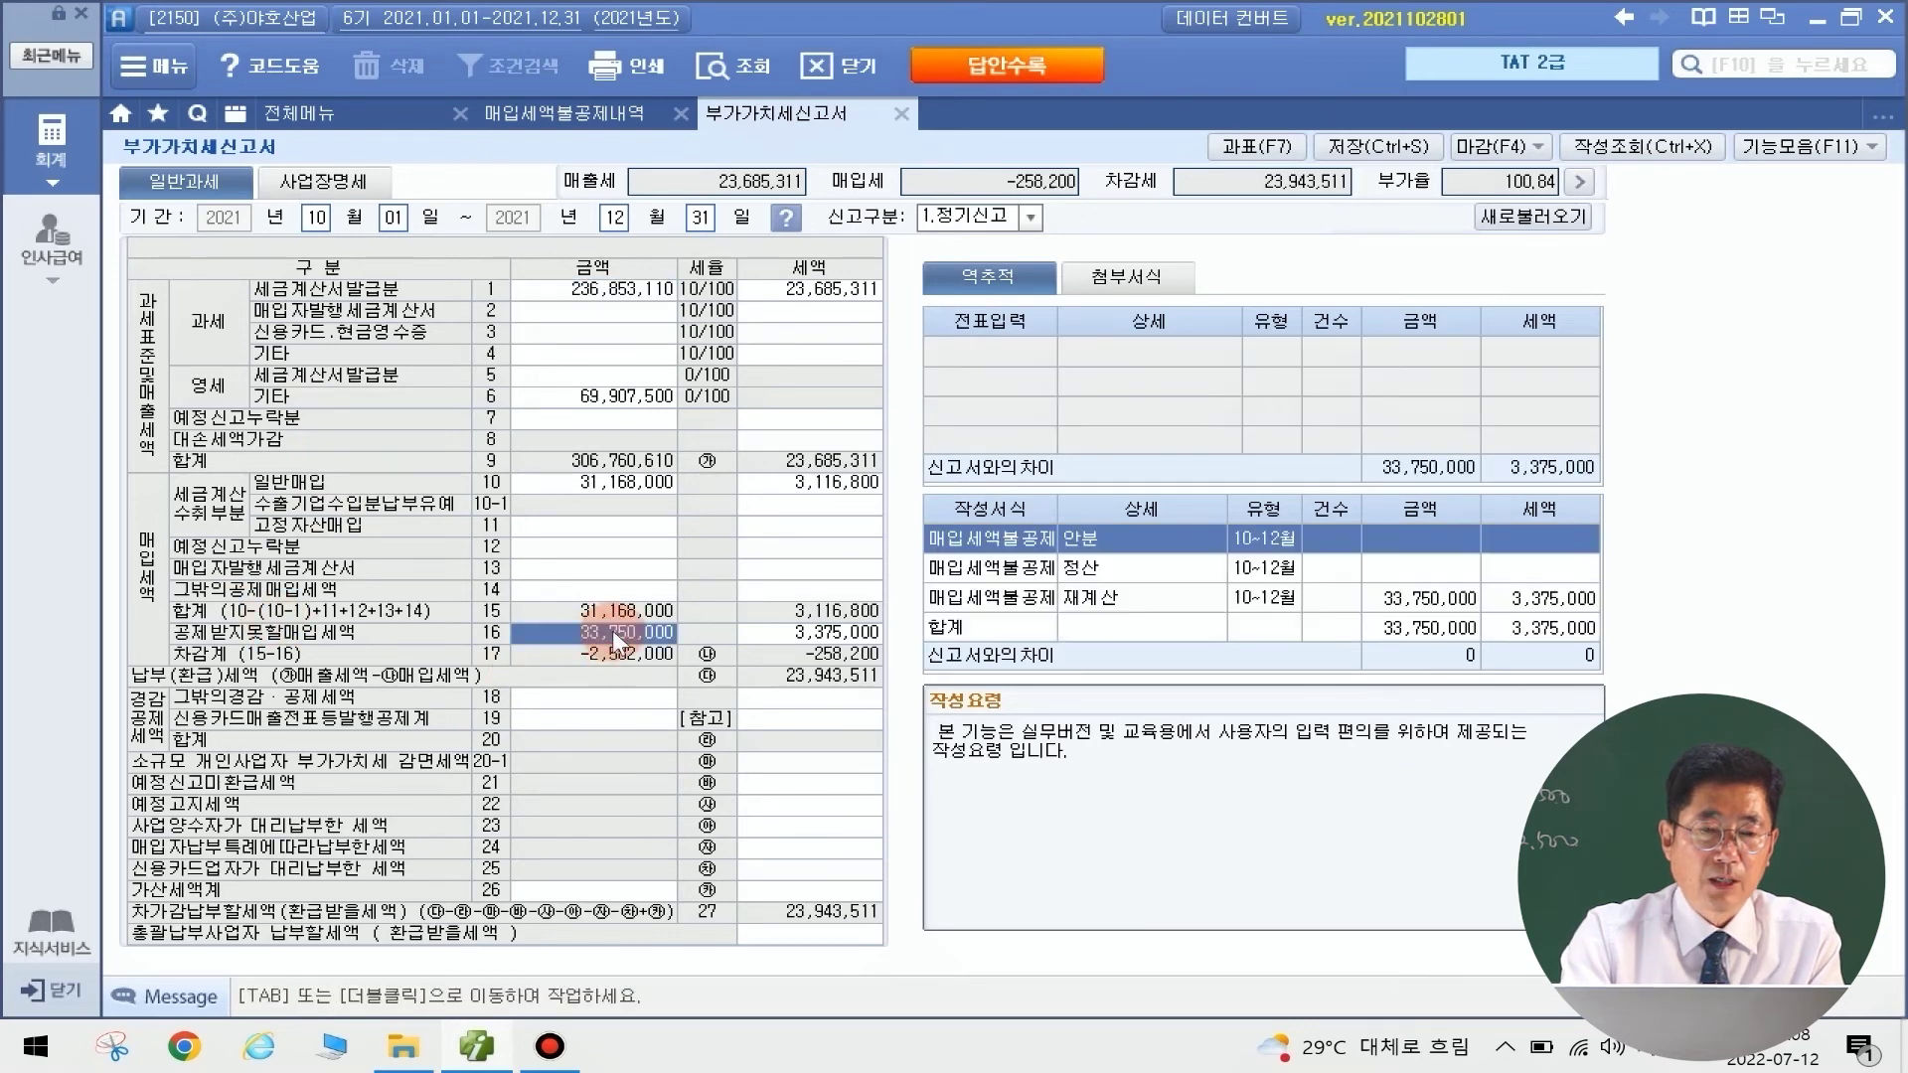
double_click(618, 630)
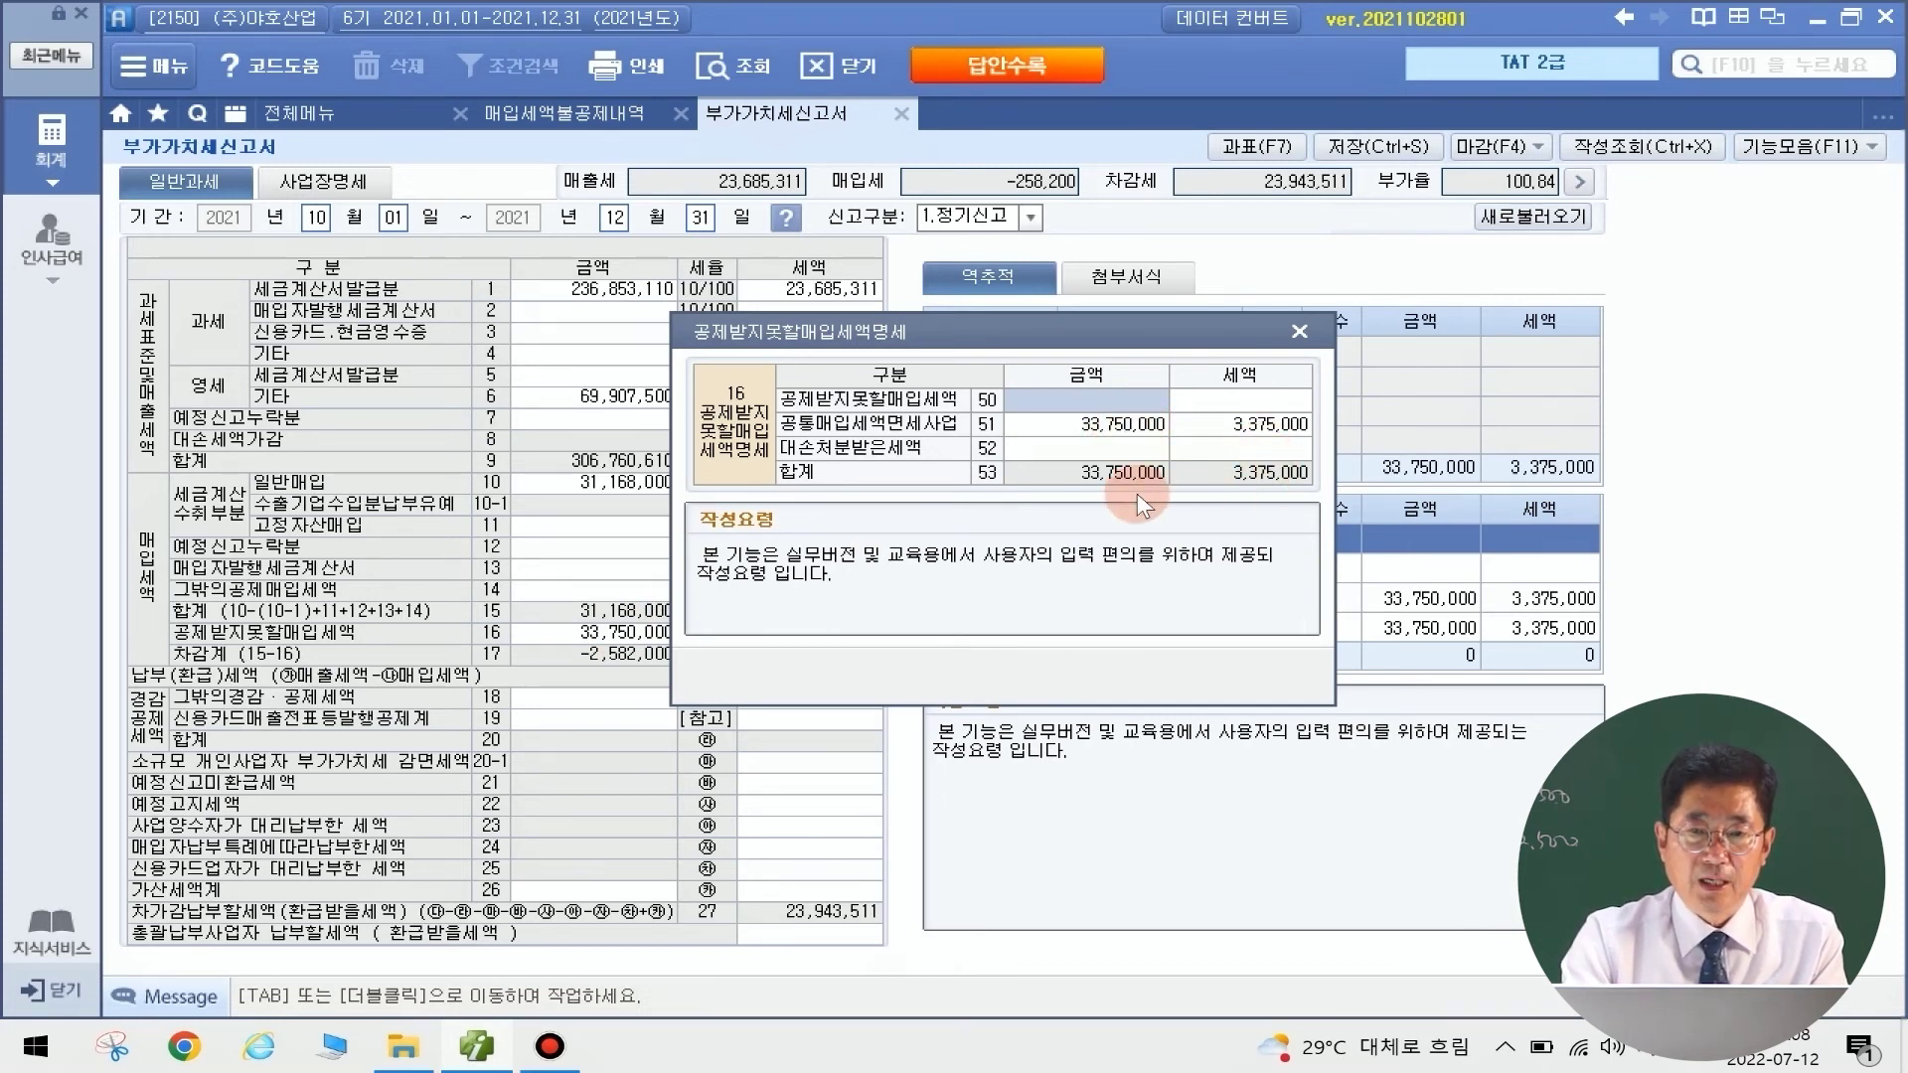
left_click(1128, 425)
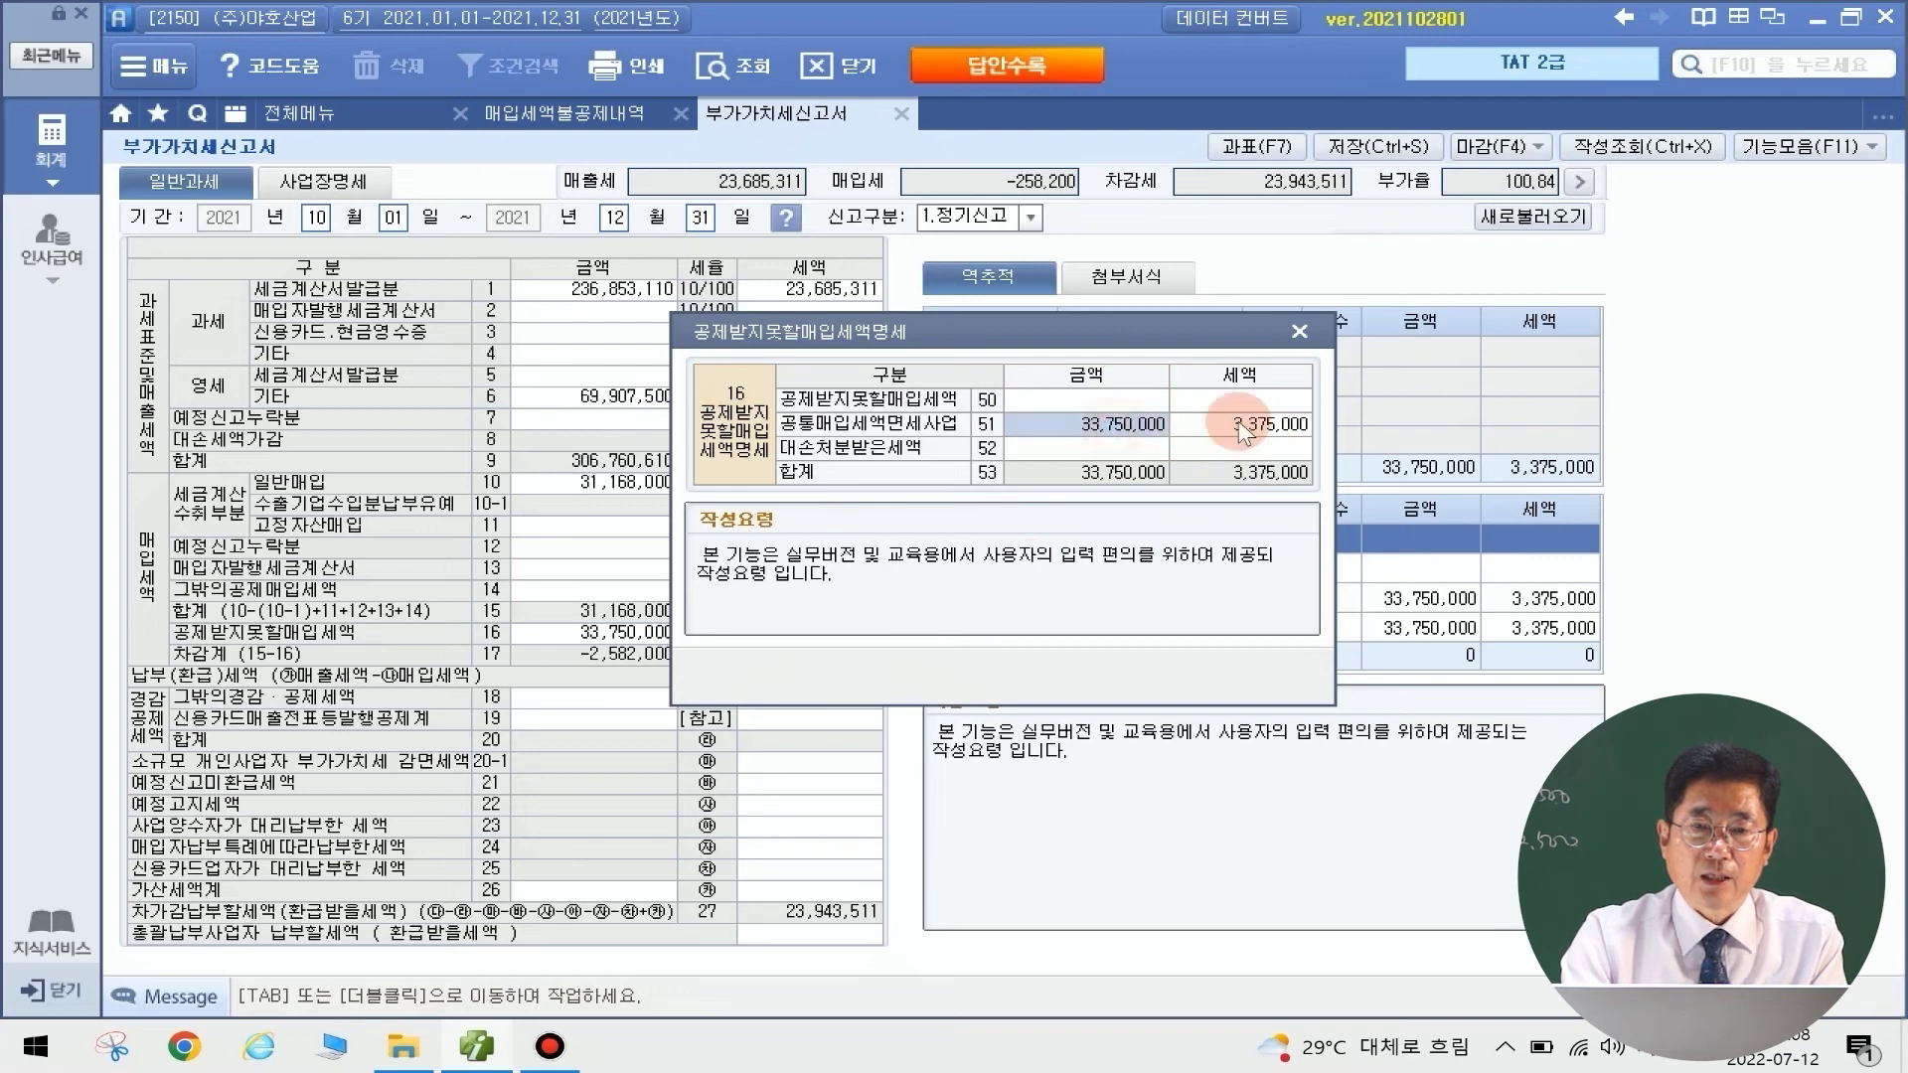
left_click(1311, 327)
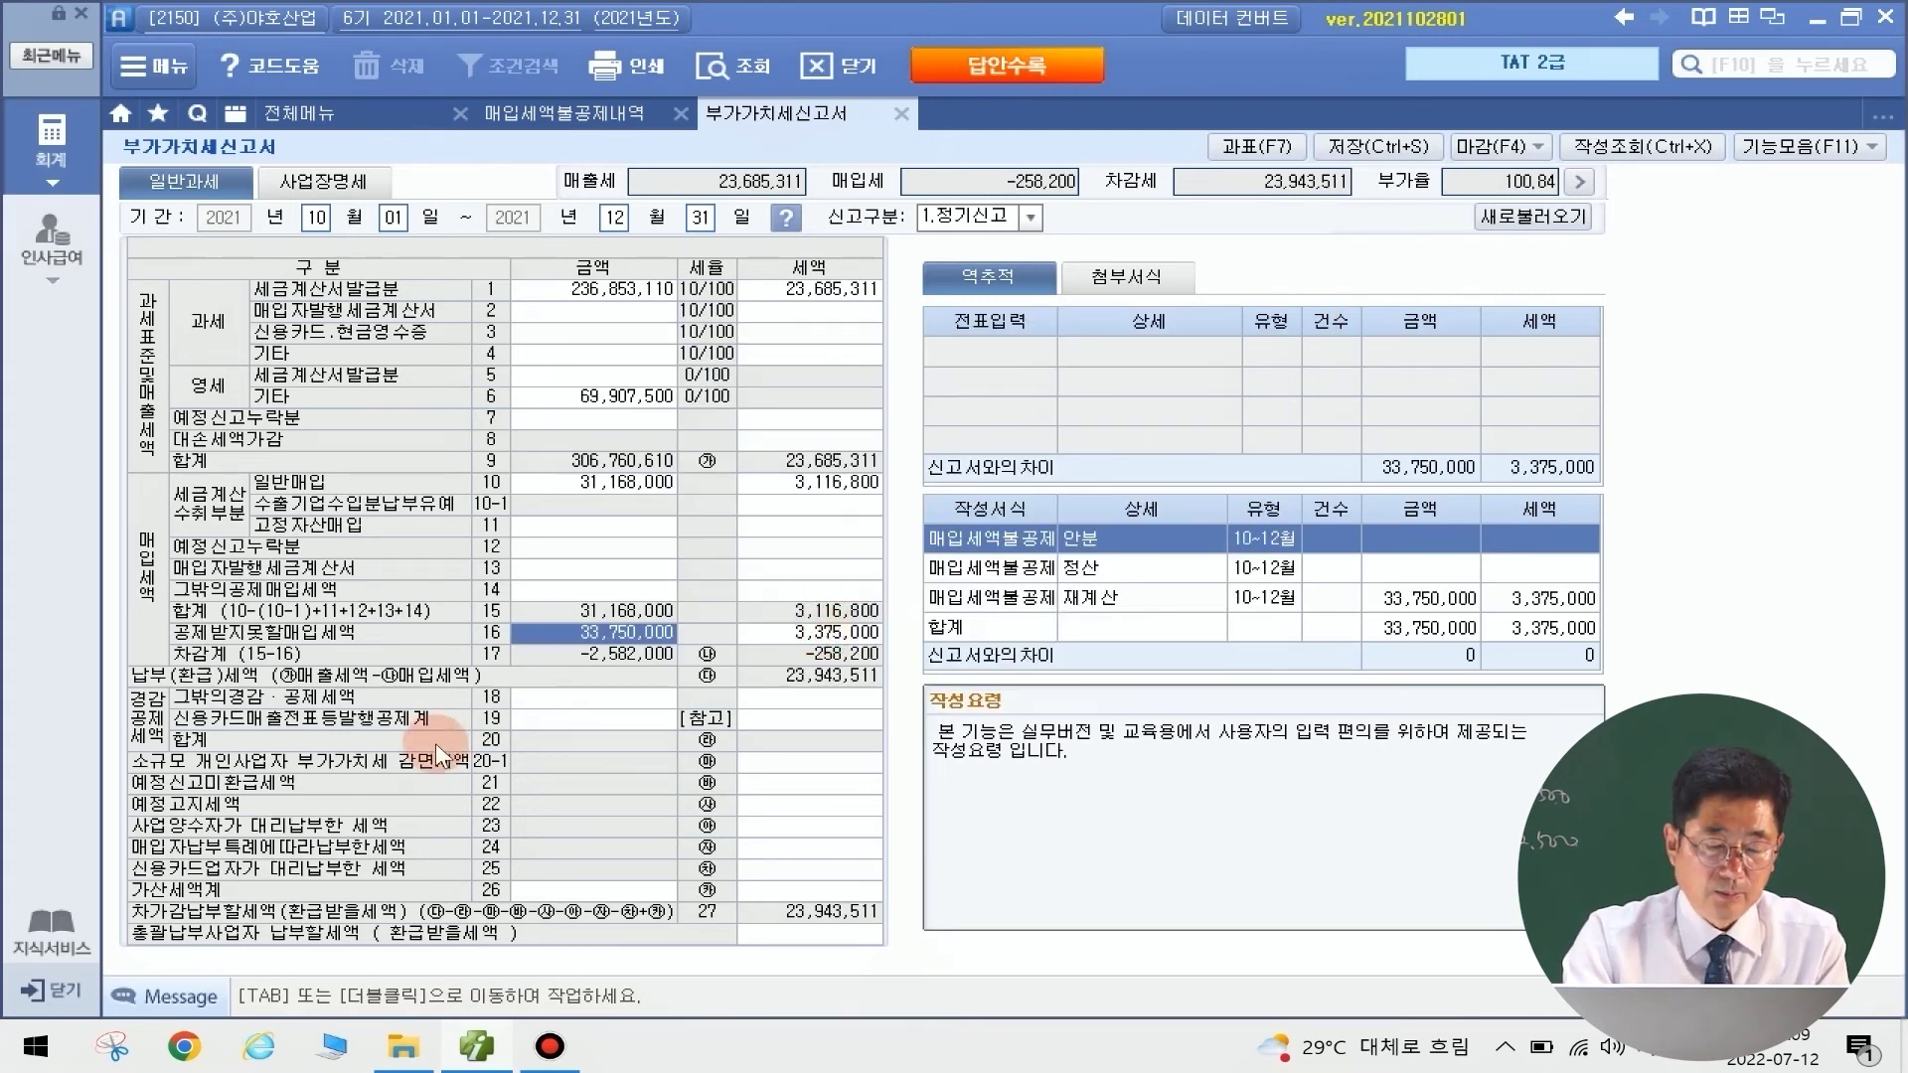
Enter a 전자신고세액공제 of 10,000 in the line 18 그 밖의 경감·공제 세액 명세 and save the return
left_click(597, 699)
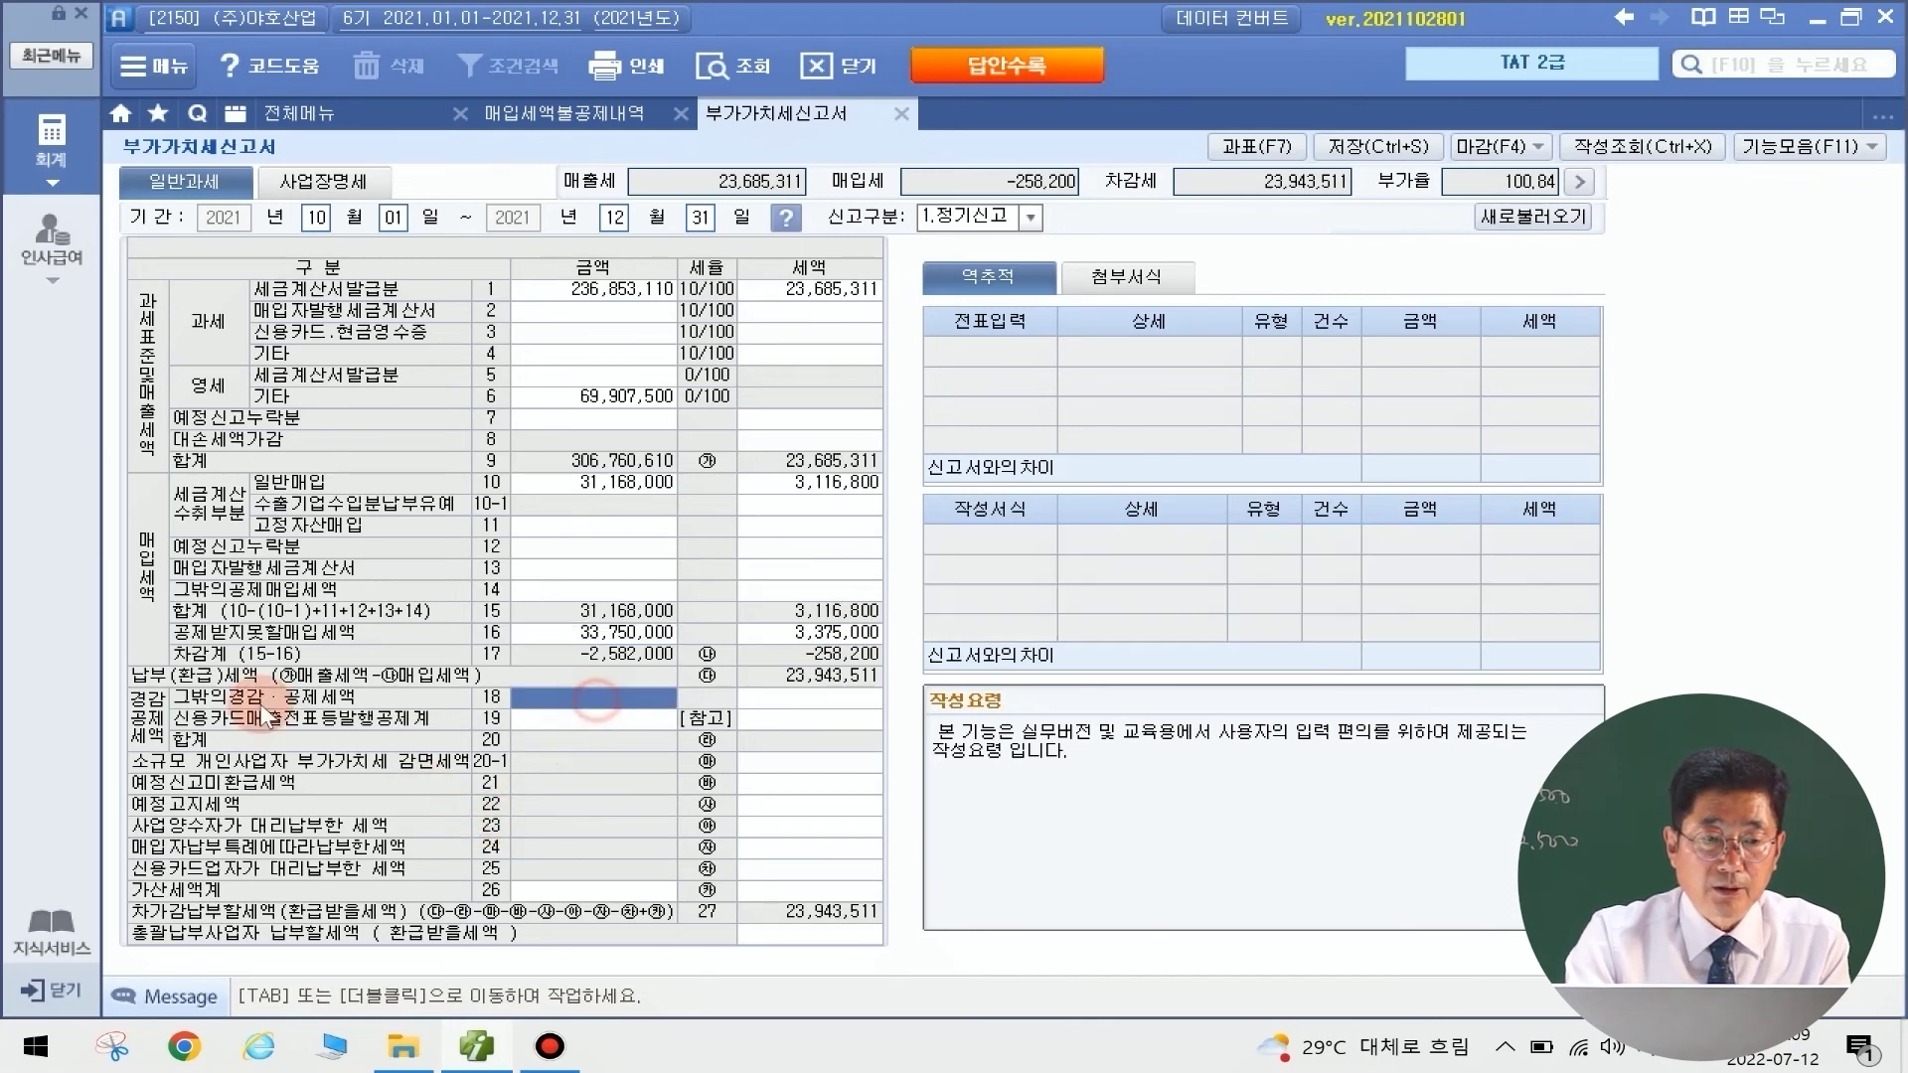
double_click(606, 696)
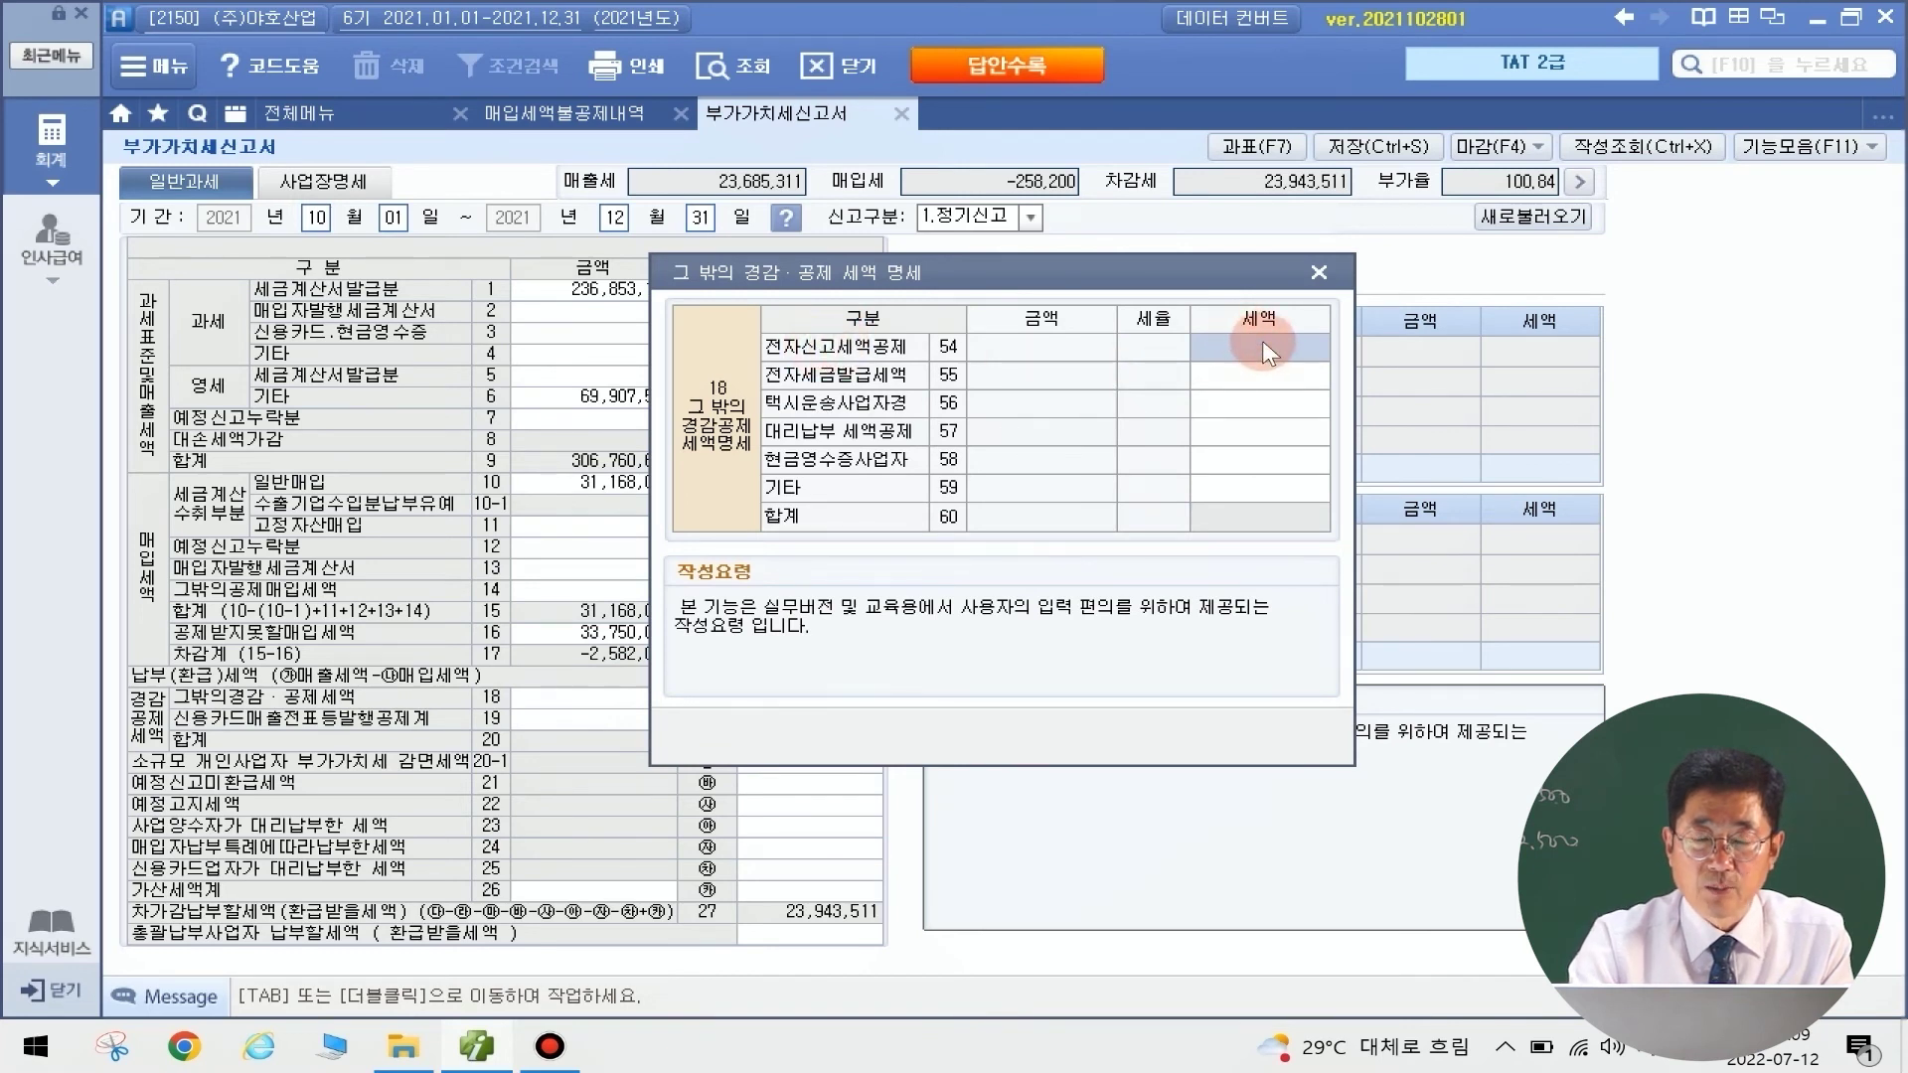
type("100000")
key("Return")
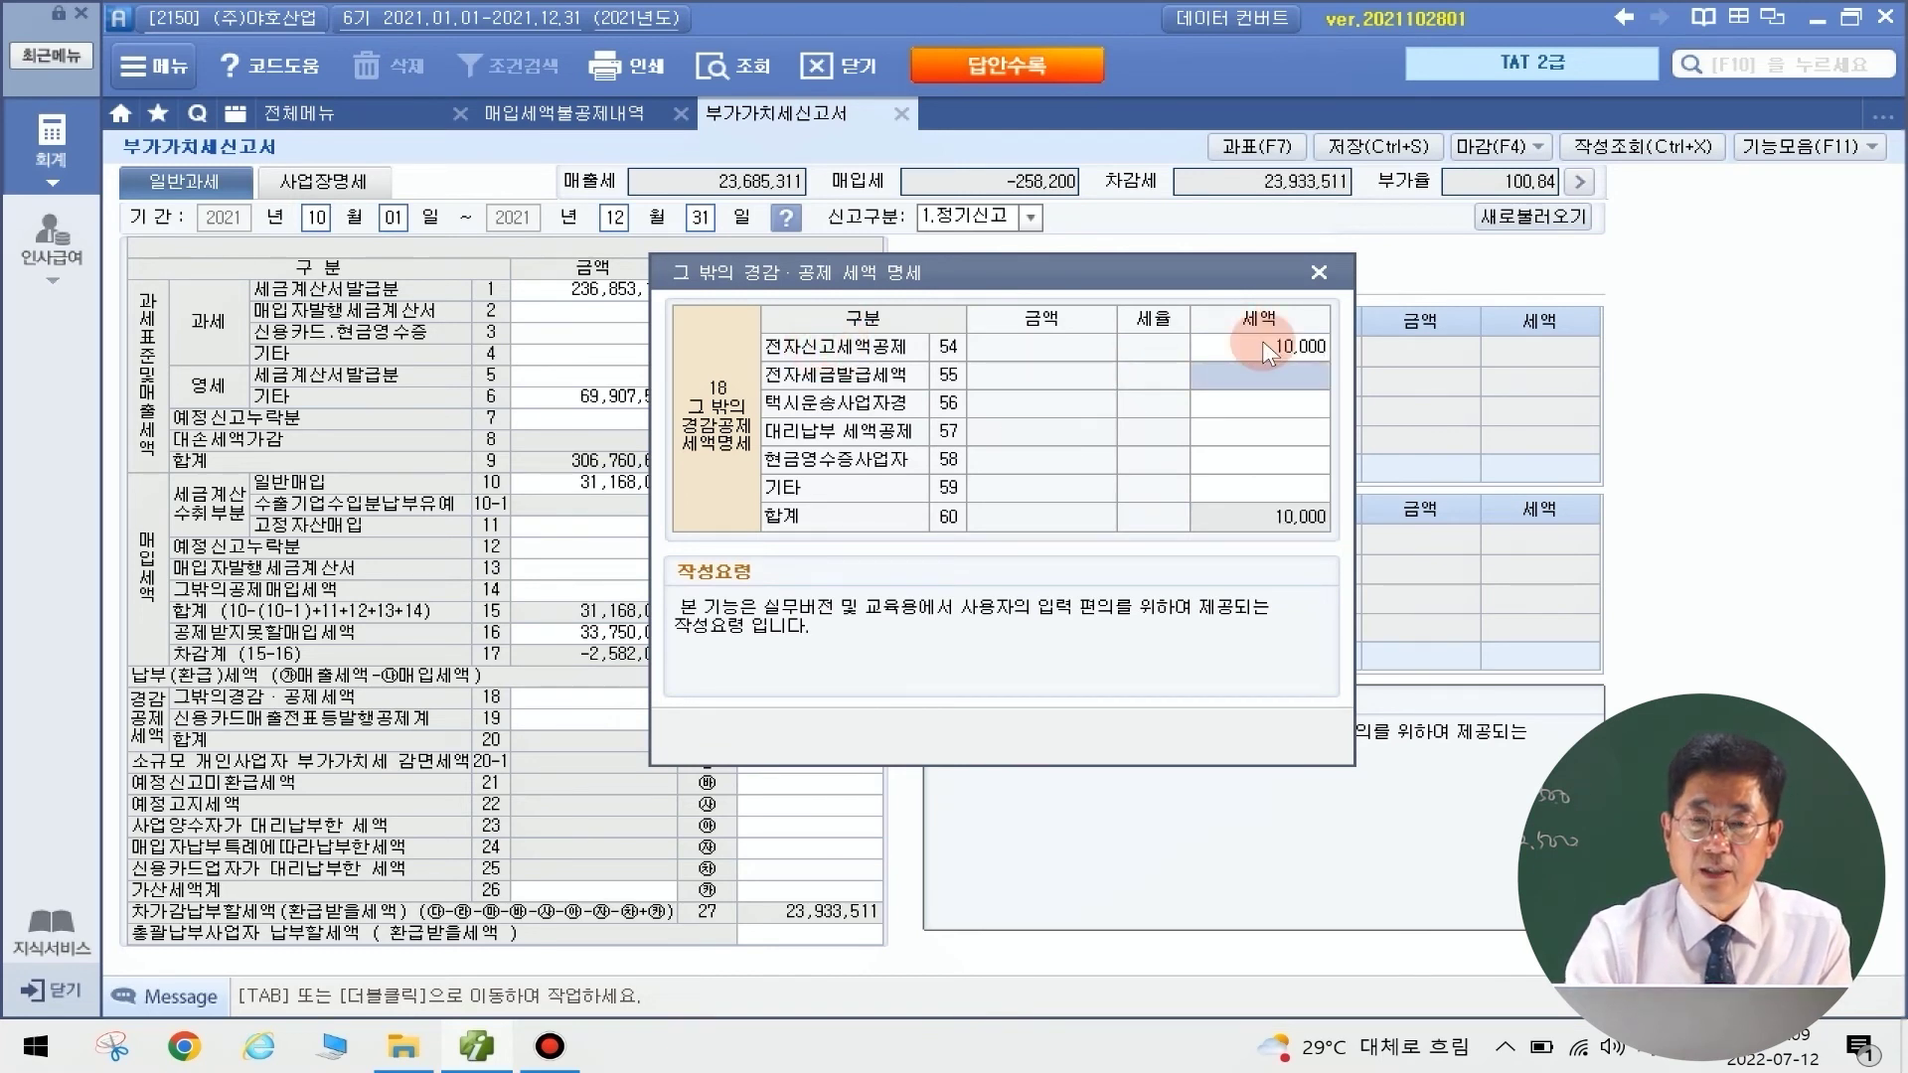
left_click(1322, 268)
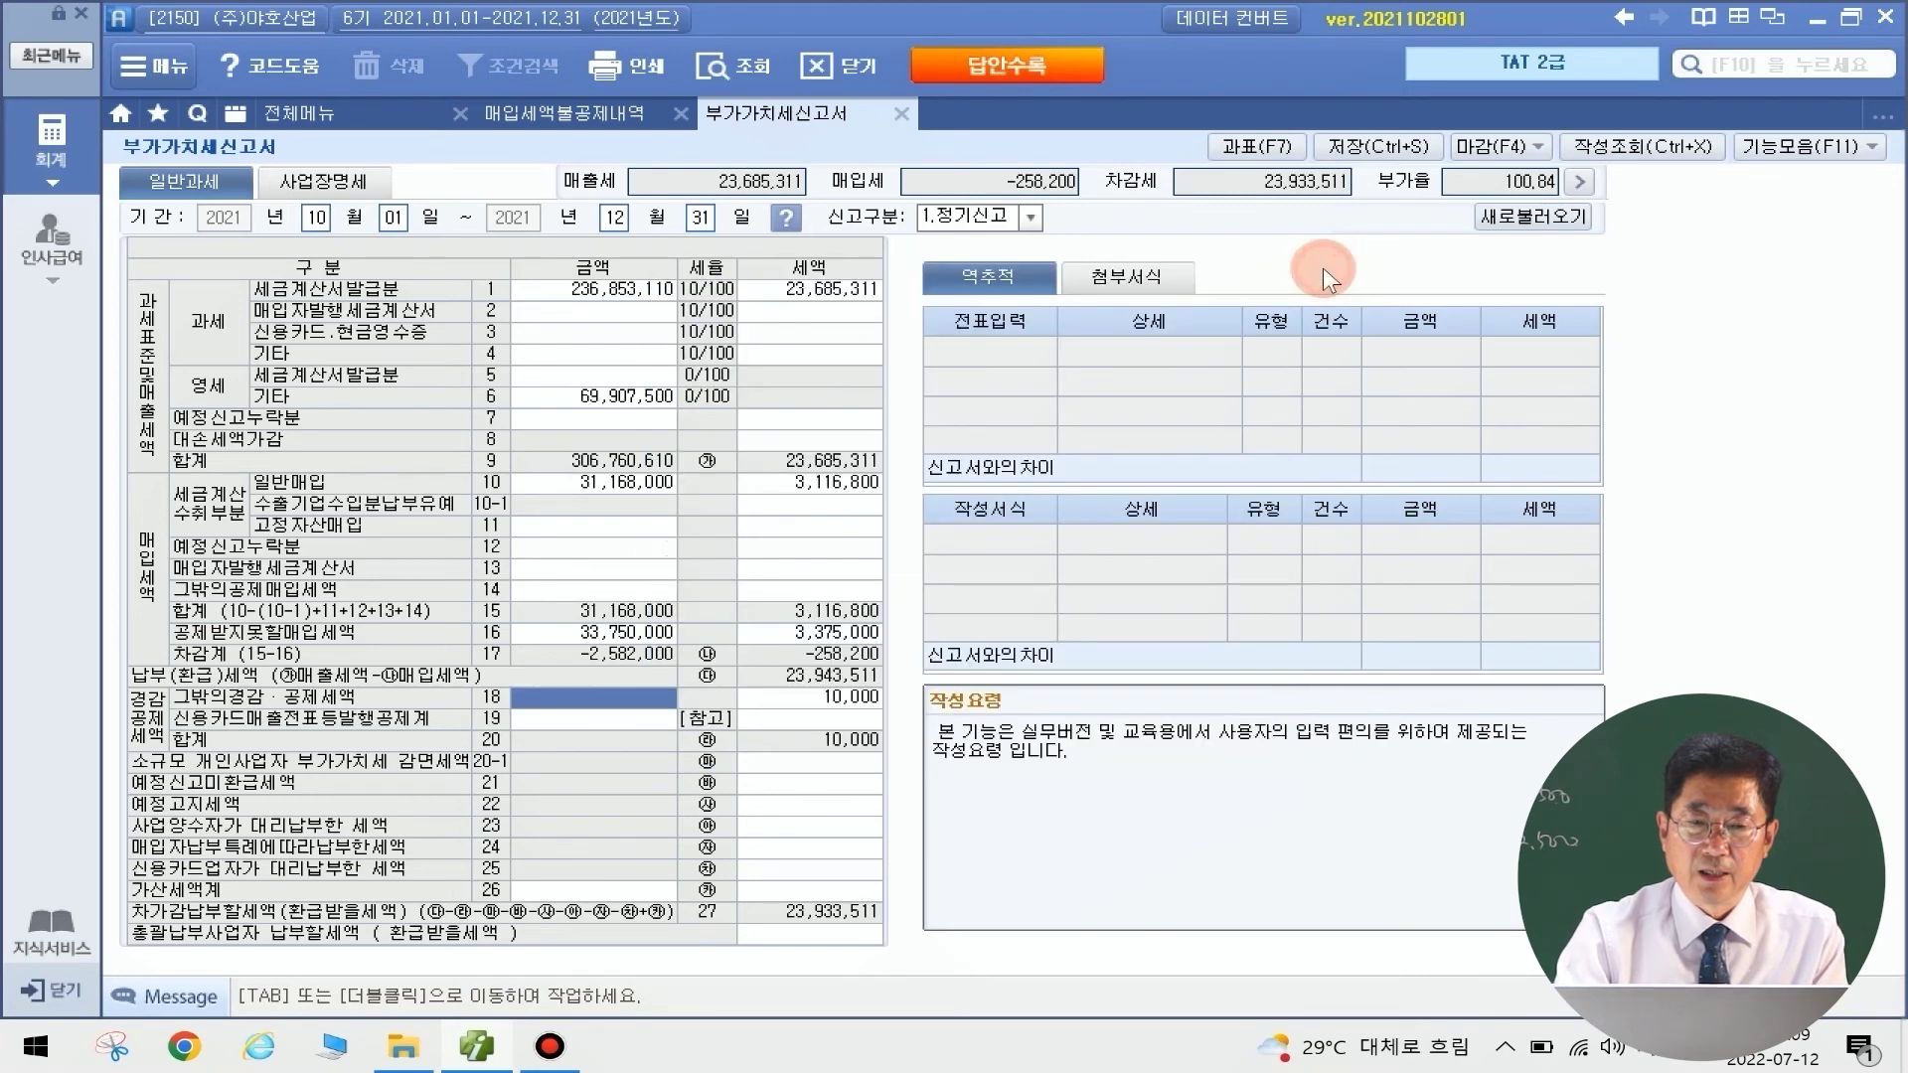
left_click(862, 698)
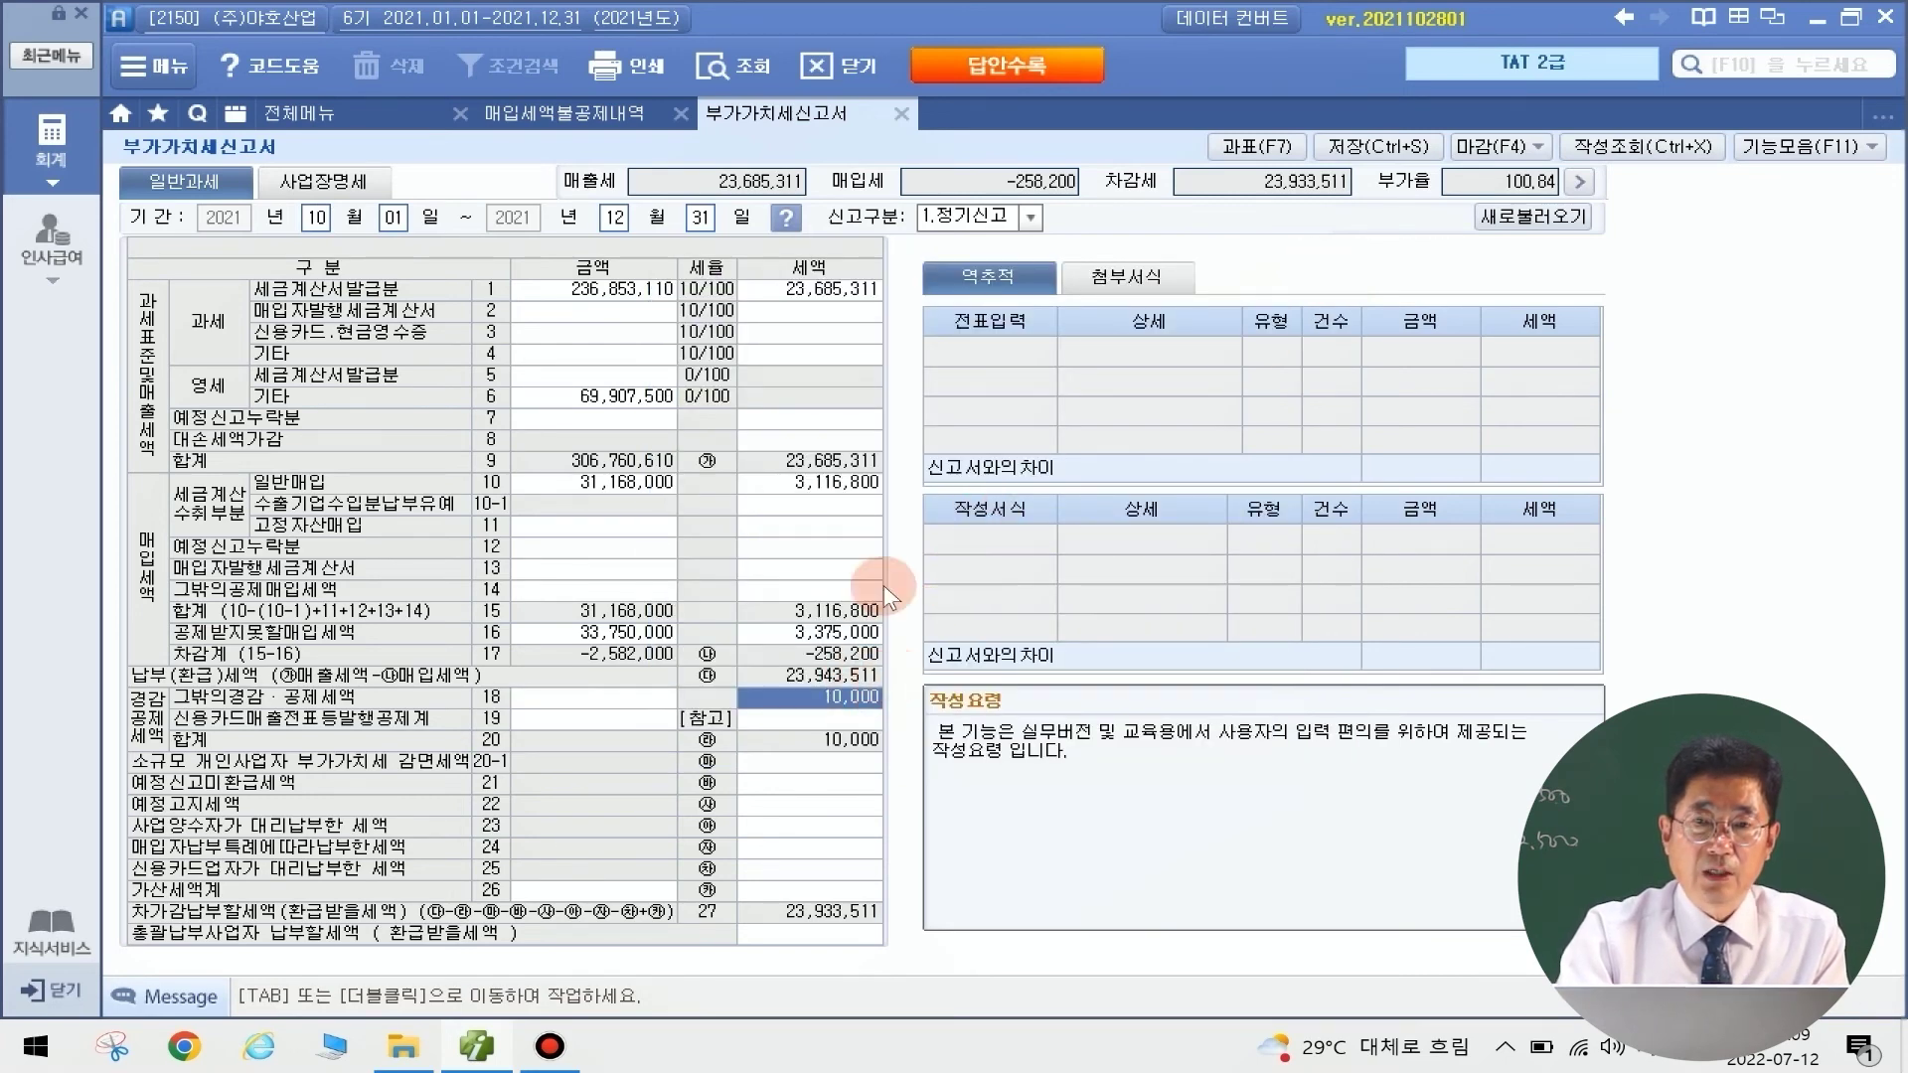
left_click(1404, 149)
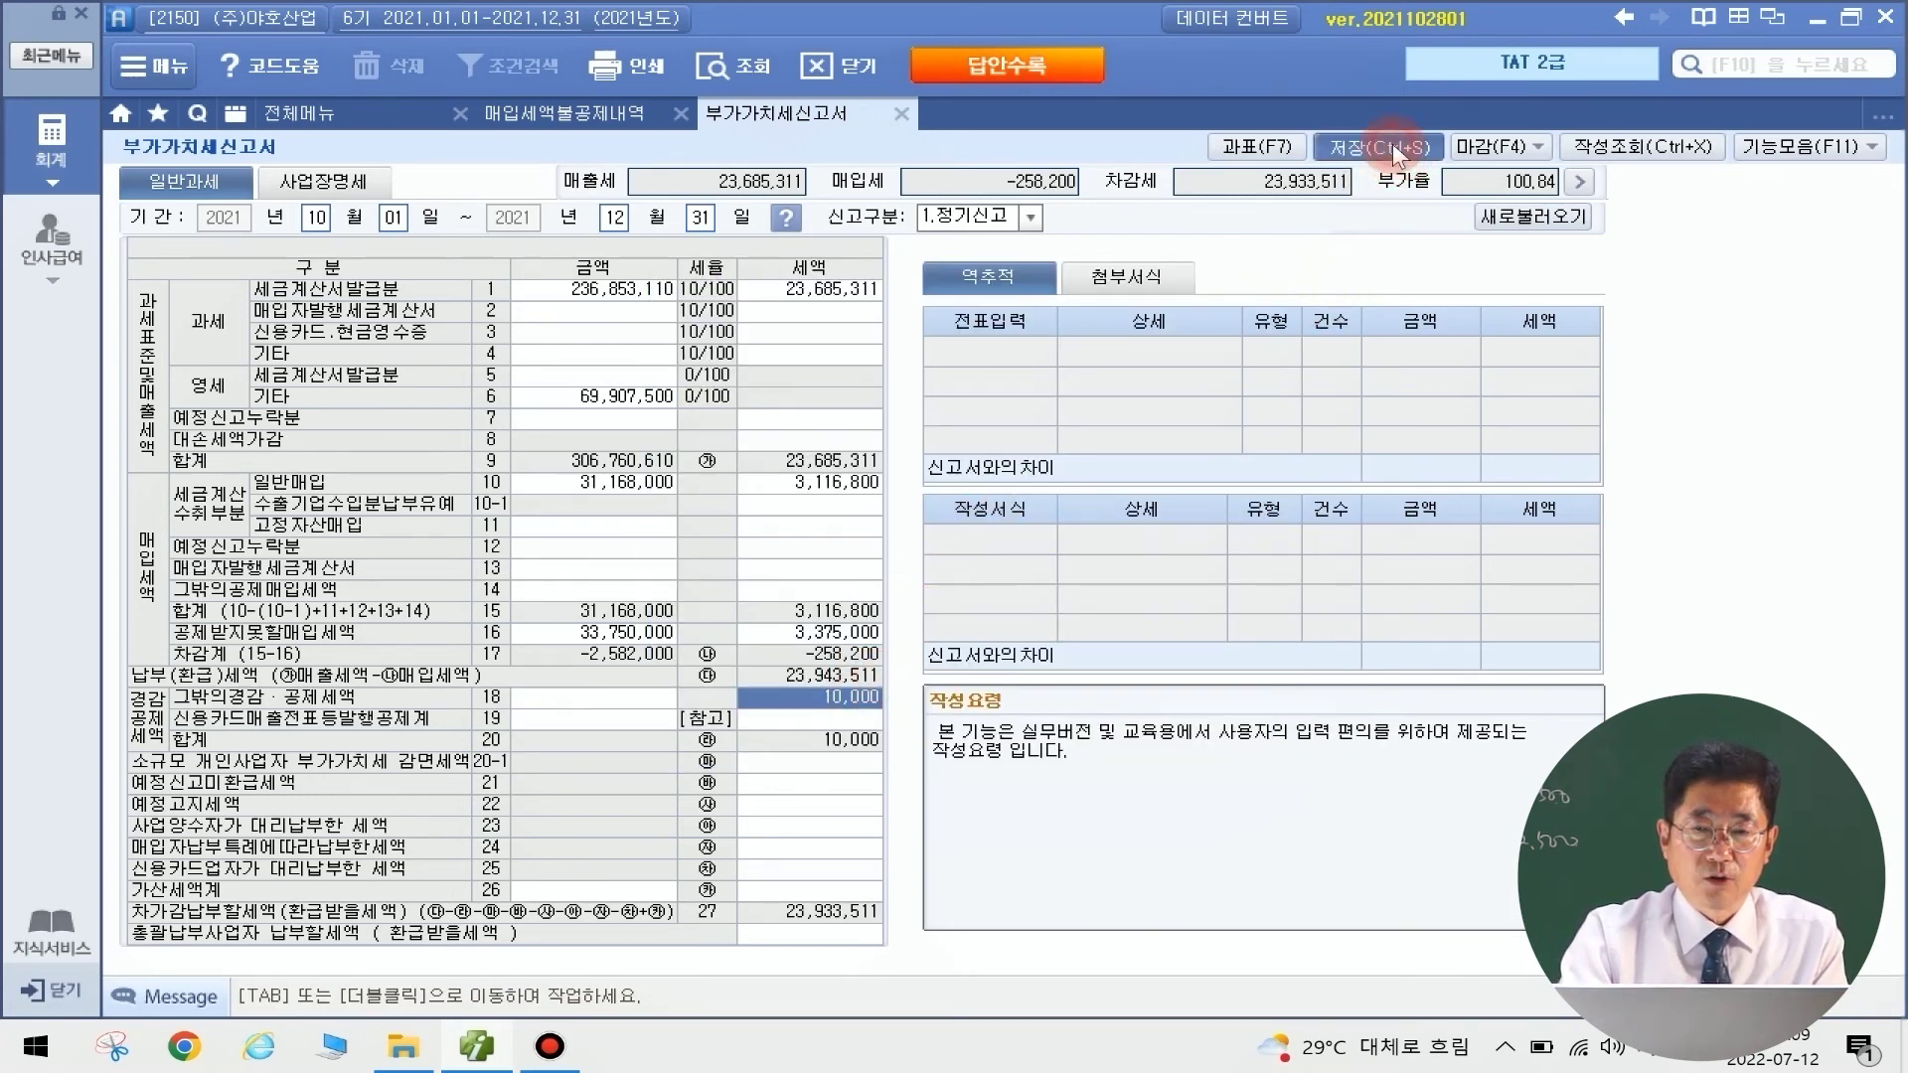
left_click(964, 582)
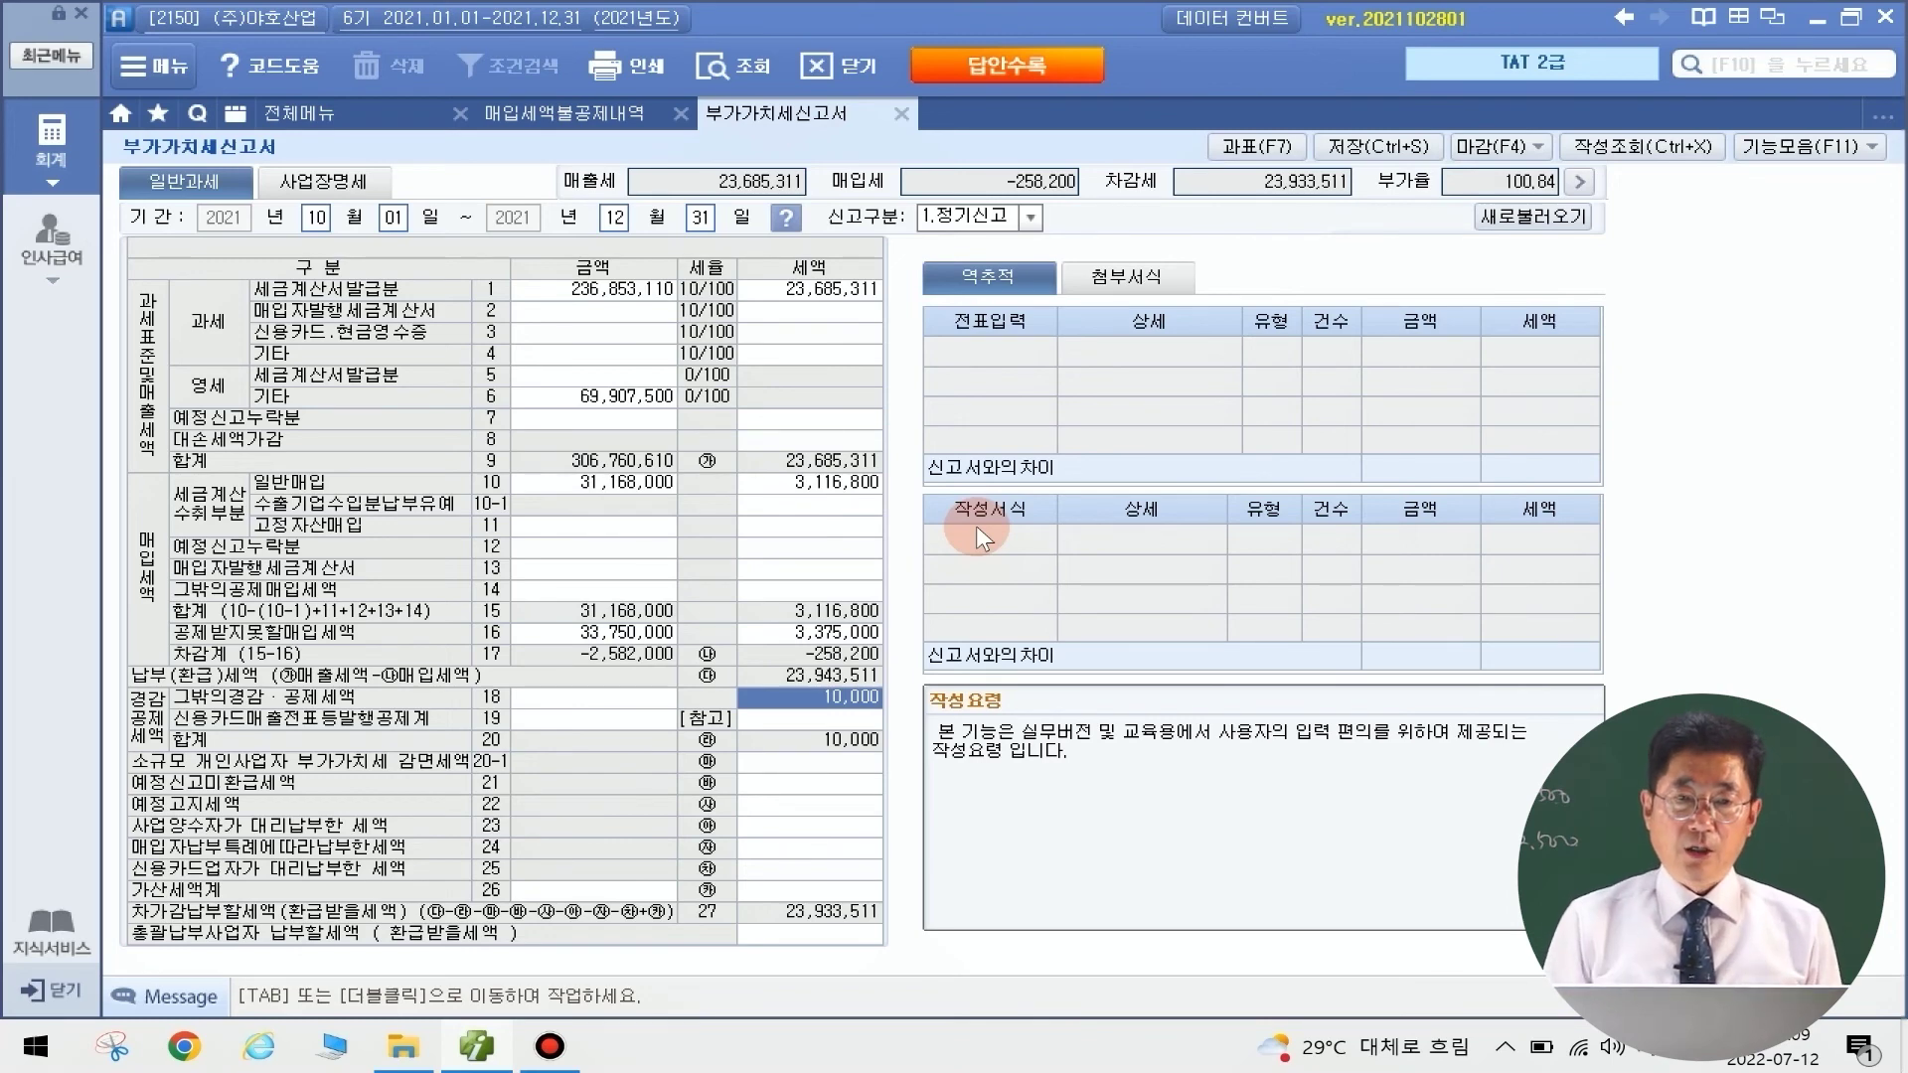
Open 일반전표입력 and set the voucher date to December 31
left_click(324, 114)
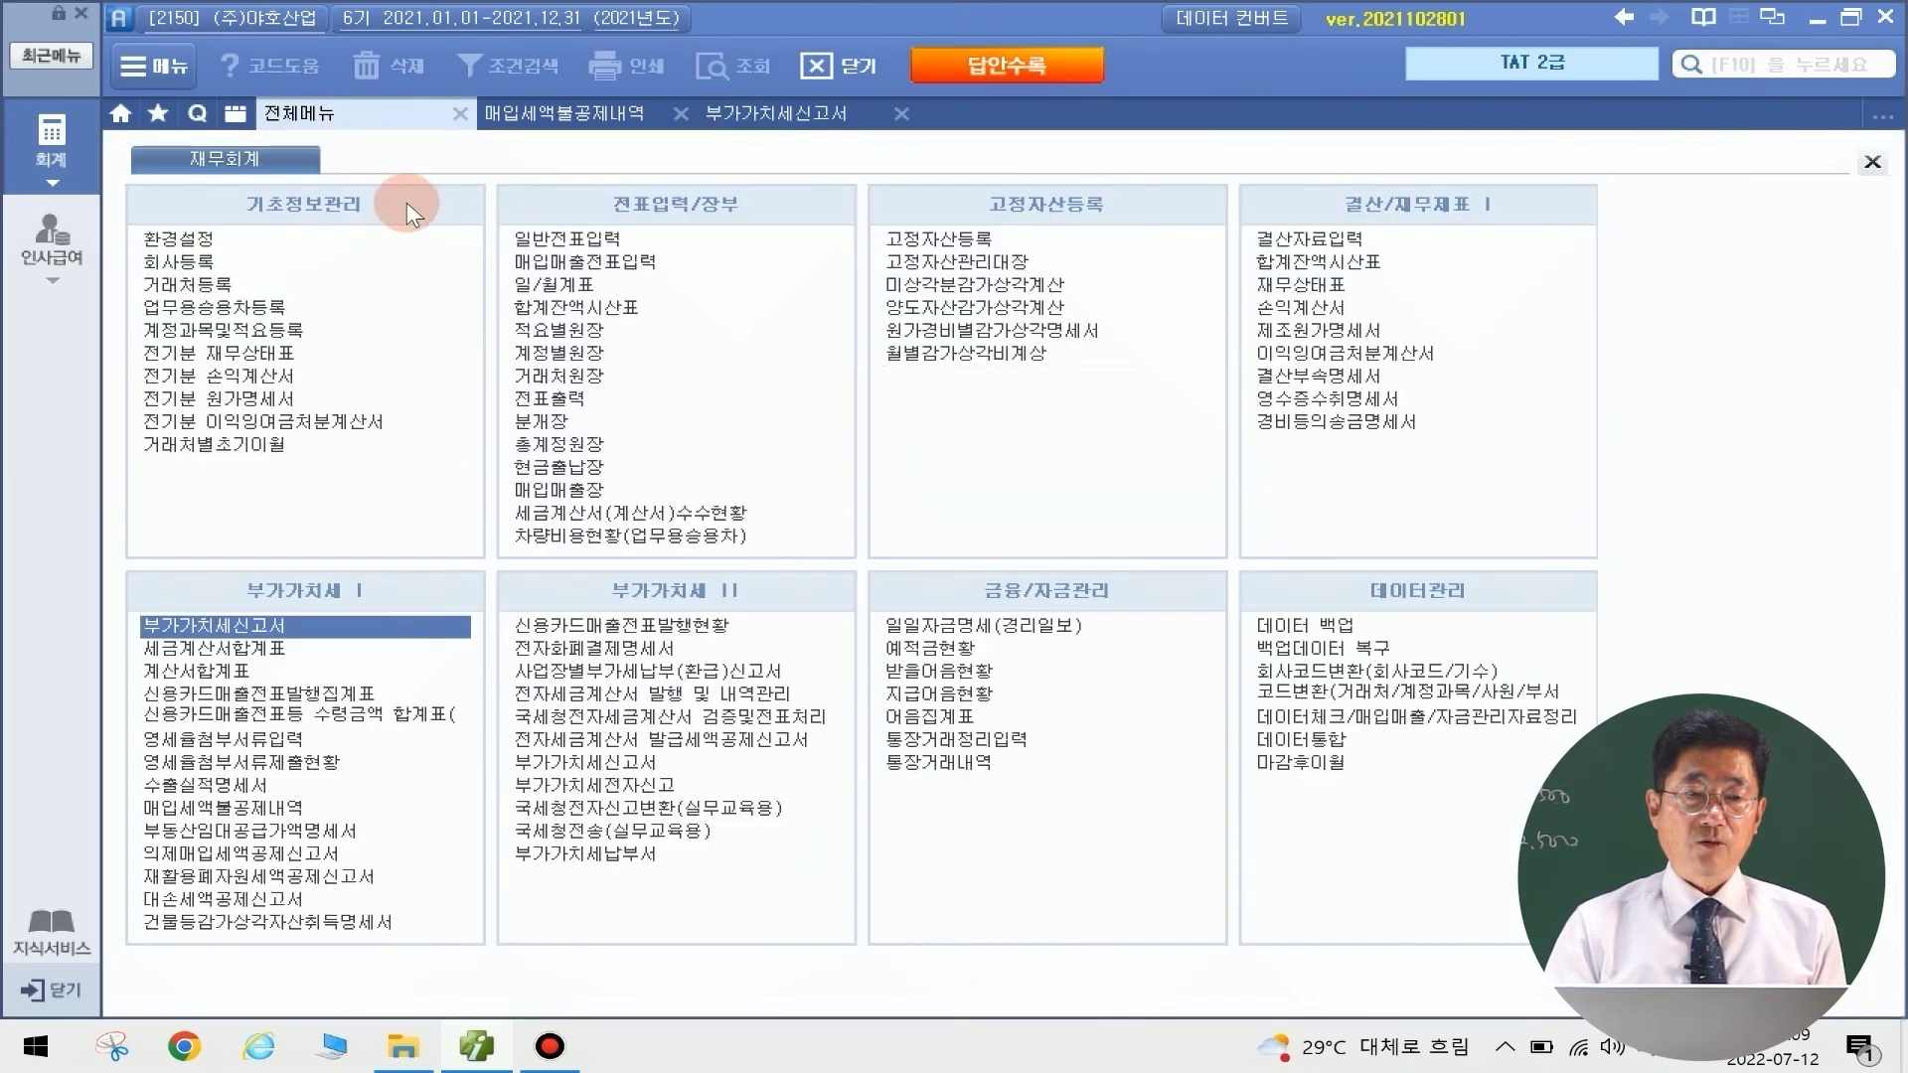
left_click(521, 239)
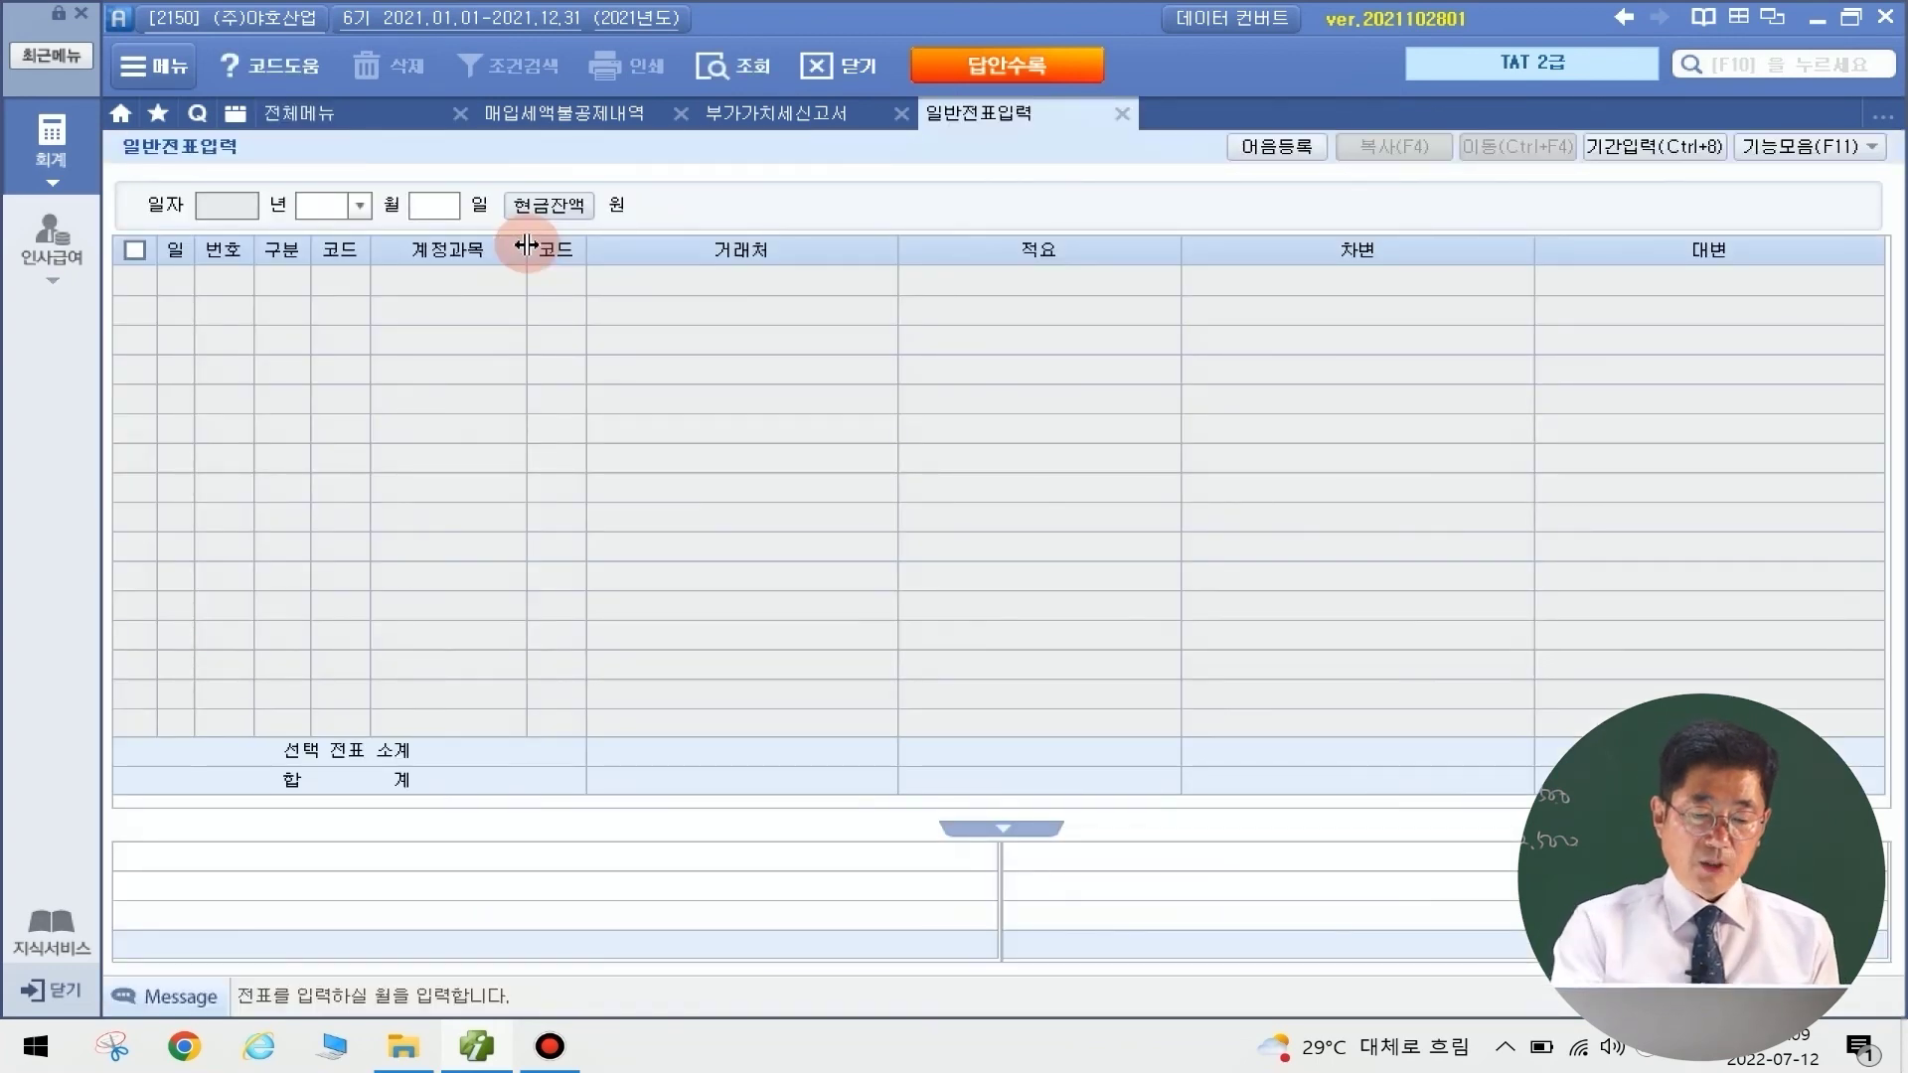
type("12")
key("Return")
type("31")
key("Return")
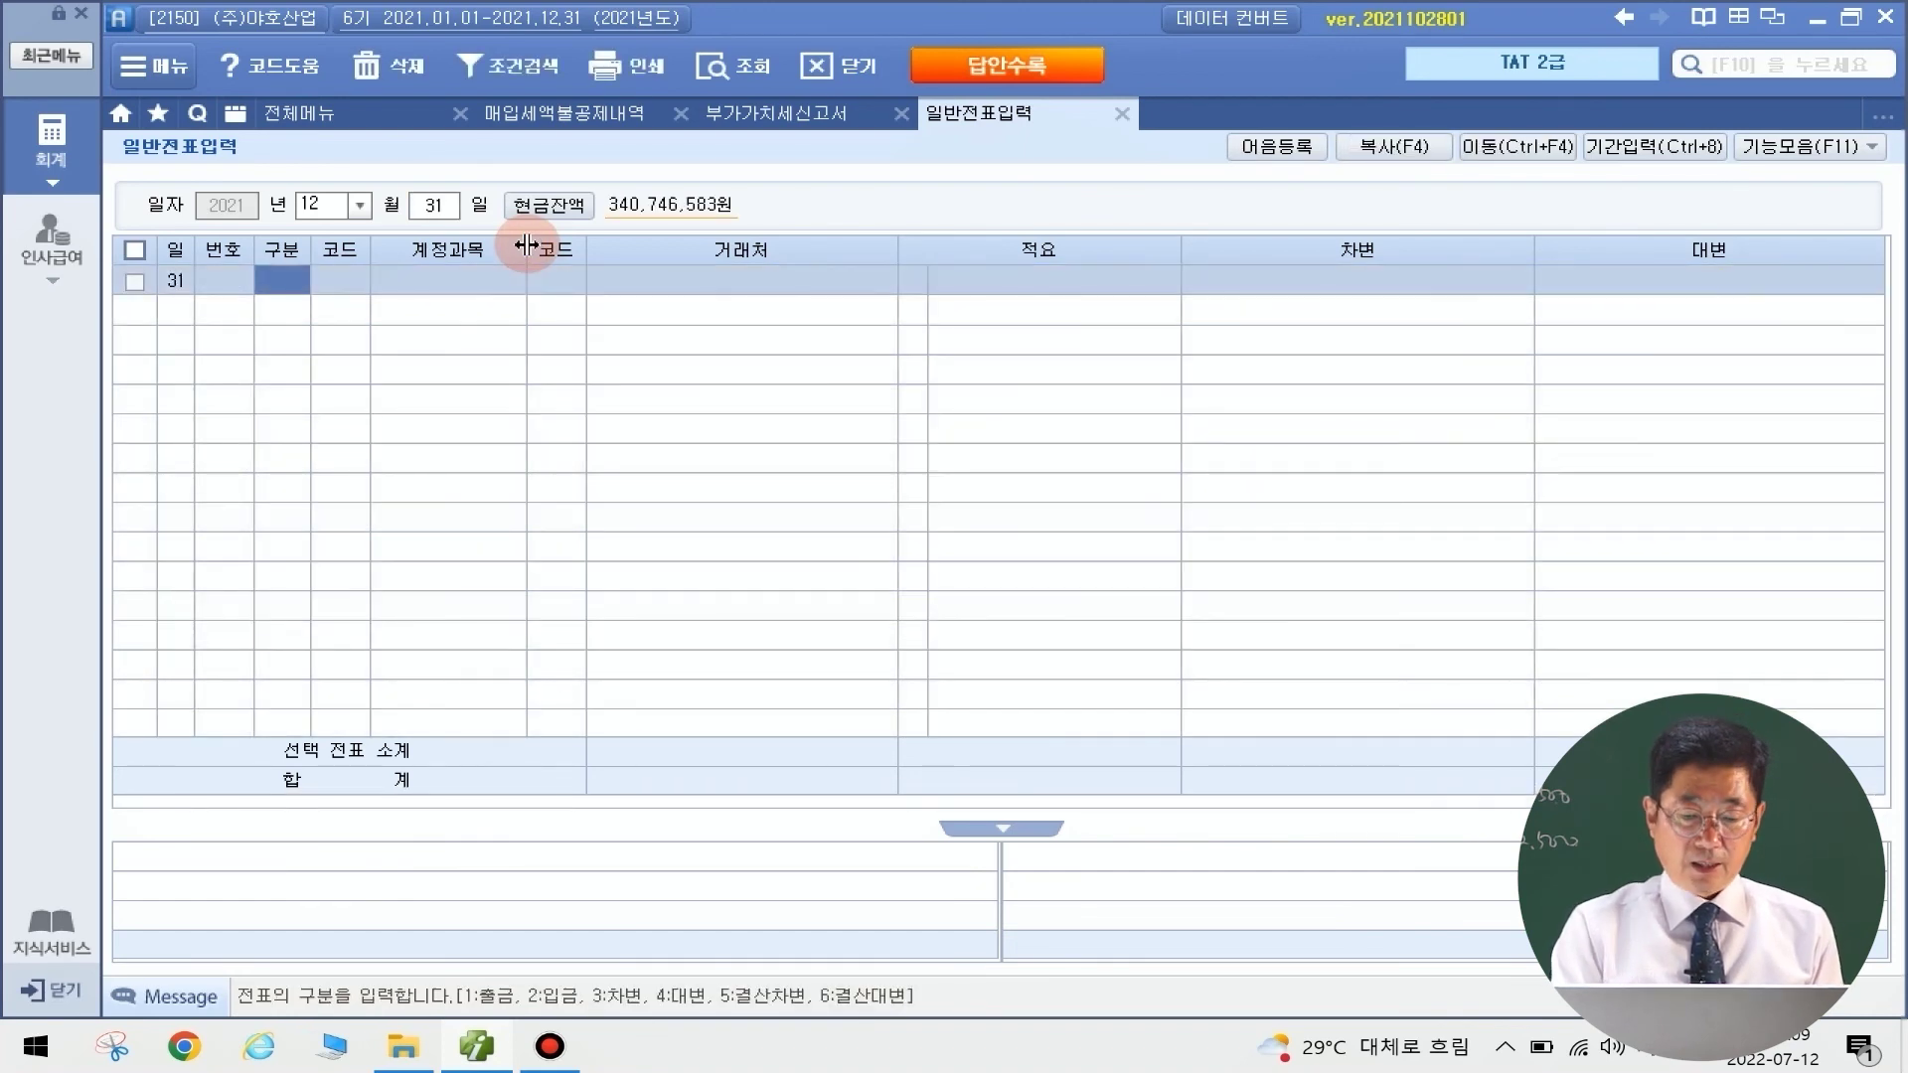
Enter a debit (차변) line for account 202 건물 with 2,812,500, leaving the customer and description blank
type("3부가세")
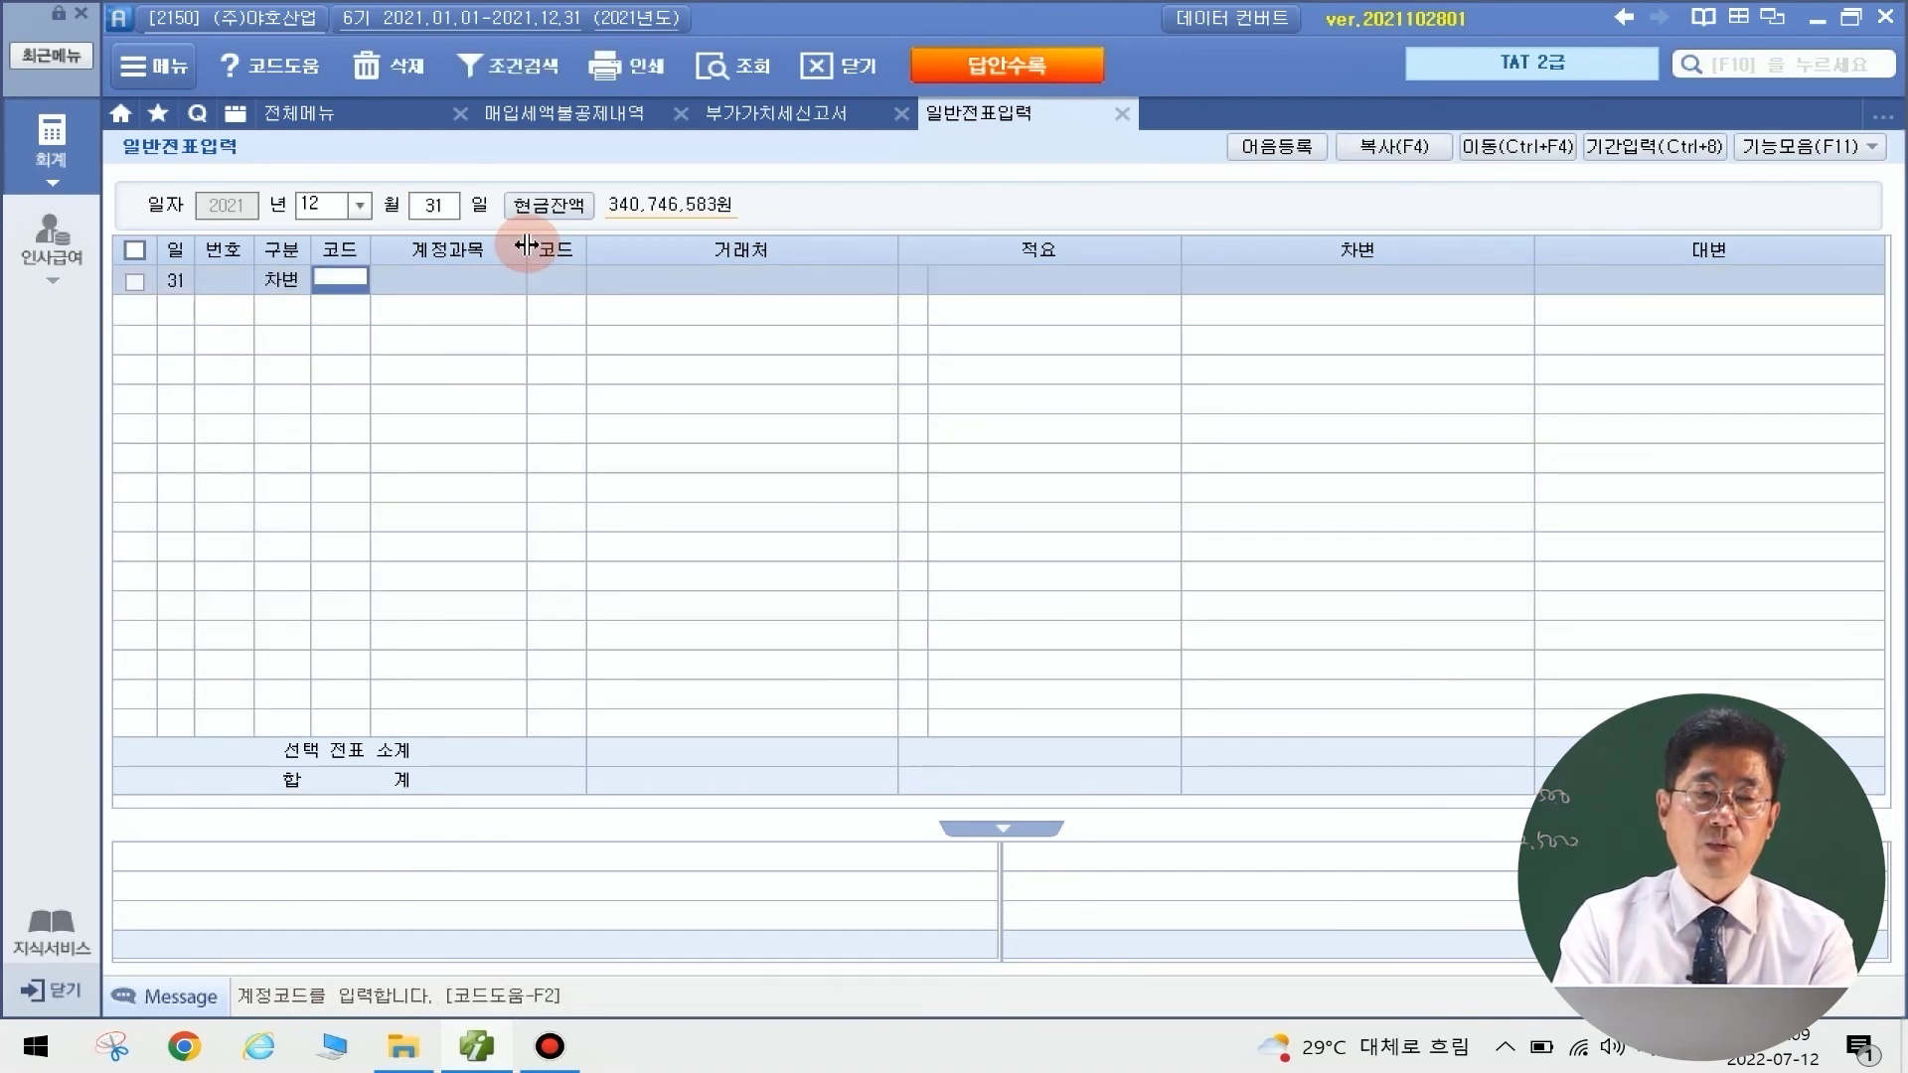
key("Return")
type("건물")
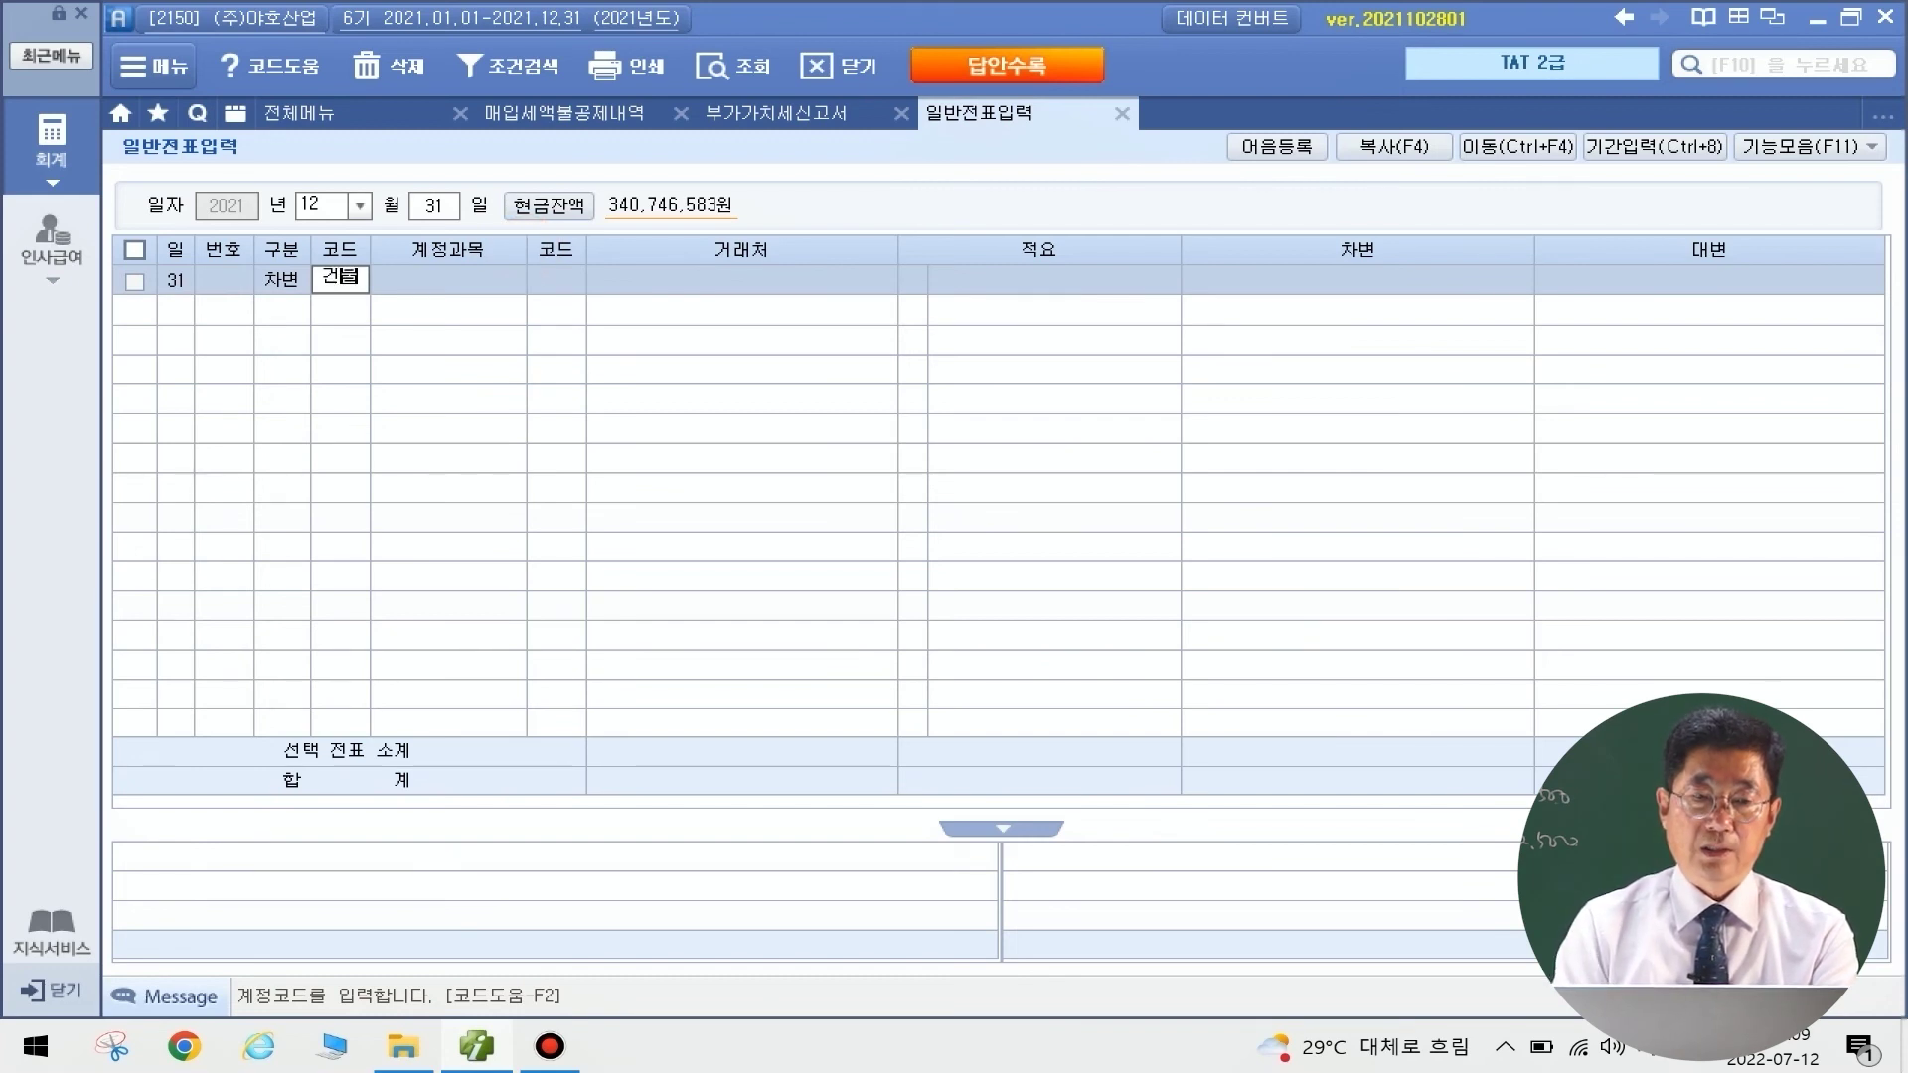
key("Return")
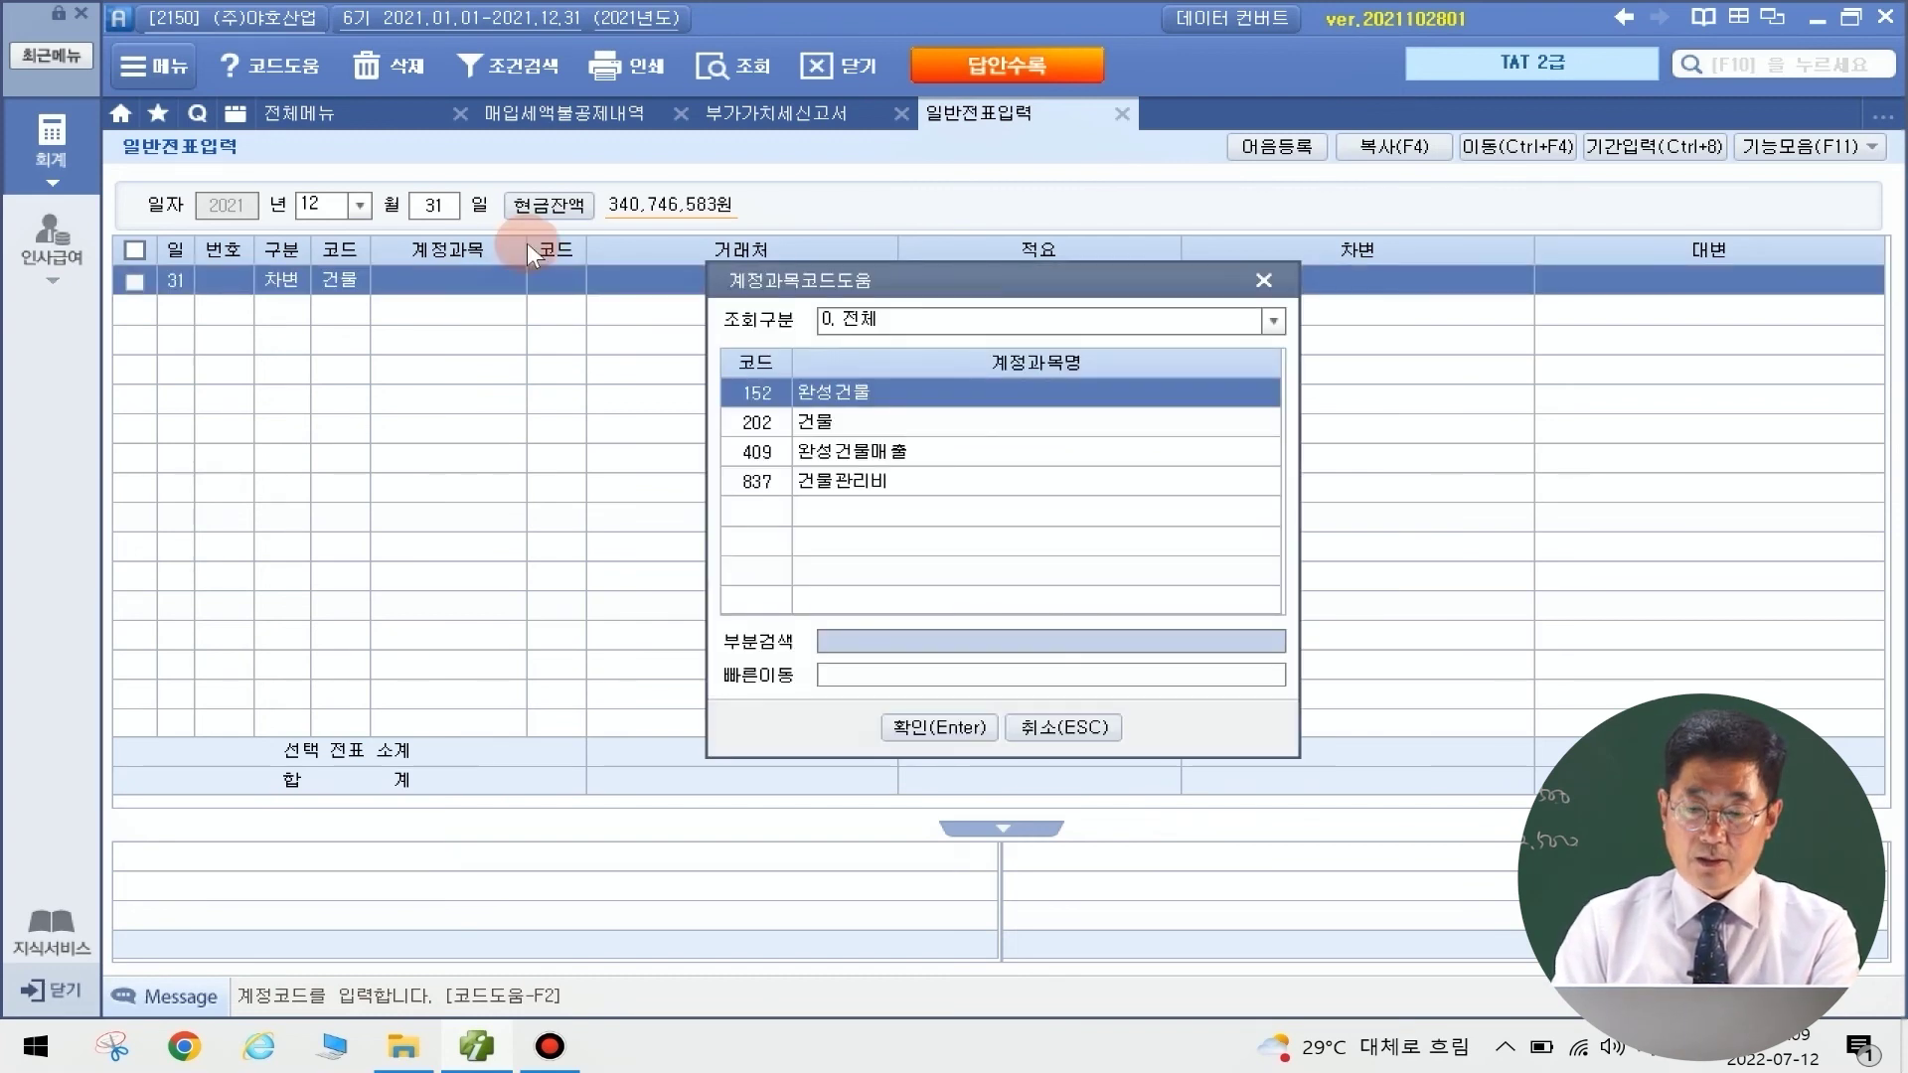
key("Down")
key("Return")
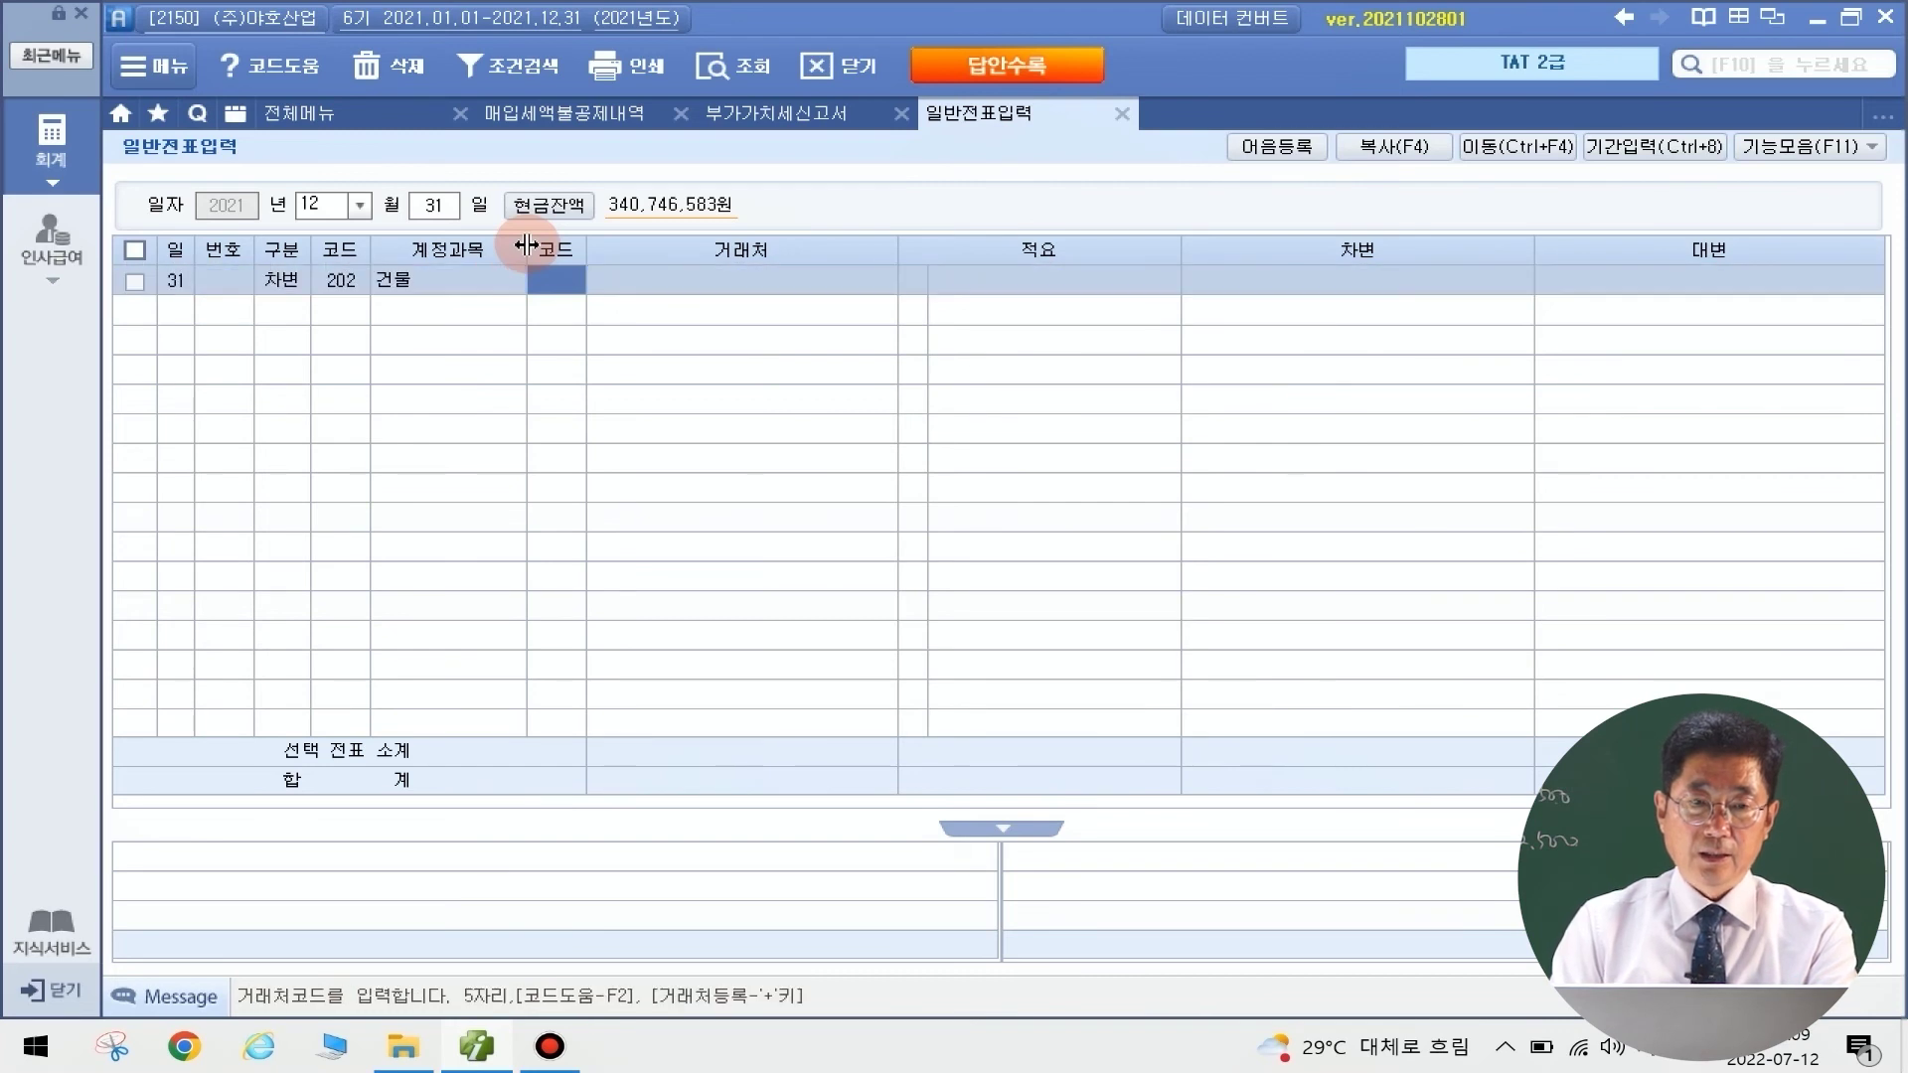
key("Return")
key("Return")
key("Return")
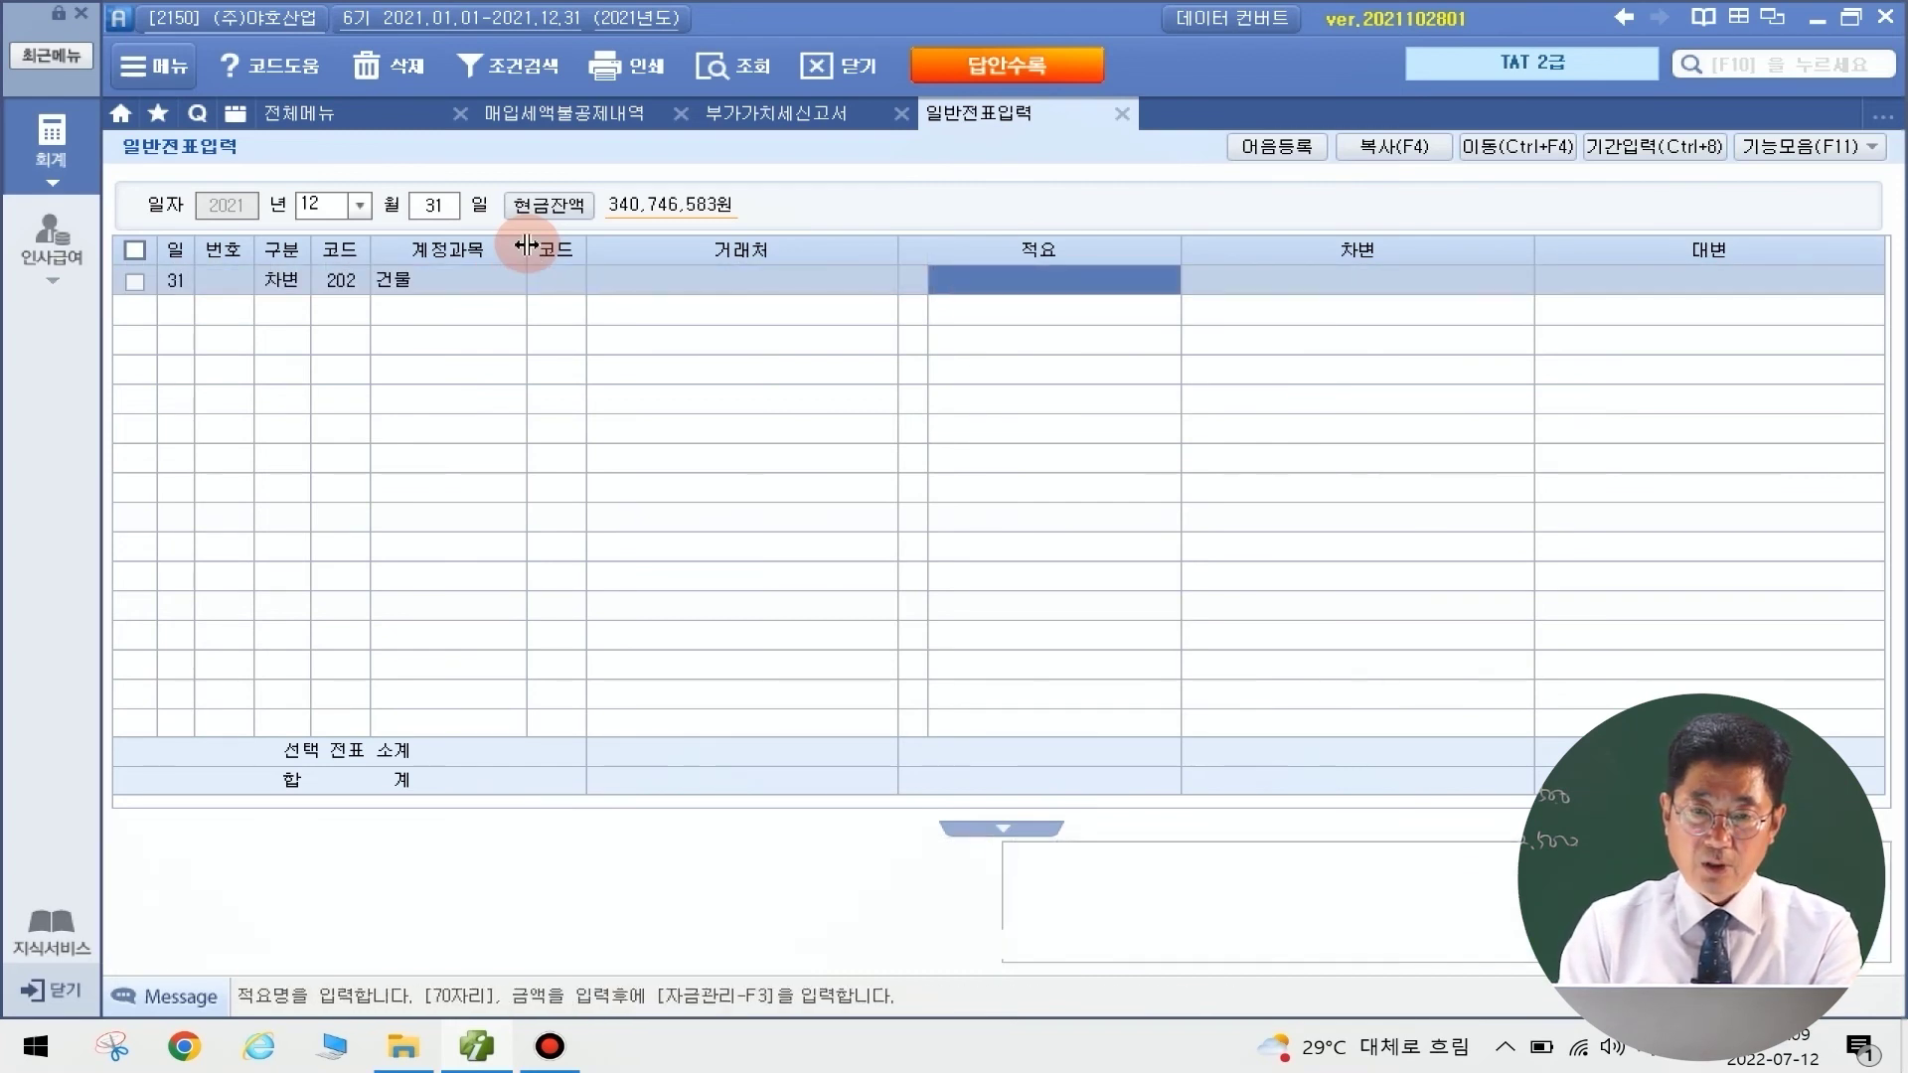
type("25")
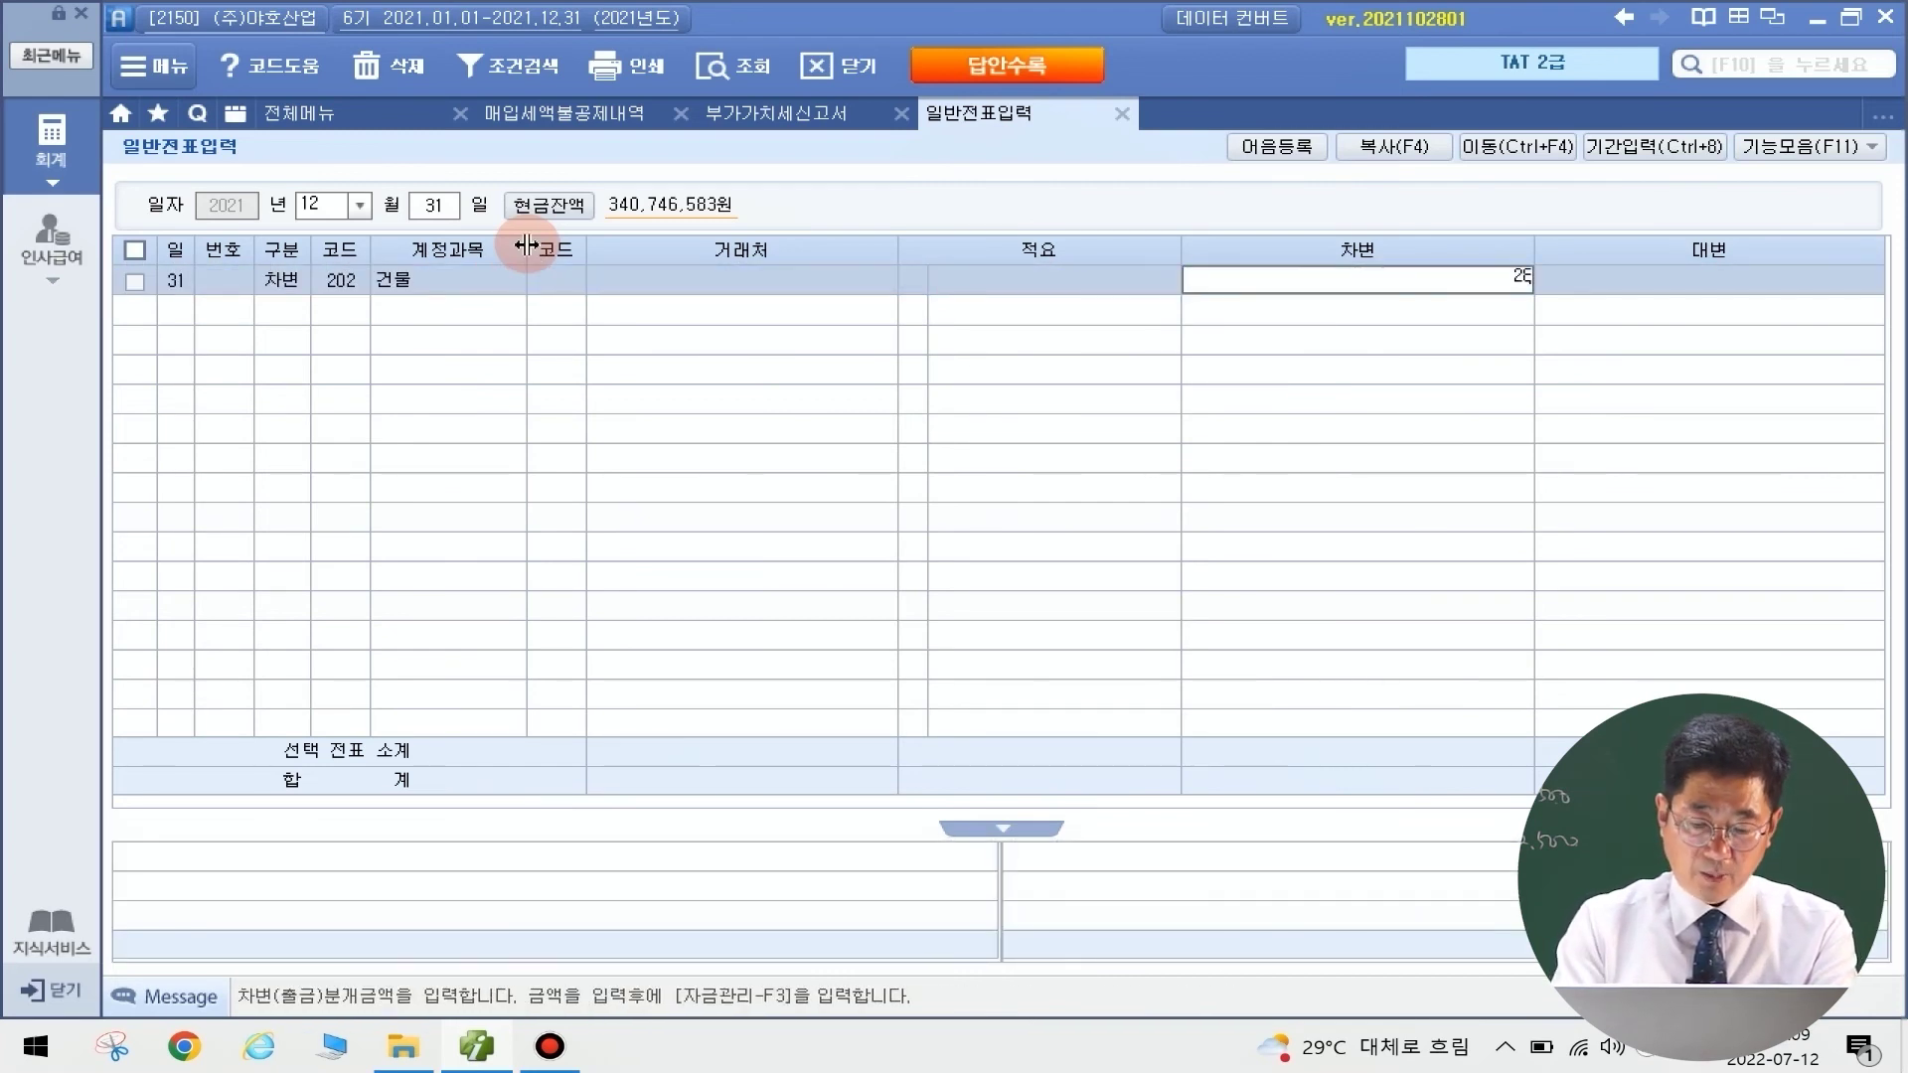
type("12500")
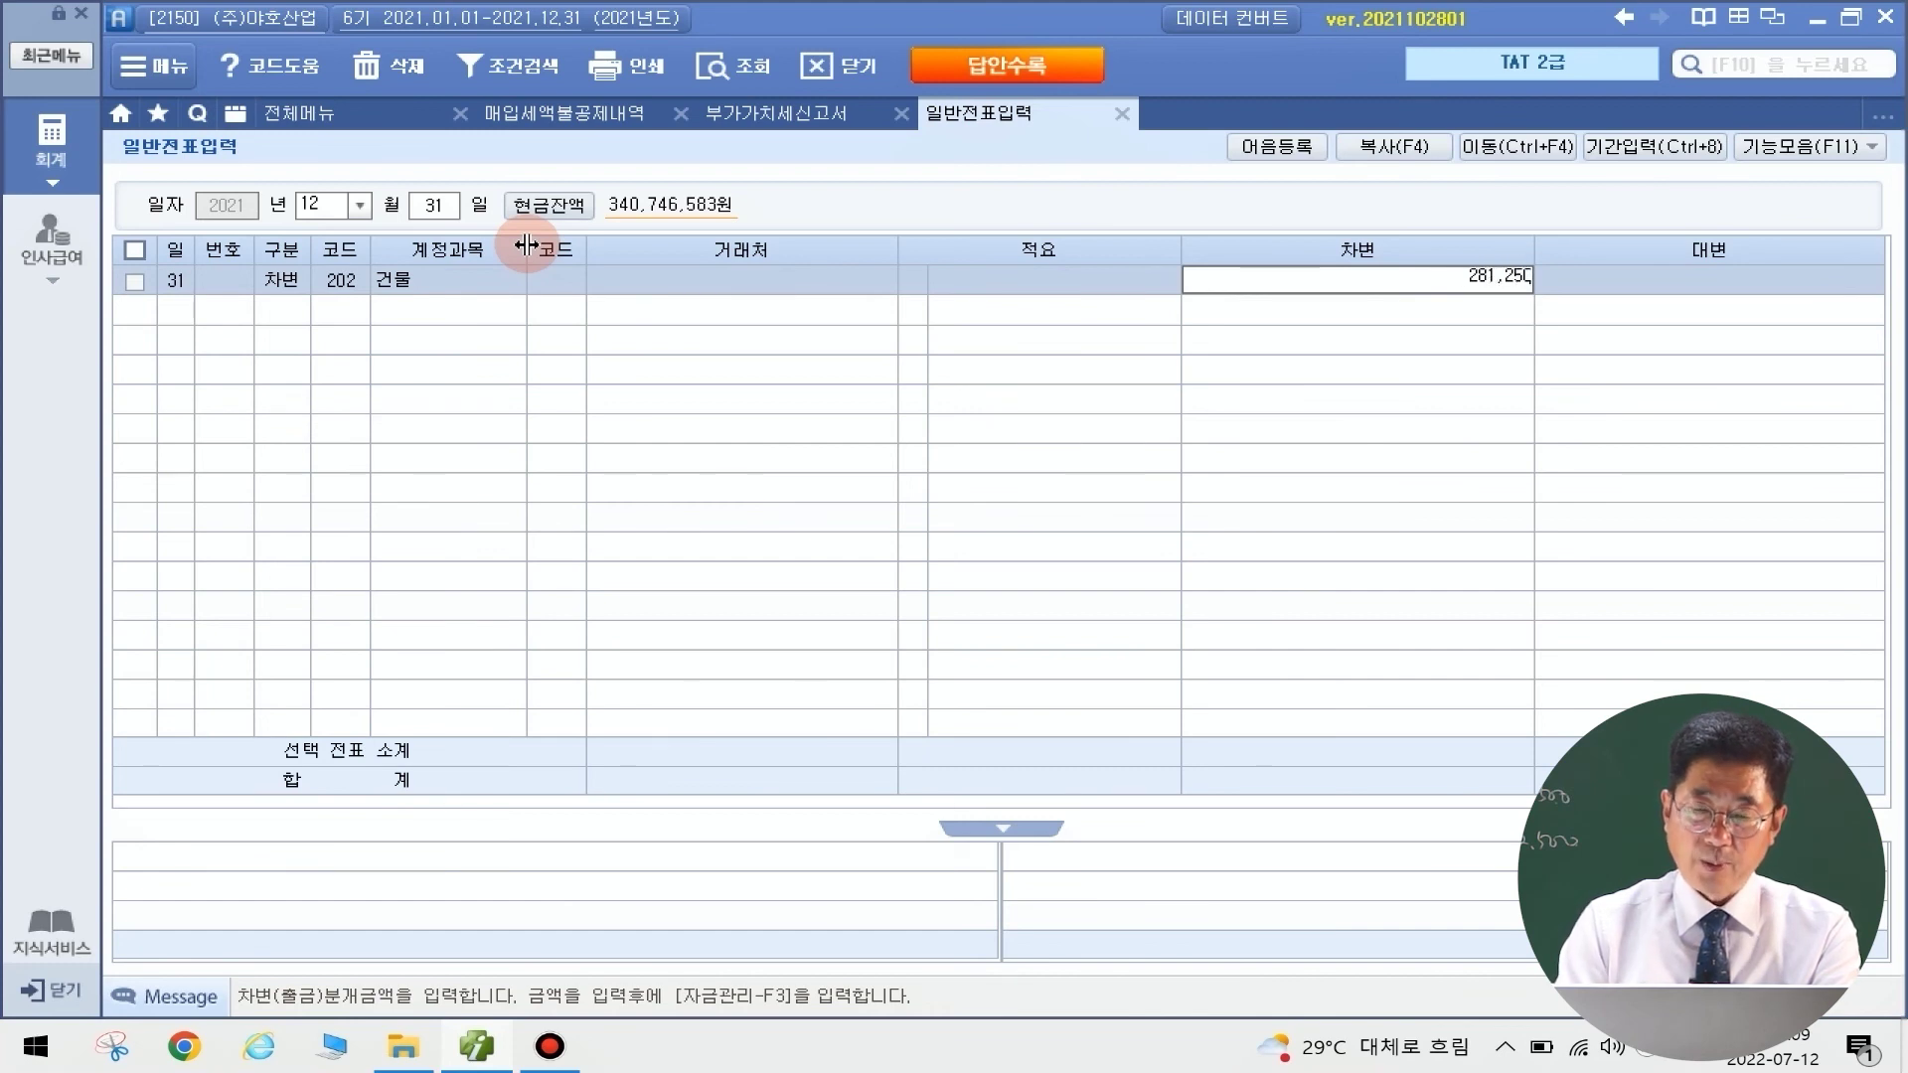
key("Return")
Enter a matching credit (대변) line for account 135 부가세대급금 with 2,812,500
type("4")
key("Return")
type("부가")
key("Return")
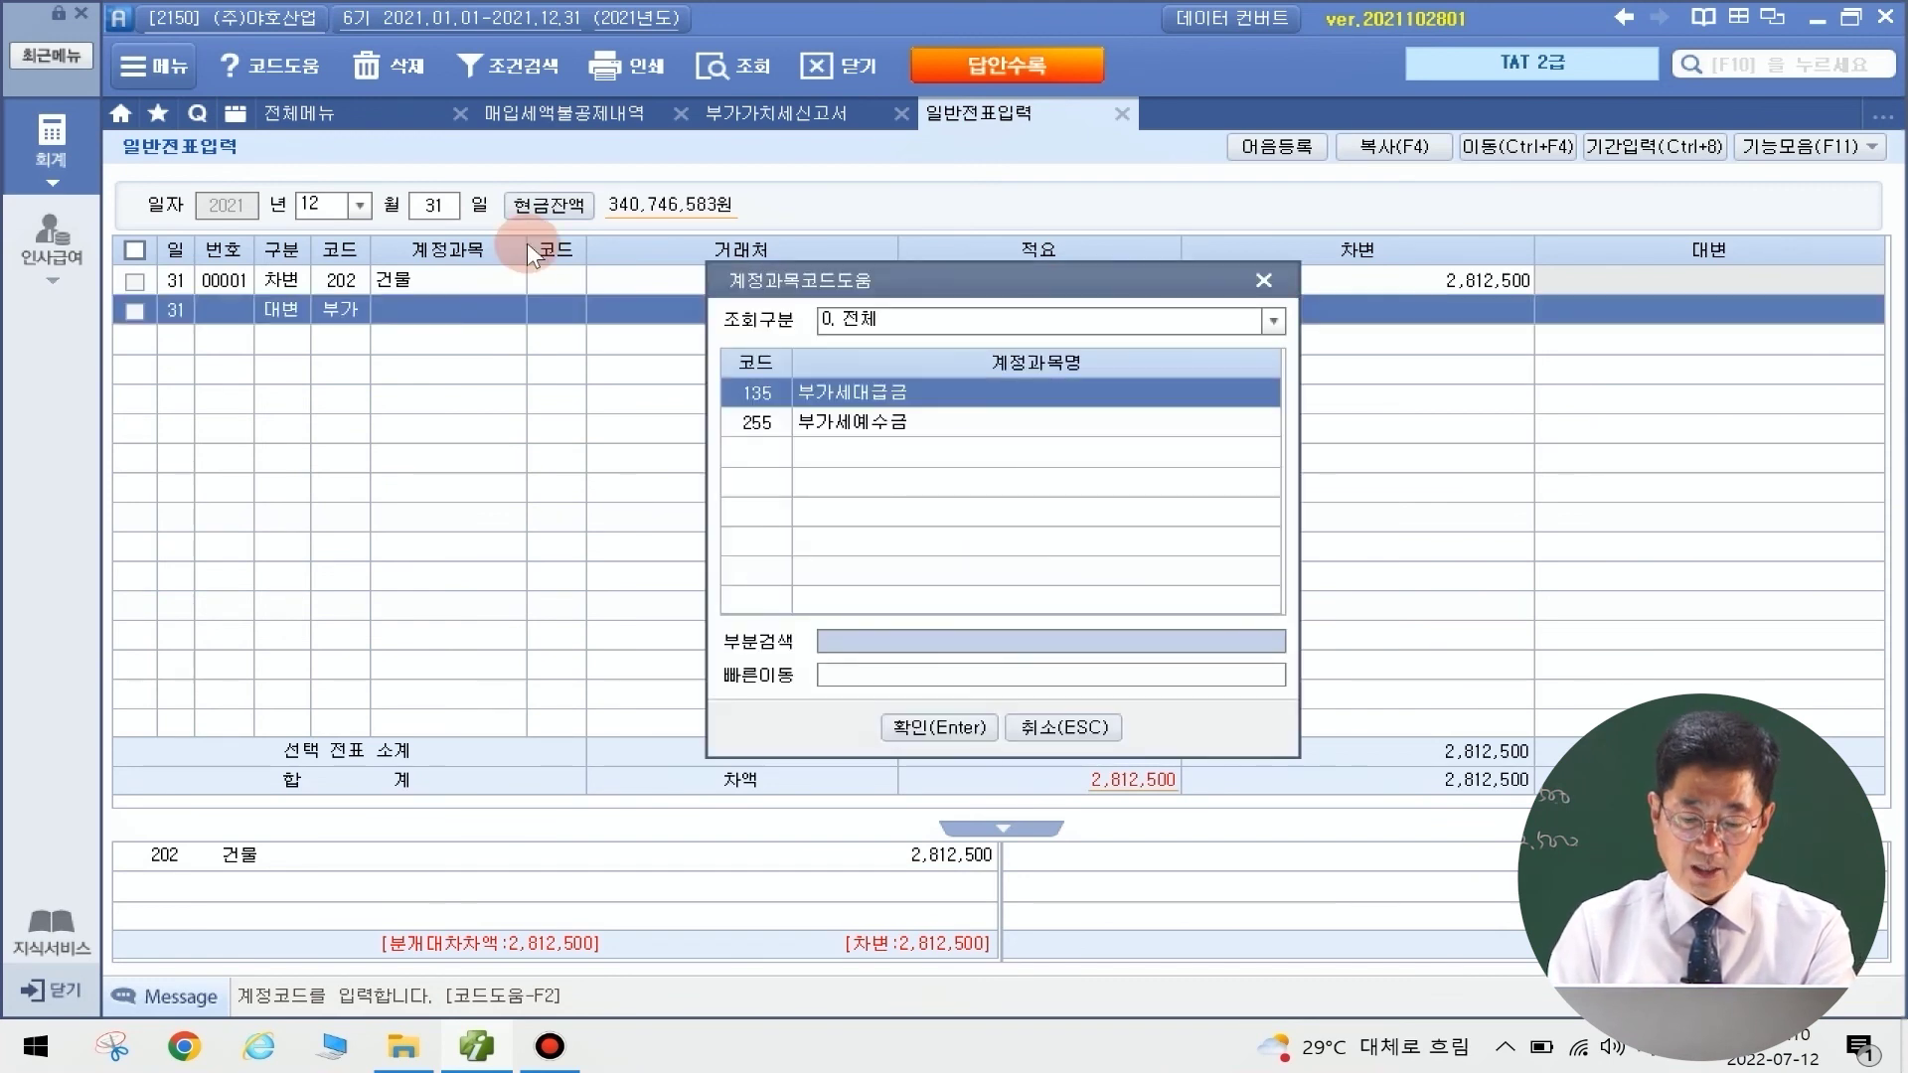
key("Return")
key("Return")
key("Return")
key("Return")
key("Return")
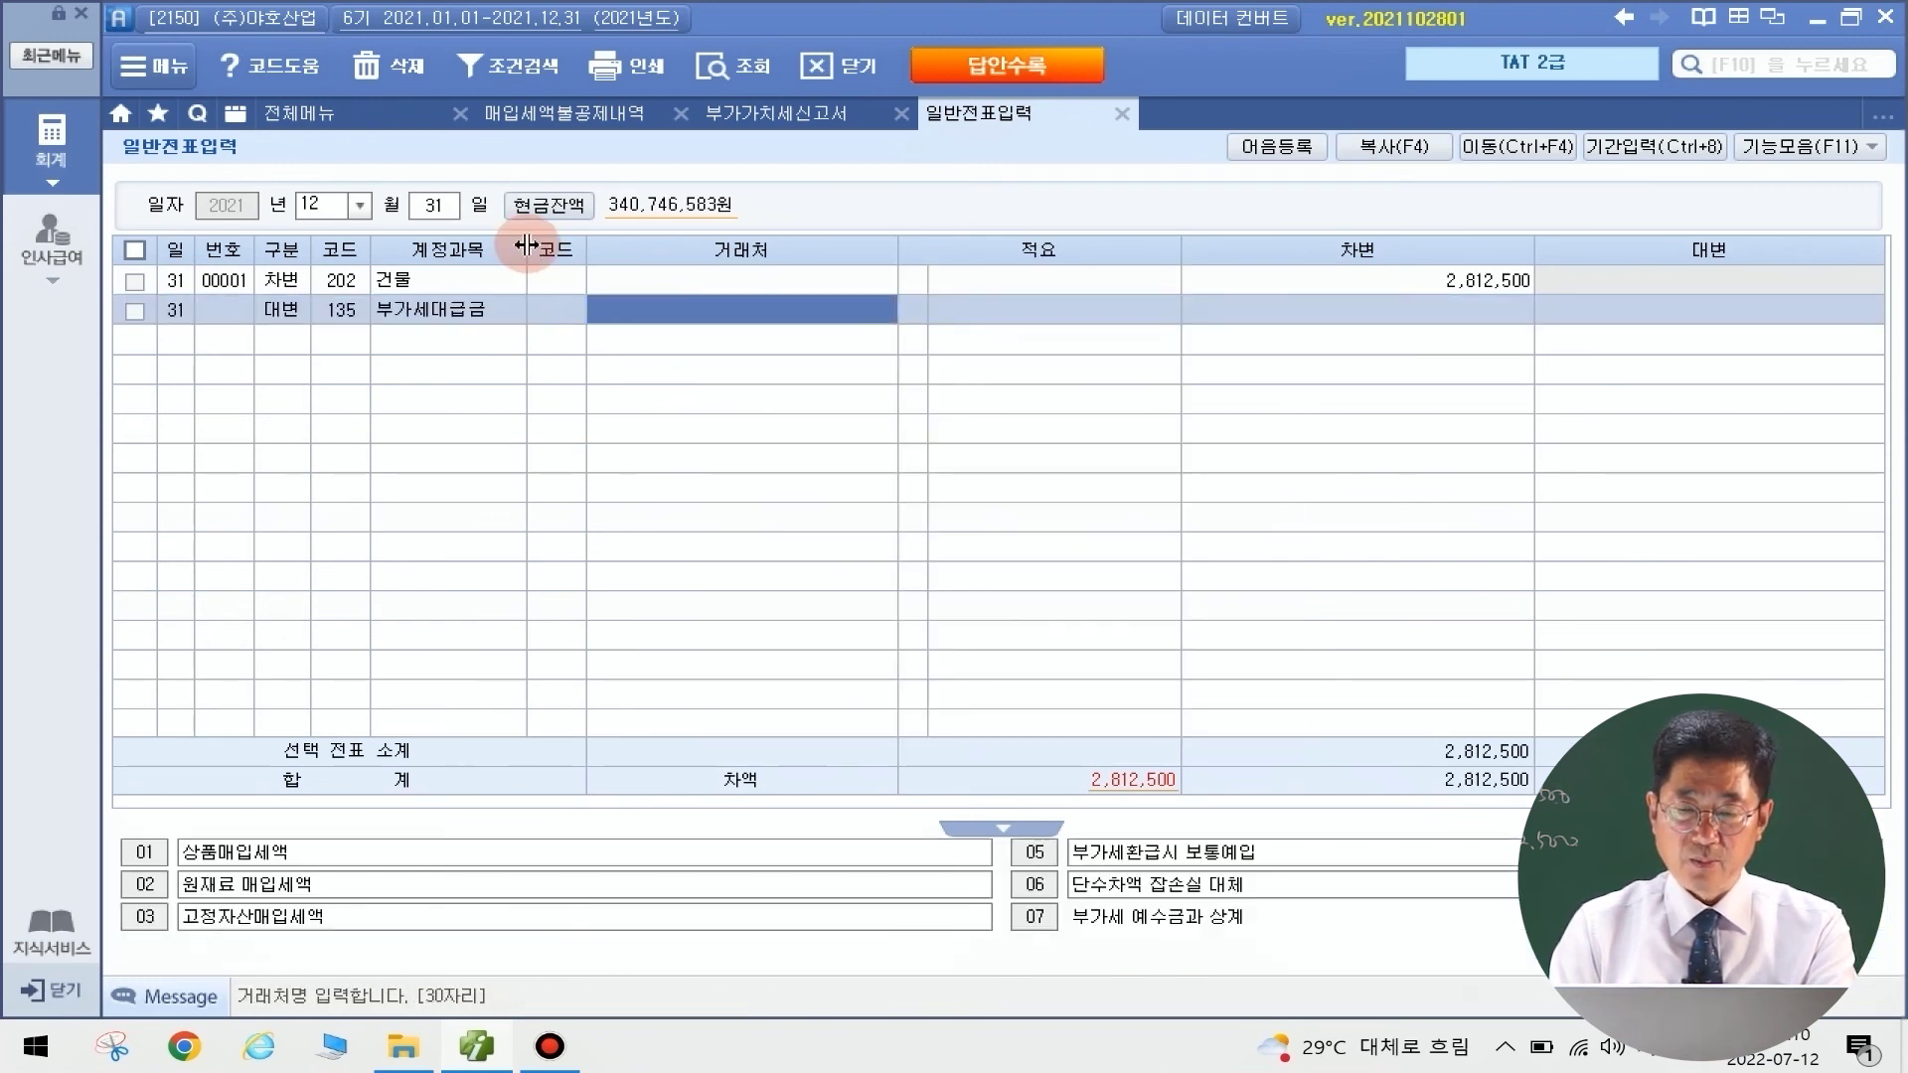
type("2")
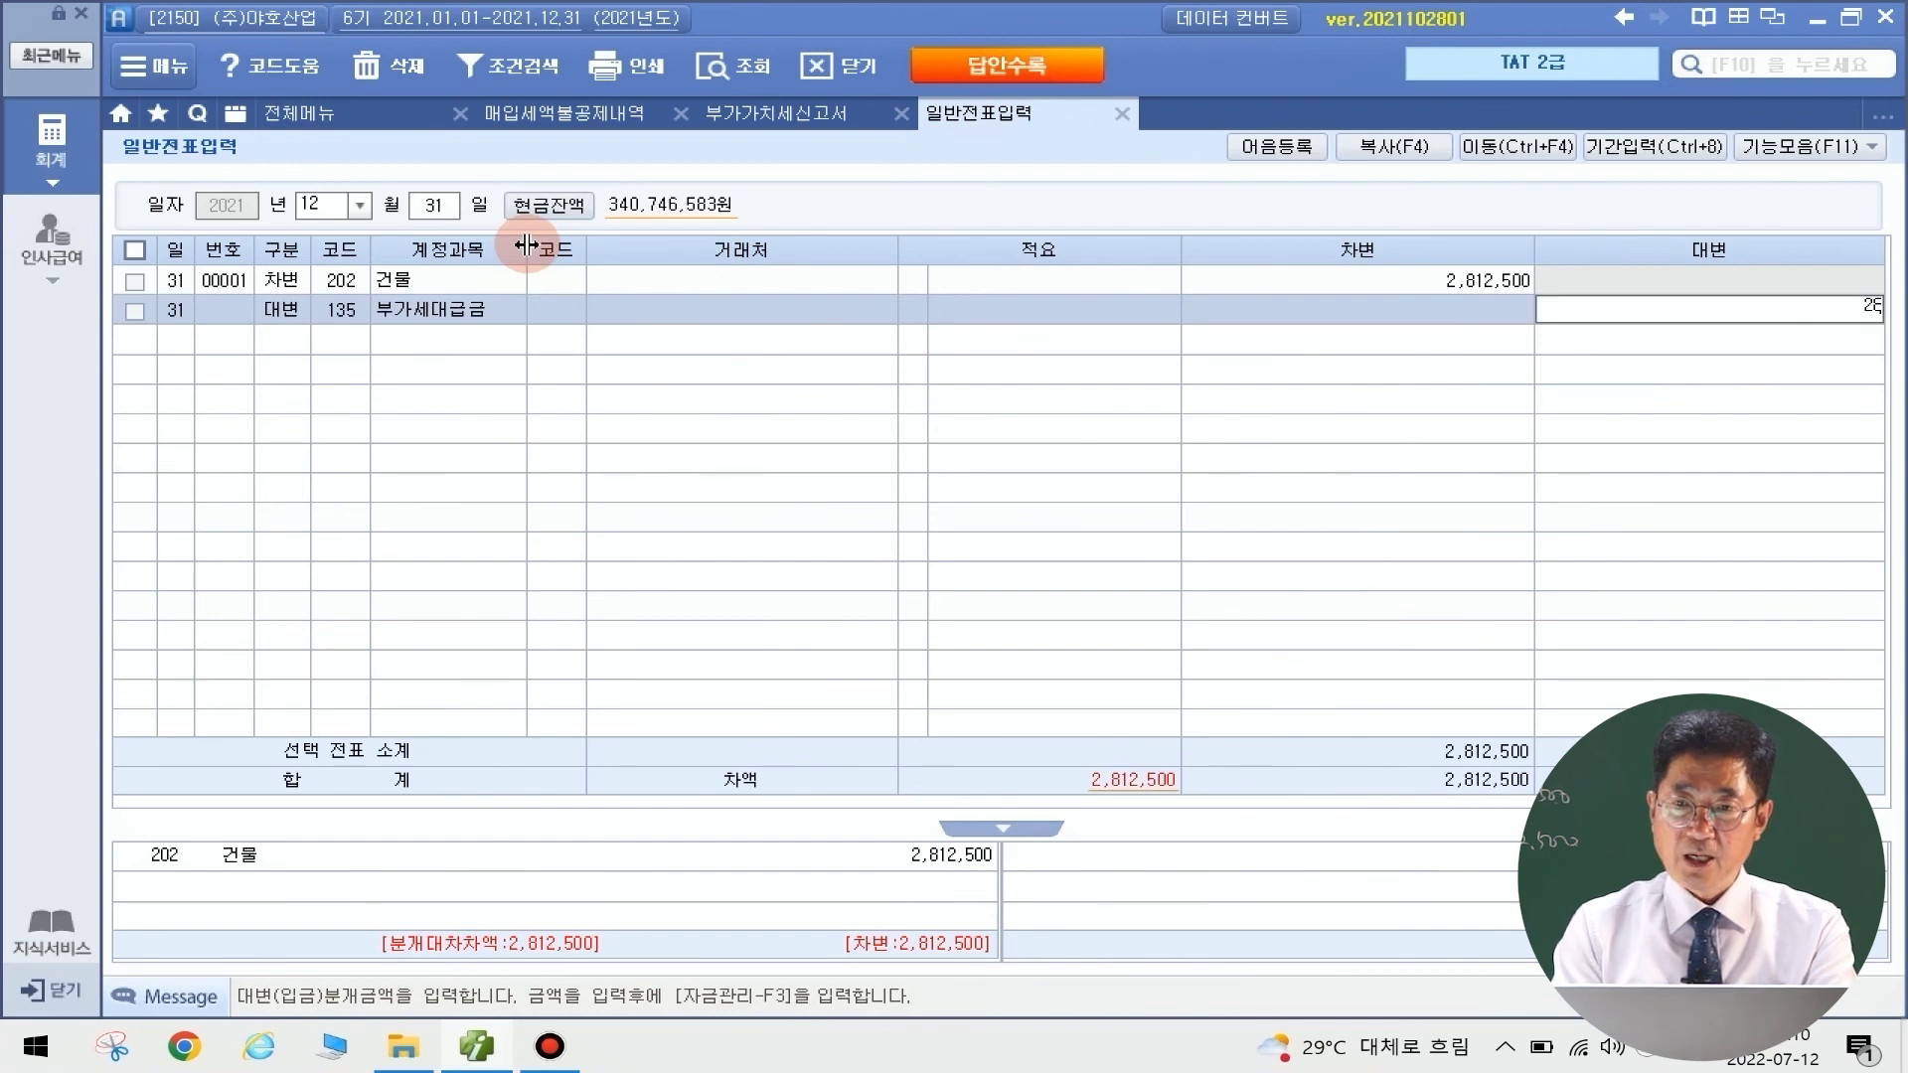
type(",812,500")
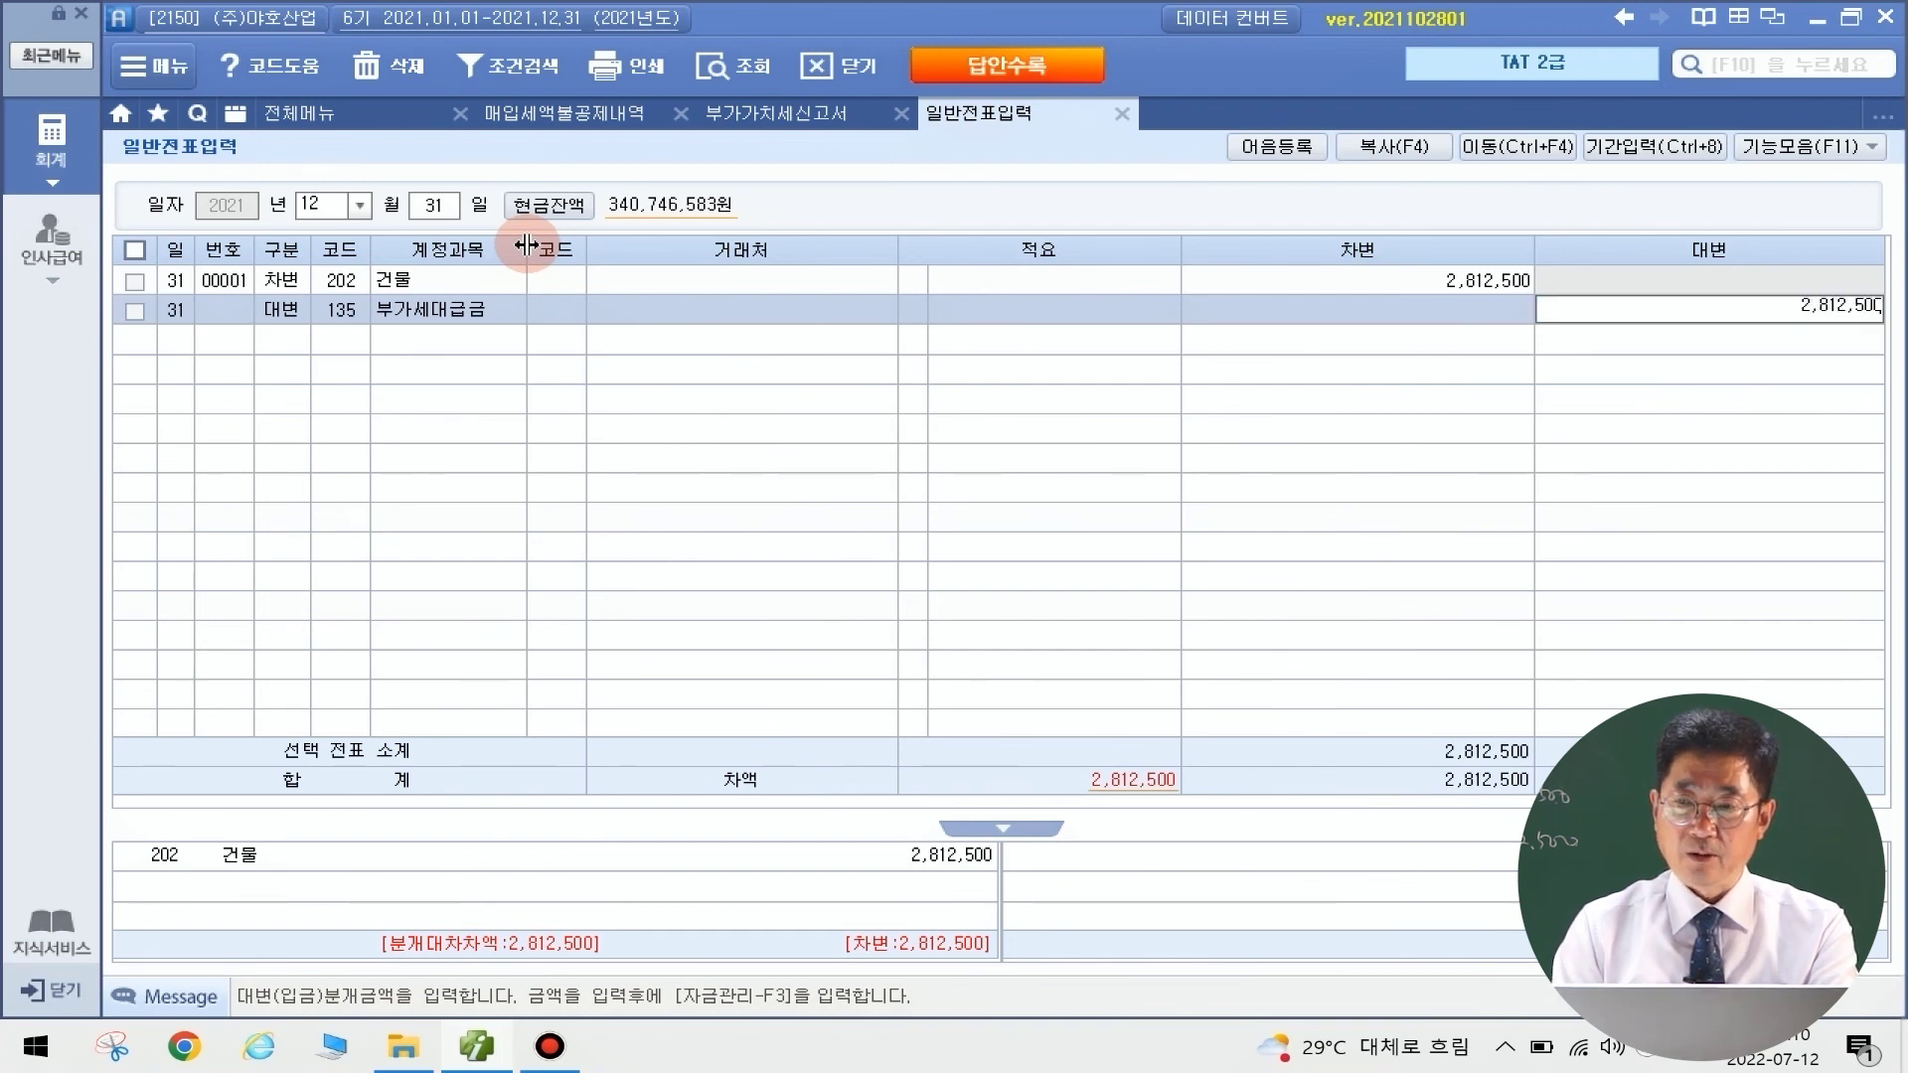
key("Return")
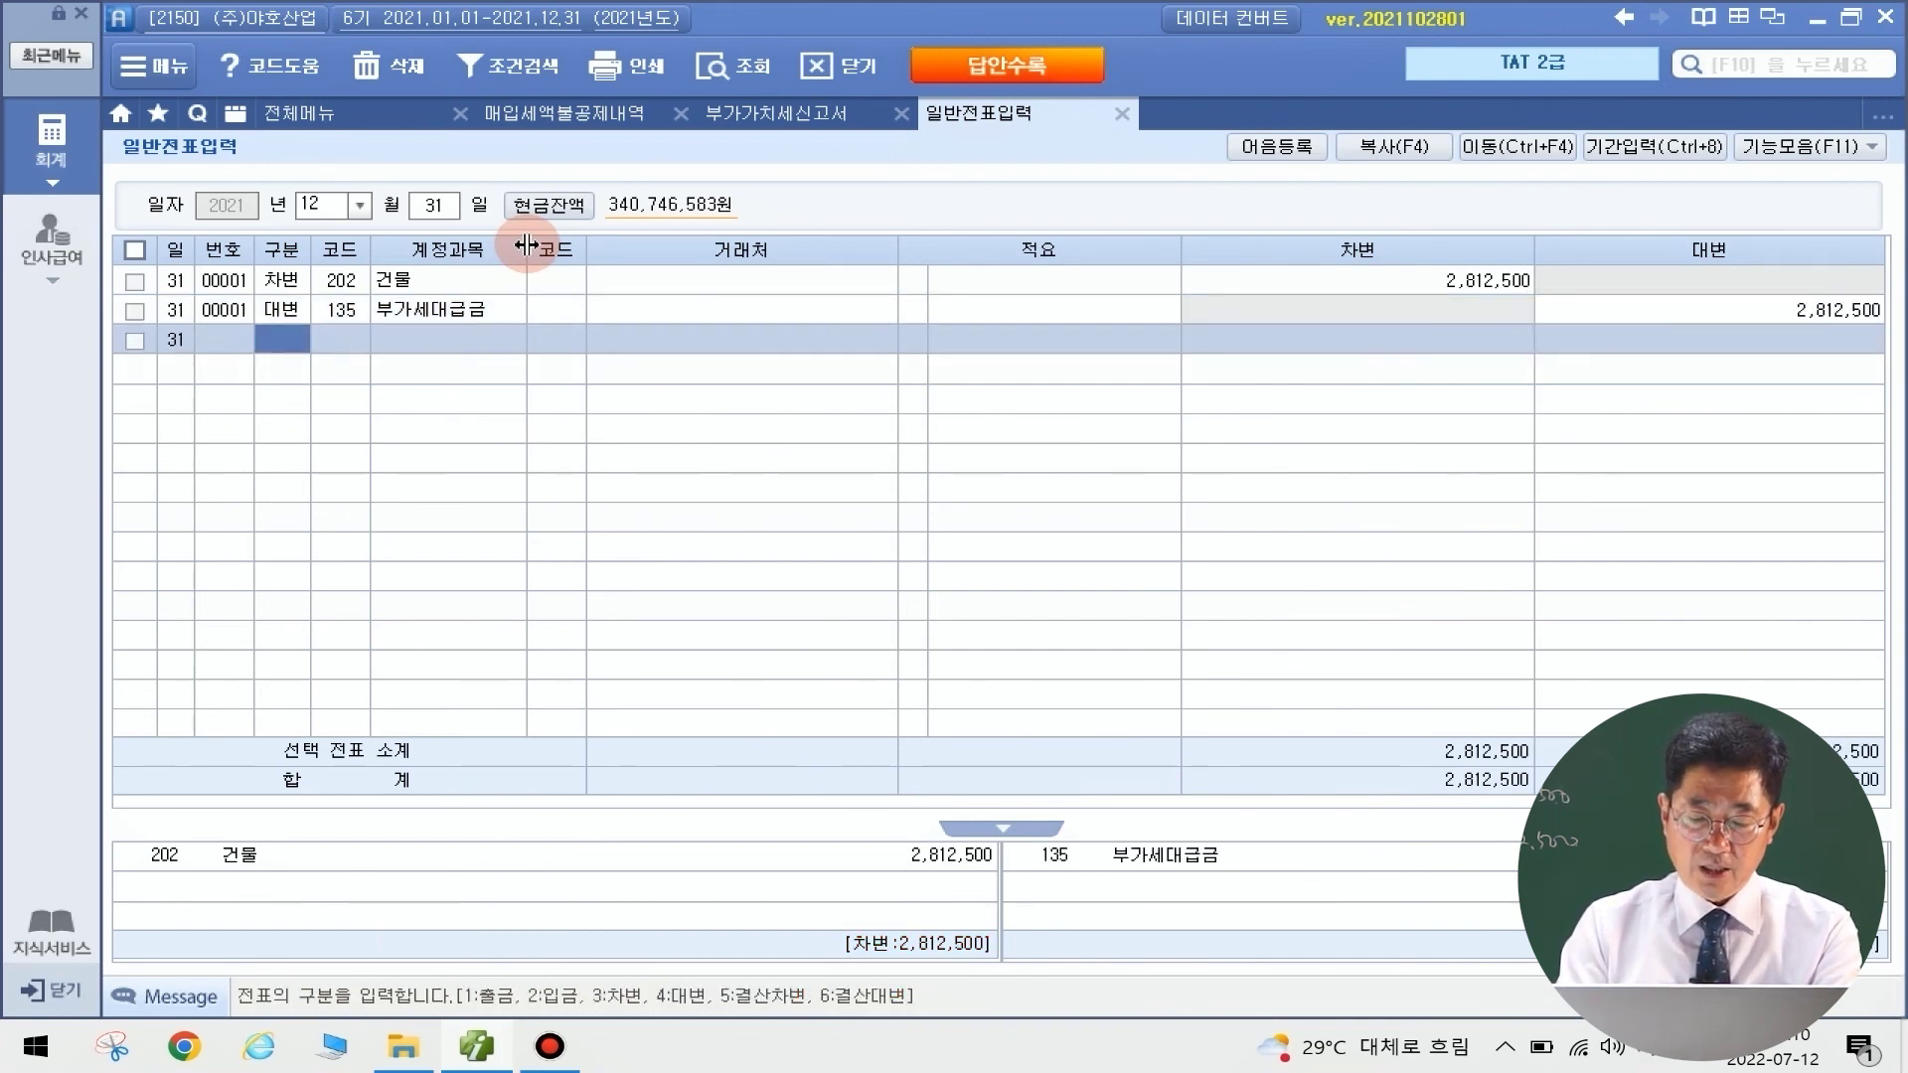
Enter a debit (차변) line for account 212 비품 with 562,500, leaving the customer and description blank
type("3")
key("Return")
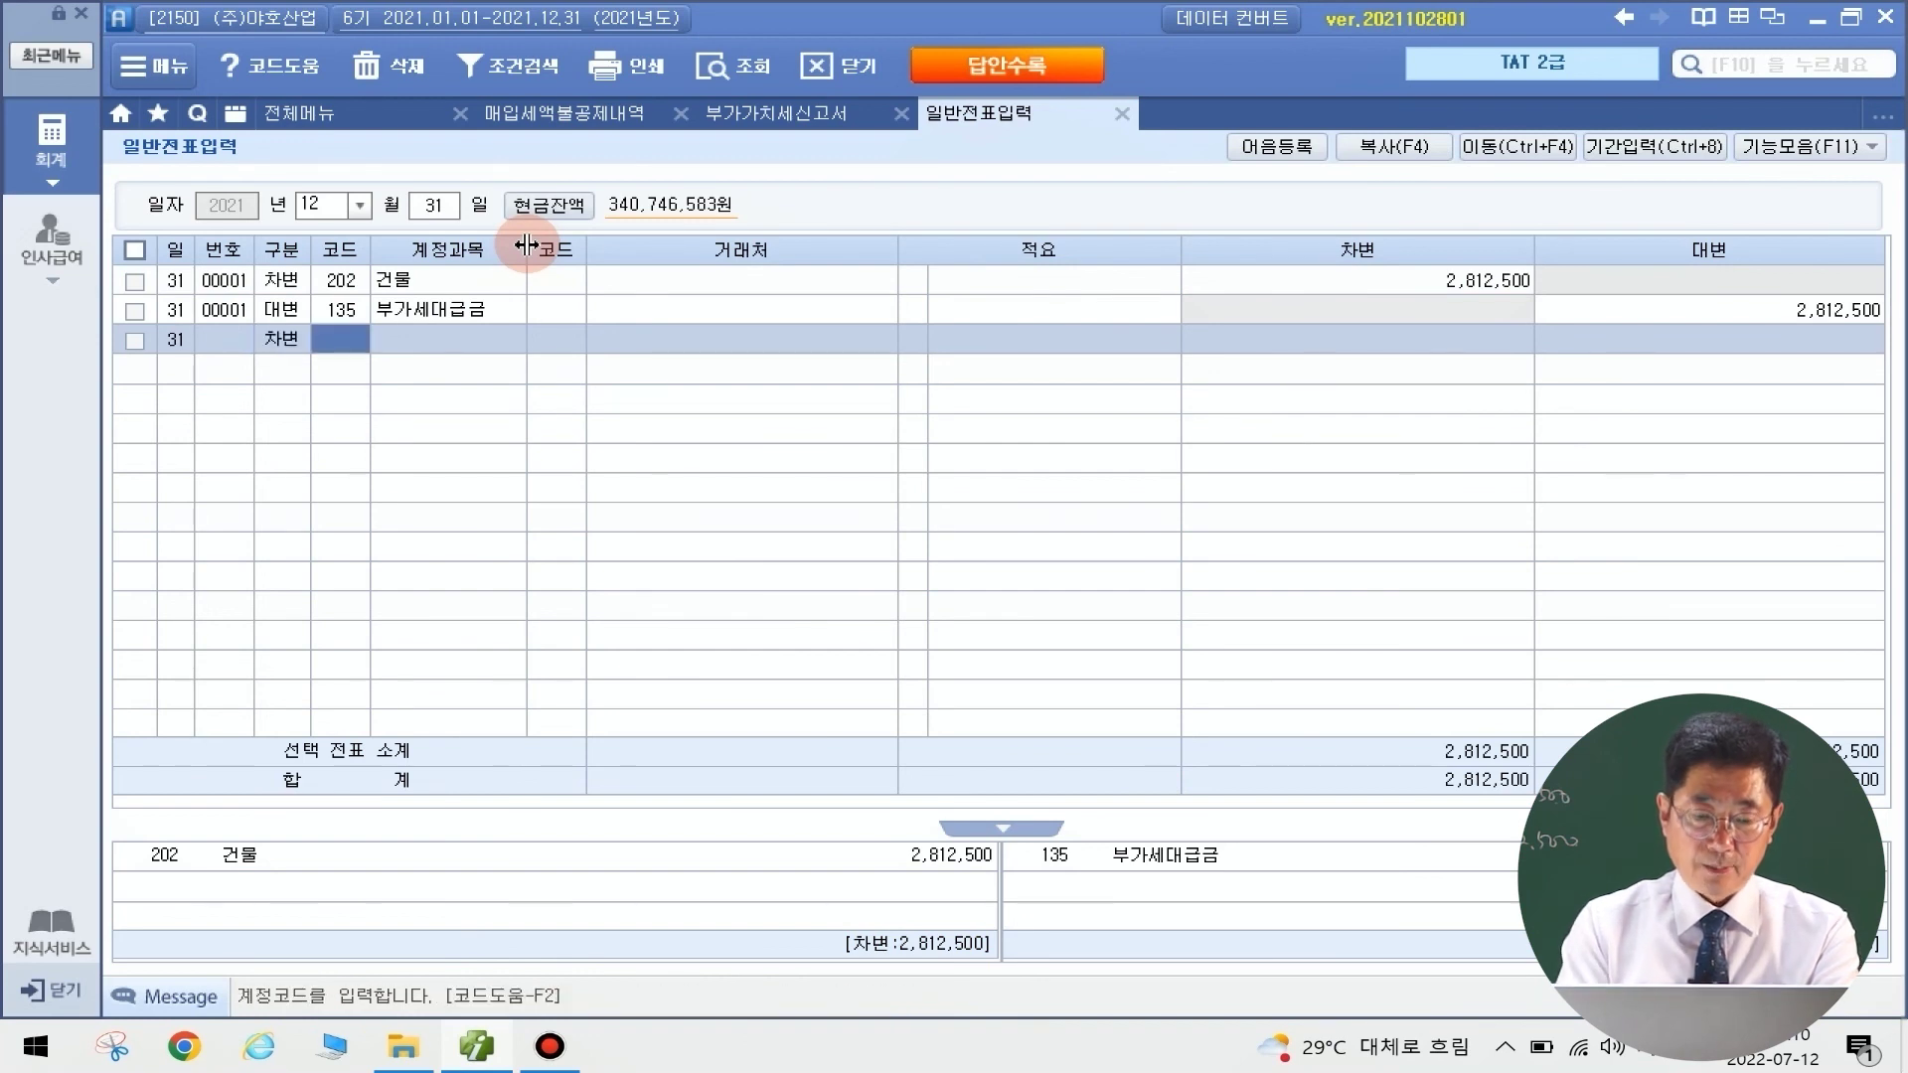
type("212")
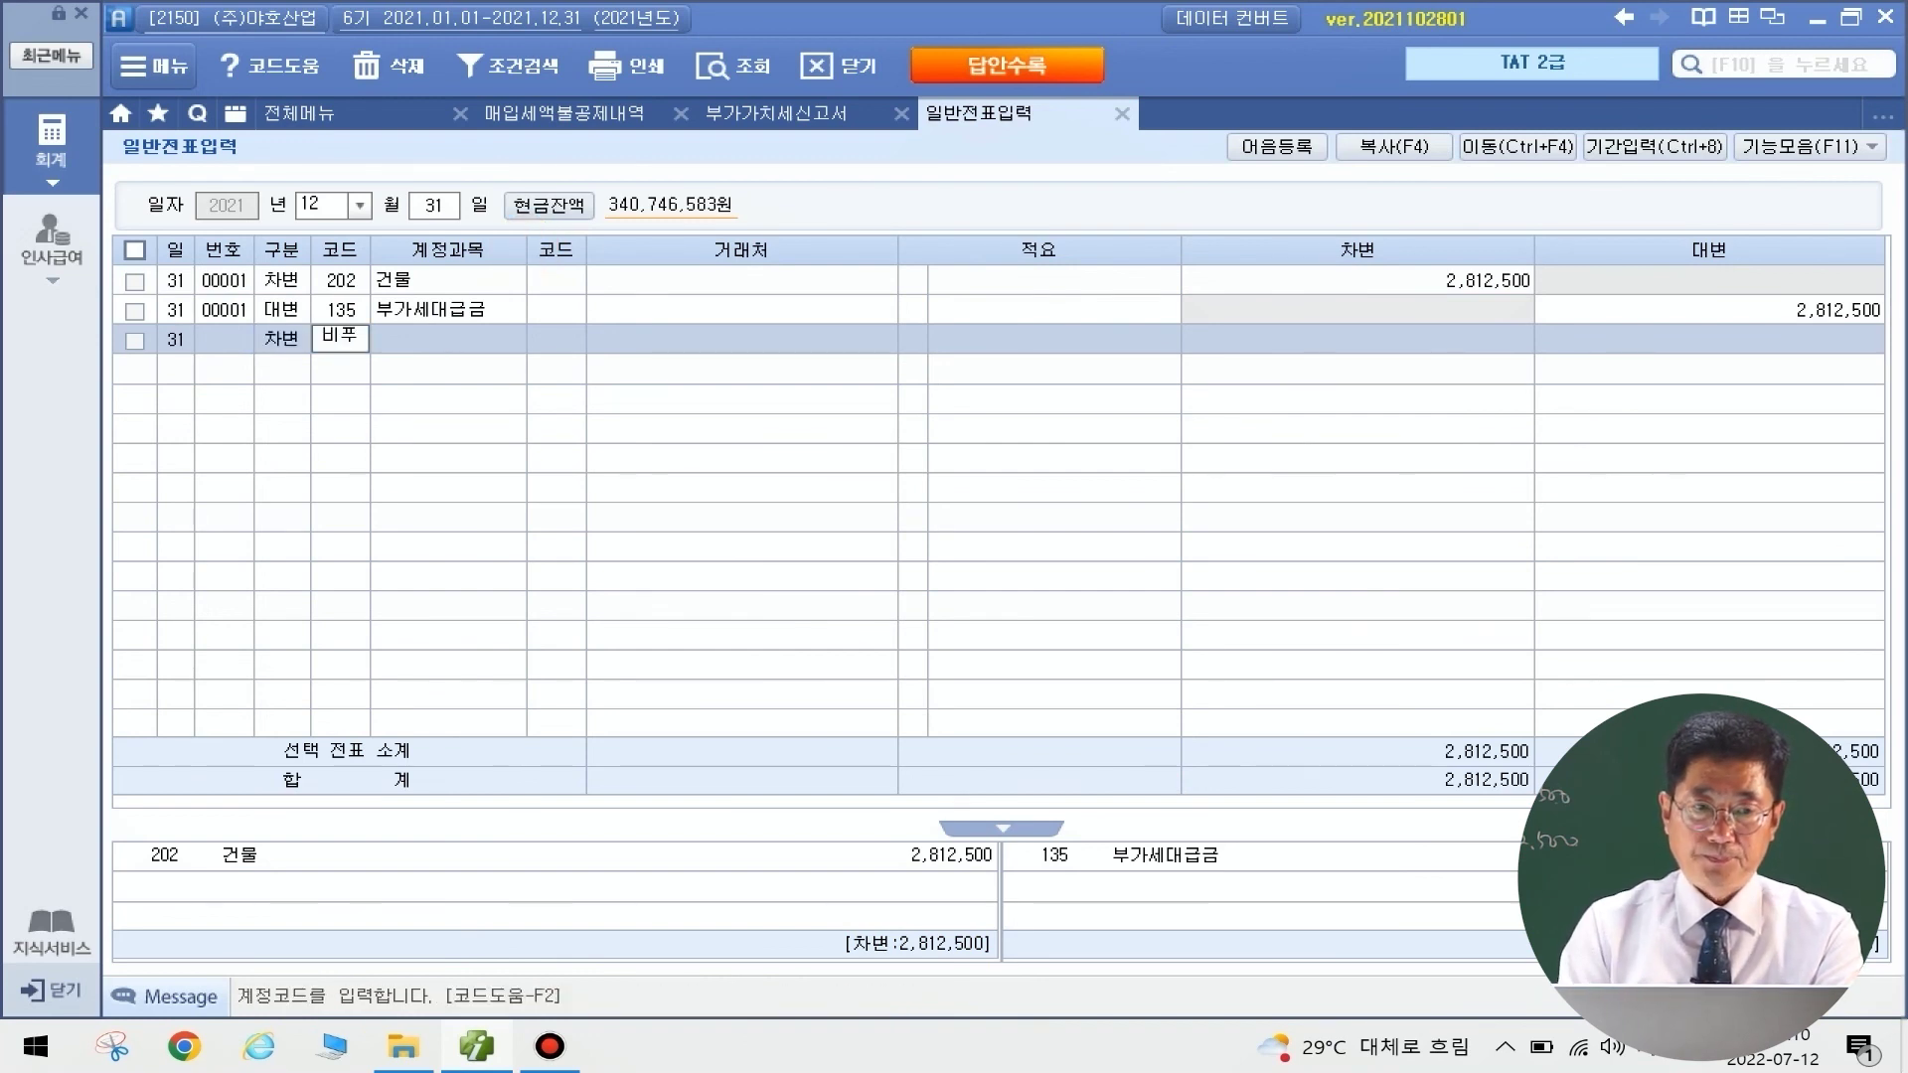
key("Return")
key("Return")
key("Return")
key("Return")
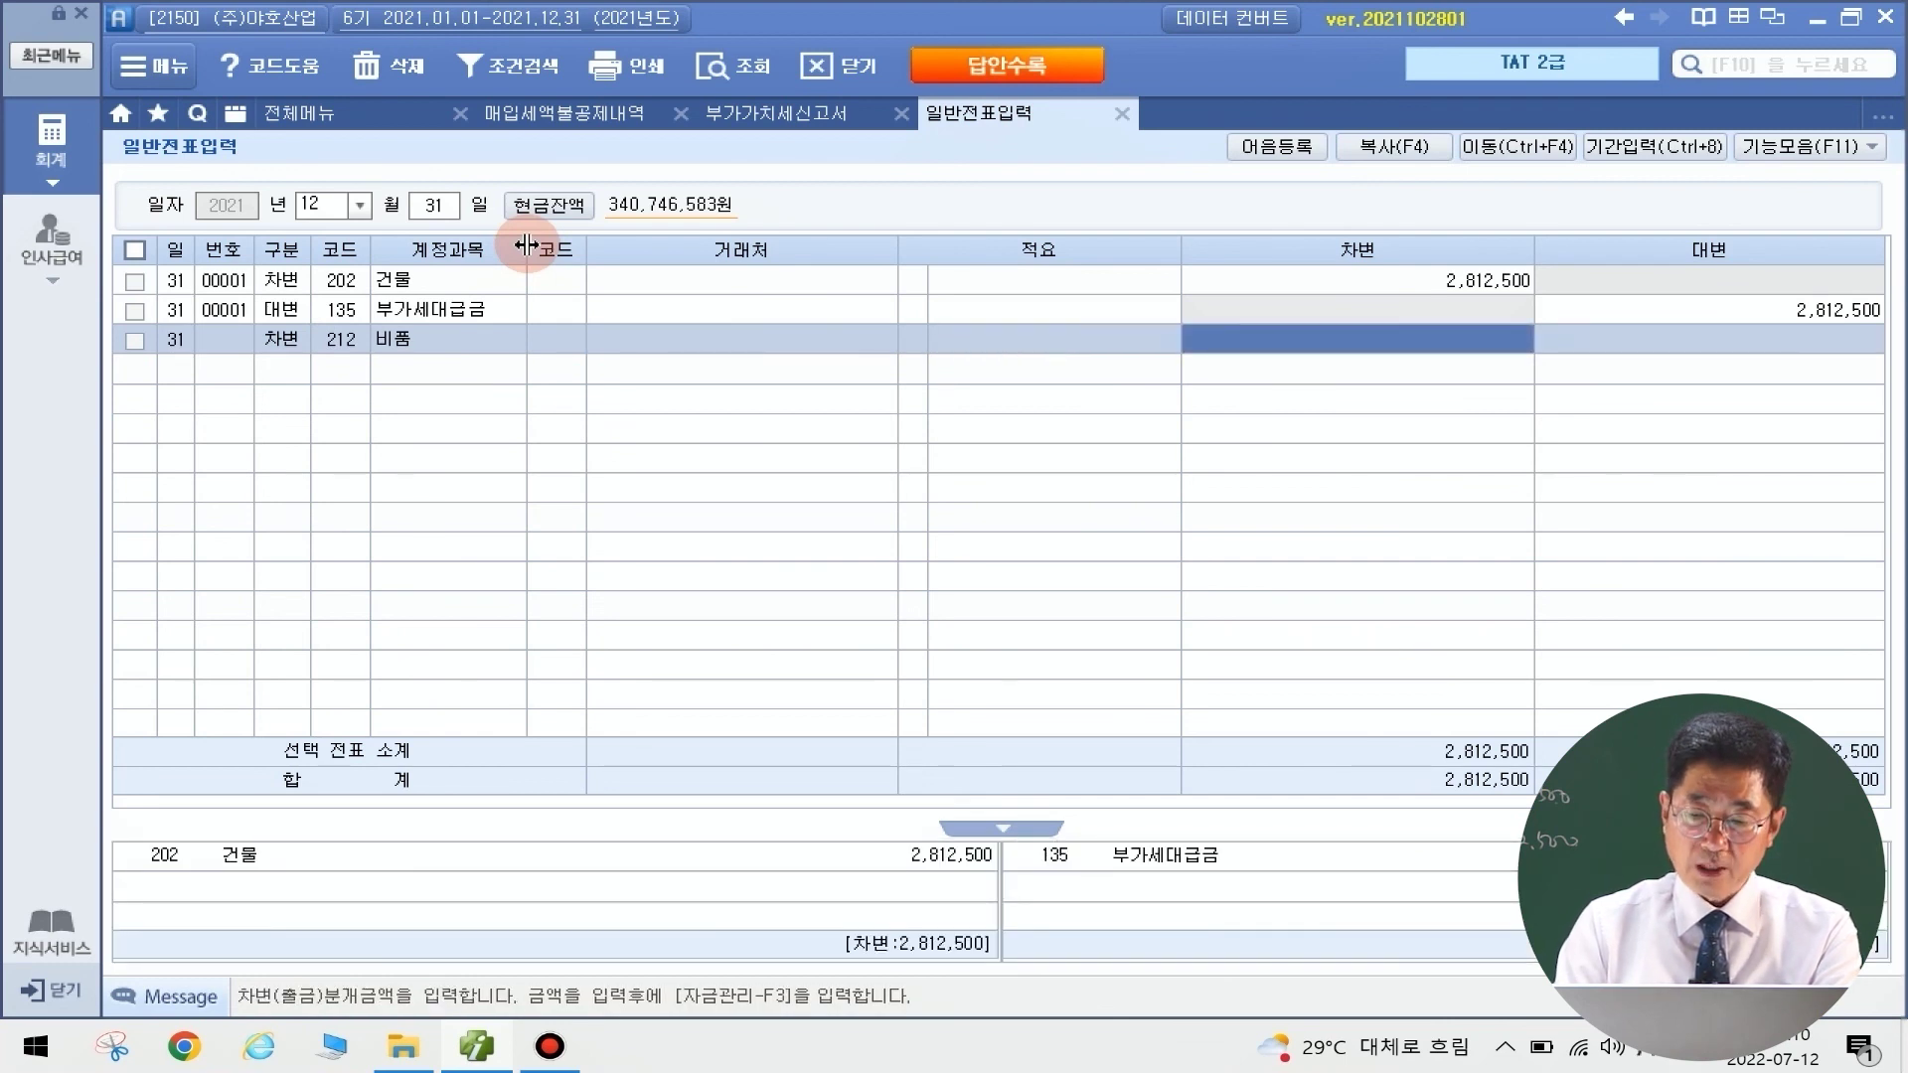
type("562500")
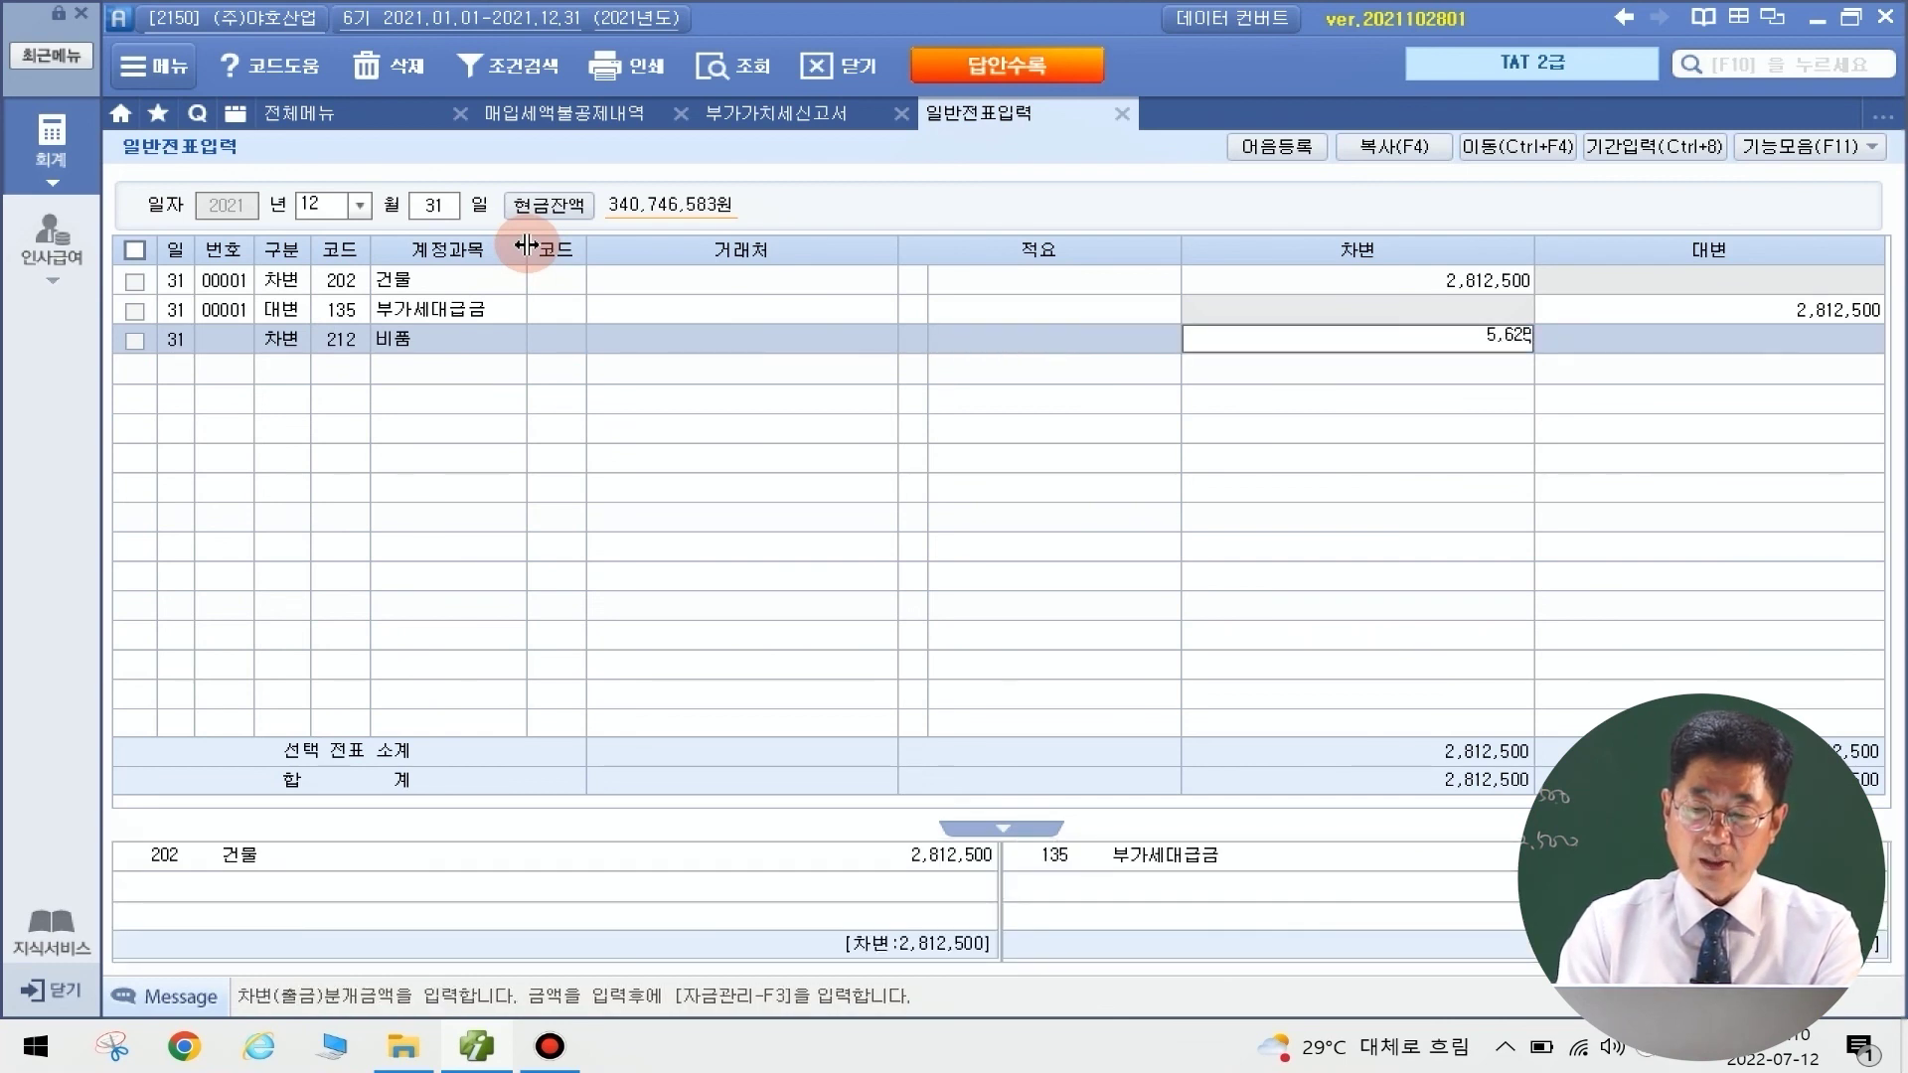
key("Return")
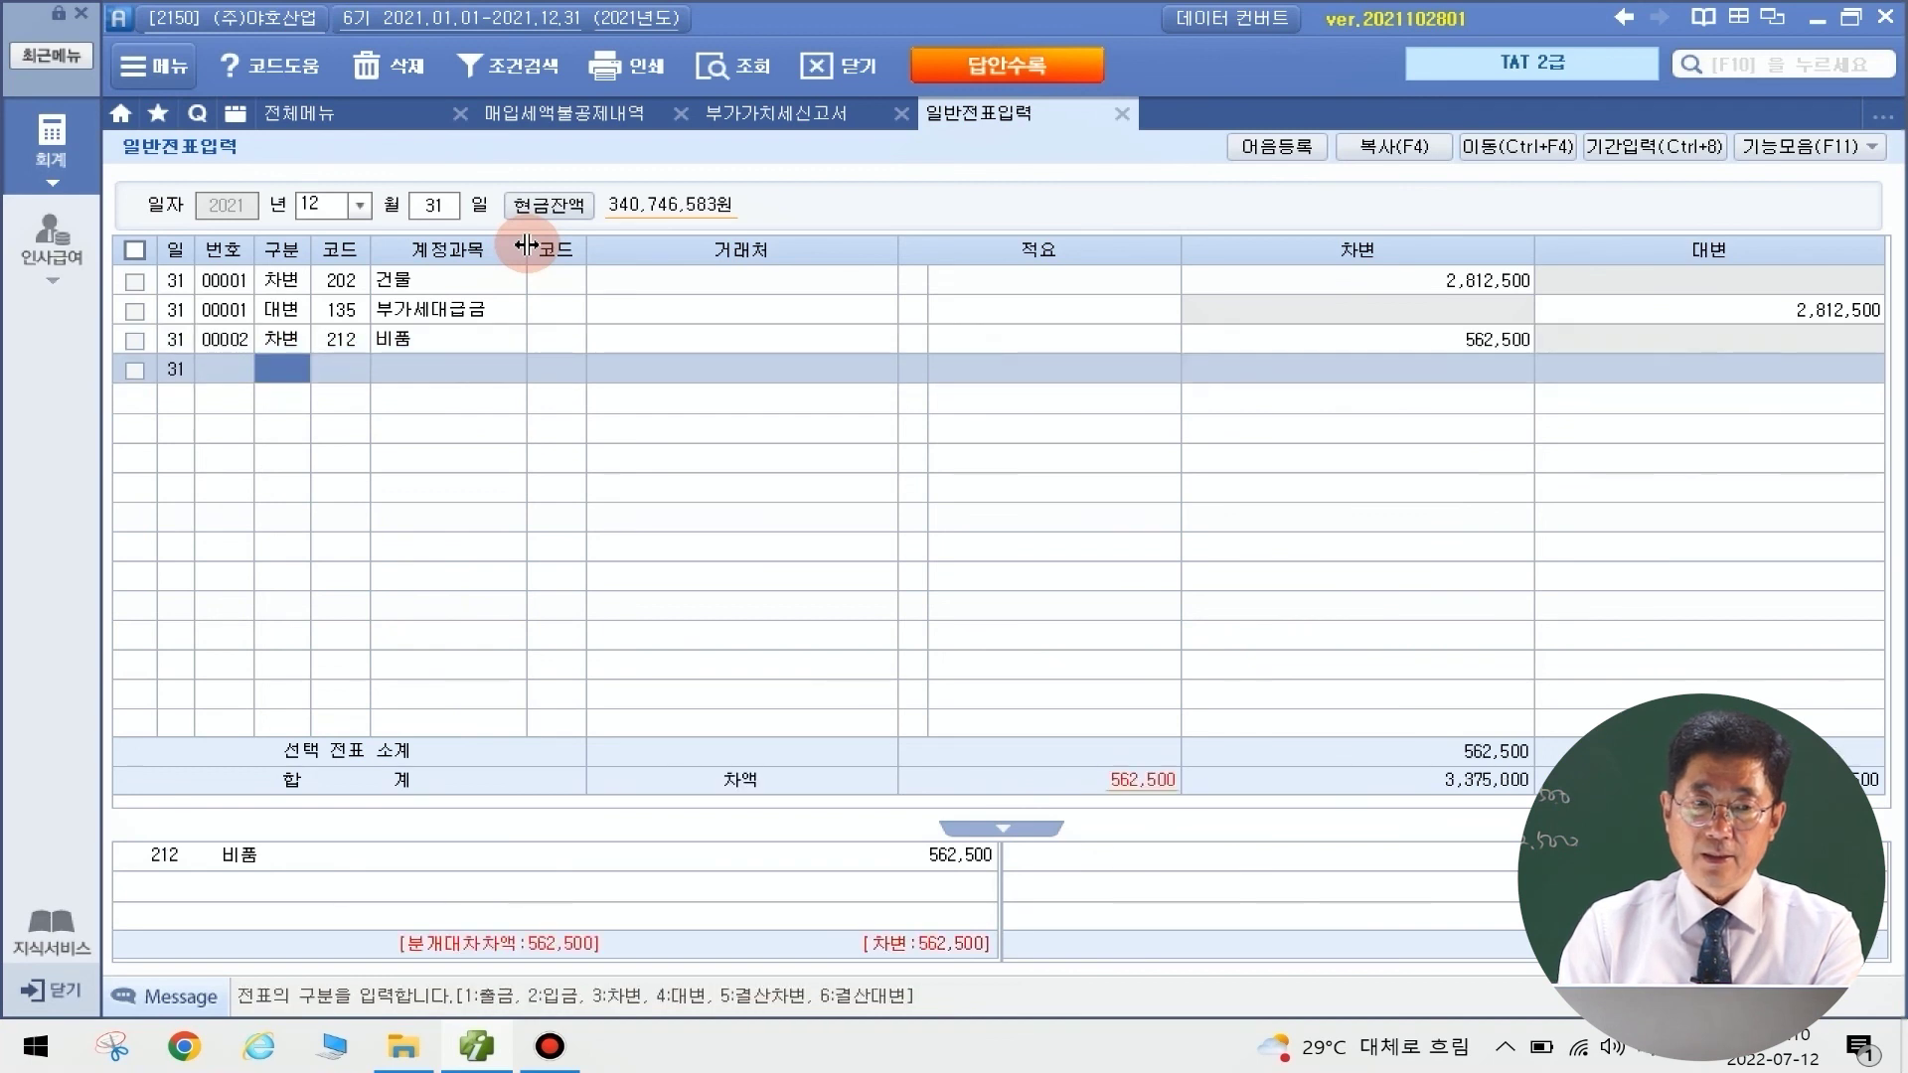
Enter a matching credit (대변) line for account 135 부가세대급금 with 562,500, leaving the customer and description blank
type("4")
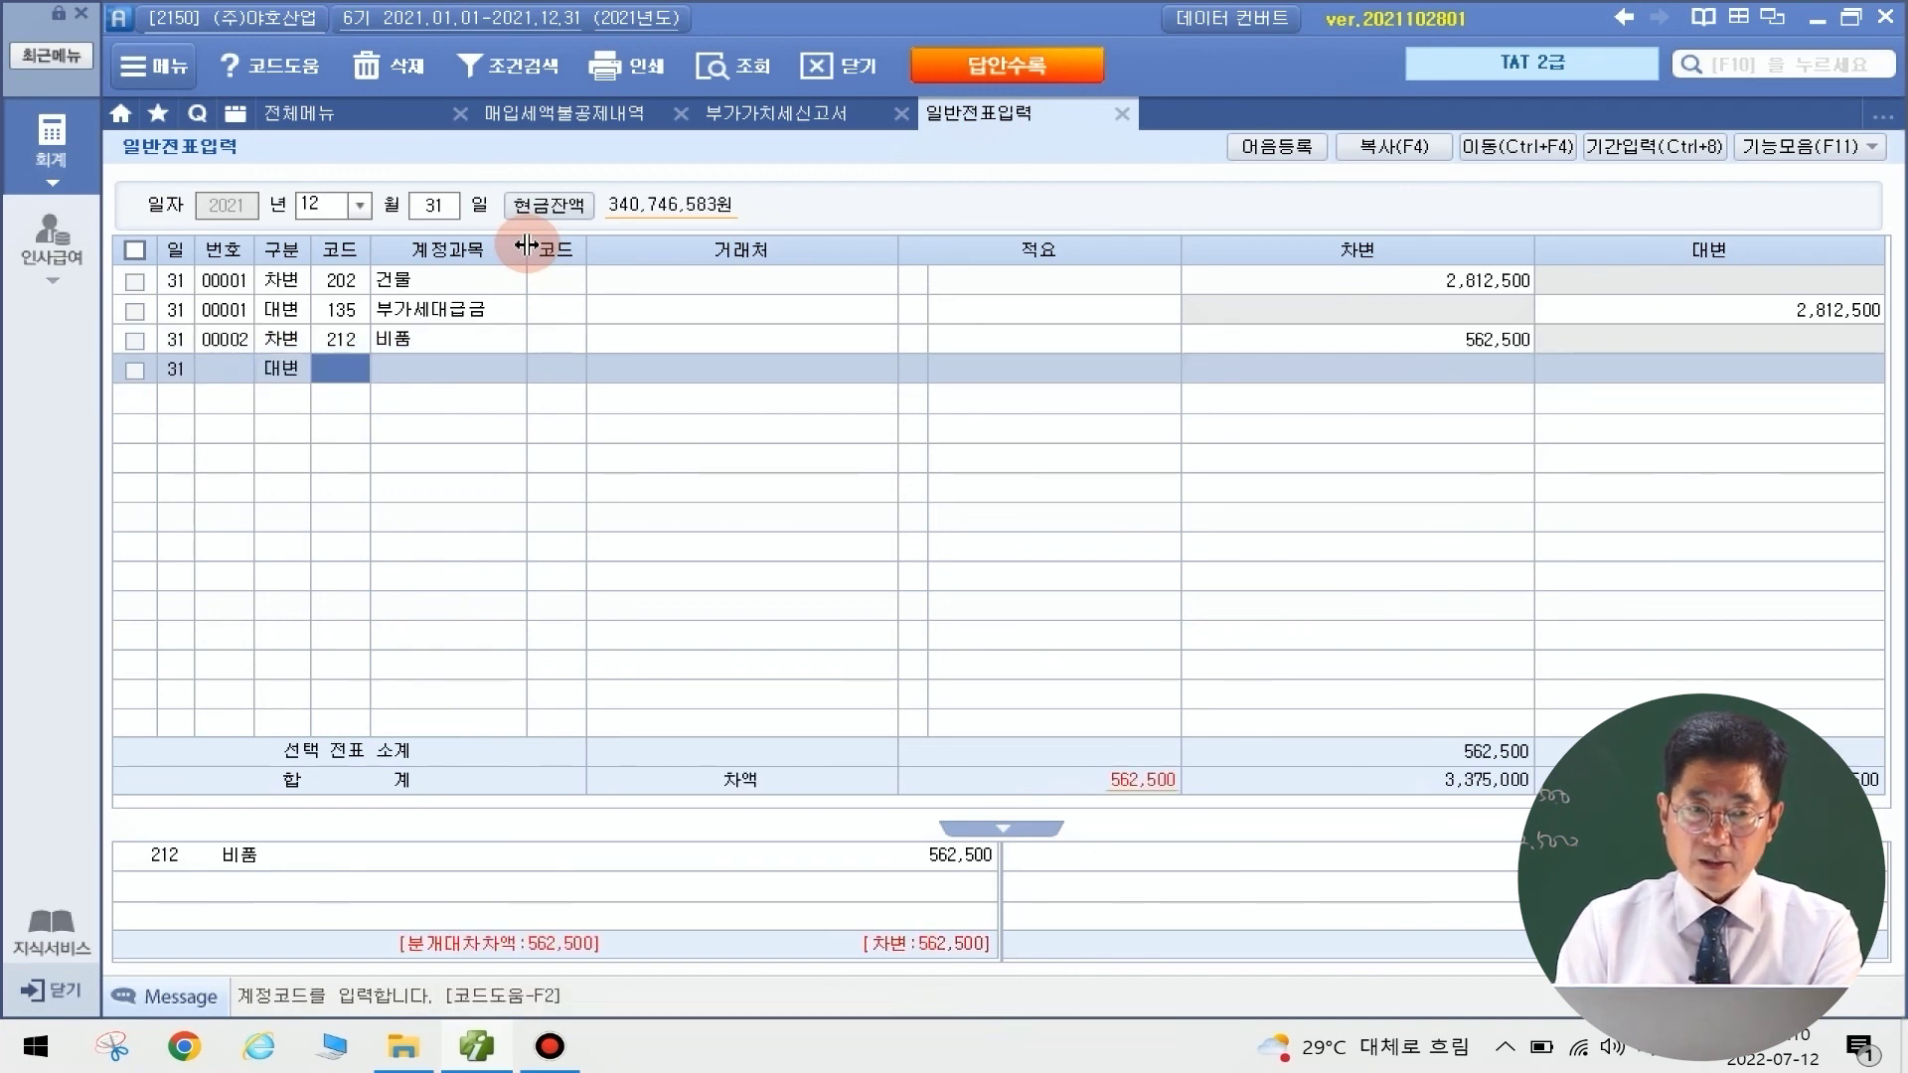
type("부가")
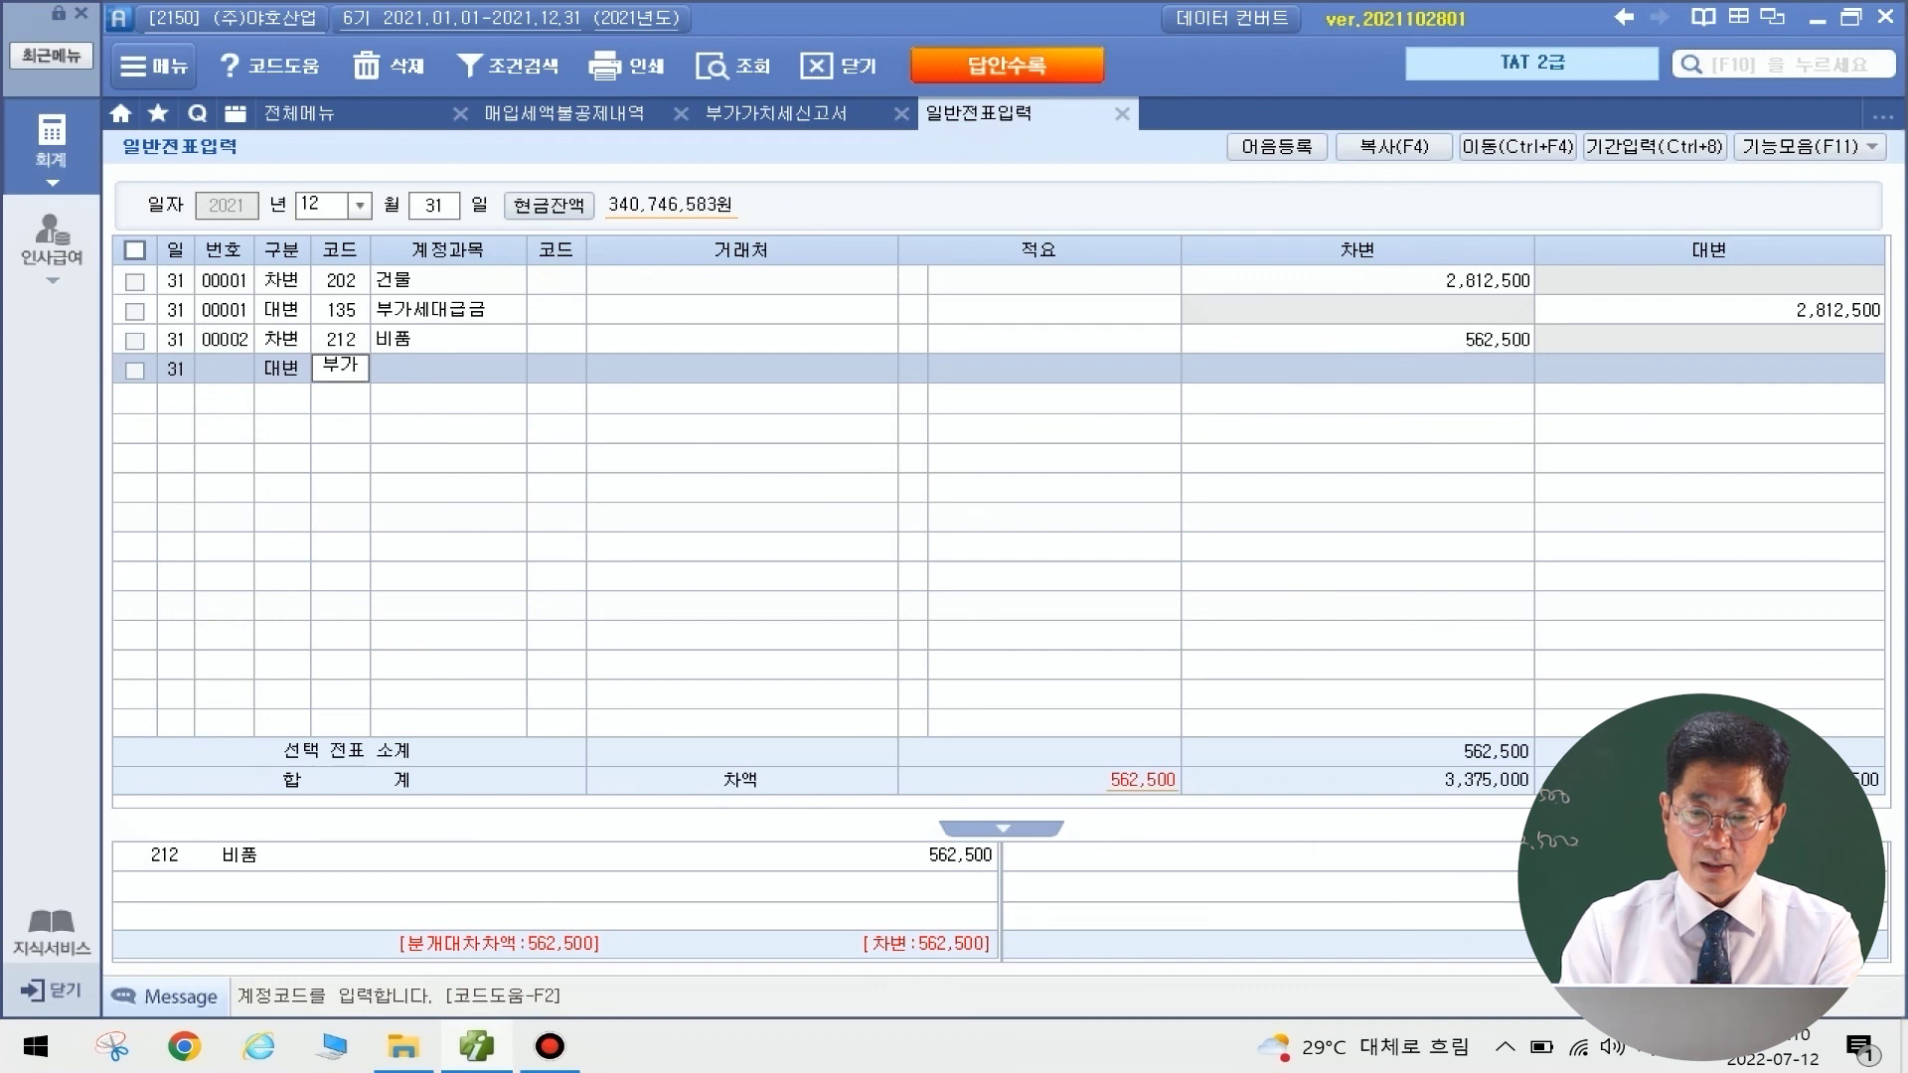
key("Return")
key("Return")
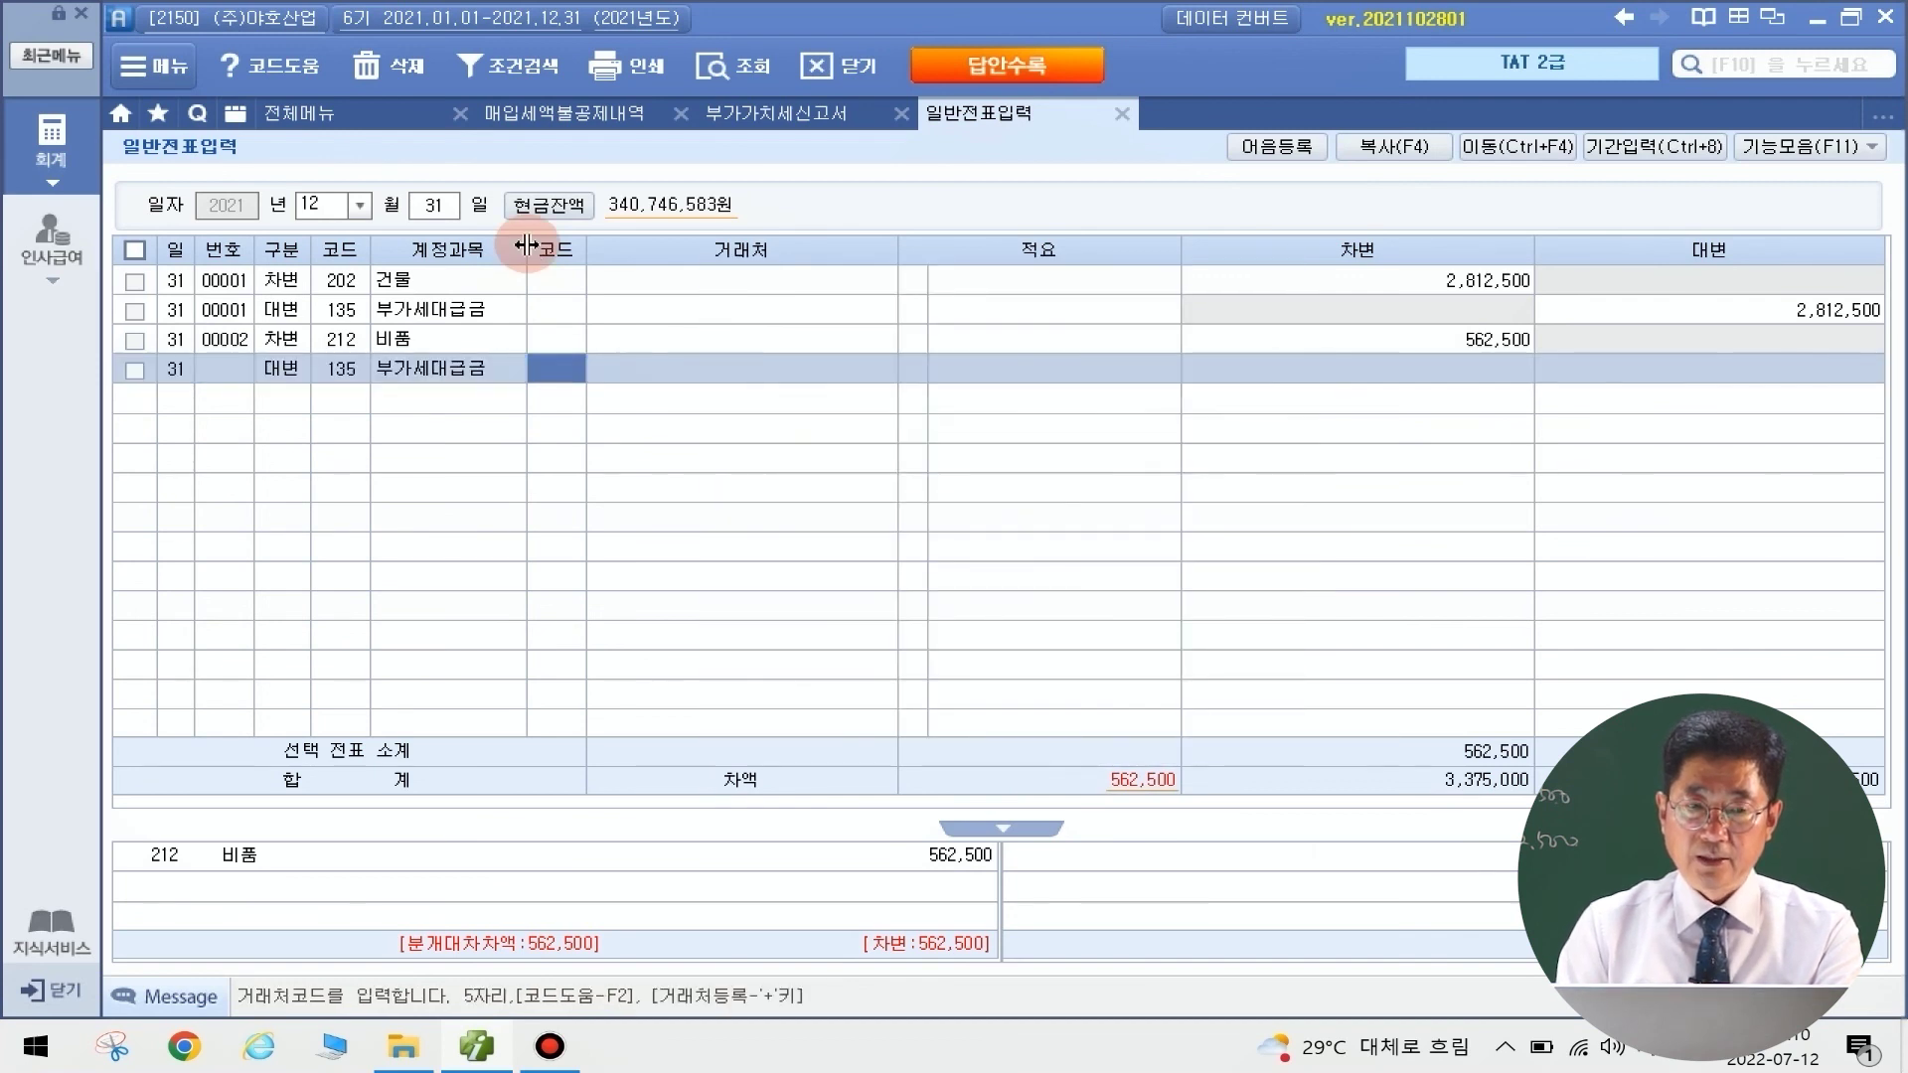
key("Return")
key("Return")
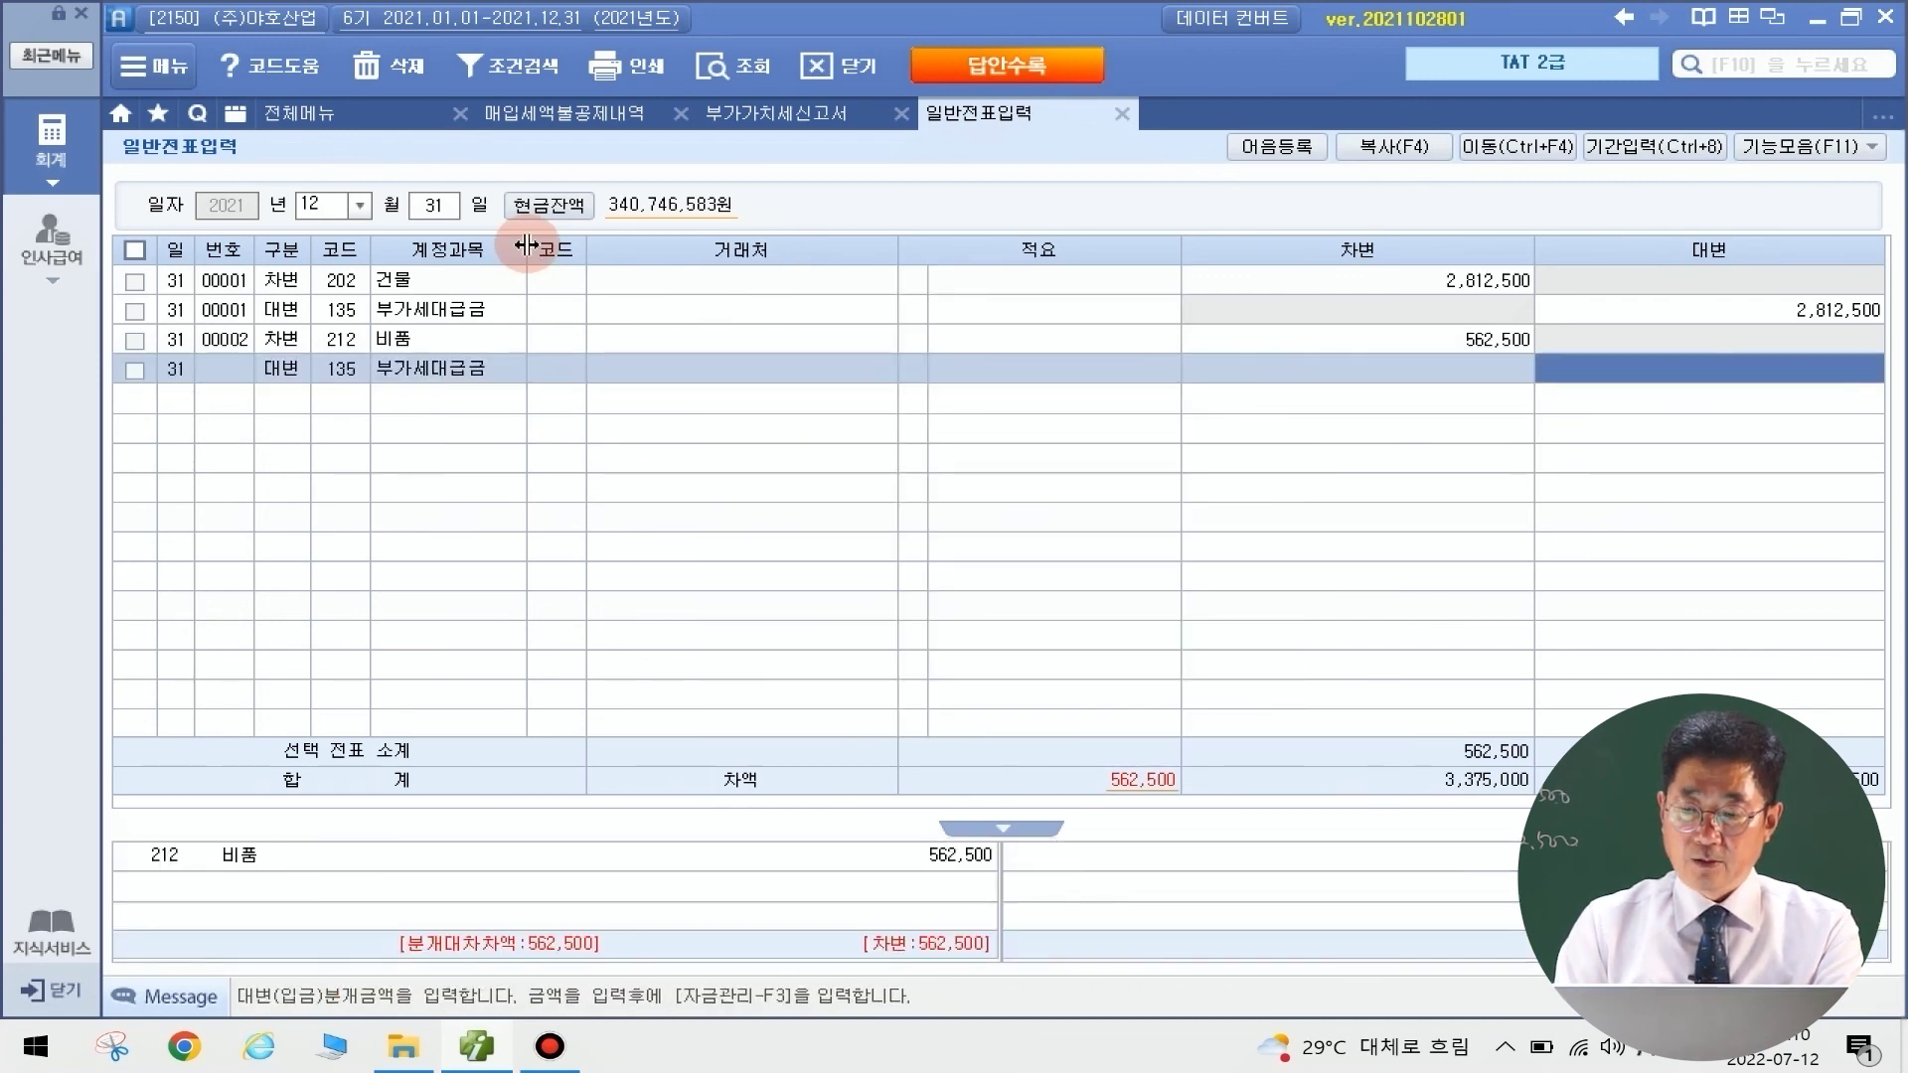
type("562500")
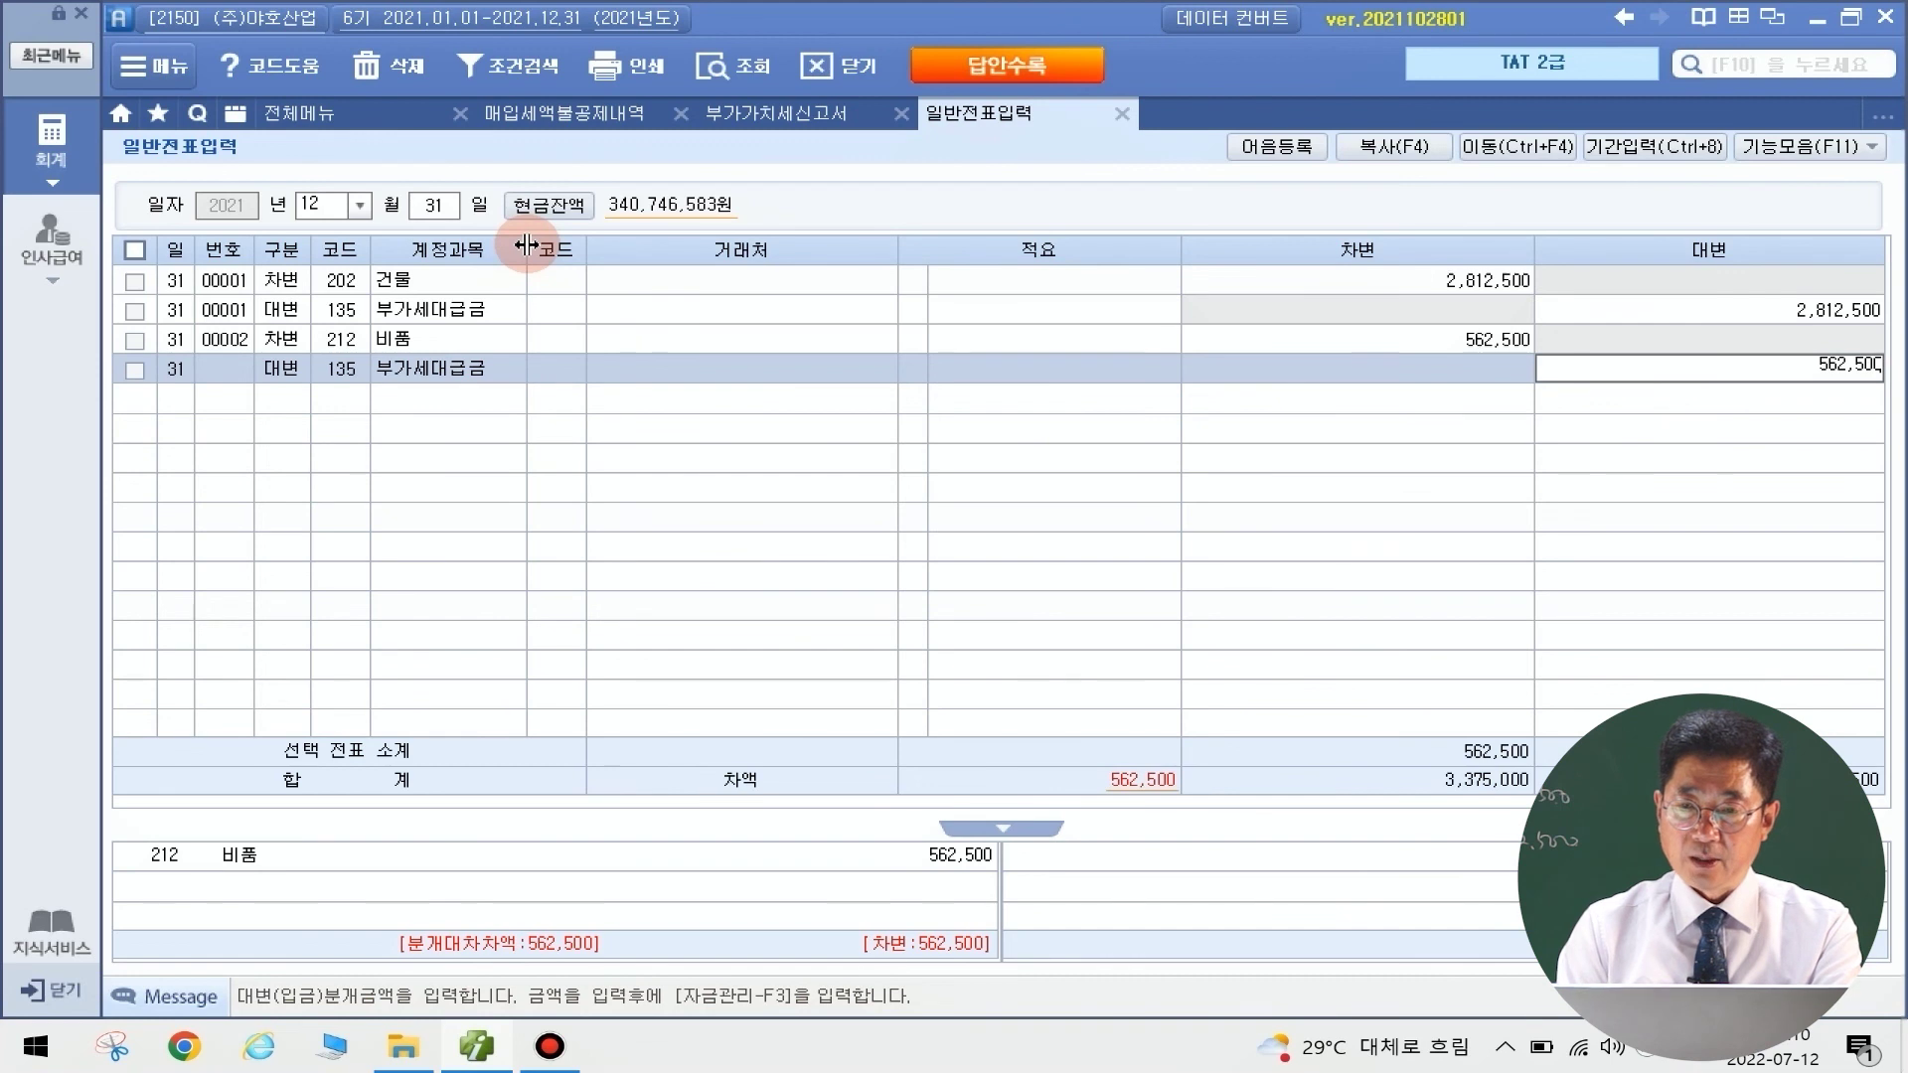
key("Return")
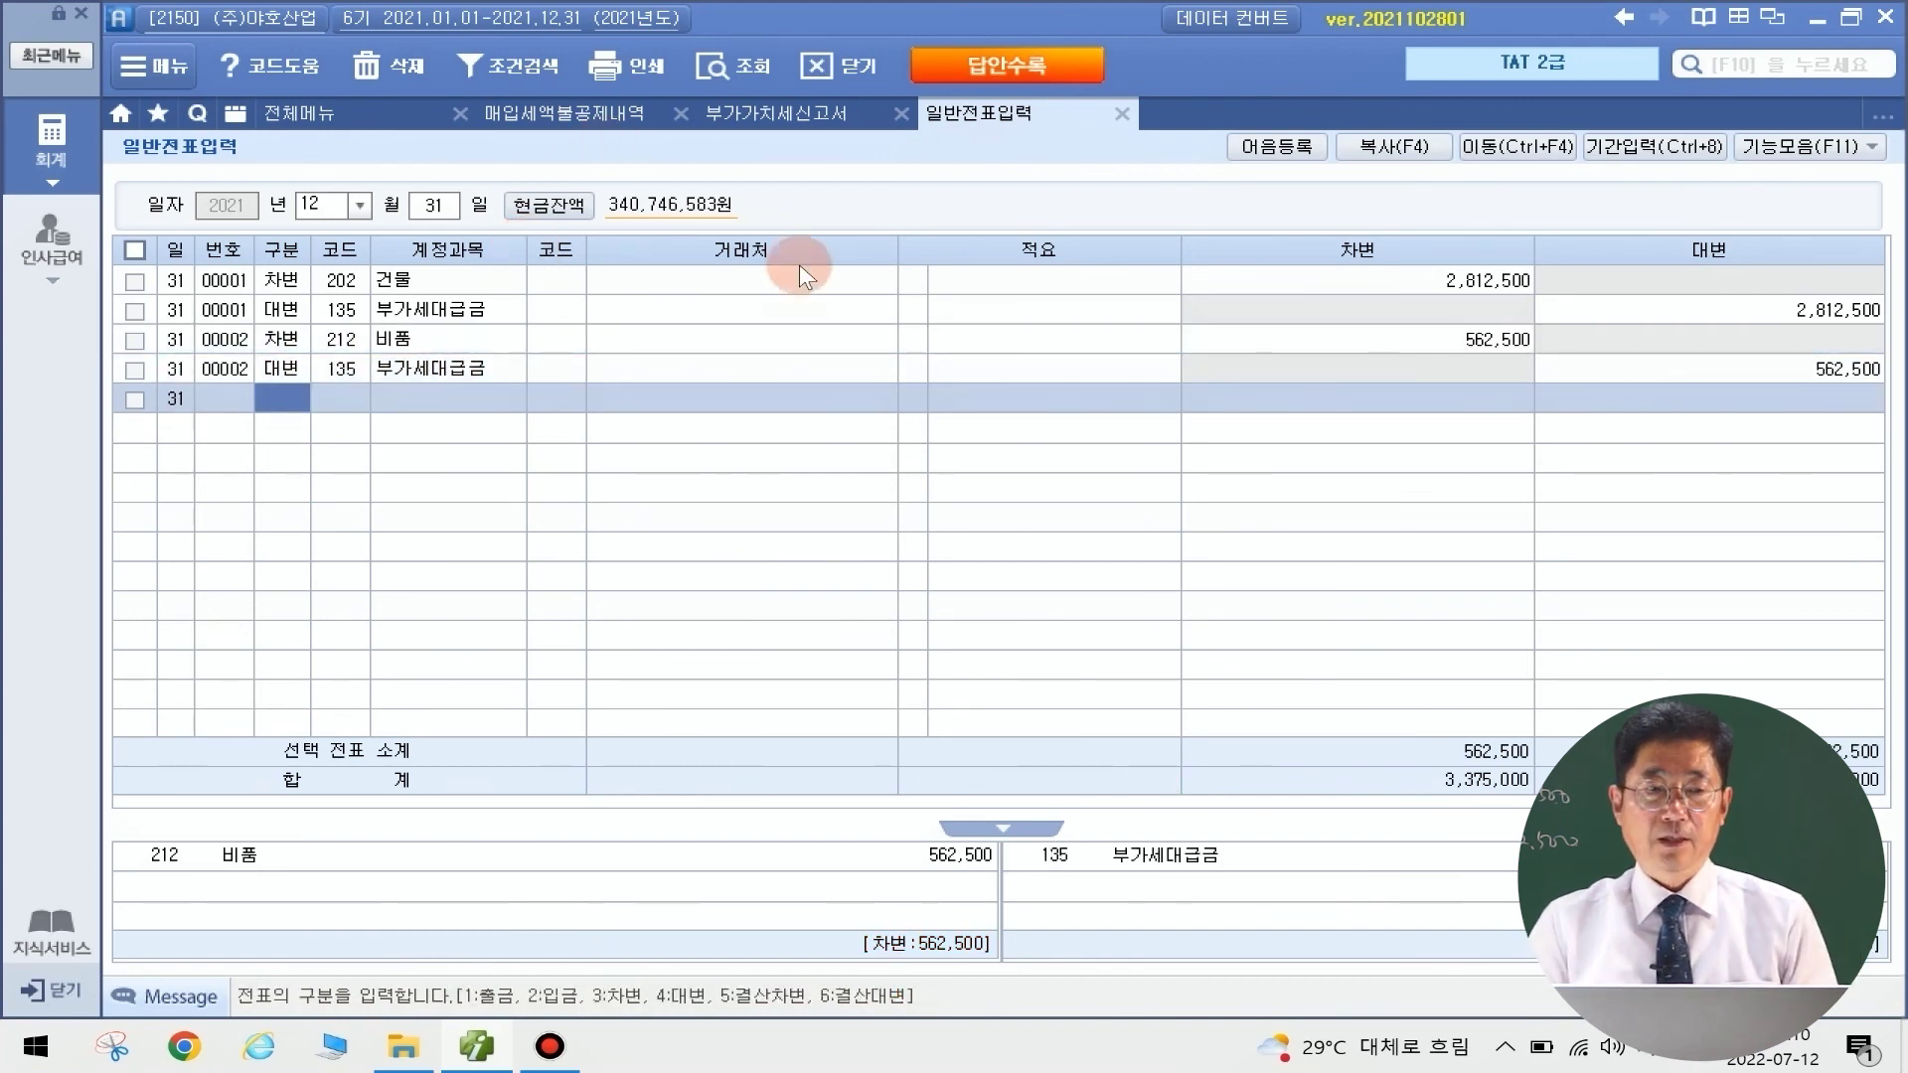